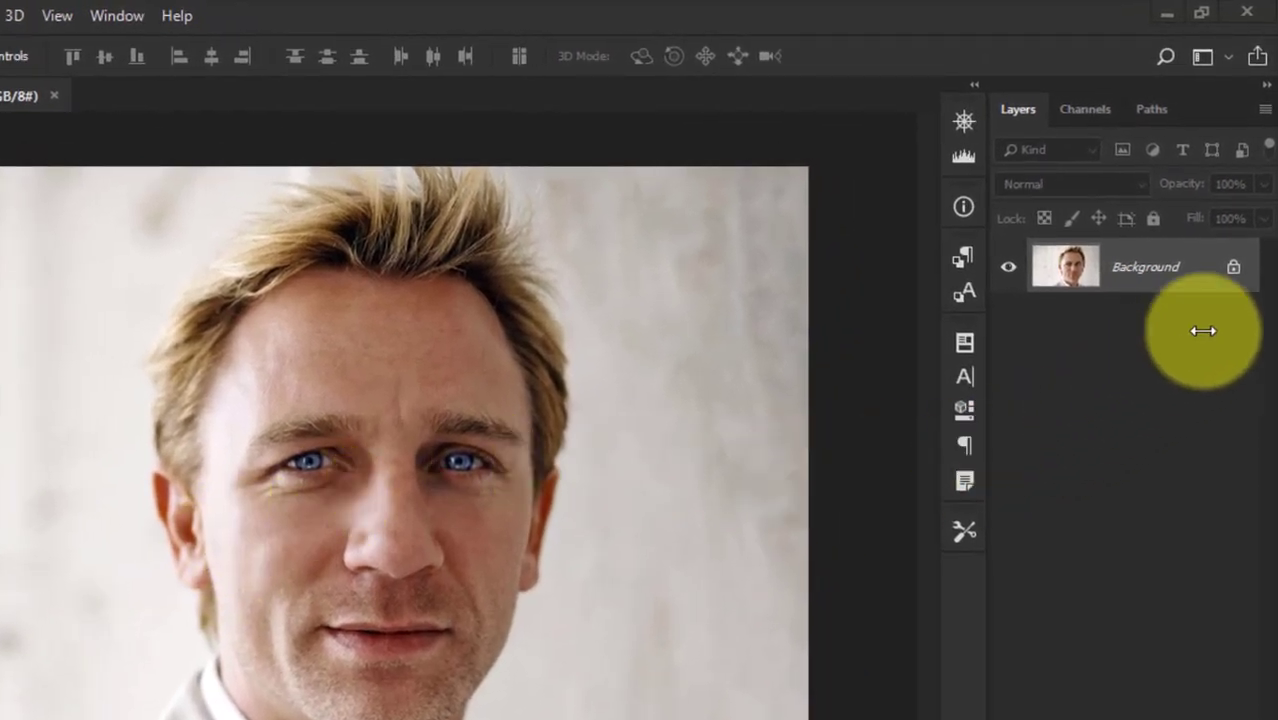
Convert the portrait's locked Background into an editable Layer 0.
left_click(1231, 268)
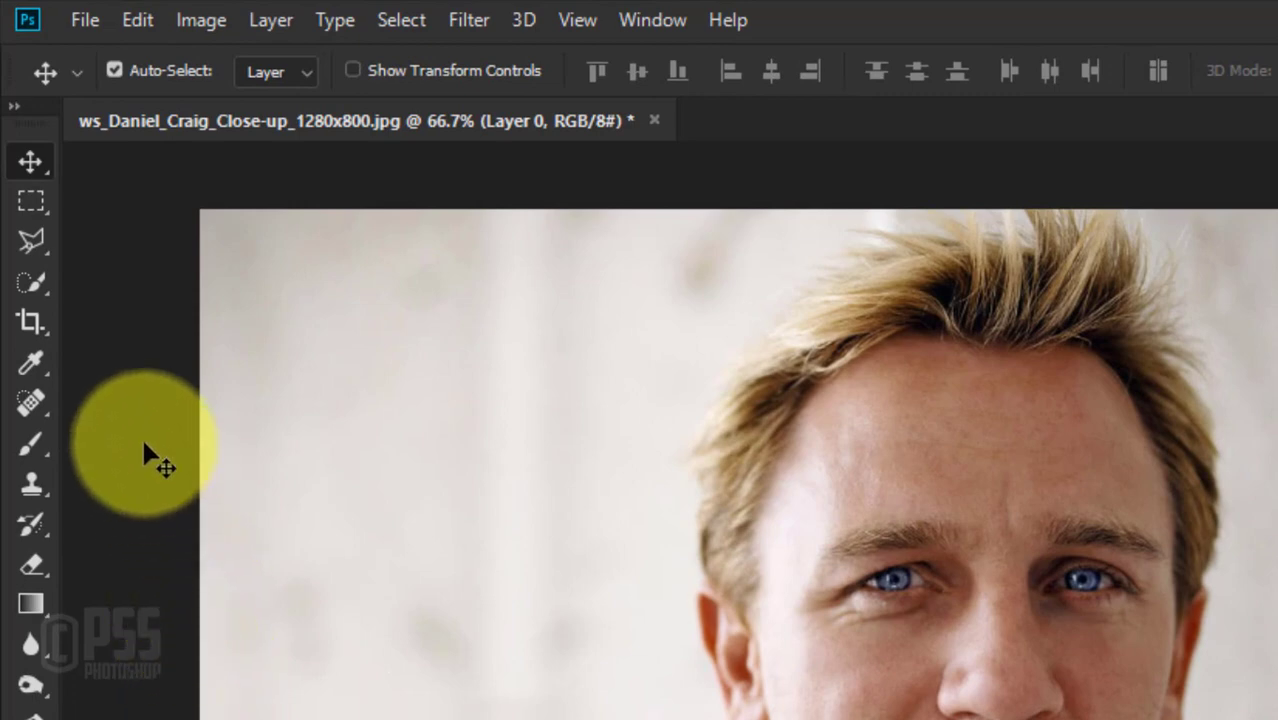
left_click(22, 198)
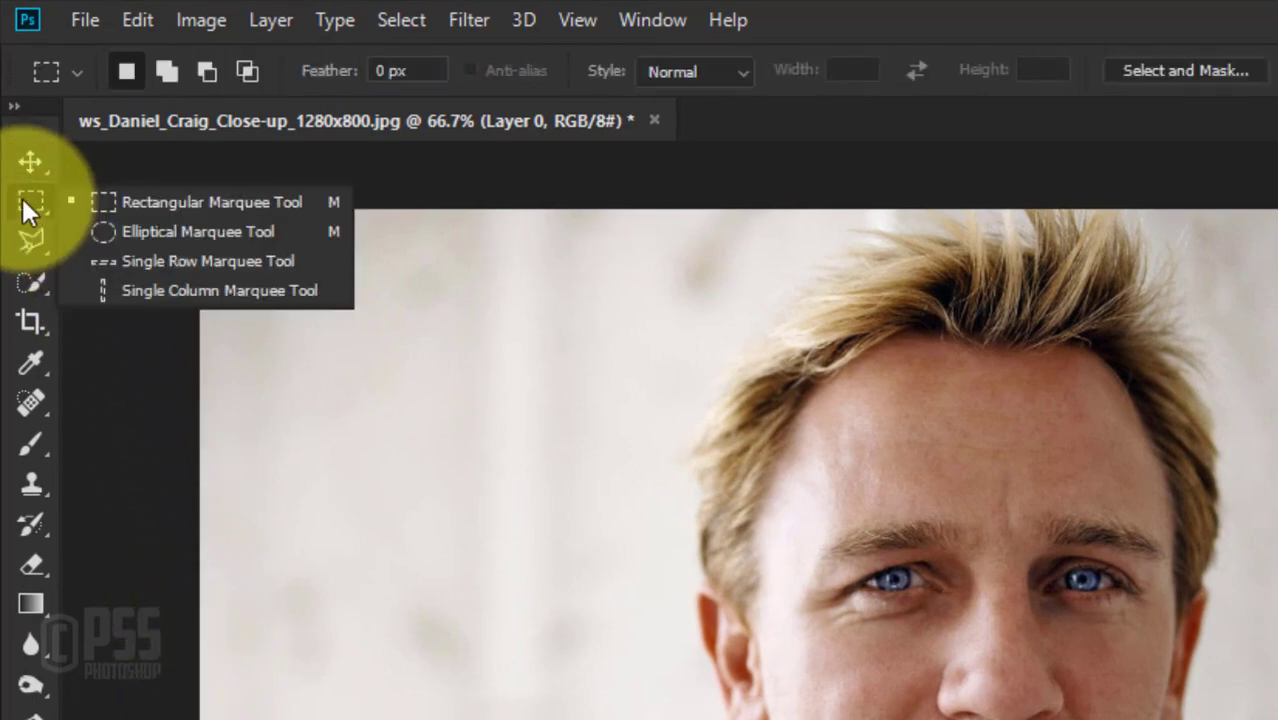
Draw a tall rectangular selection around the head, centred on the face.
left_click(140, 199)
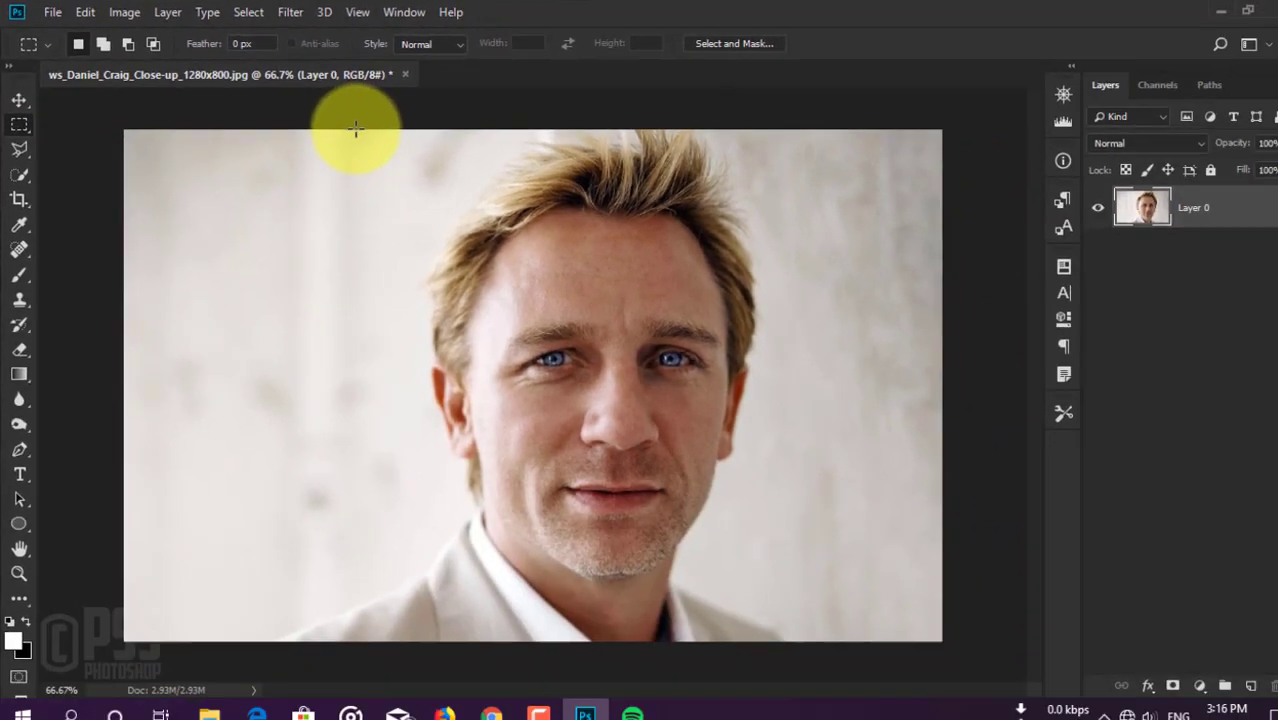
mouse_move(348, 128)
left_mouse_down()
mouse_move(724, 627)
mouse_move(770, 637)
left_mouse_up()
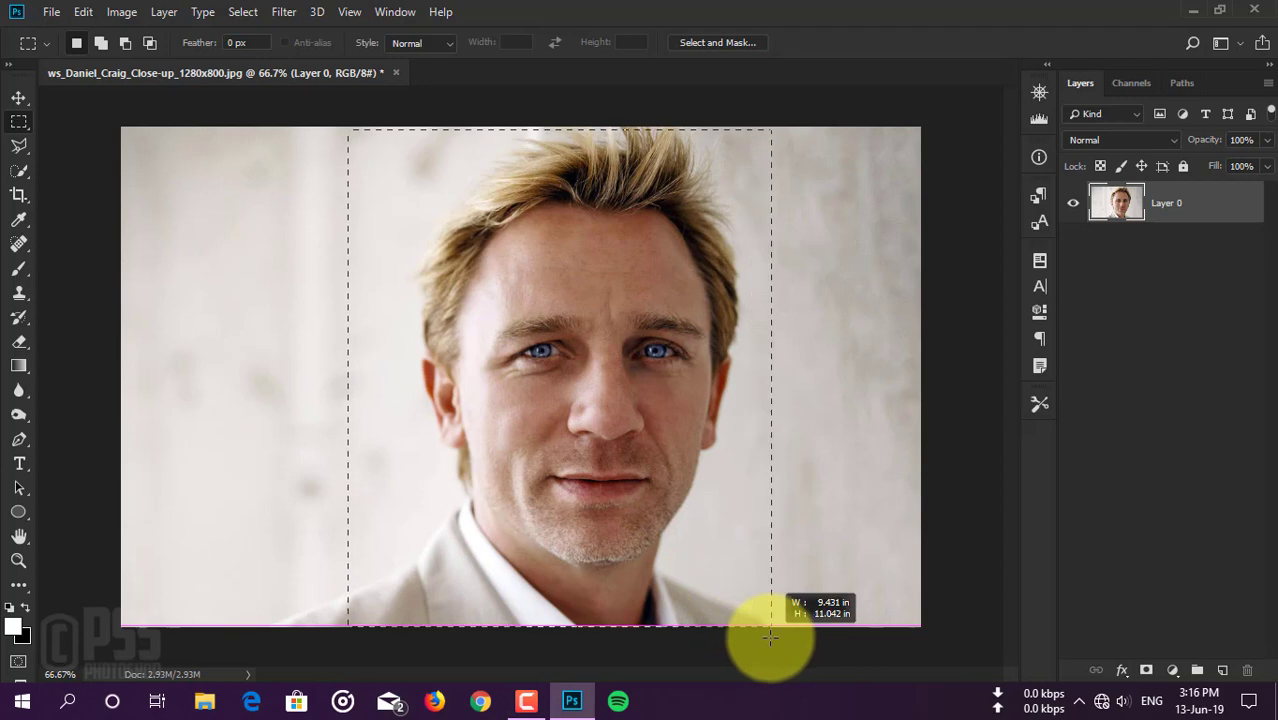
left_click_drag(770, 637, 762, 636)
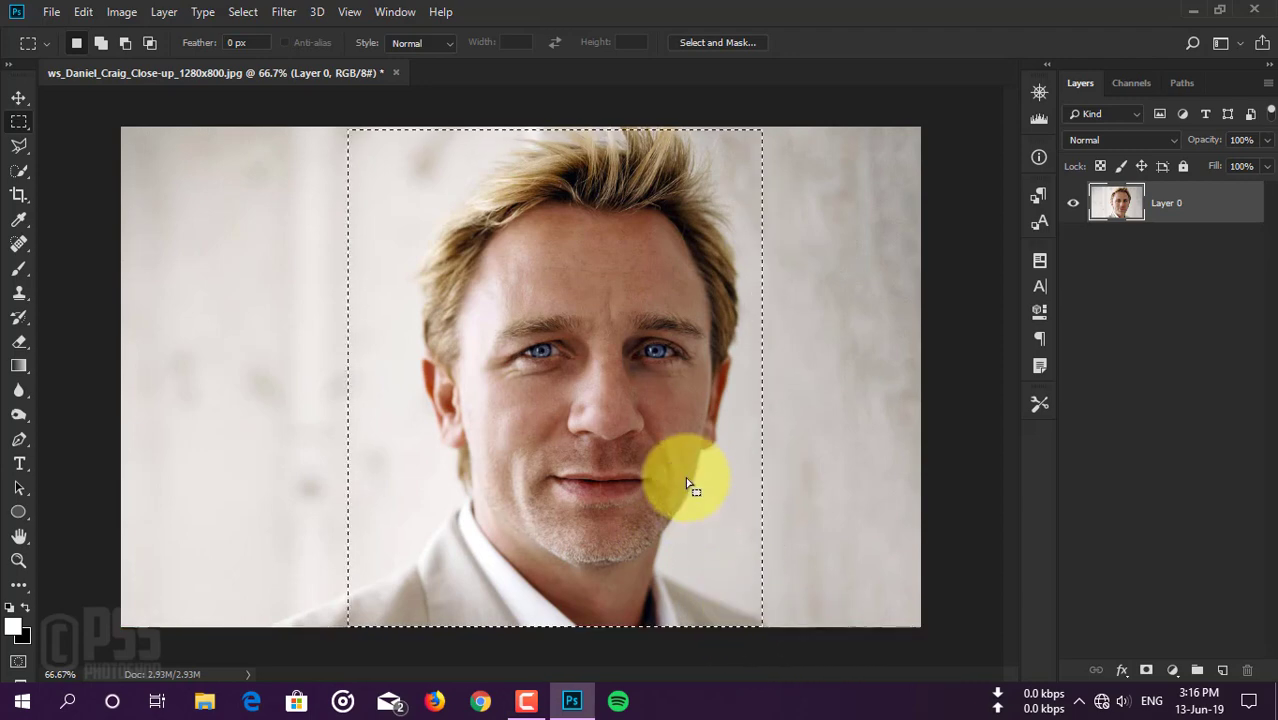
left_click_drag(530, 364, 541, 364)
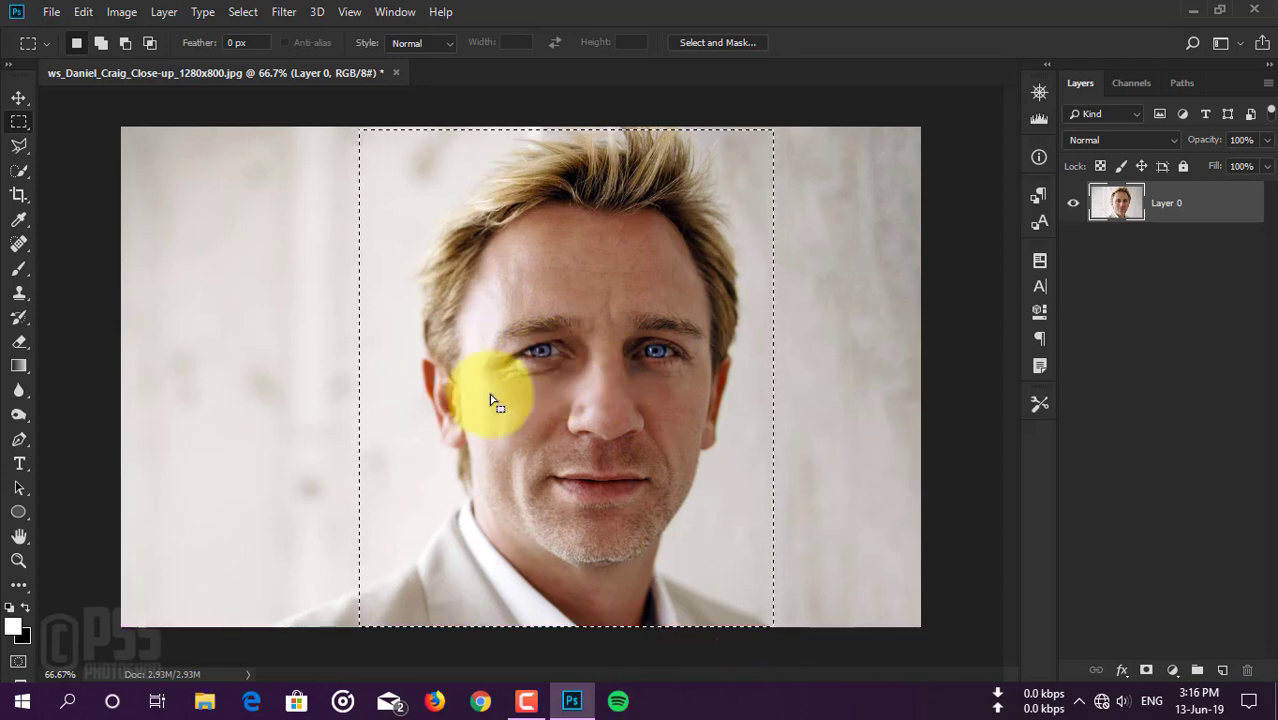
Crop the photo to that selection, repositioning the image inside the crop box.
left_click(19, 195)
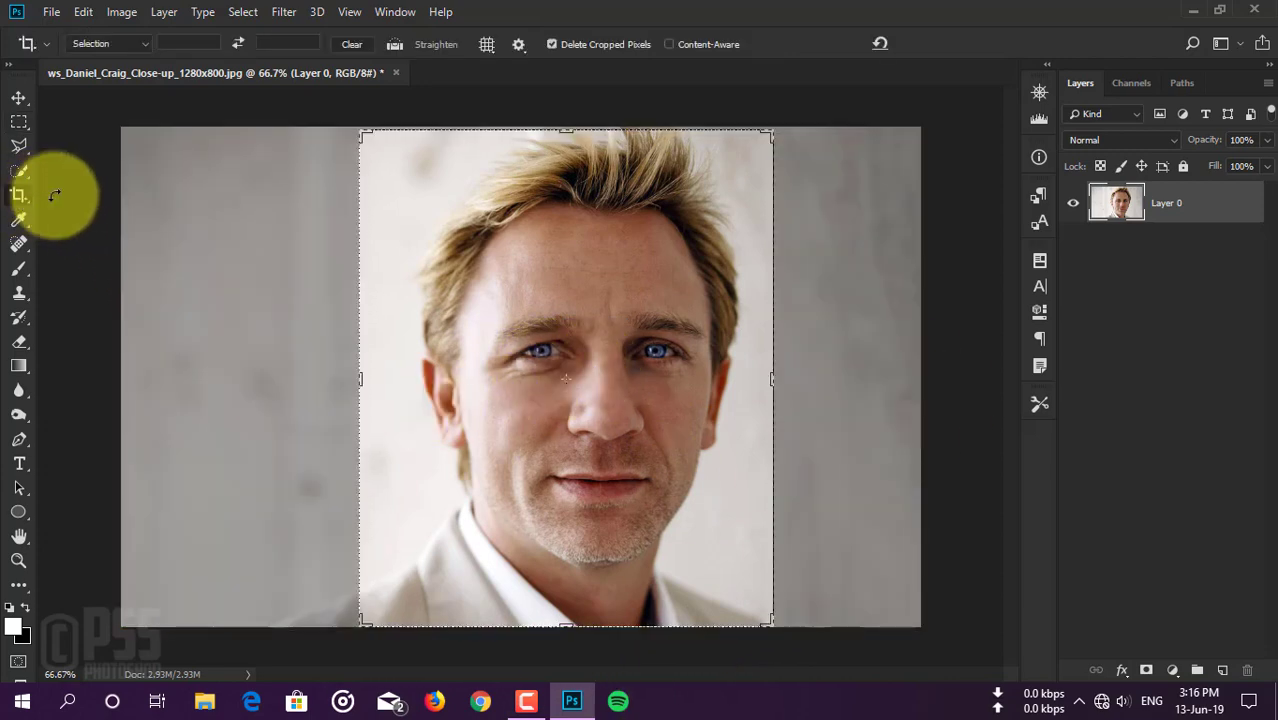
left_click(584, 291)
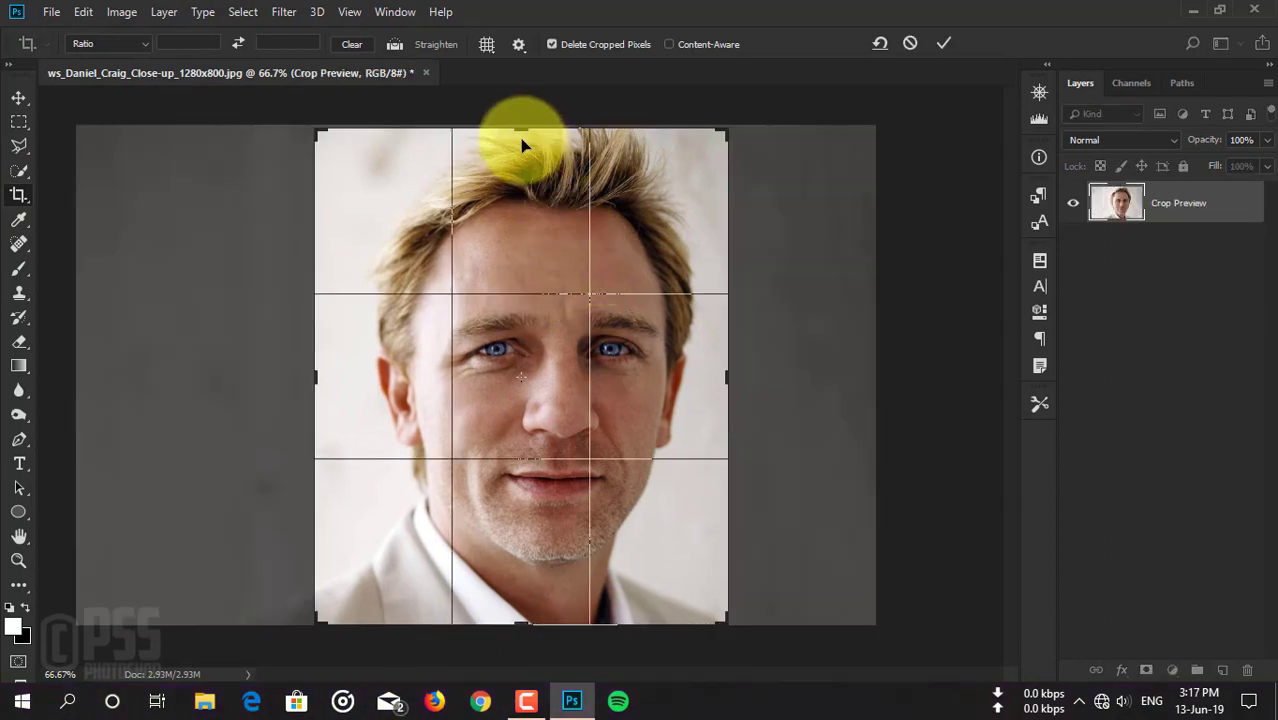
left_click_drag(519, 128, 513, 114)
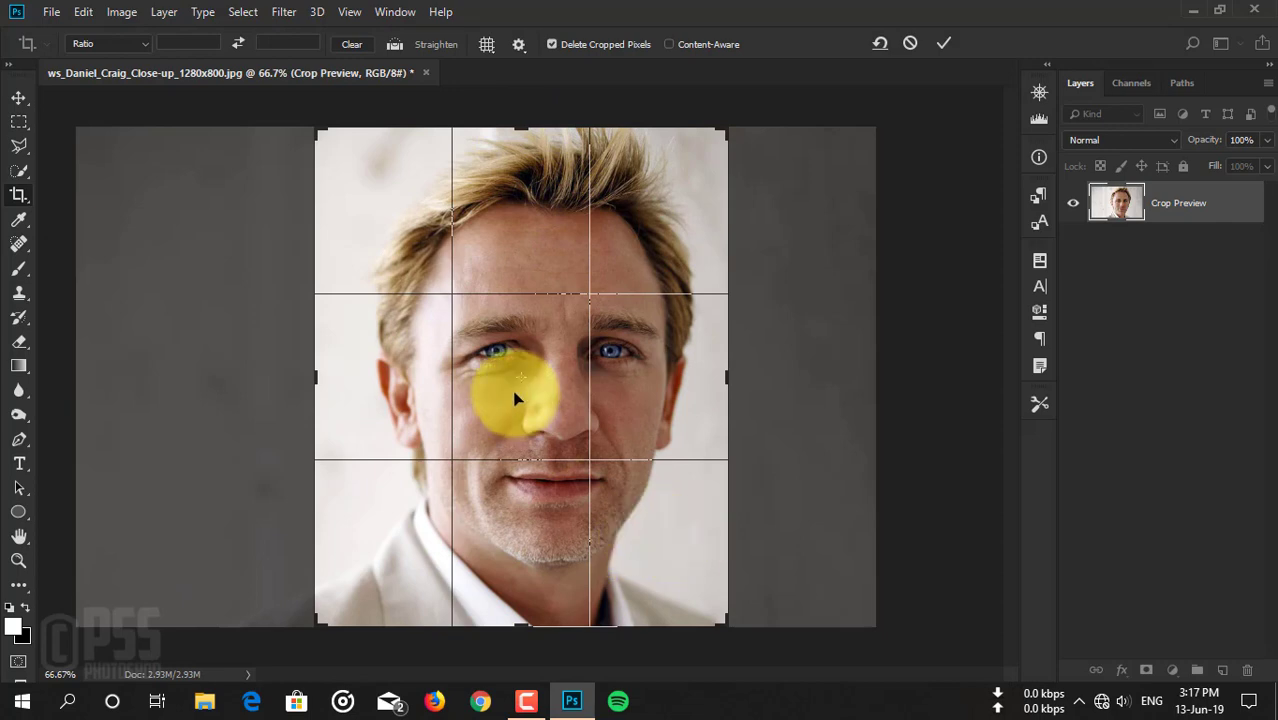
left_click_drag(508, 409, 485, 411)
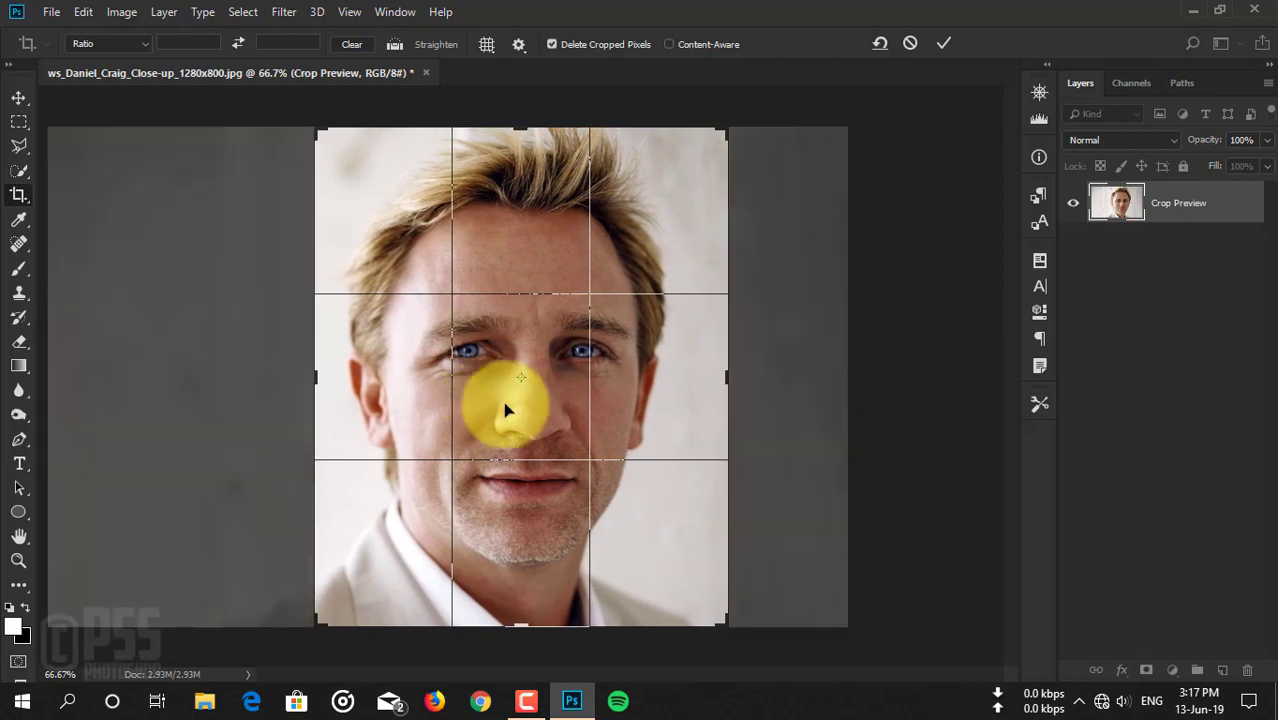
left_click_drag(484, 410, 487, 410)
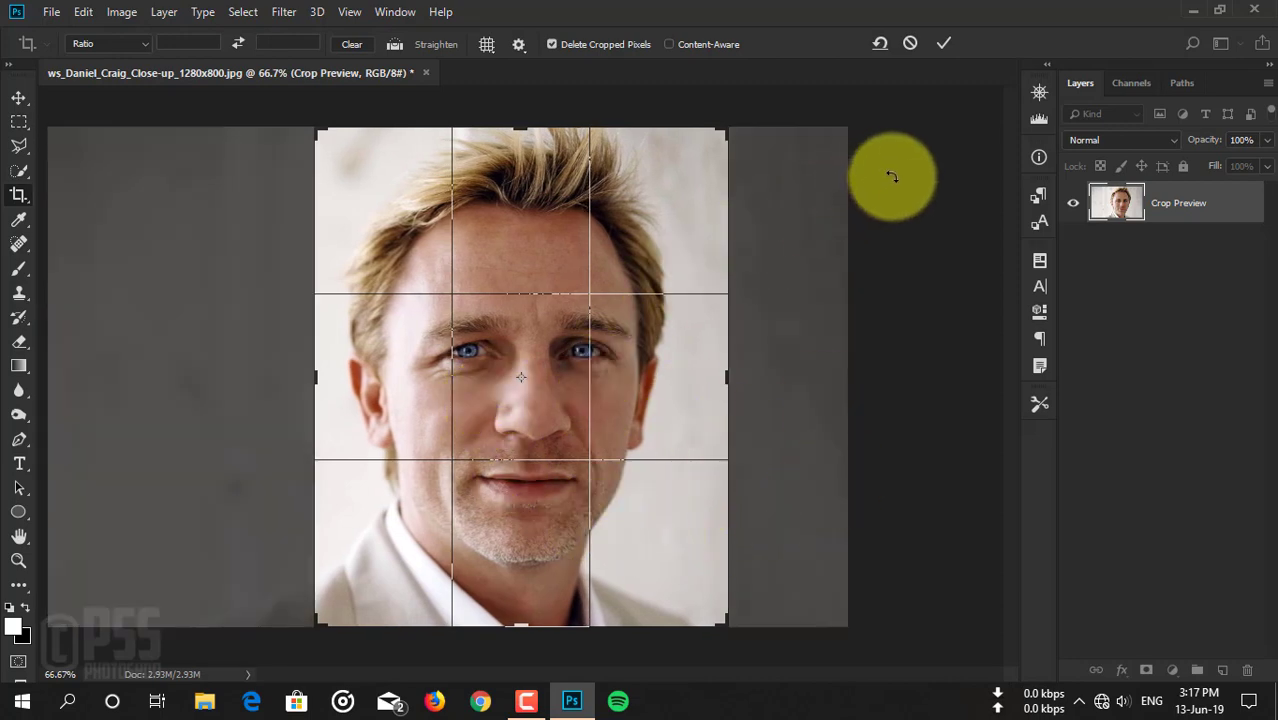
left_click(945, 43)
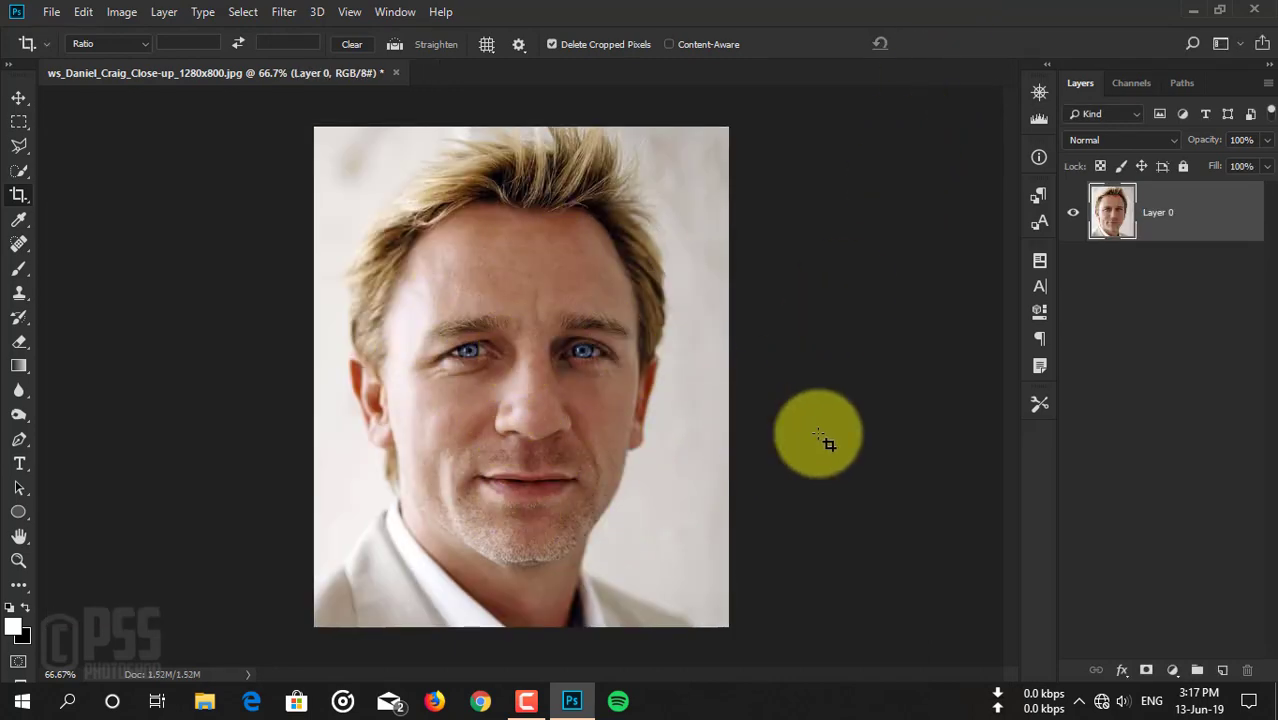
Set the Layers panel to small thumbnails and convert Layer 0 to a Smart Object.
key("ctrl+plus")
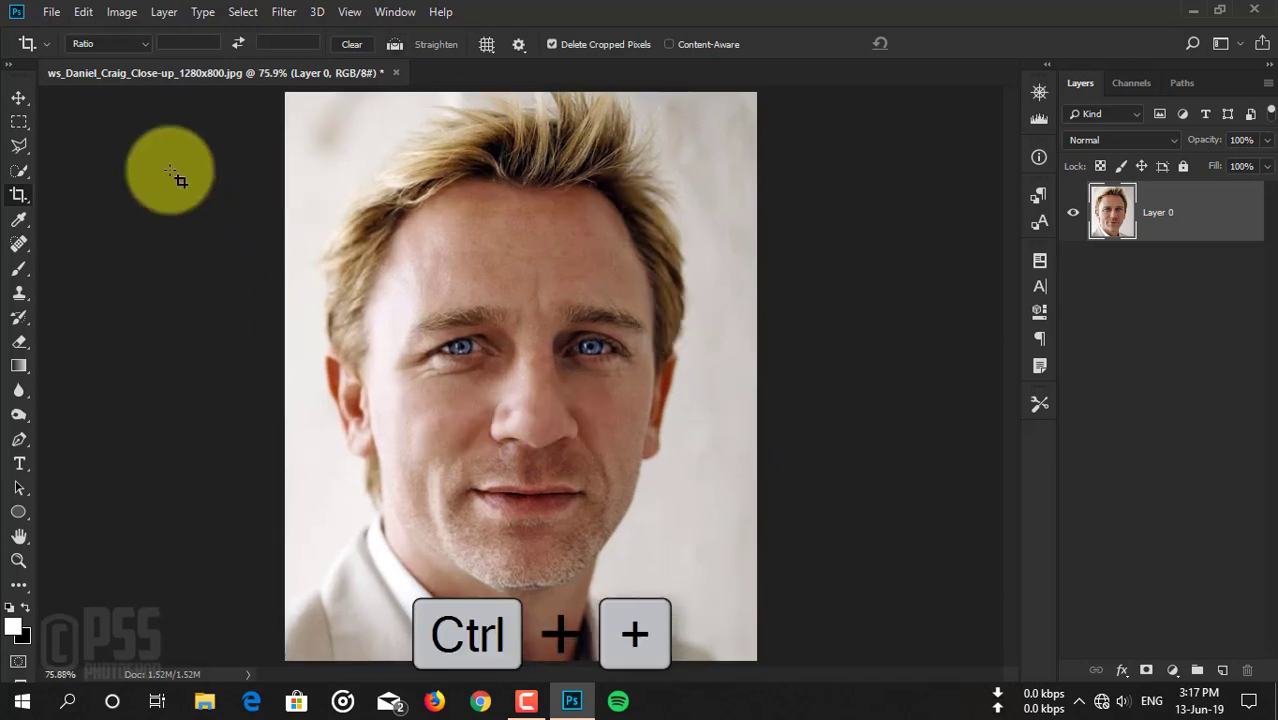
left_click(27, 98)
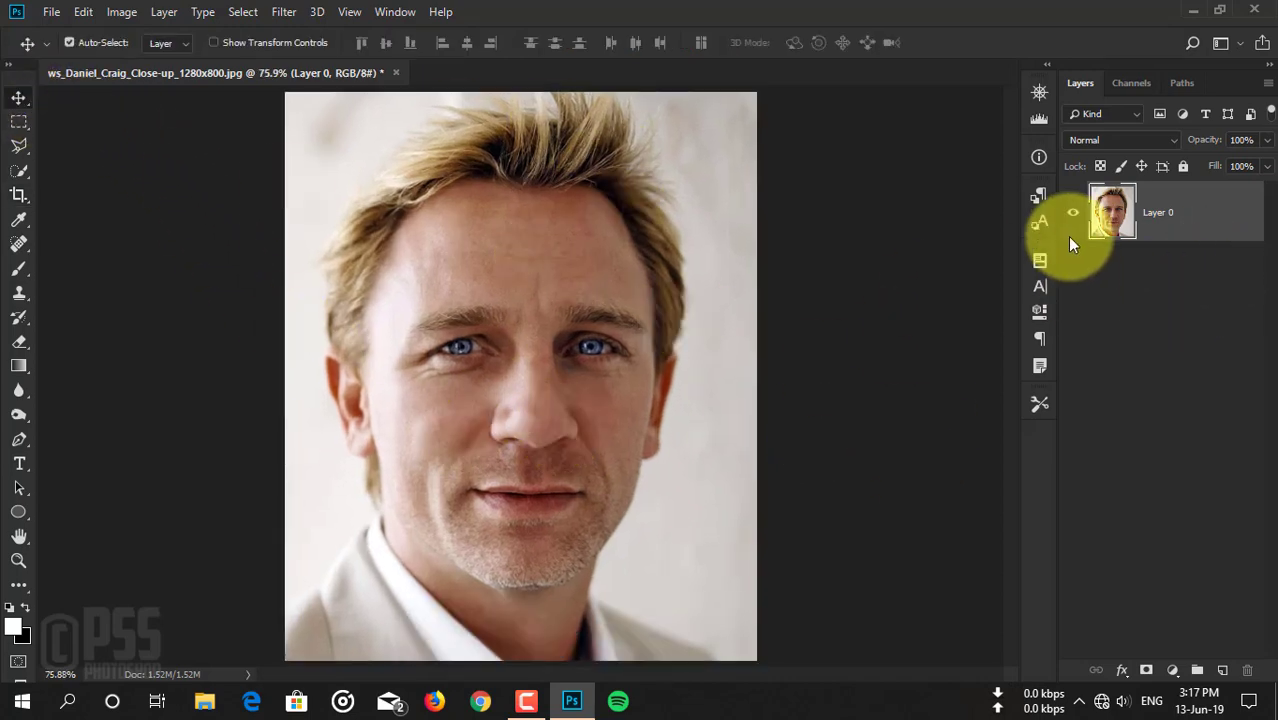
right_click(1164, 407)
left_click(1164, 435)
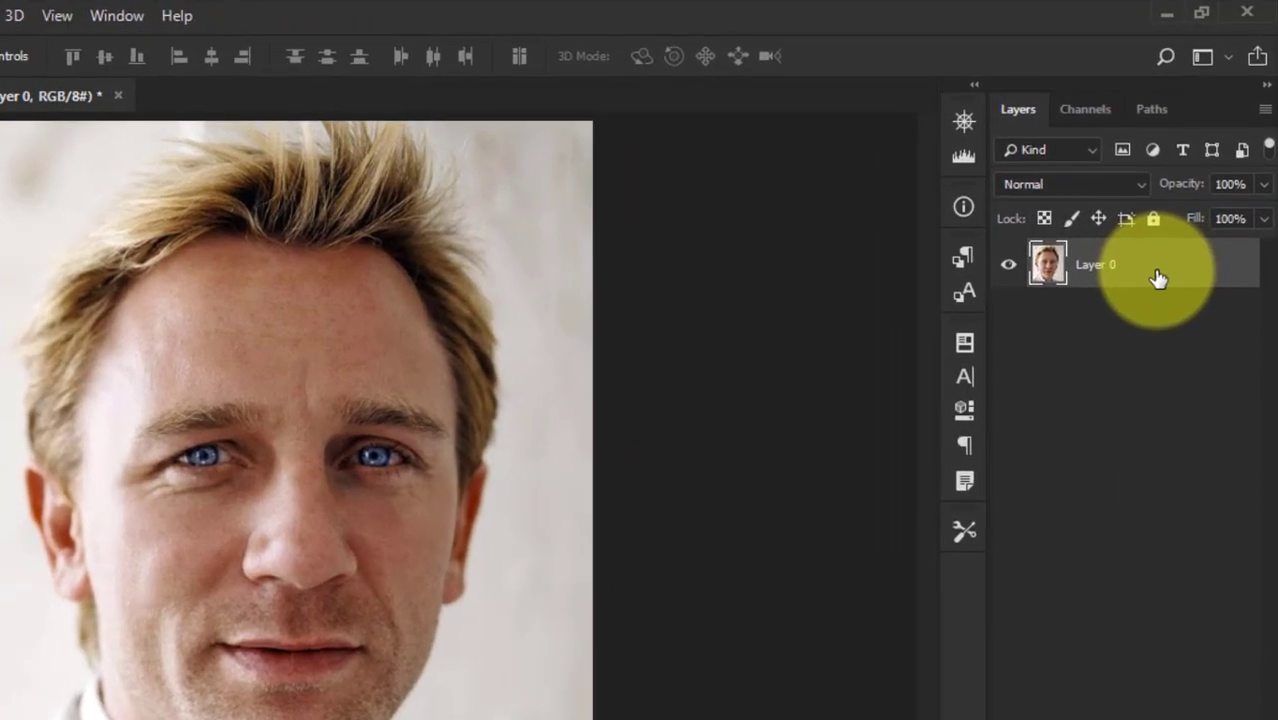
right_click(1157, 278)
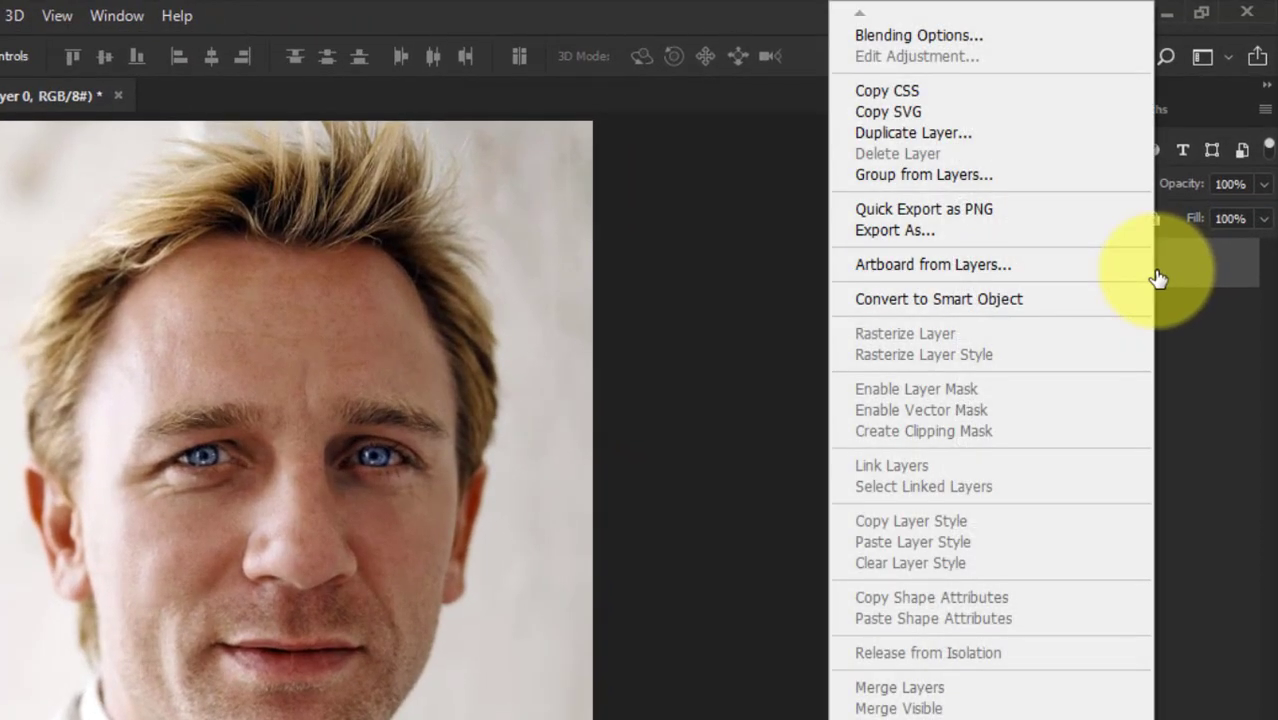
left_click(1034, 312)
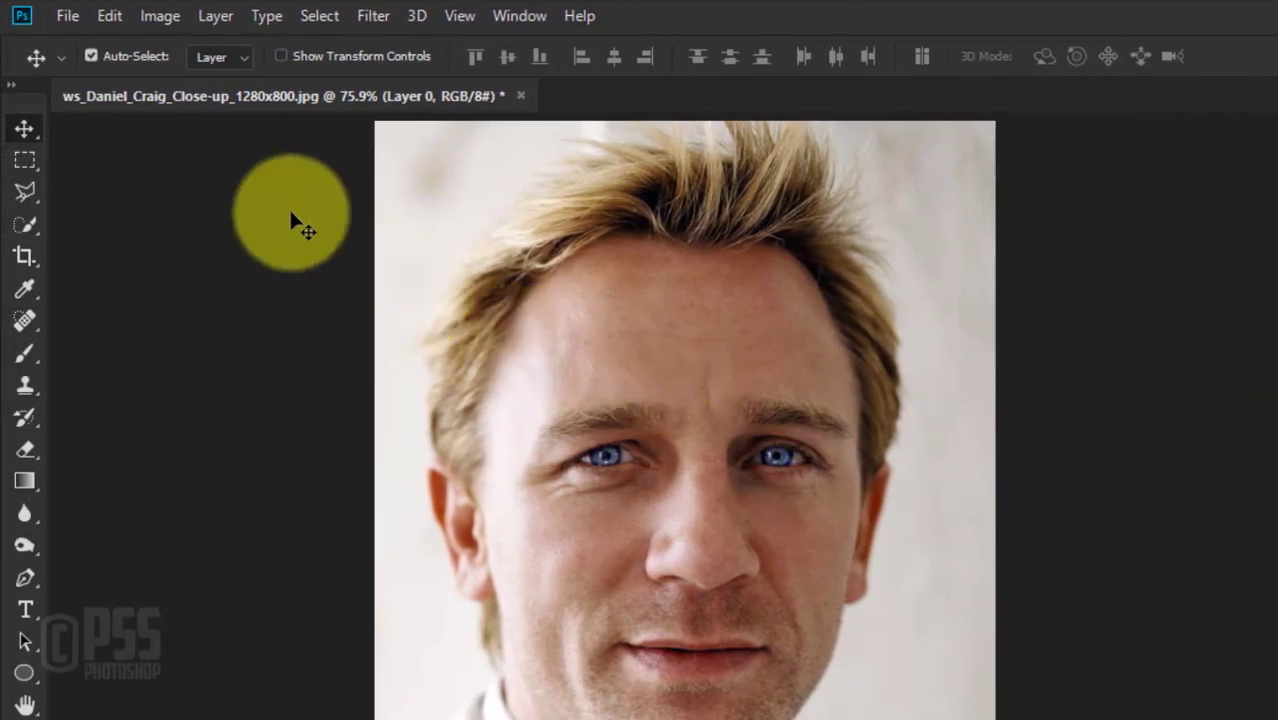
Open Shadows/Highlights and set Shadows 14%, radius 55 px, Highlights 45%, tone 56%, radius 76 px.
left_click(147, 16)
mouse_move(198, 81)
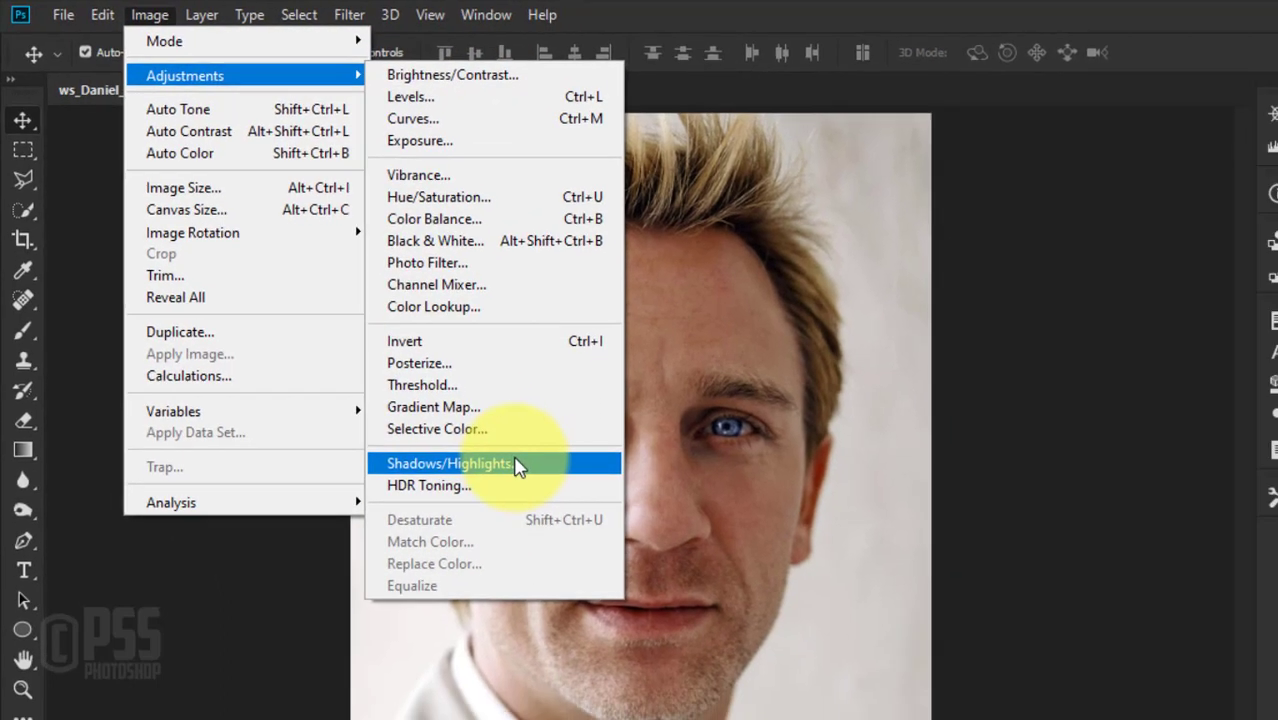
left_click(516, 464)
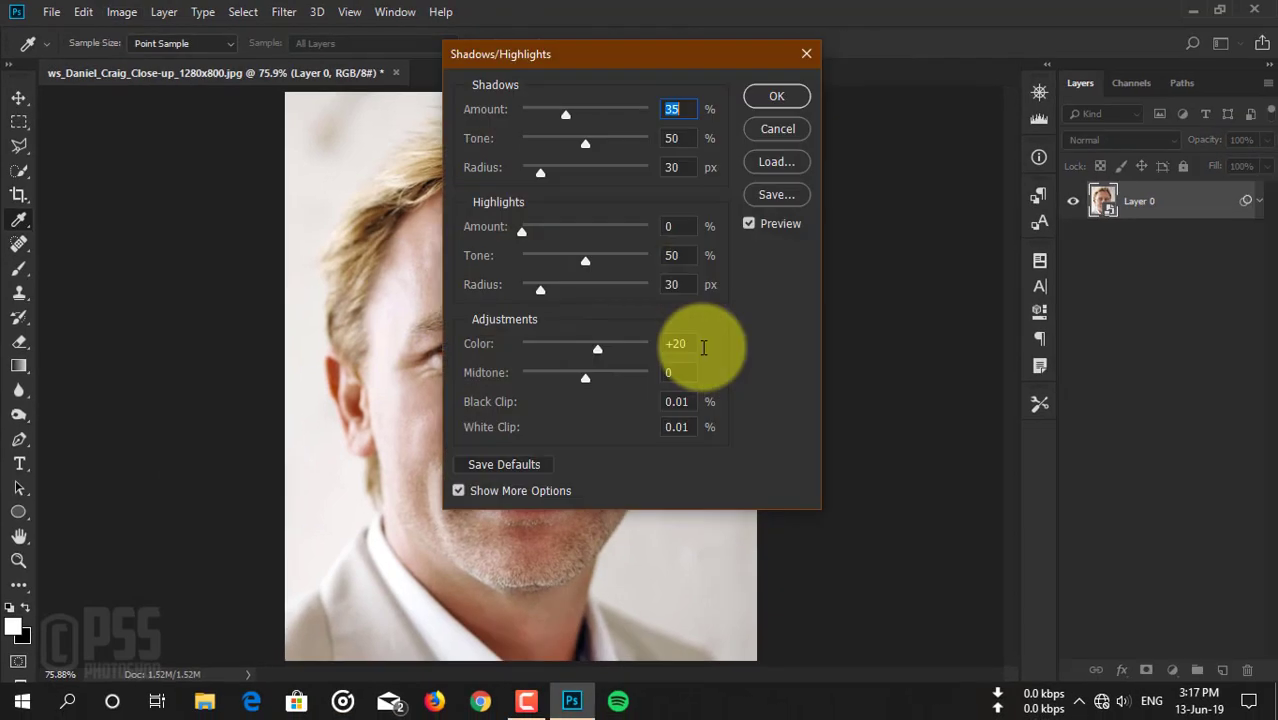
left_click_drag(683, 55, 863, 143)
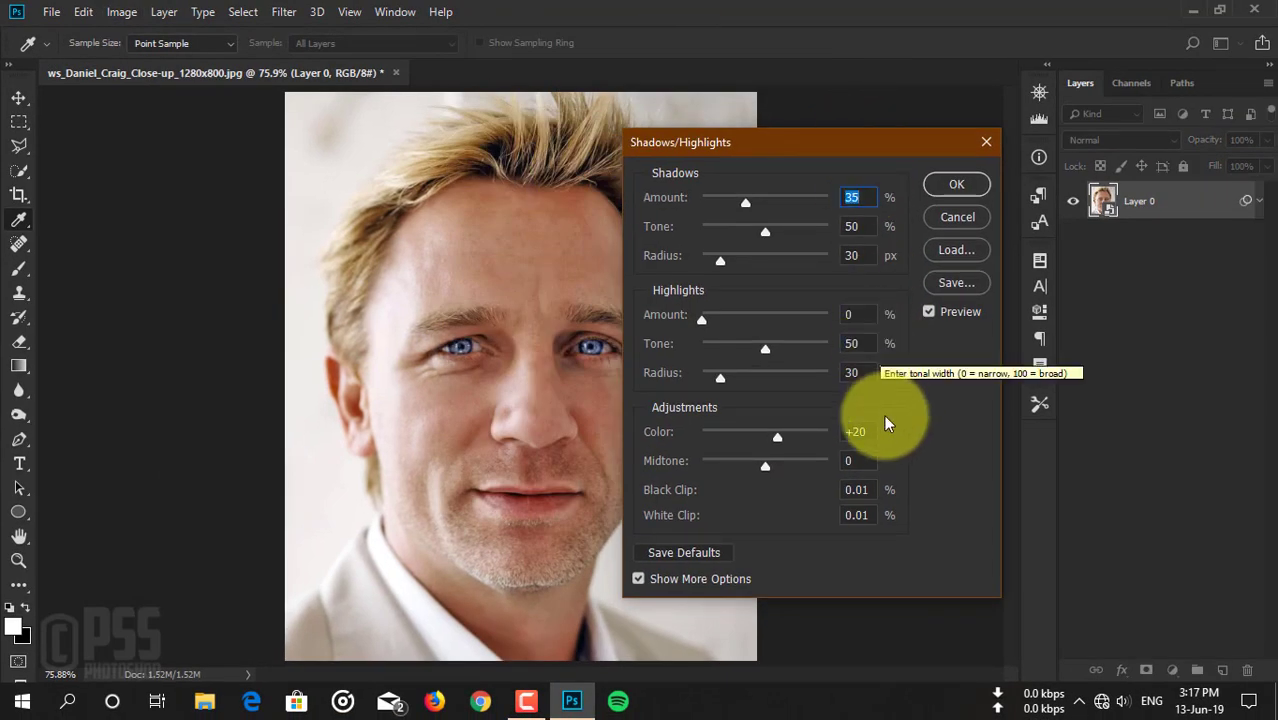
left_click_drag(741, 204, 719, 204)
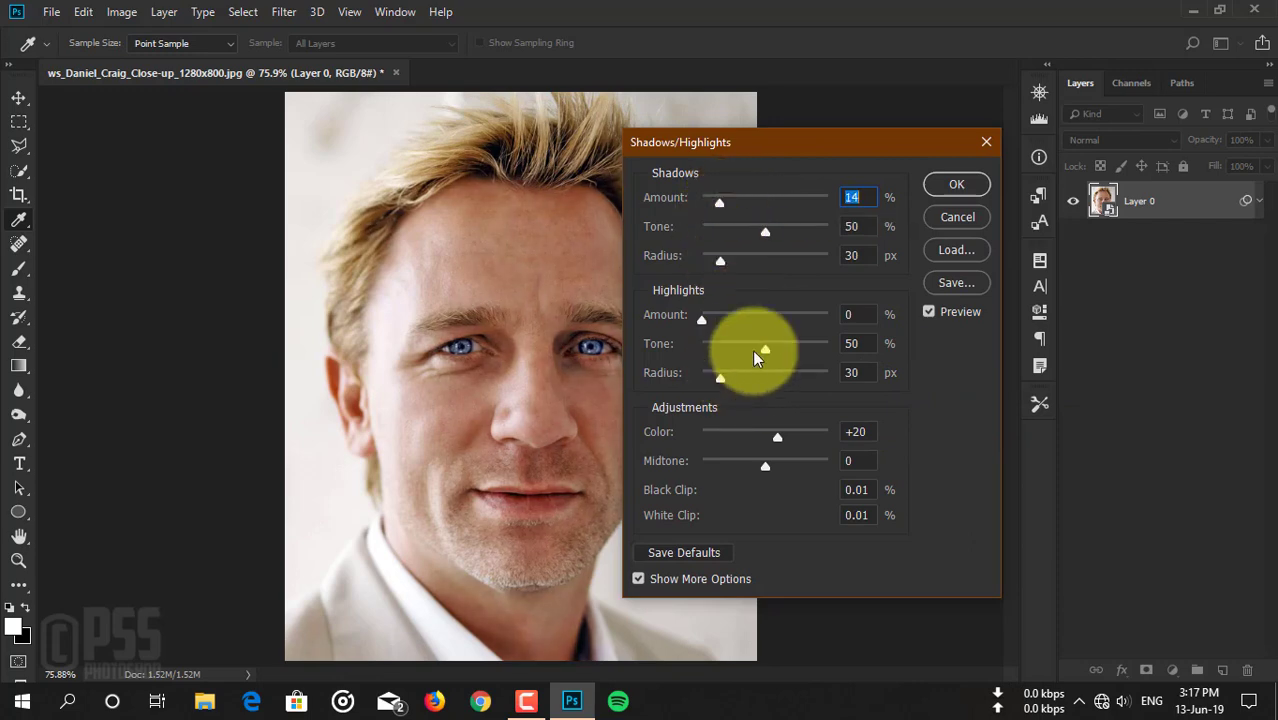
left_click_drag(731, 261, 766, 263)
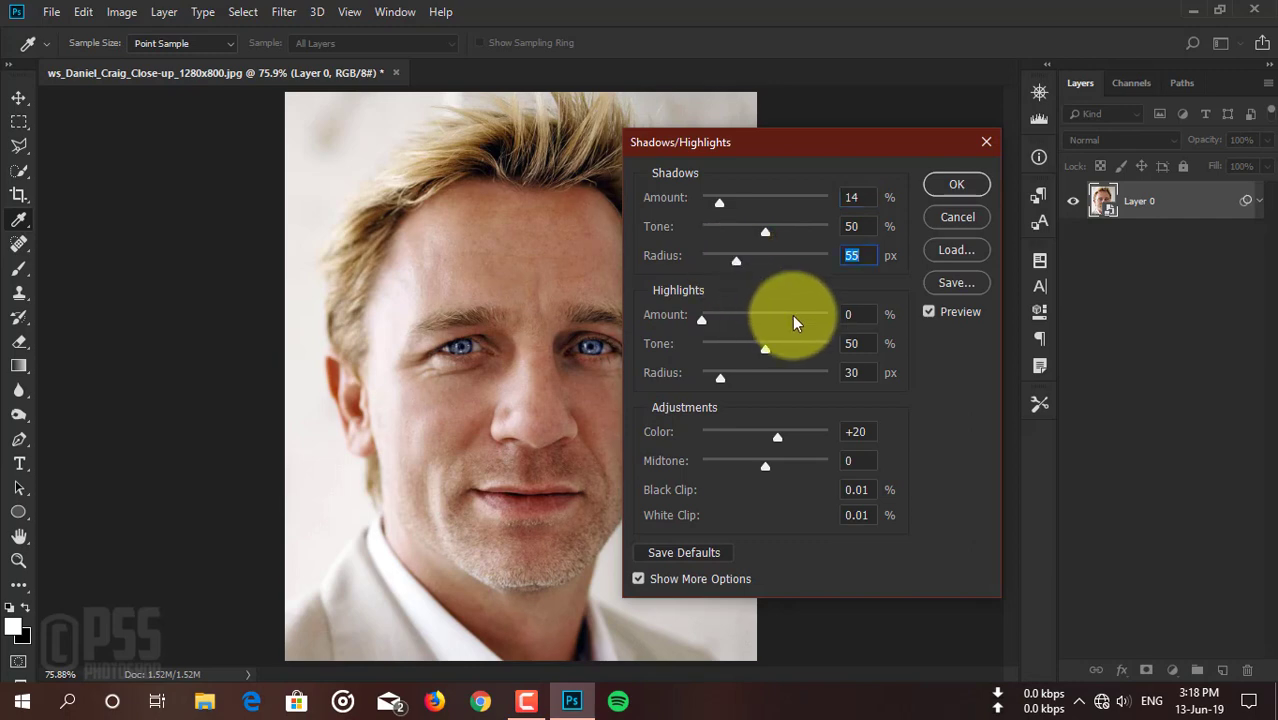
mouse_move(702, 320)
left_mouse_down()
mouse_move(766, 321)
mouse_move(784, 351)
left_mouse_up()
mouse_move(721, 381)
left_mouse_down()
mouse_move(774, 381)
mouse_move(749, 382)
left_mouse_up()
Set Color +32 and Midtone +5, then apply the Shadows/Highlights filter.
left_click_drag(778, 151, 846, 145)
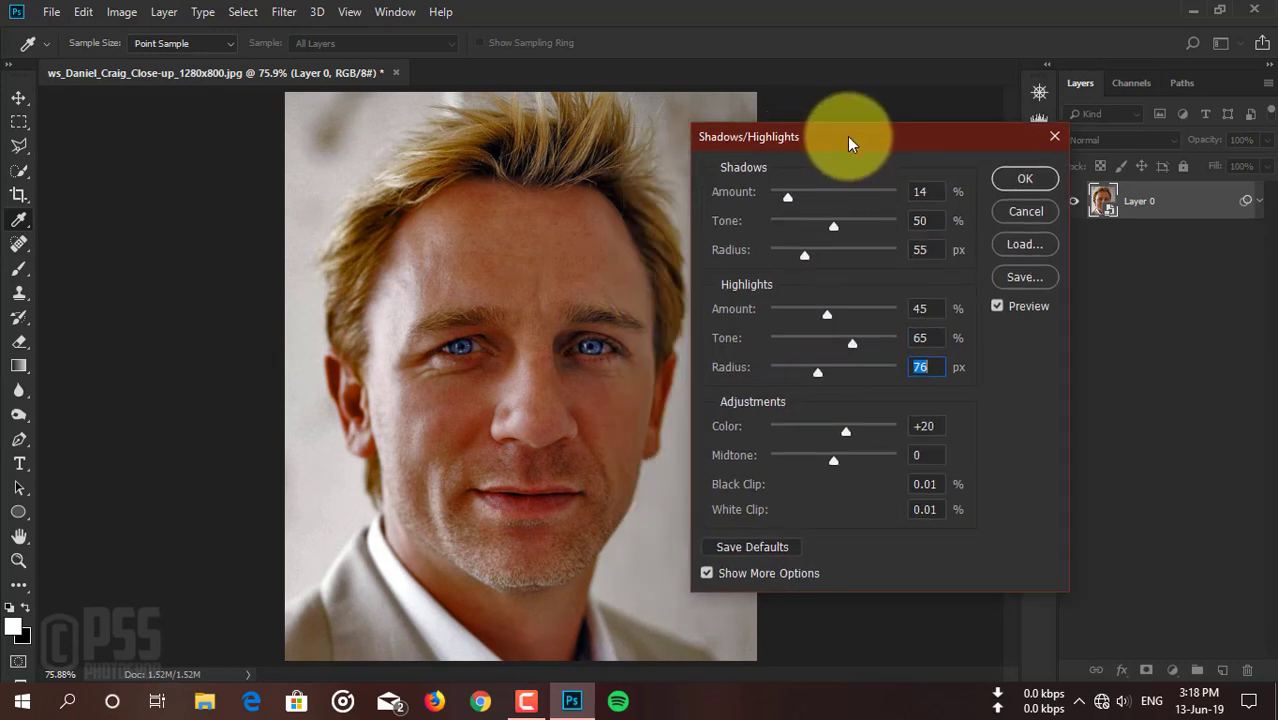
mouse_move(849, 345)
left_mouse_down()
mouse_move(811, 345)
mouse_move(841, 345)
left_mouse_up()
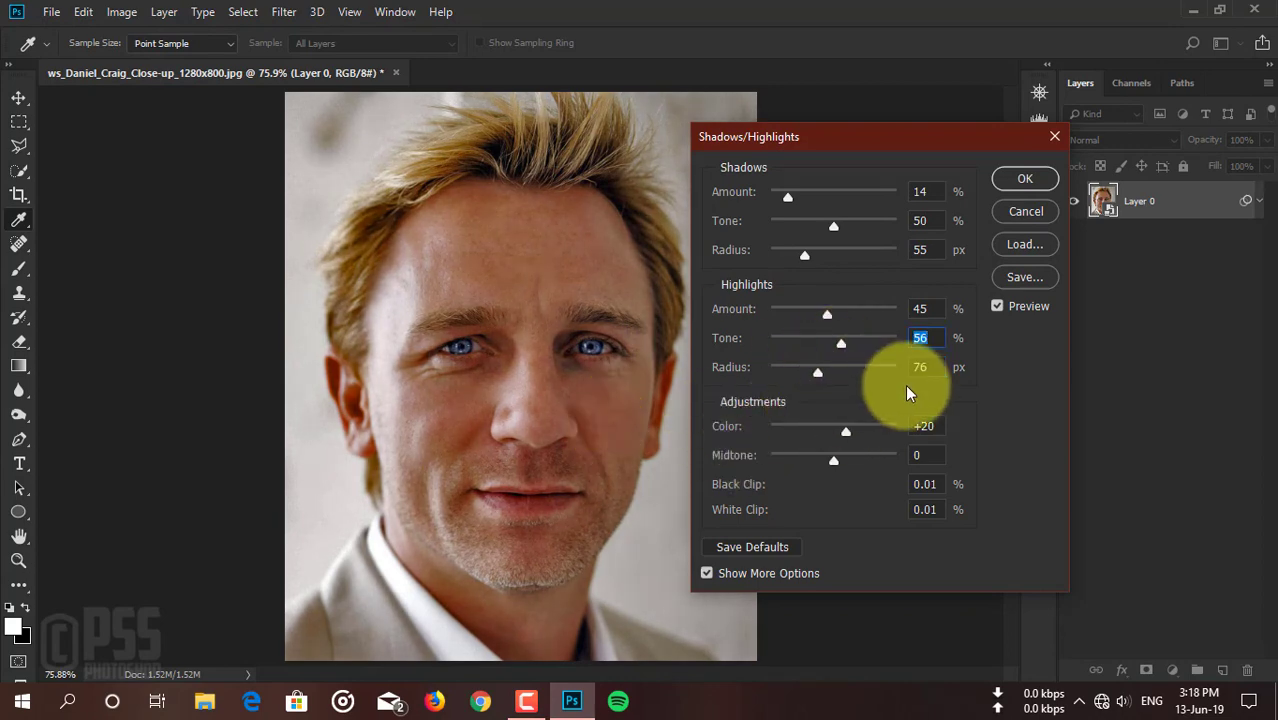
left_click_drag(845, 430, 866, 463)
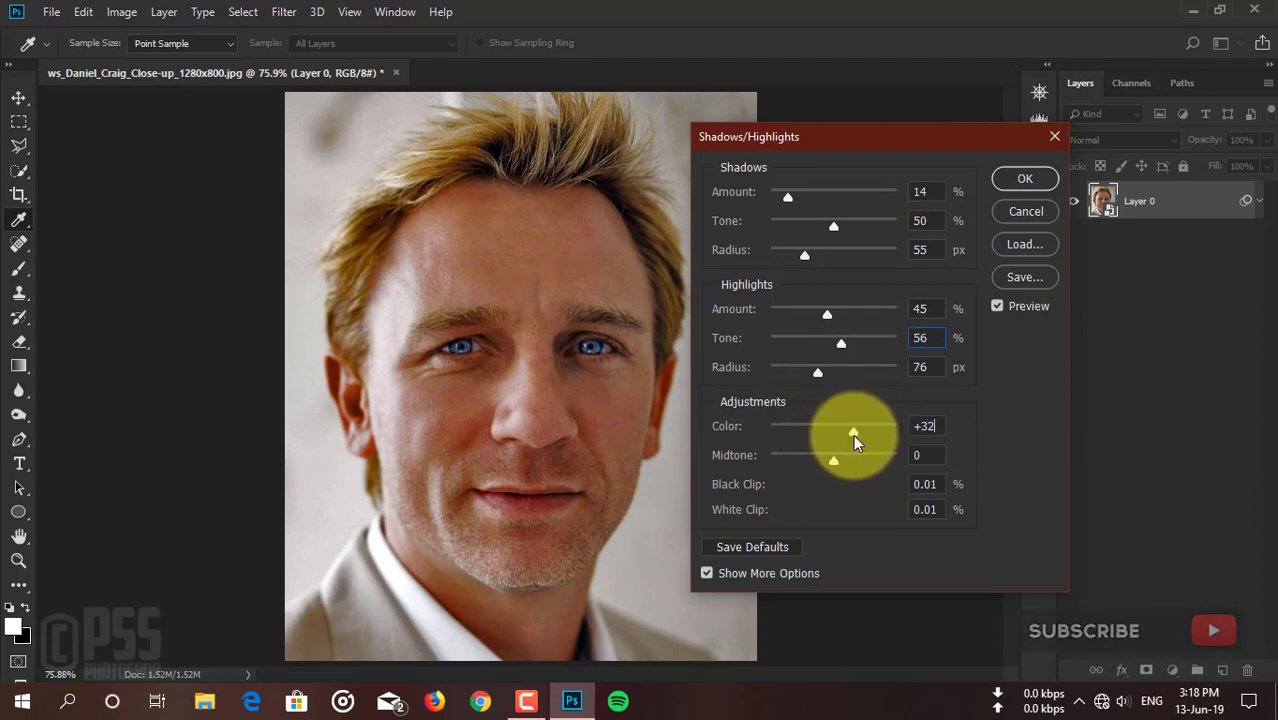
left_click_drag(833, 460, 836, 459)
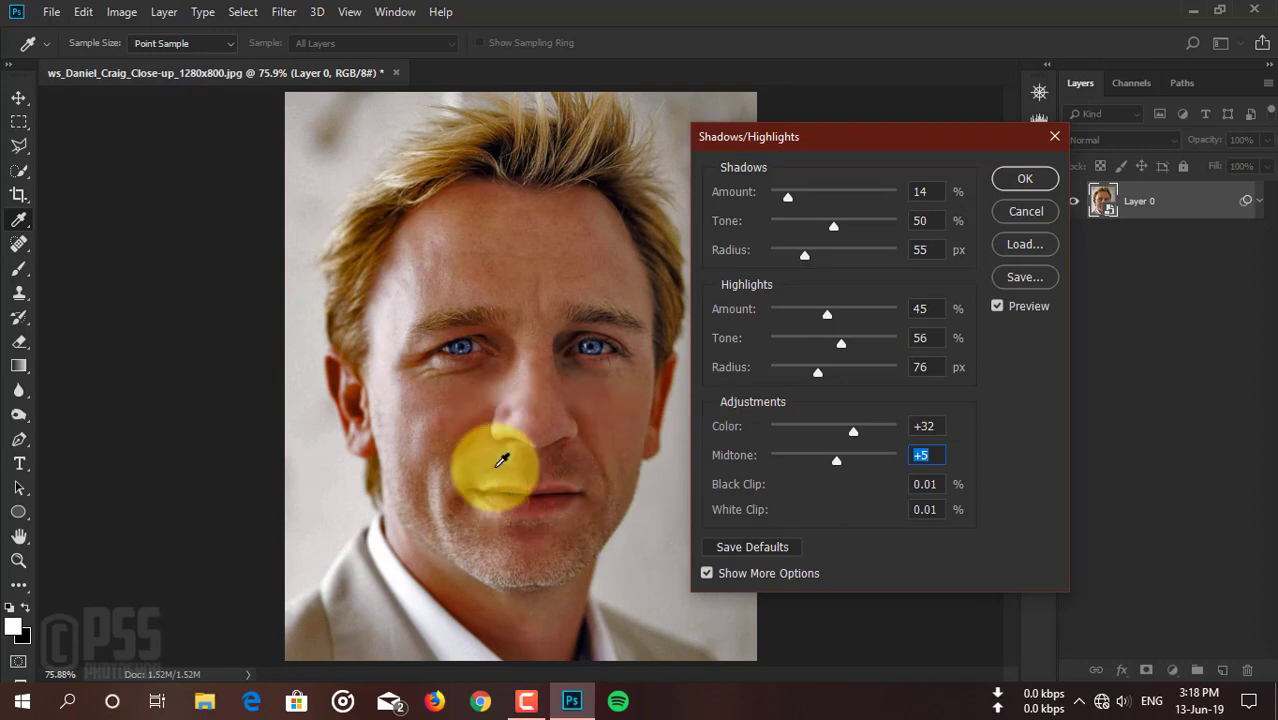
left_click(1022, 180)
key("v")
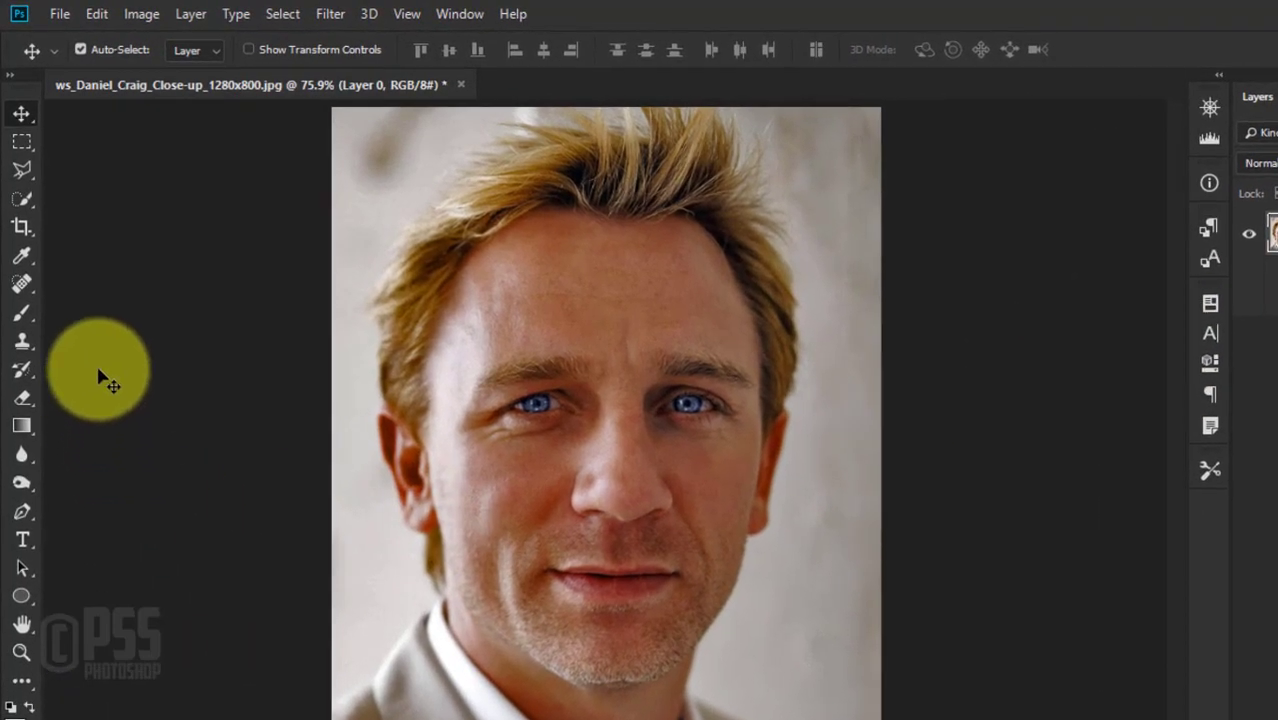
With the Polygonal Lasso, start the outline up the left edge of the hair.
left_click(21, 170)
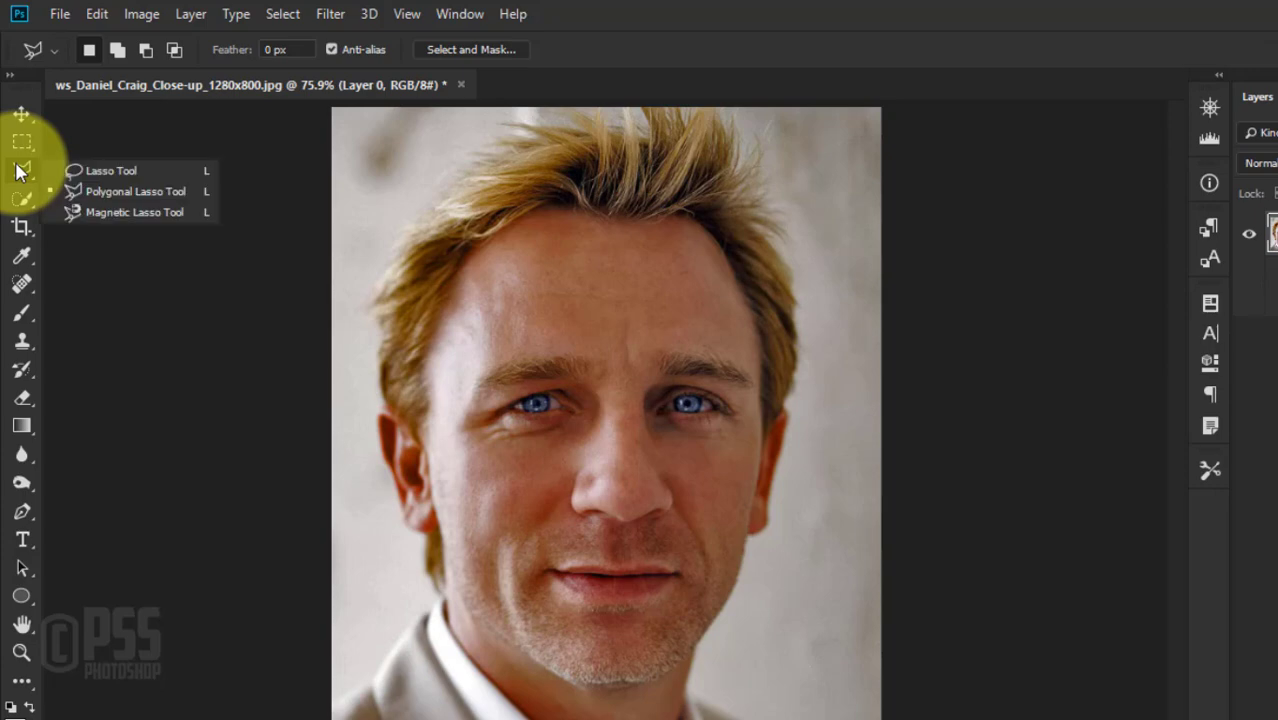
left_click(100, 191)
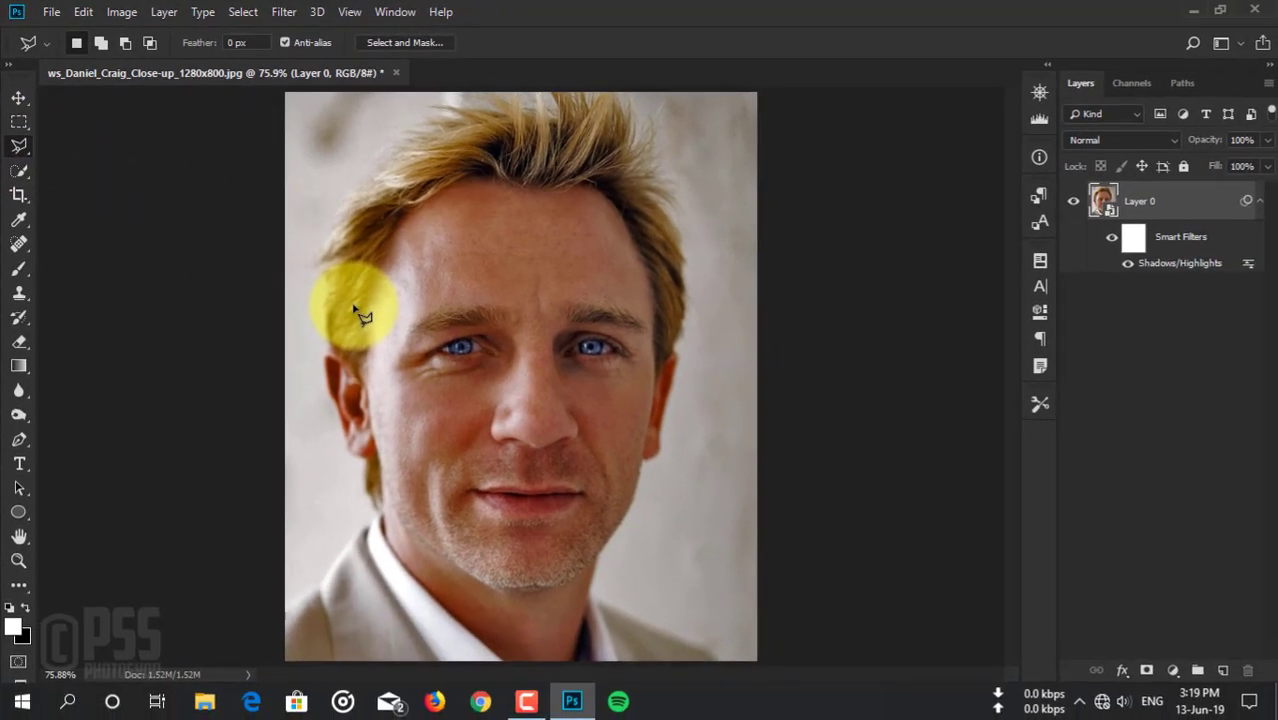
key("ctrl+plus")
key("ctrl+plus")
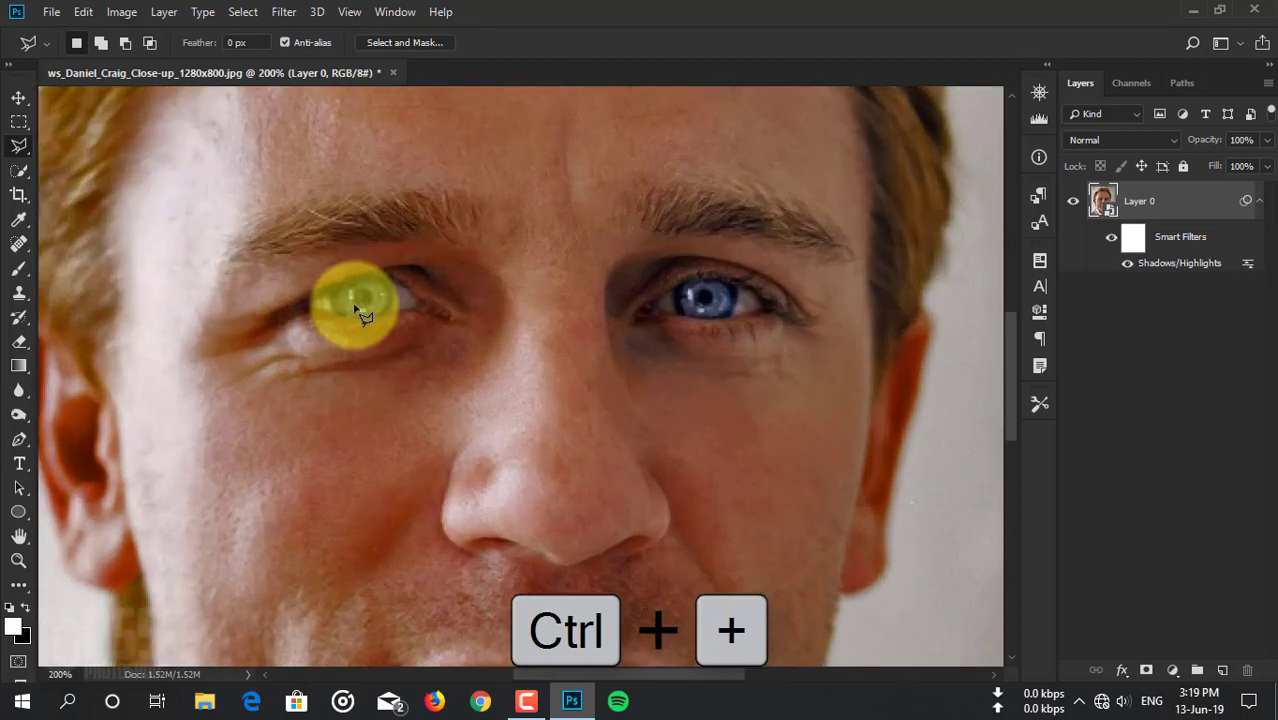
left_click_drag(228, 234, 456, 445)
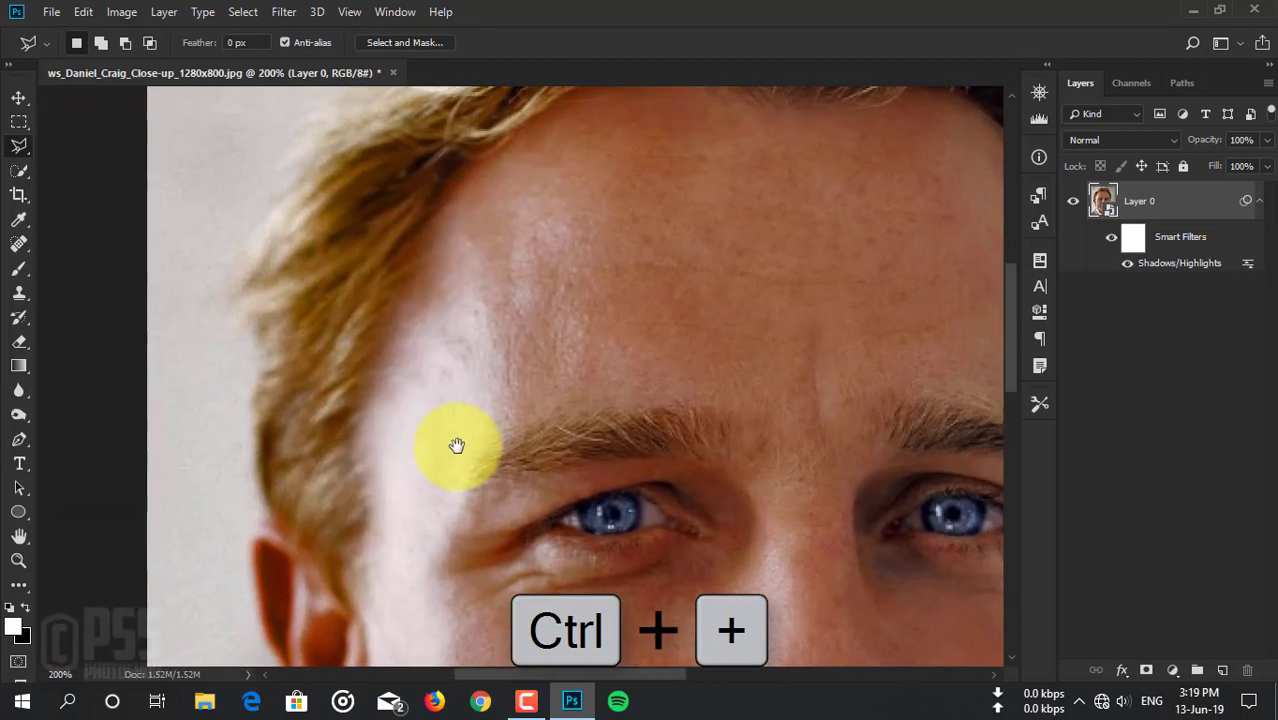
left_click(260, 490)
left_click(257, 381)
left_click(280, 352)
left_click(260, 311)
left_click(241, 301)
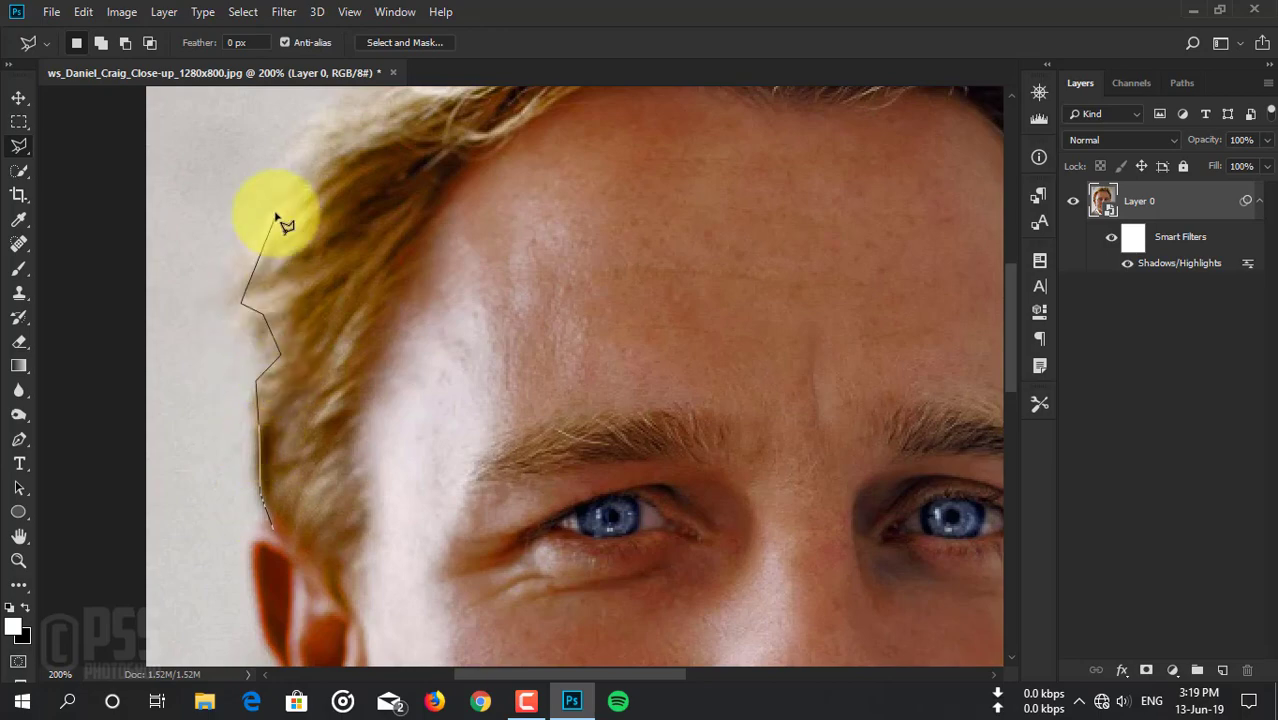
Trace the outline across the top of the hair and down to the right temple.
left_click_drag(286, 226, 165, 389)
left_click_drag(337, 200, 228, 317)
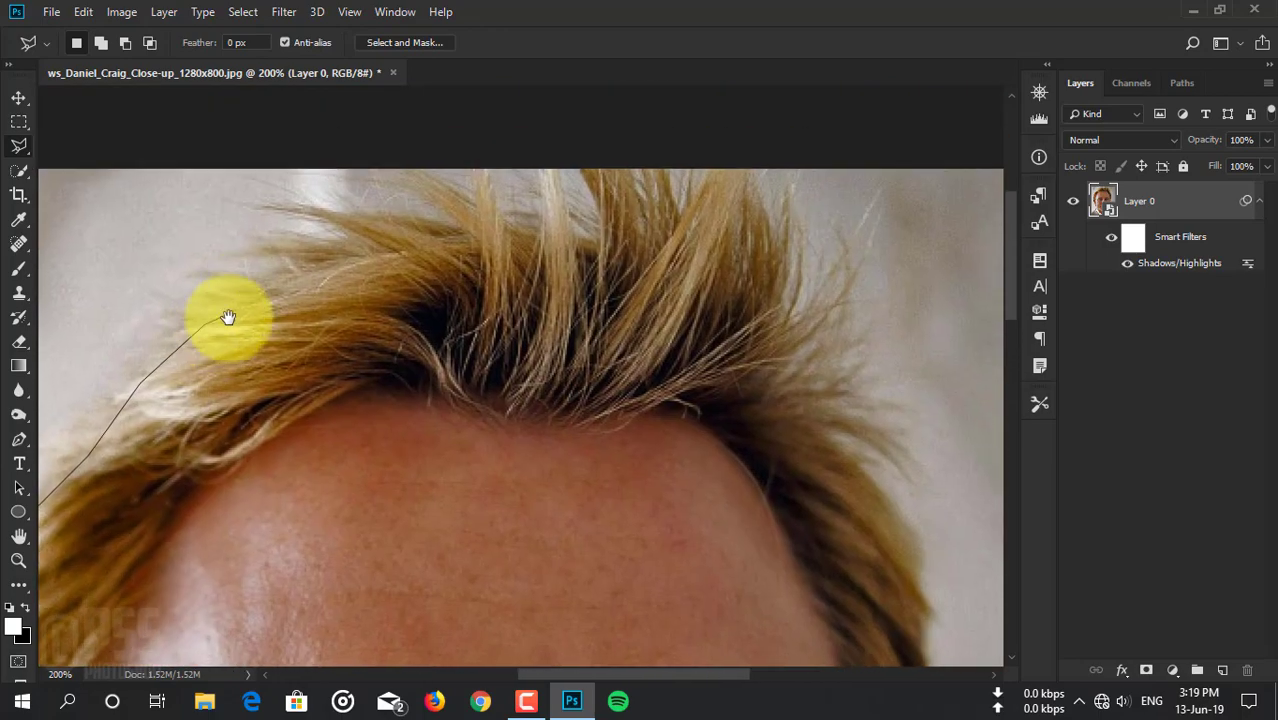
left_click(352, 236)
left_click(464, 222)
left_click(580, 237)
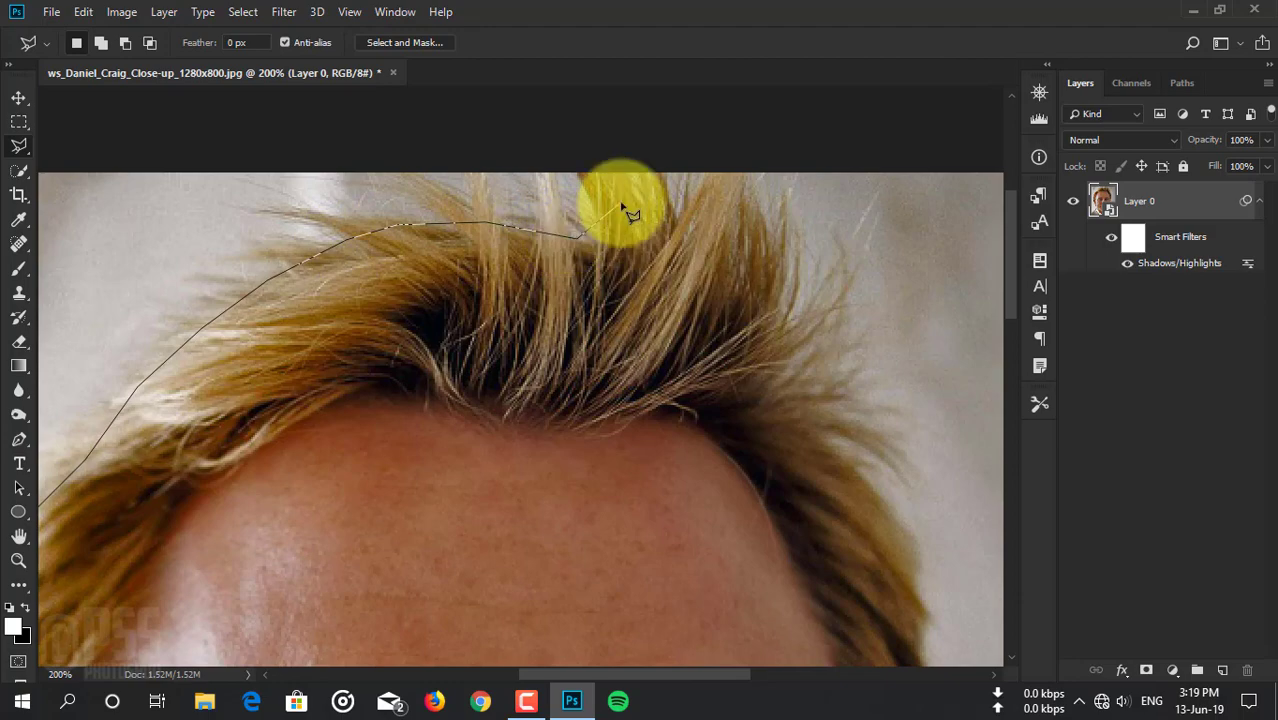
left_click(622, 203)
left_click(794, 338)
left_click(796, 394)
left_click(888, 504)
left_click_drag(847, 441, 777, 372)
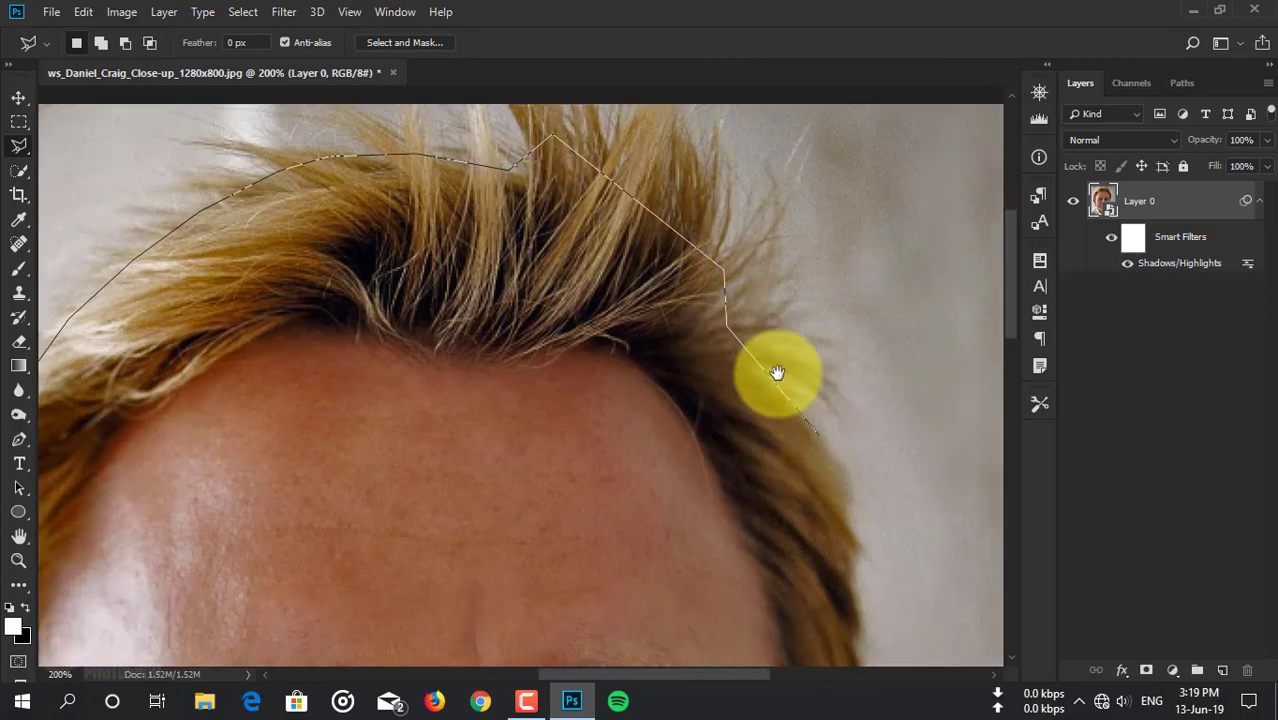
scroll(777, 372, "down", 5)
left_click(730, 251)
scroll(740, 280, "down", 1)
left_click(735, 310)
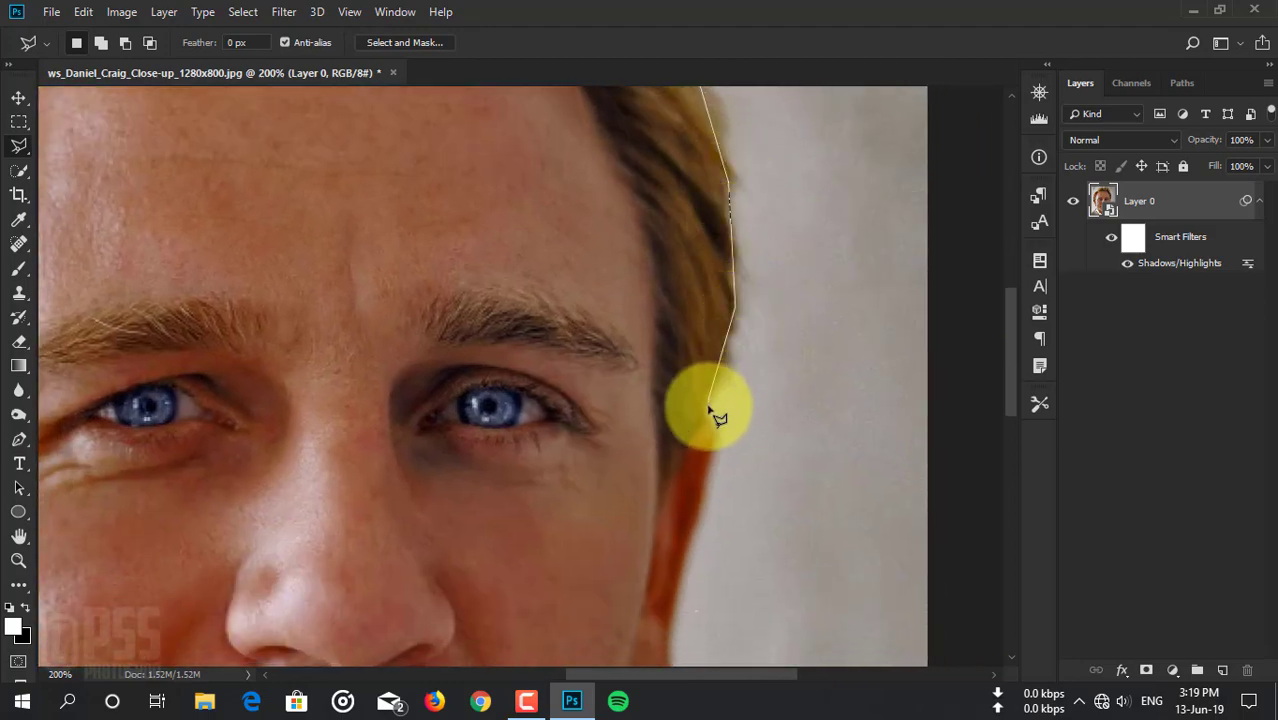
scroll(708, 420, "down", 4)
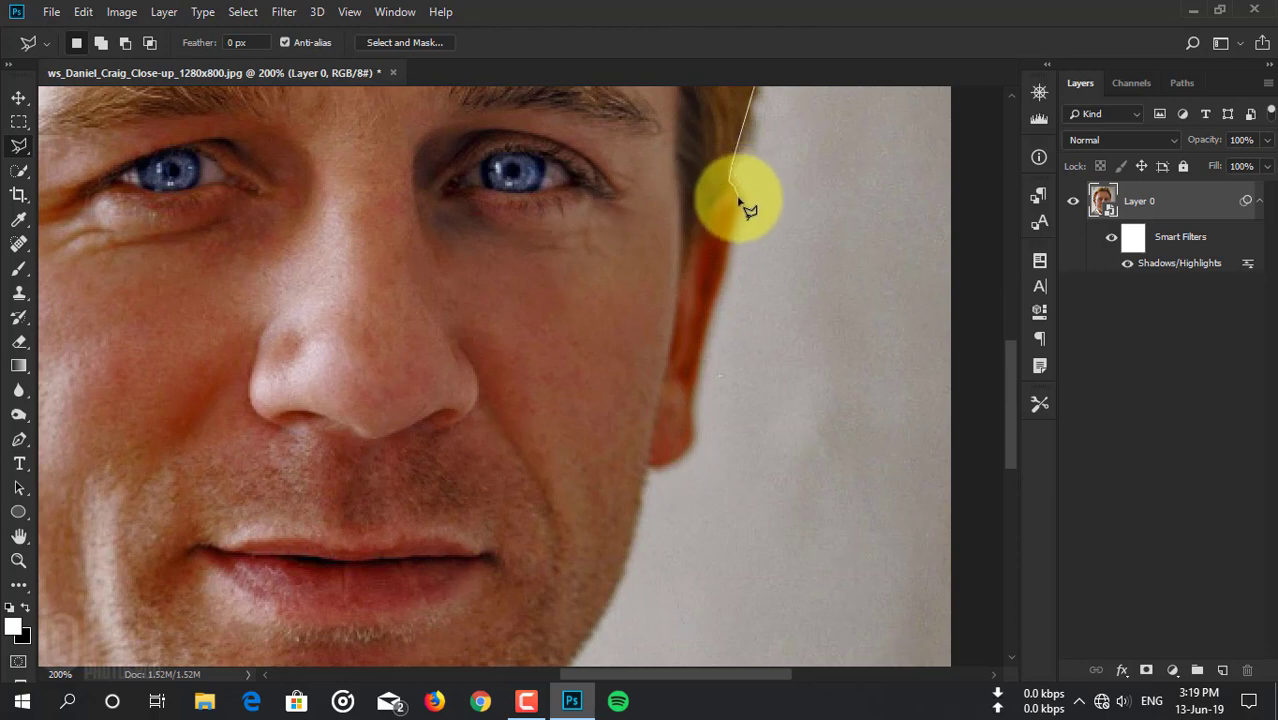
Continue the outline down the right ear, along the jawline to the chin.
left_click(737, 210)
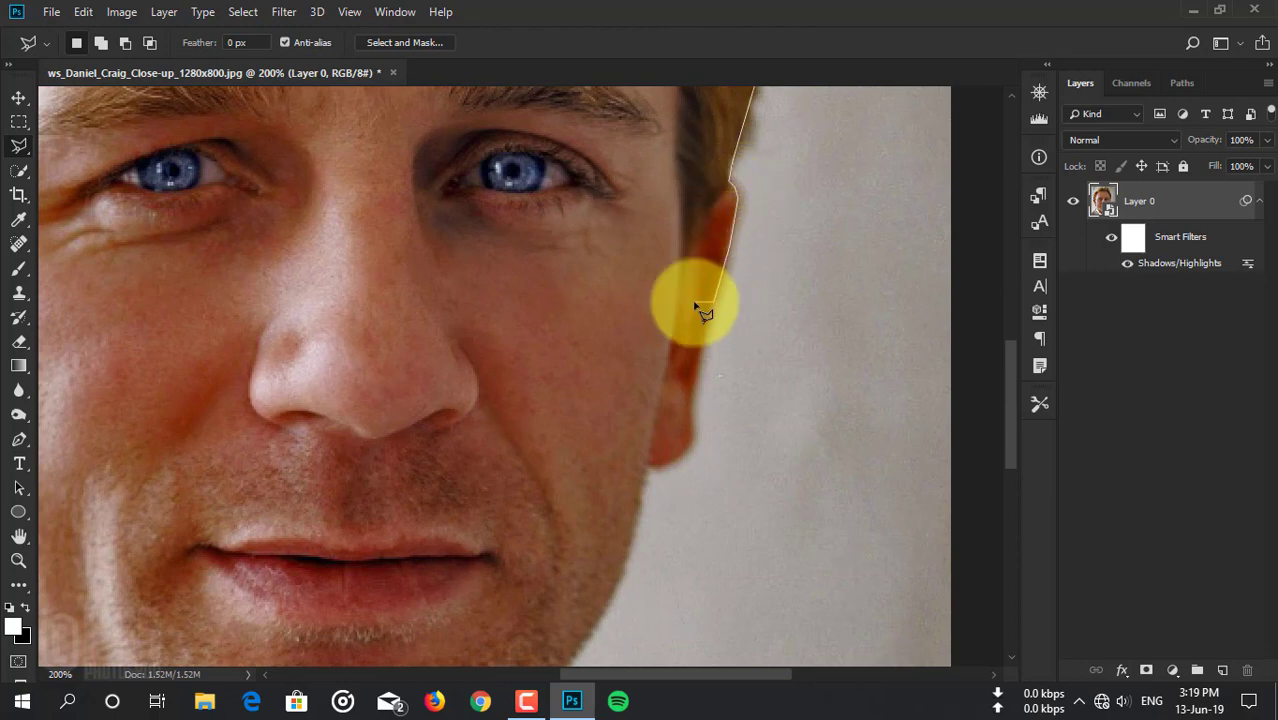
left_click(705, 340)
left_click(695, 437)
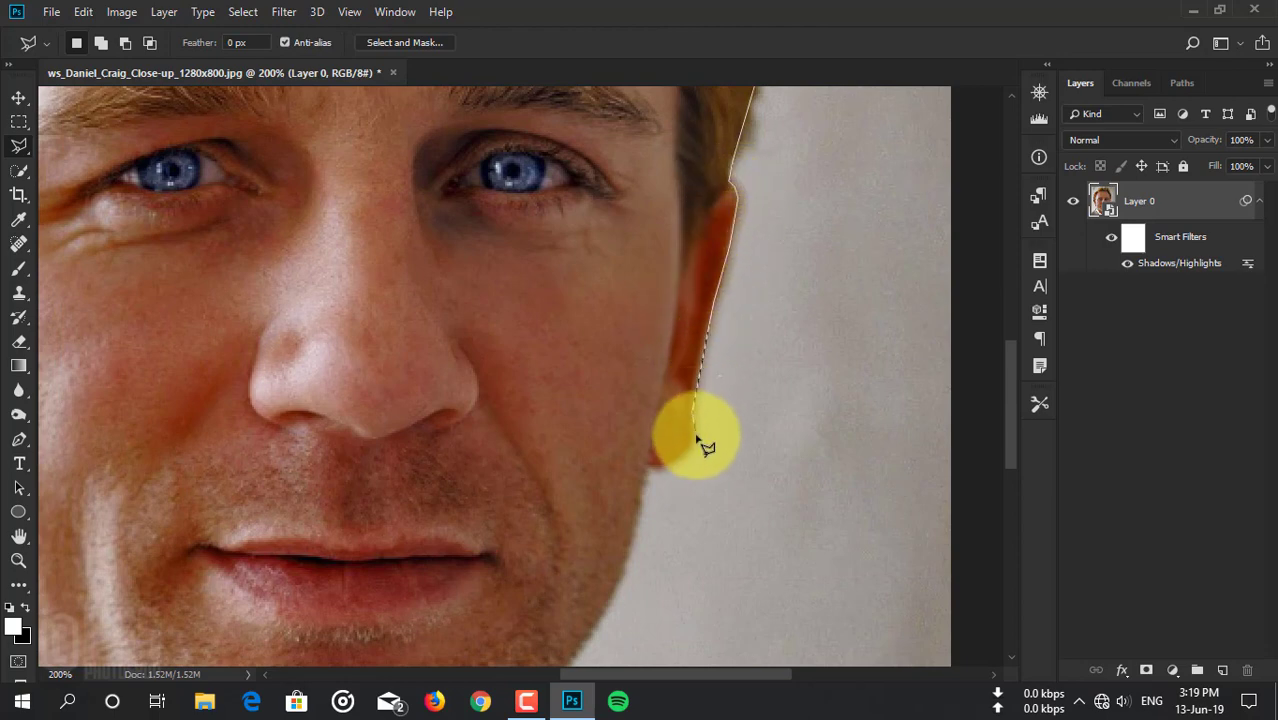
left_click(651, 467)
left_click_drag(651, 467, 759, 289)
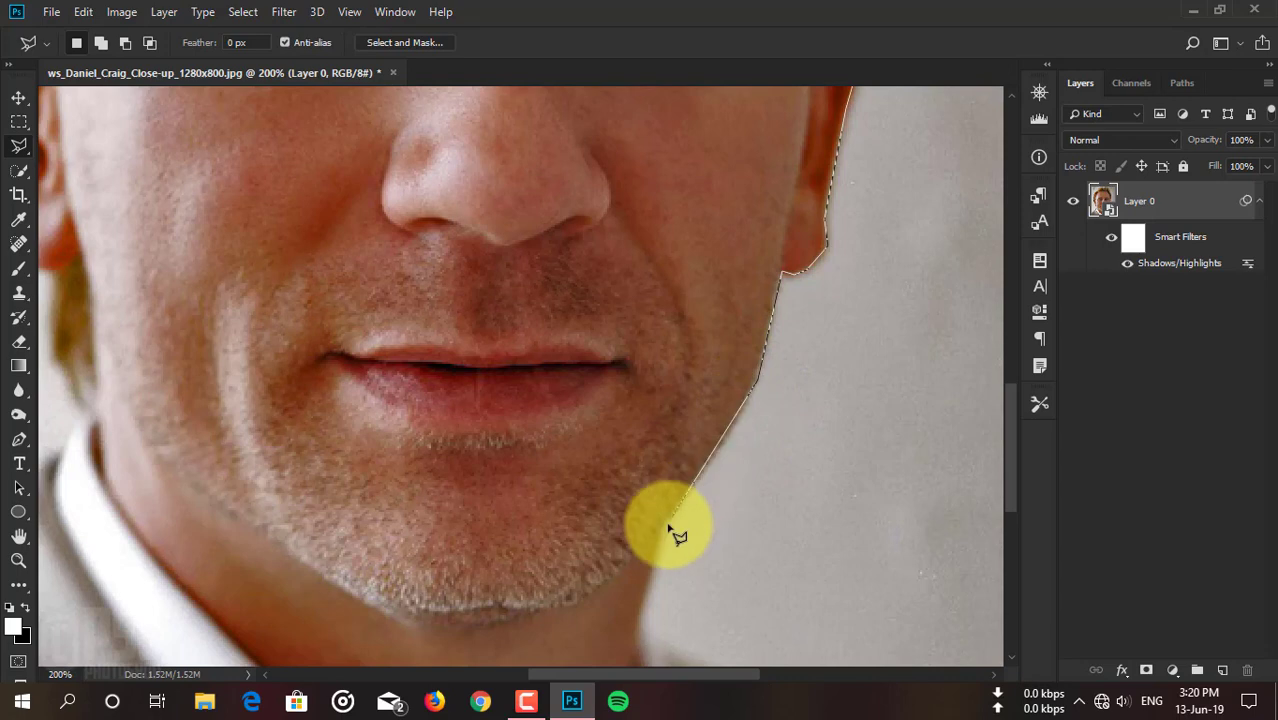
left_click(755, 392)
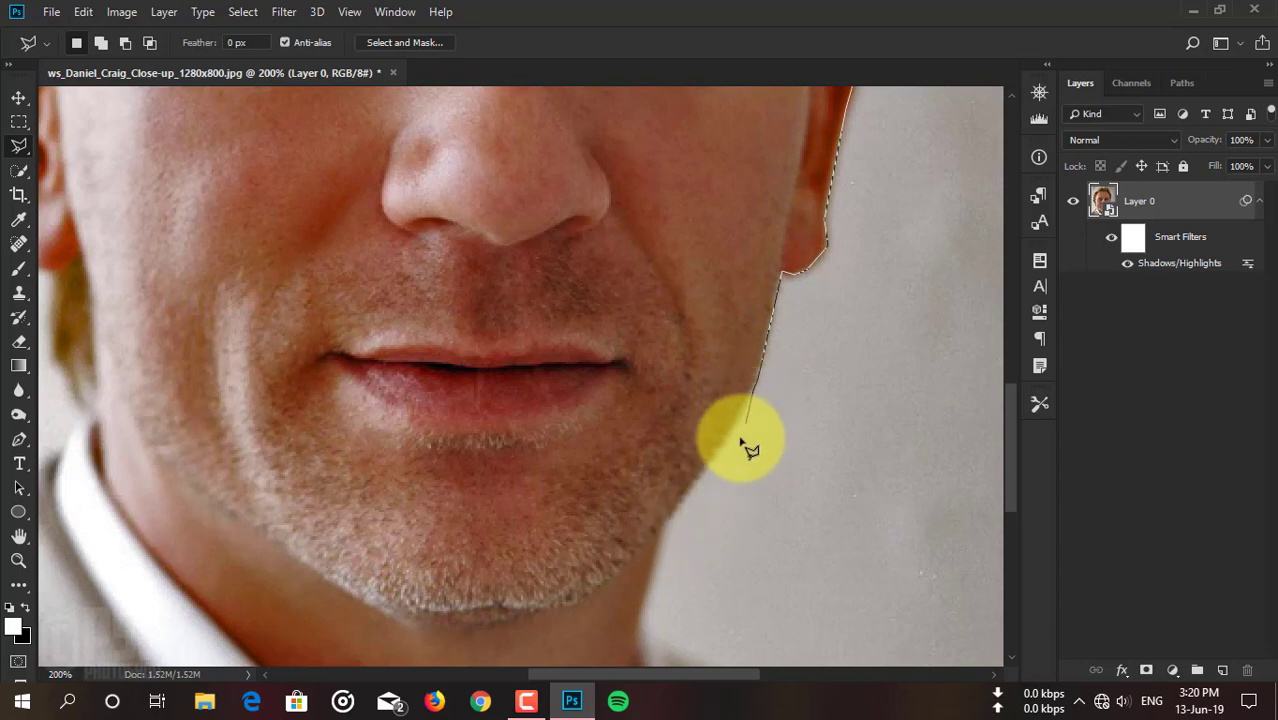
left_click(664, 535)
mouse_move(664, 535)
left_mouse_down()
mouse_move(730, 294)
mouse_move(508, 402)
left_mouse_up()
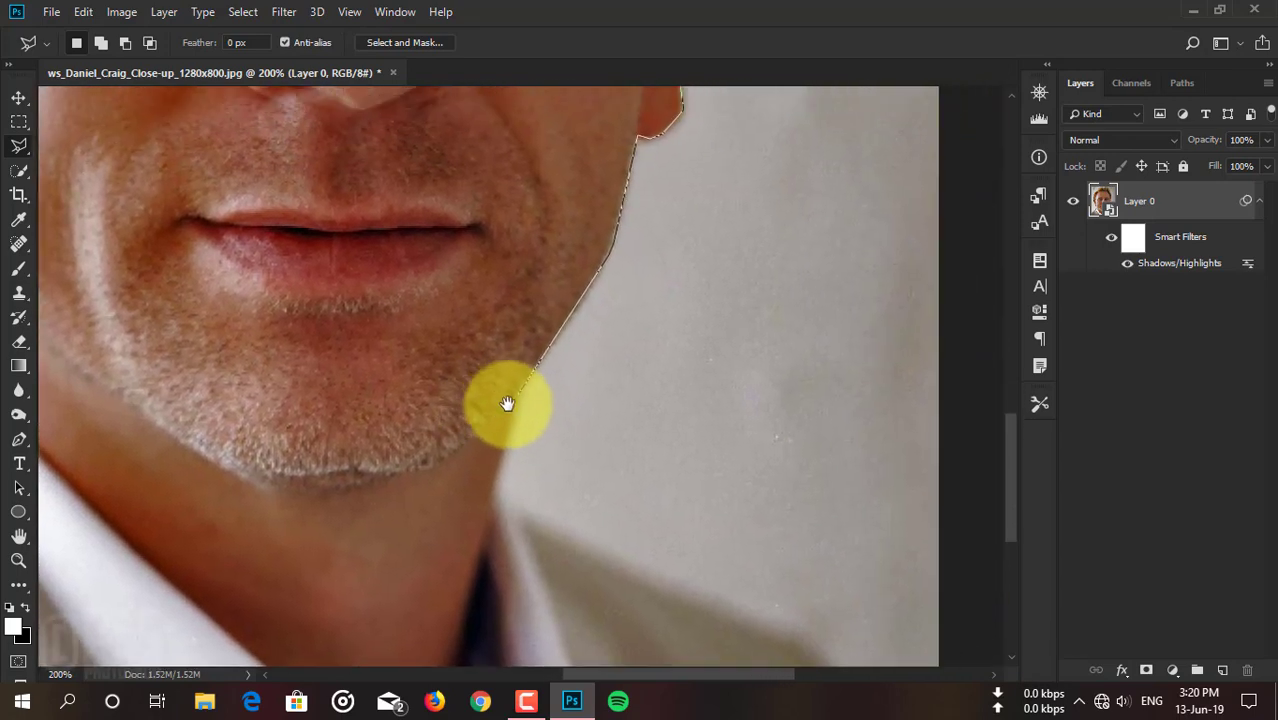
left_click(482, 510)
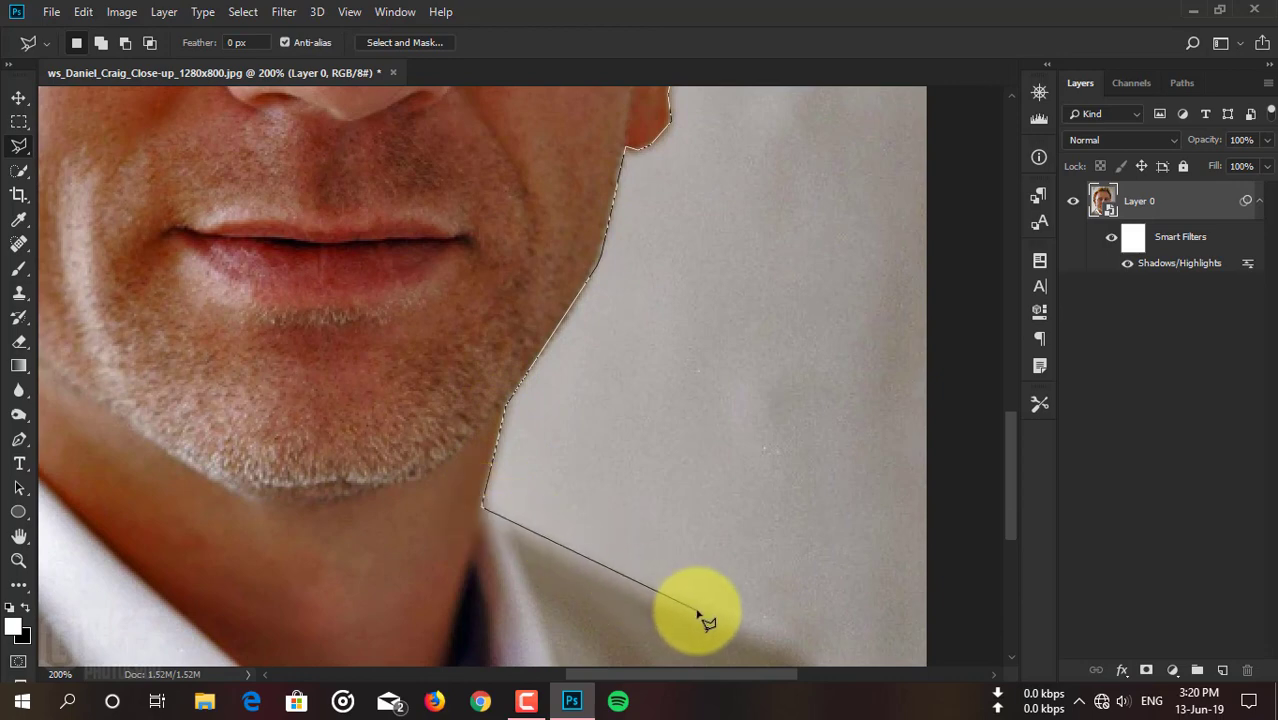
left_click_drag(699, 608, 662, 582)
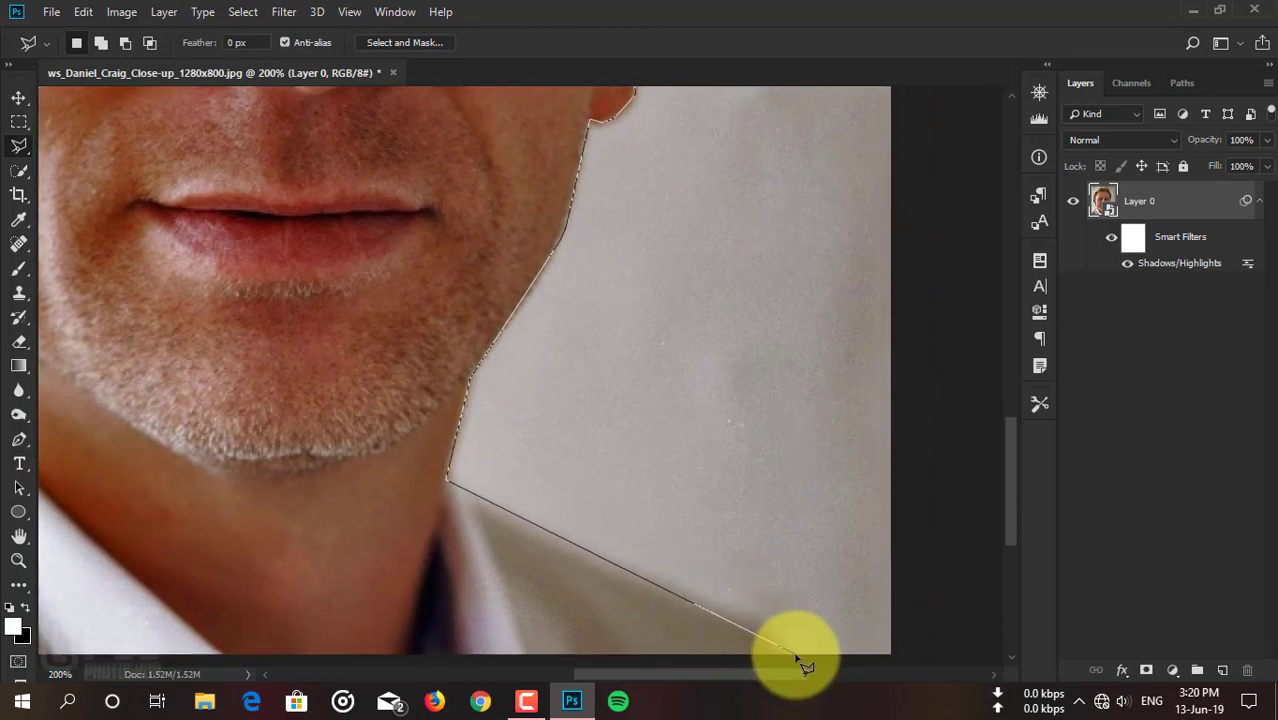
left_click_drag(371, 652, 733, 641)
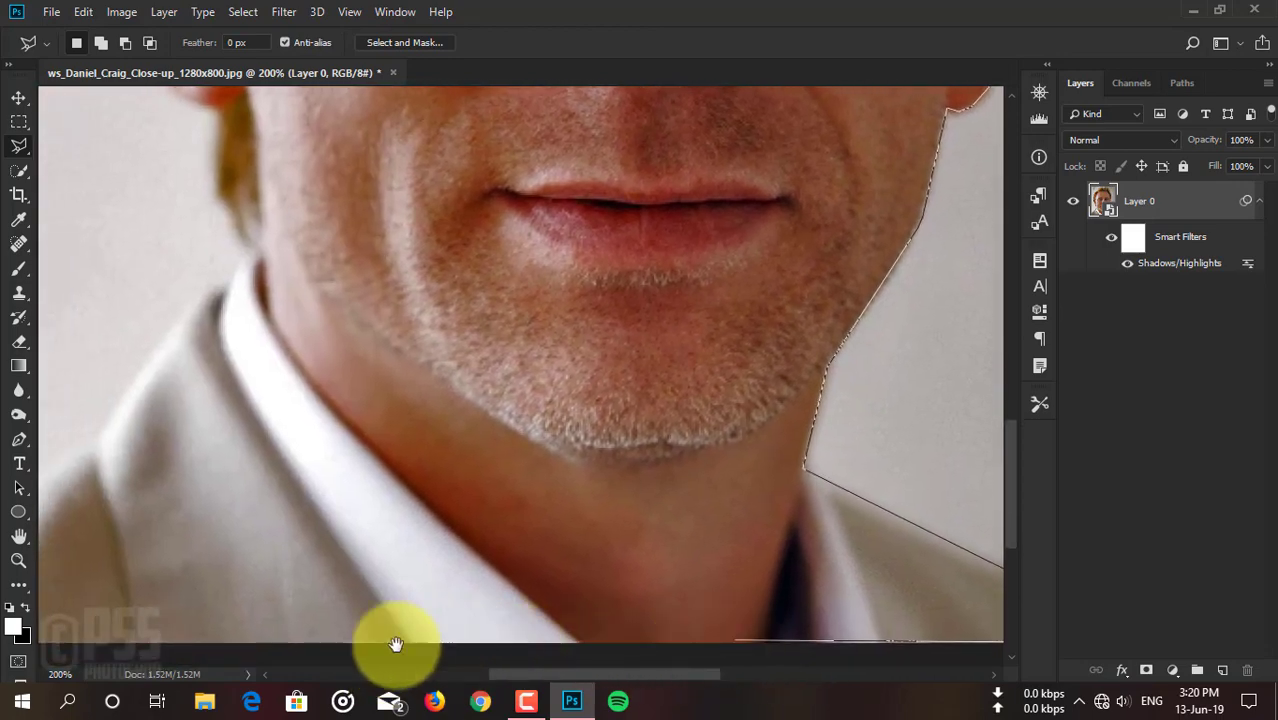
left_click_drag(228, 641, 299, 650)
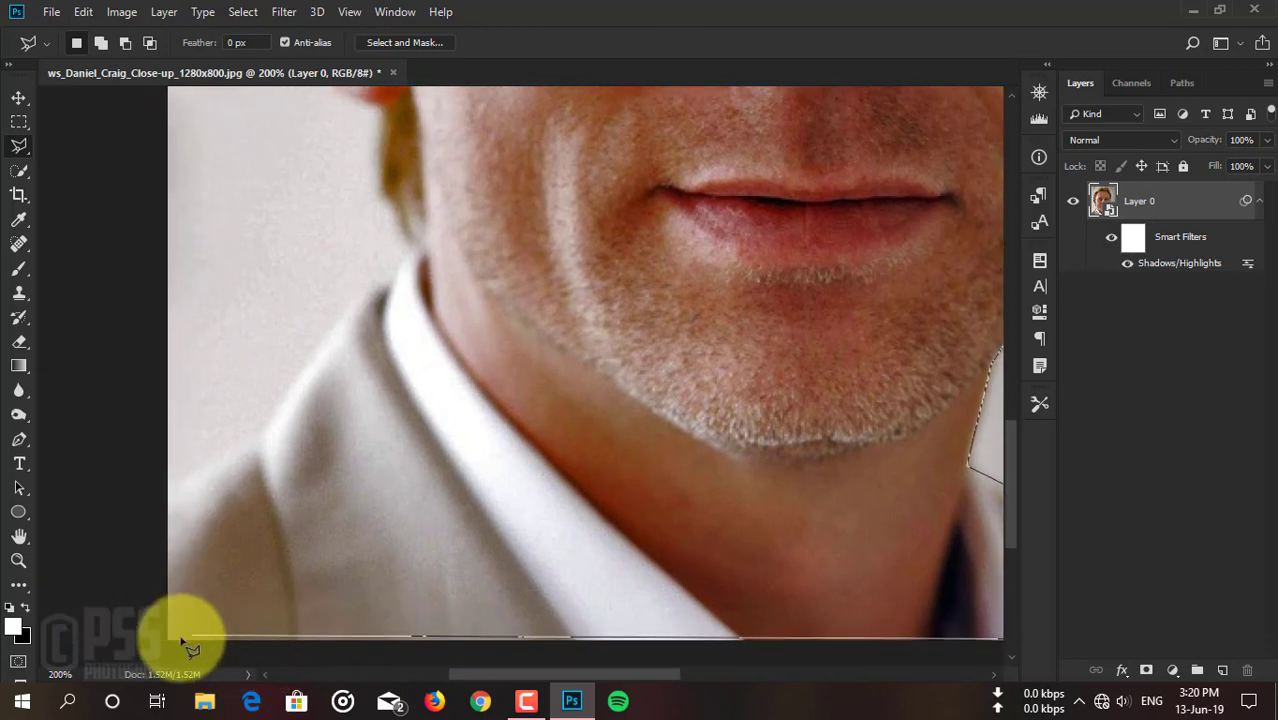
Trace the bottom edge, left shoulder, collar and left ear, closing the selection.
left_click(170, 637)
left_click(168, 492)
left_click(252, 452)
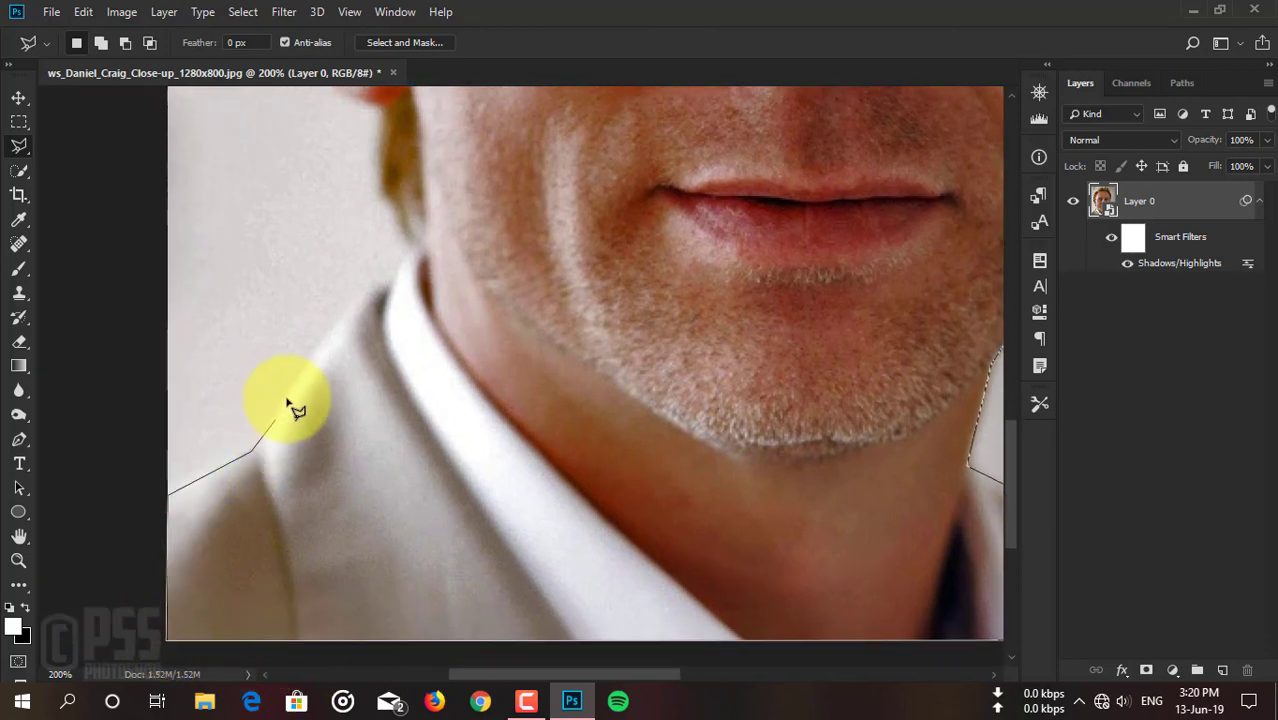
key("ctrl+0")
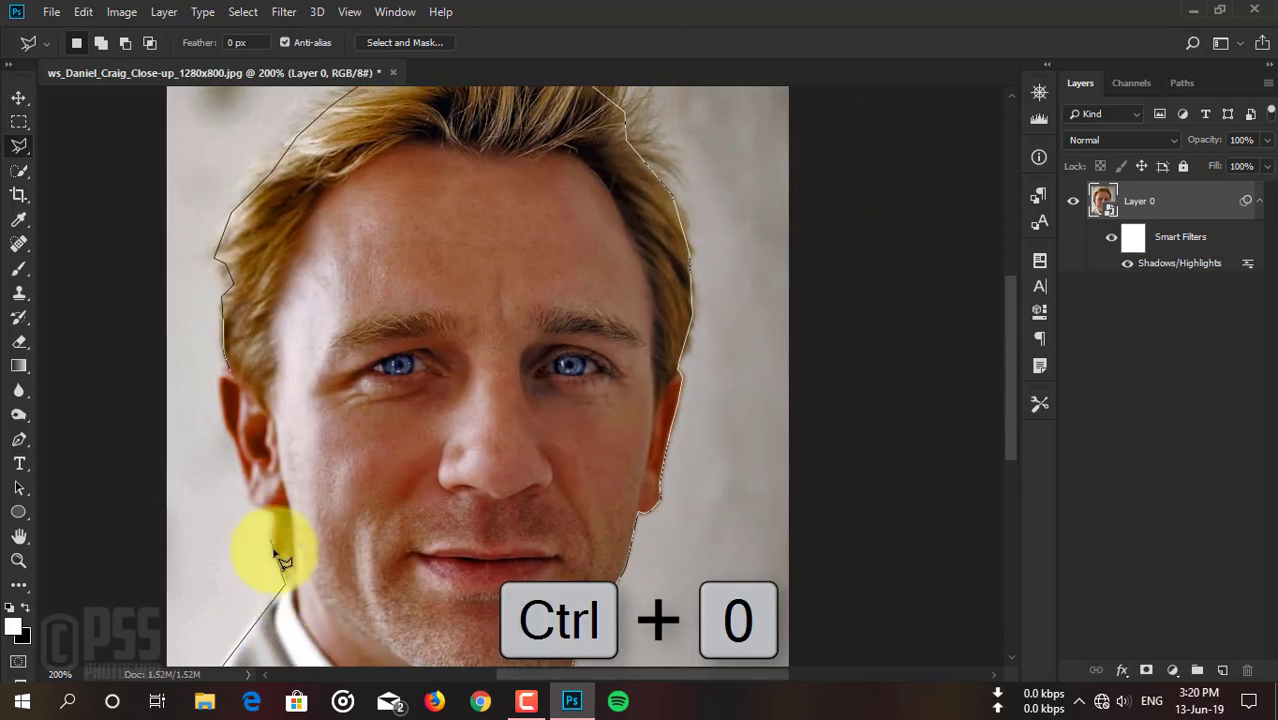
left_click(257, 505)
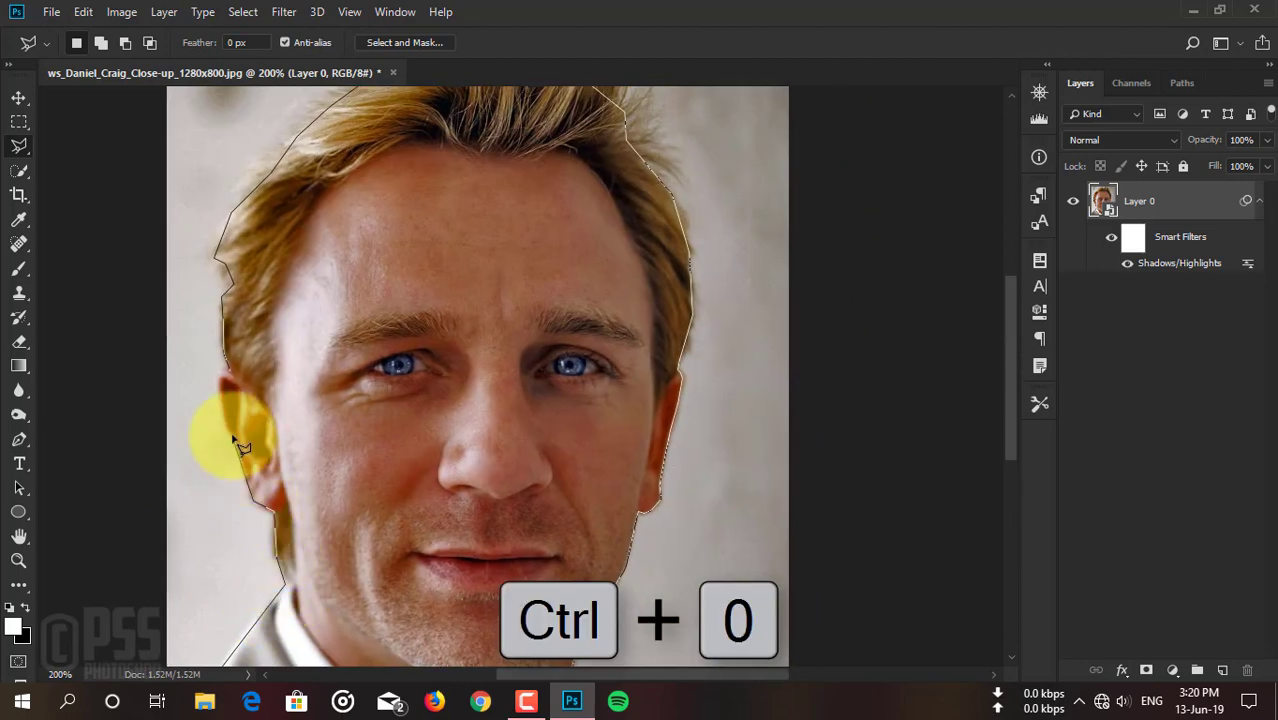
left_click(229, 422)
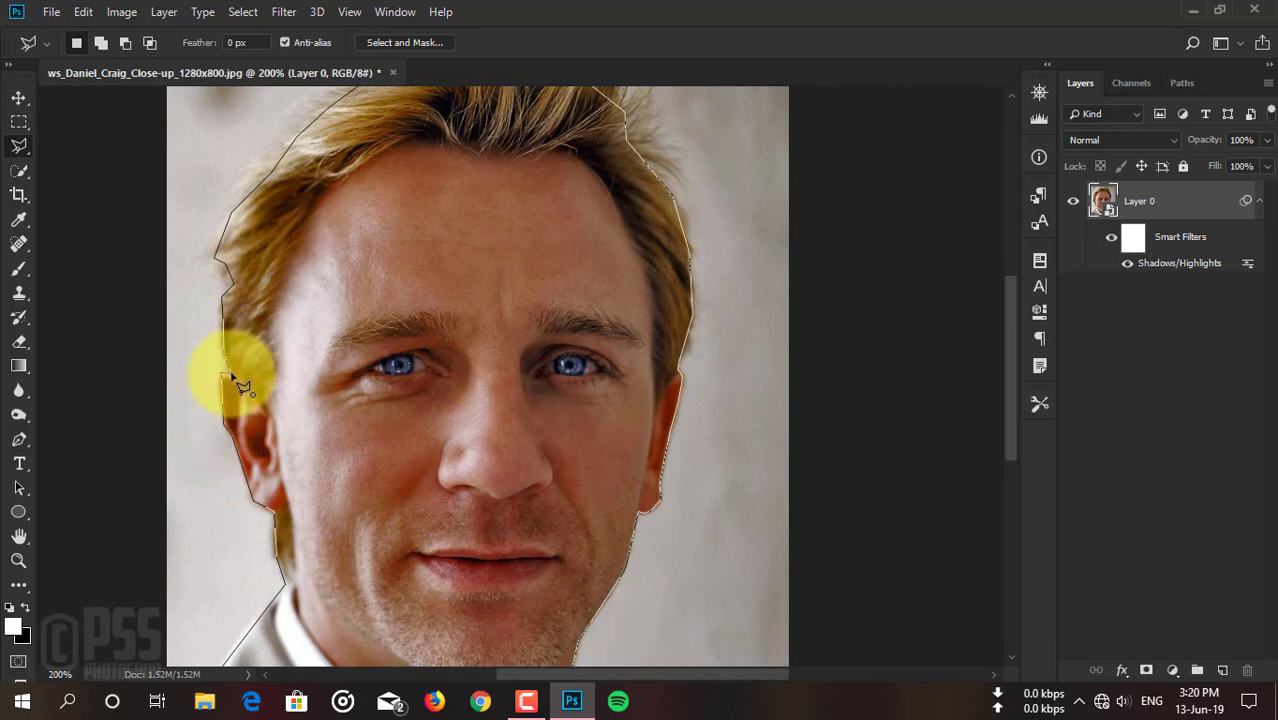
left_click(232, 378)
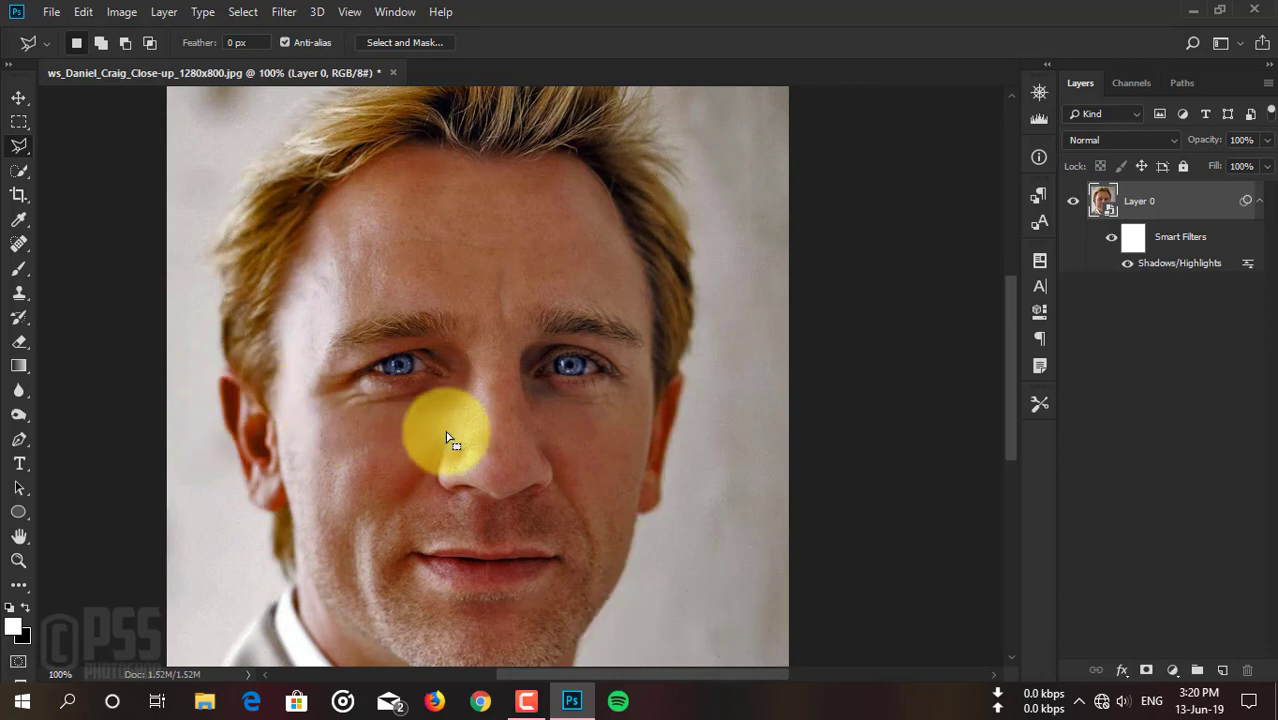
key("ctrl+0")
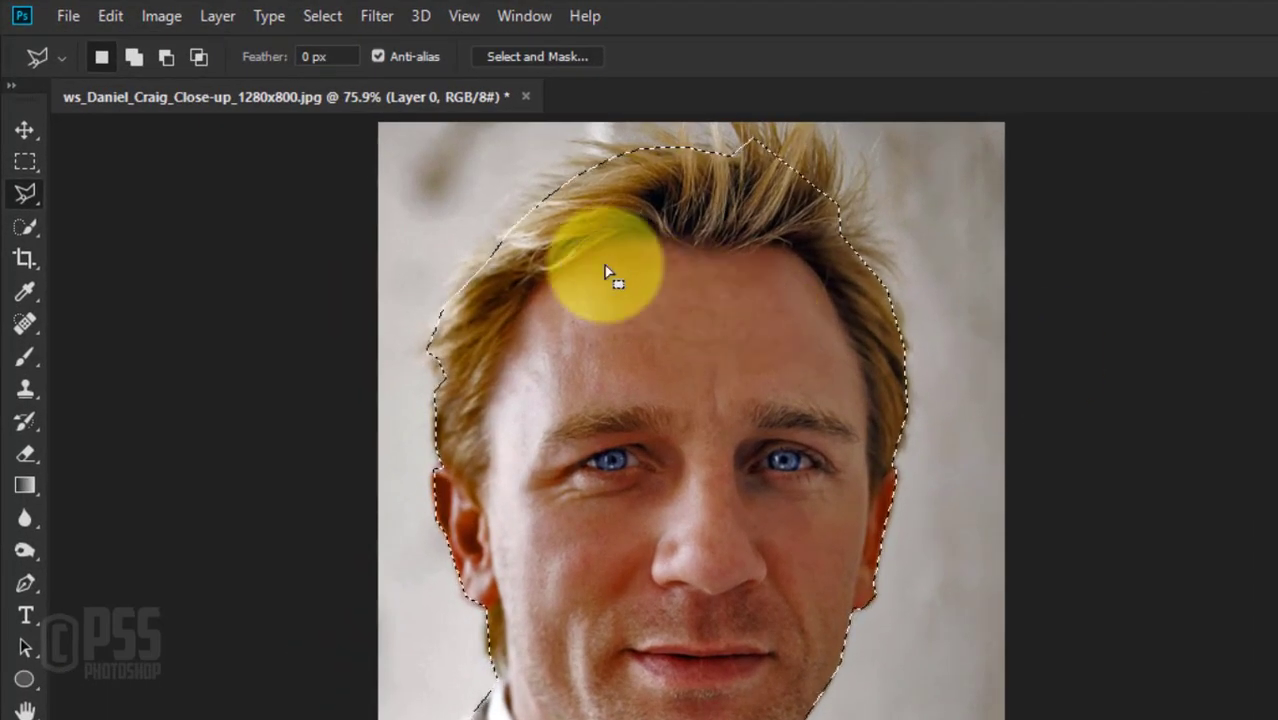
Use Refine Edge to brush over the hair edges so wispy strands are included.
left_click(324, 16)
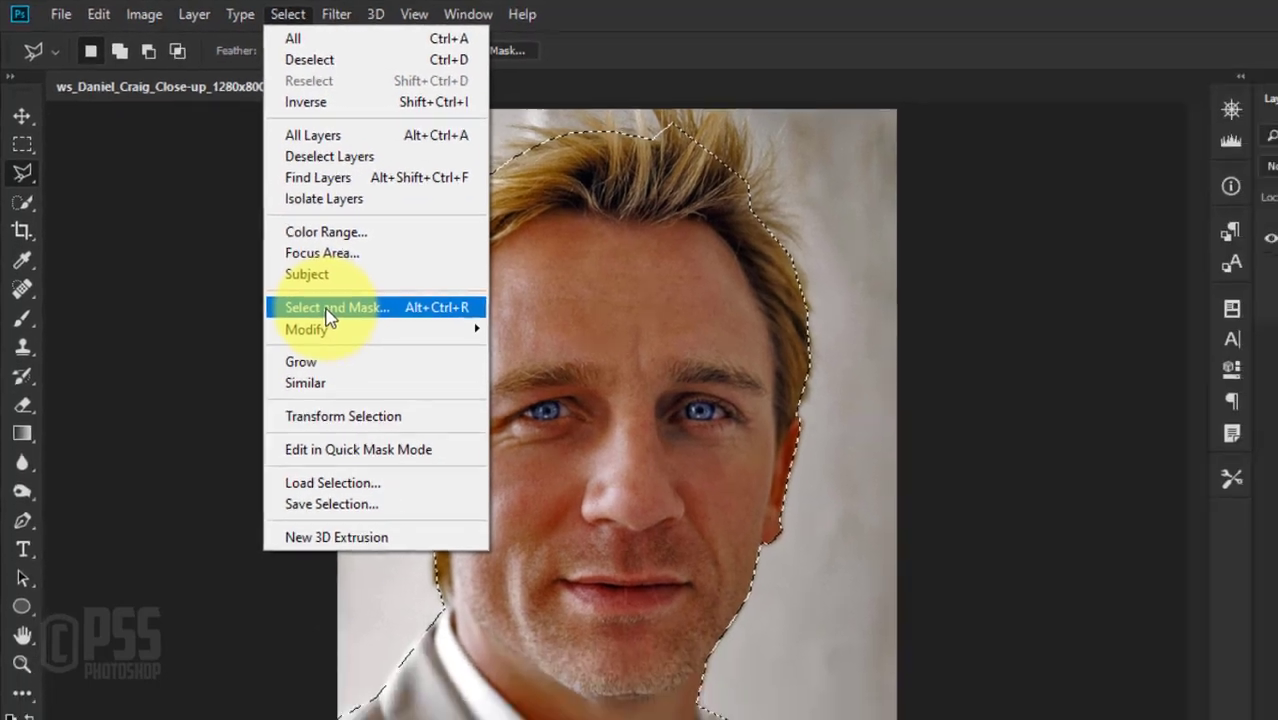
left_click(367, 352, "shift")
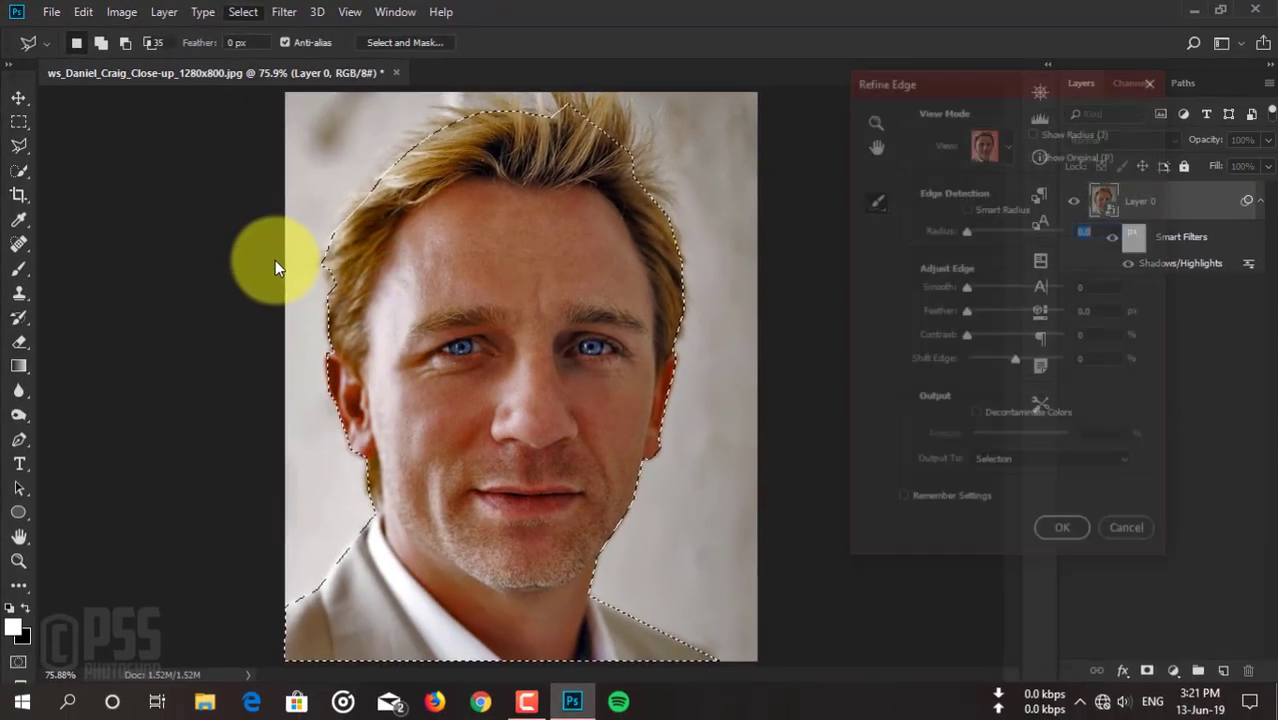
mouse_move(371, 269)
left_mouse_down()
mouse_move(331, 251)
mouse_move(426, 132)
mouse_move(608, 106)
mouse_move(609, 123)
mouse_move(673, 180)
mouse_move(636, 176)
mouse_move(682, 274)
mouse_move(667, 319)
mouse_move(622, 348)
mouse_move(585, 351)
left_mouse_up()
mouse_move(342, 377)
left_mouse_down()
mouse_move(361, 320)
mouse_move(337, 271)
mouse_move(331, 320)
mouse_move(397, 357)
left_mouse_up()
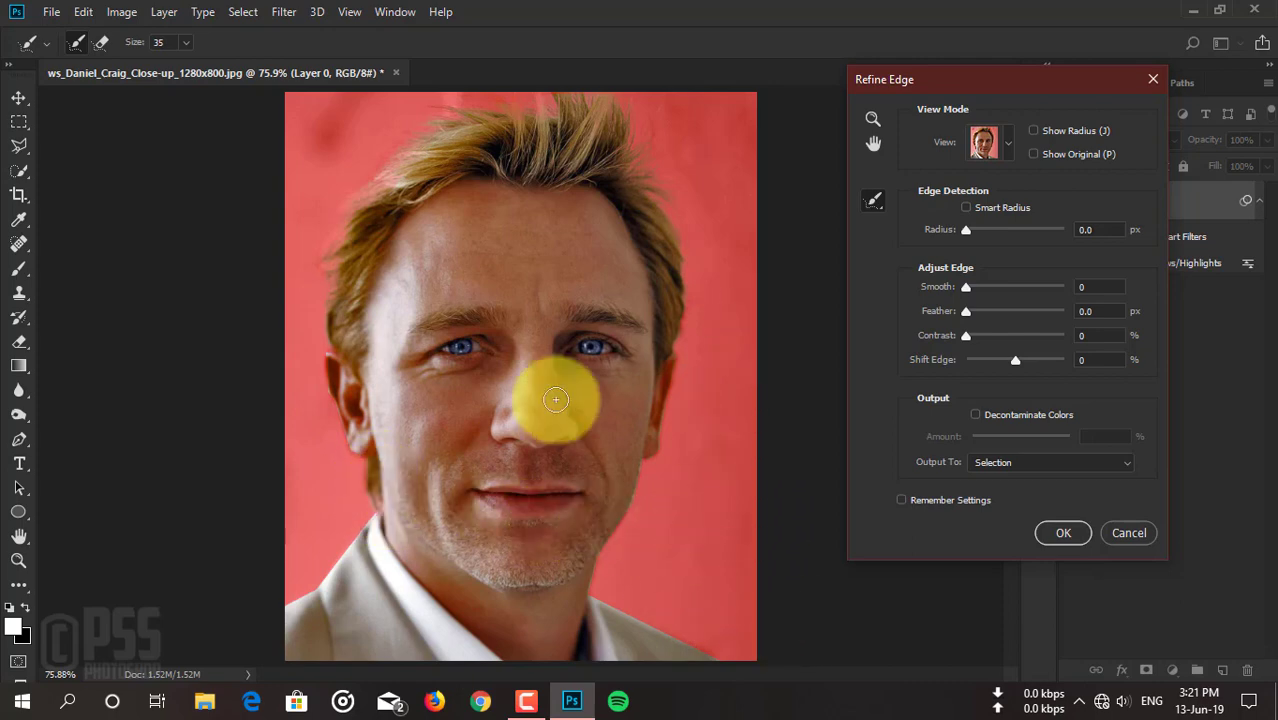
left_click(1062, 535)
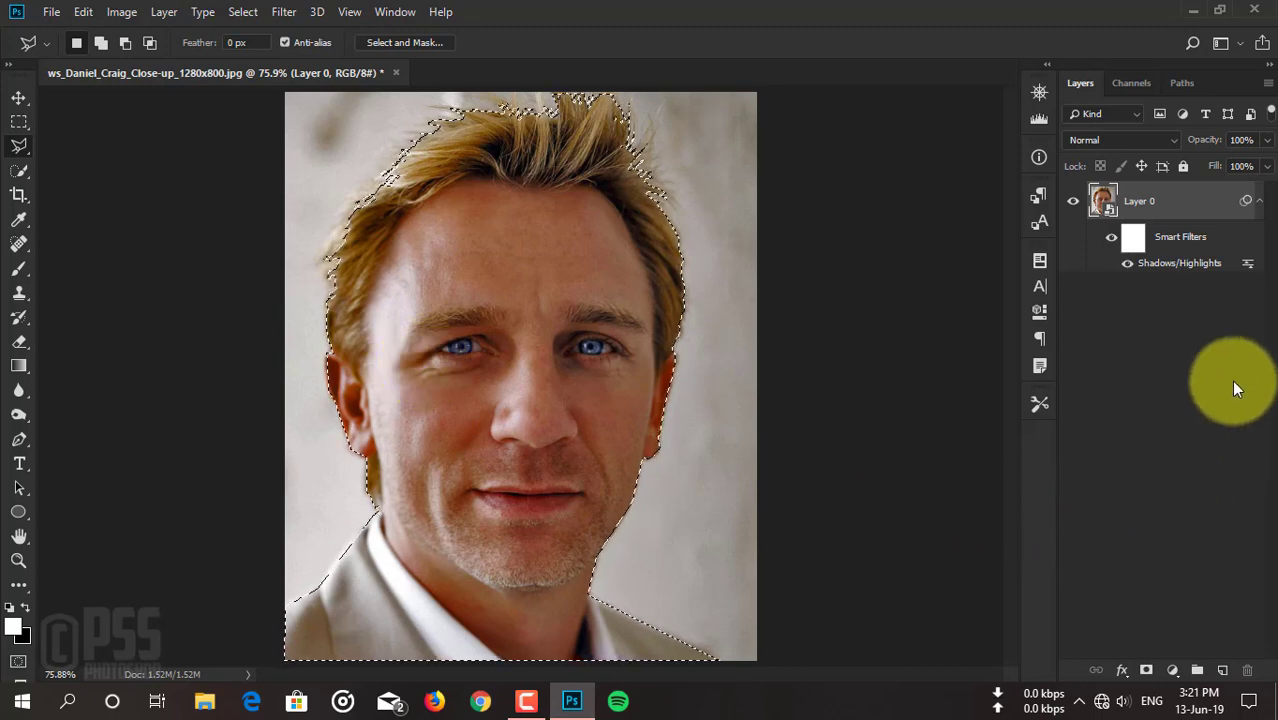
Mask Layer 0, fill a new Layer 1 with black and move it beneath the portrait.
left_click(1147, 672)
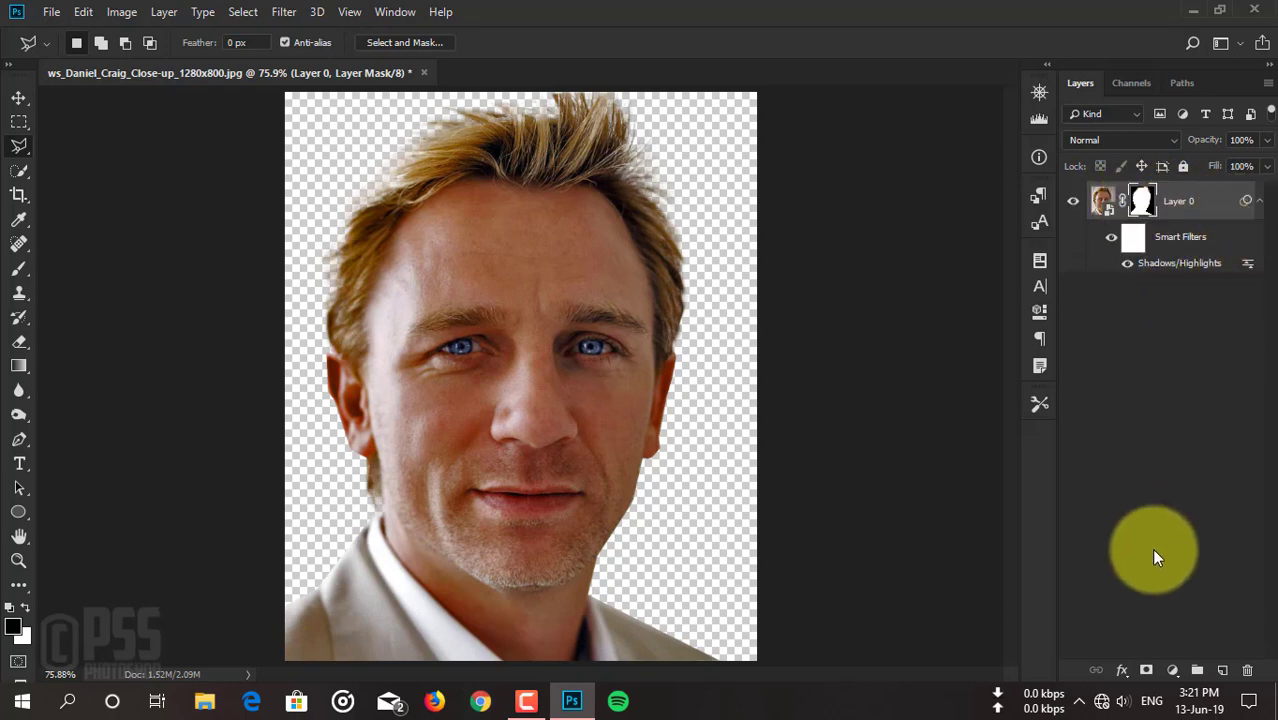
left_click(1221, 667)
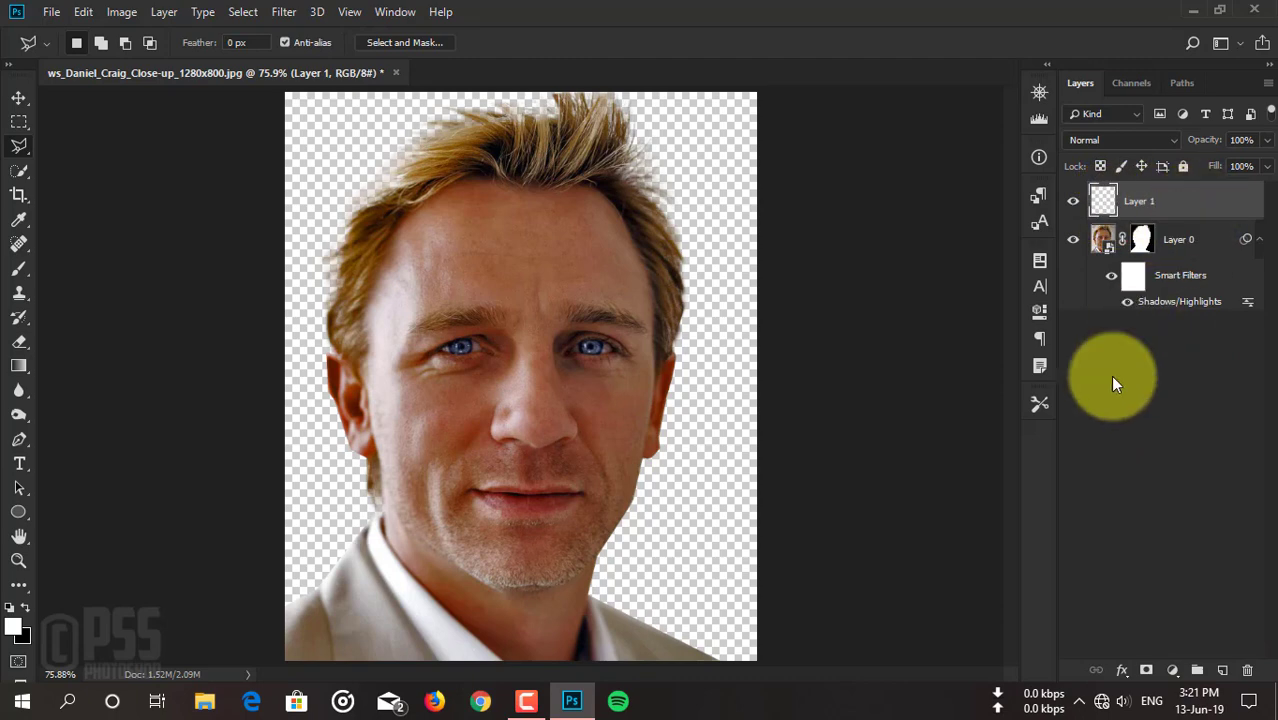
left_click(19, 368)
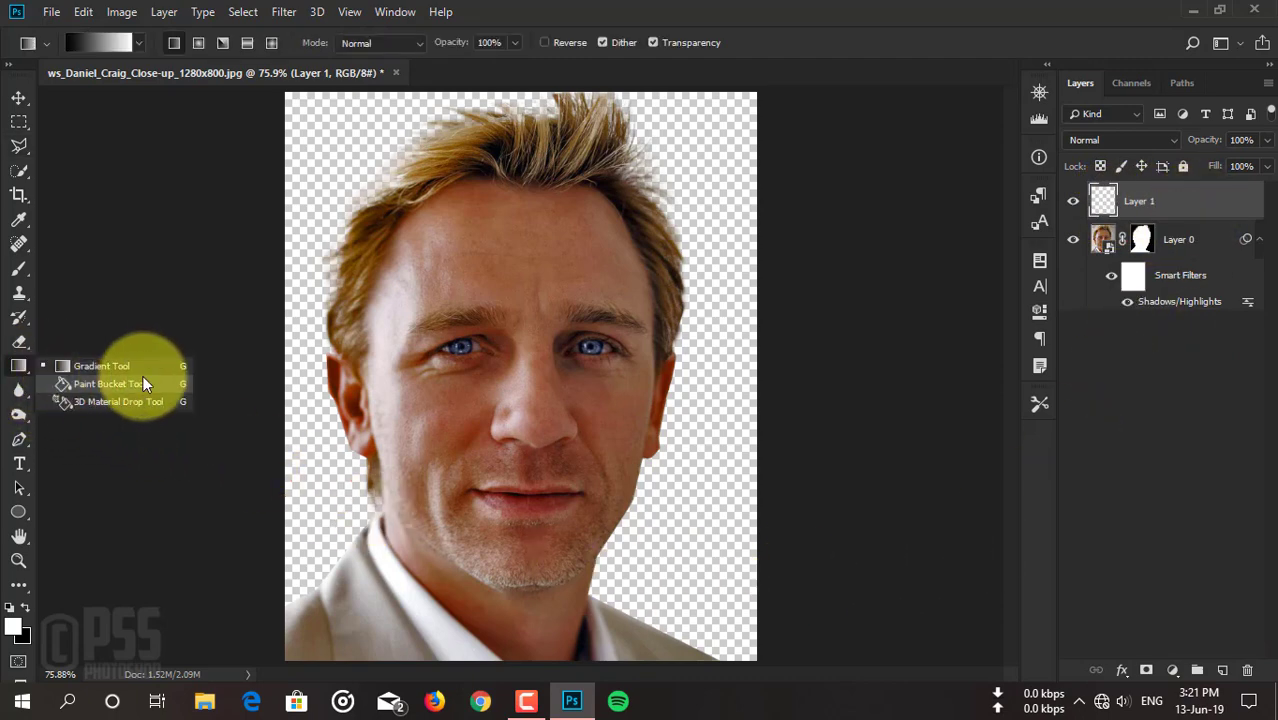
left_click(103, 383)
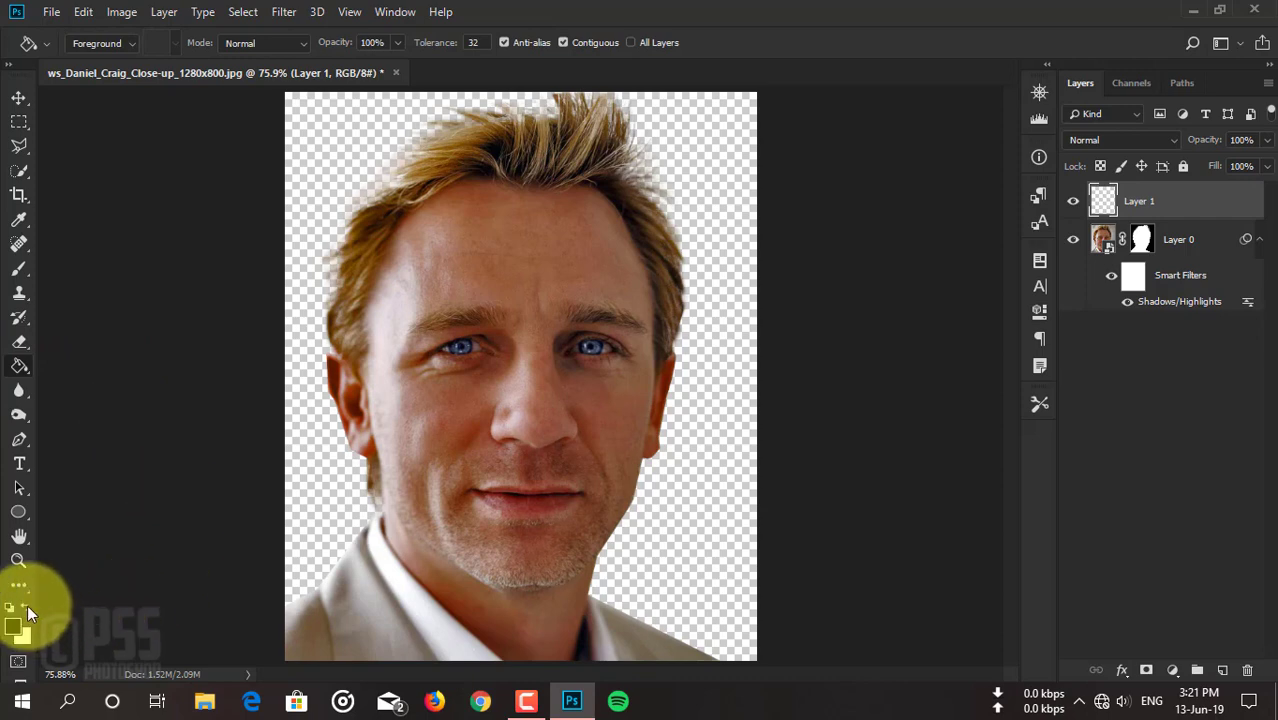
key("d")
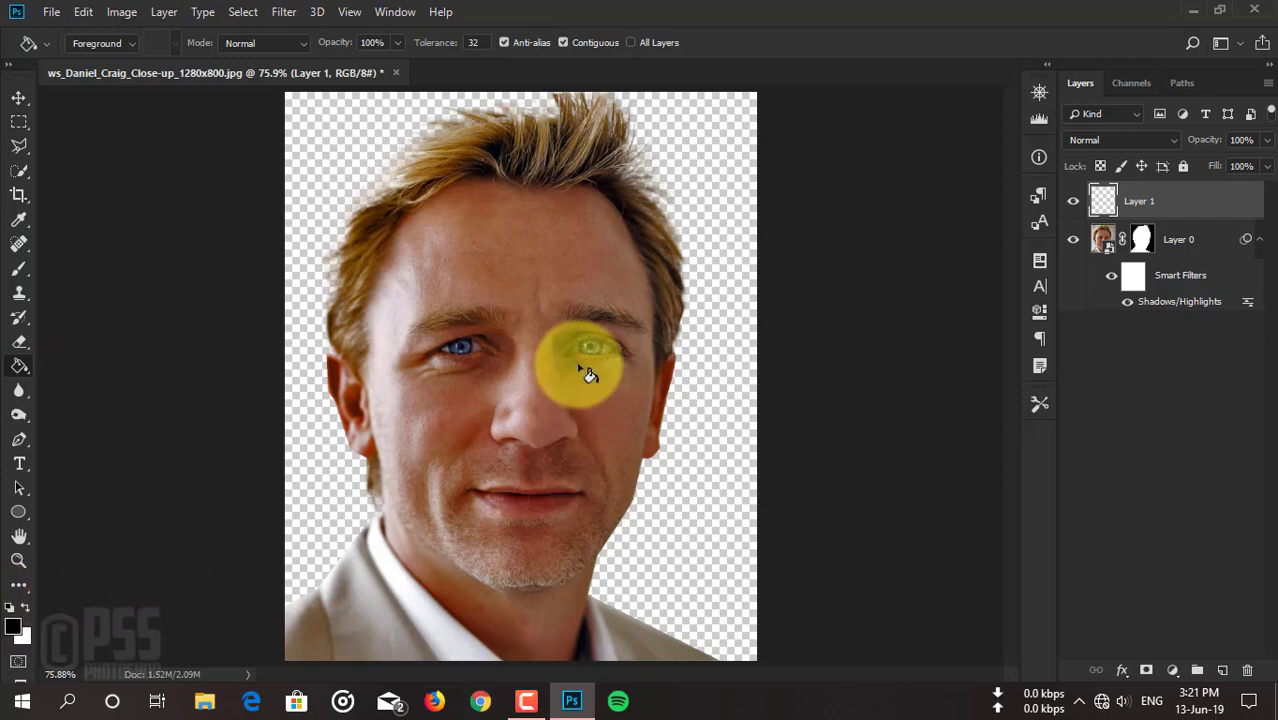
left_click(580, 370)
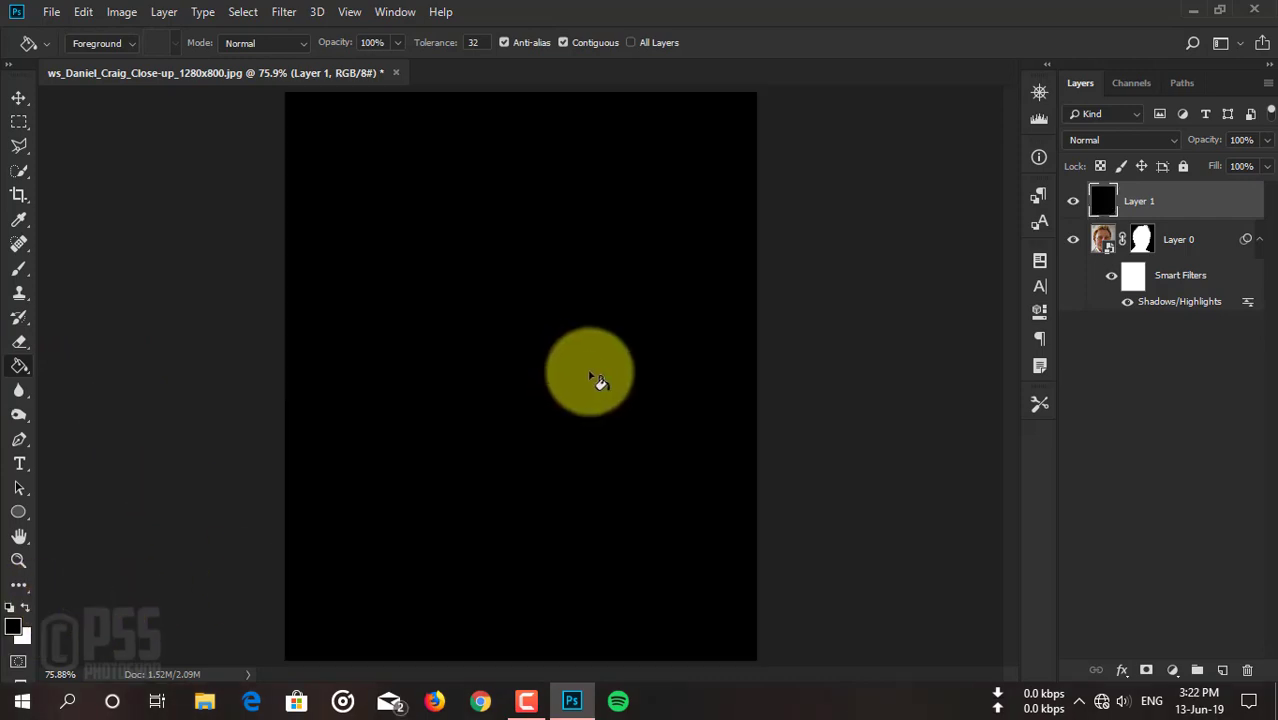
left_click(19, 98)
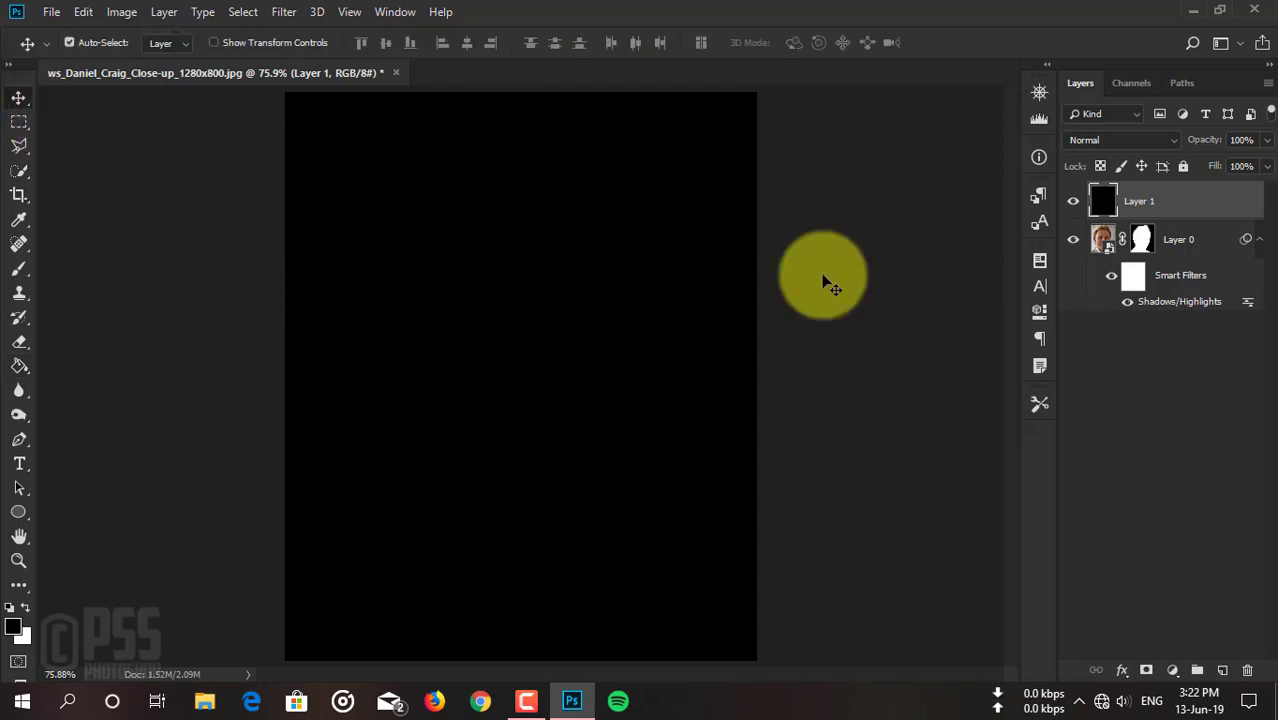
left_click_drag(1181, 200, 1188, 328)
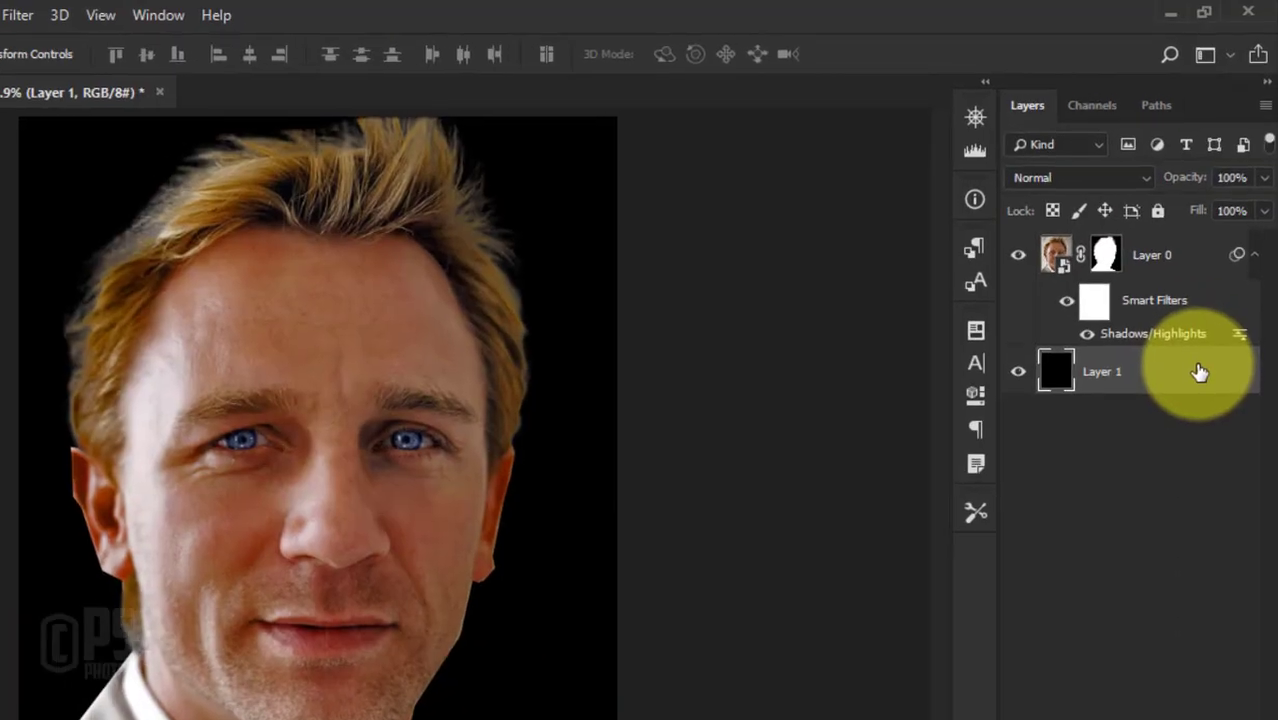
In Select and Mask, set Layer 0's mask to Smooth 16, Feather 9.9 px, Contrast 51%, Shift Edge -2%.
left_click(1175, 254)
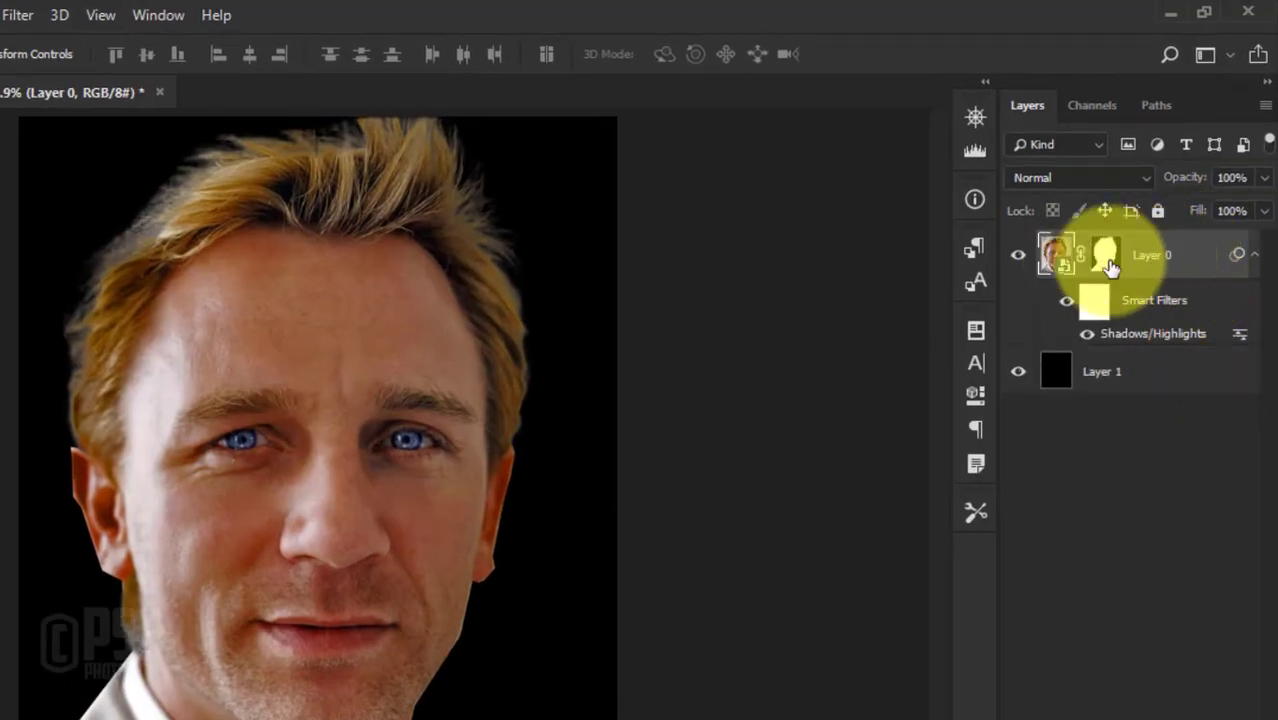
right_click(1106, 262)
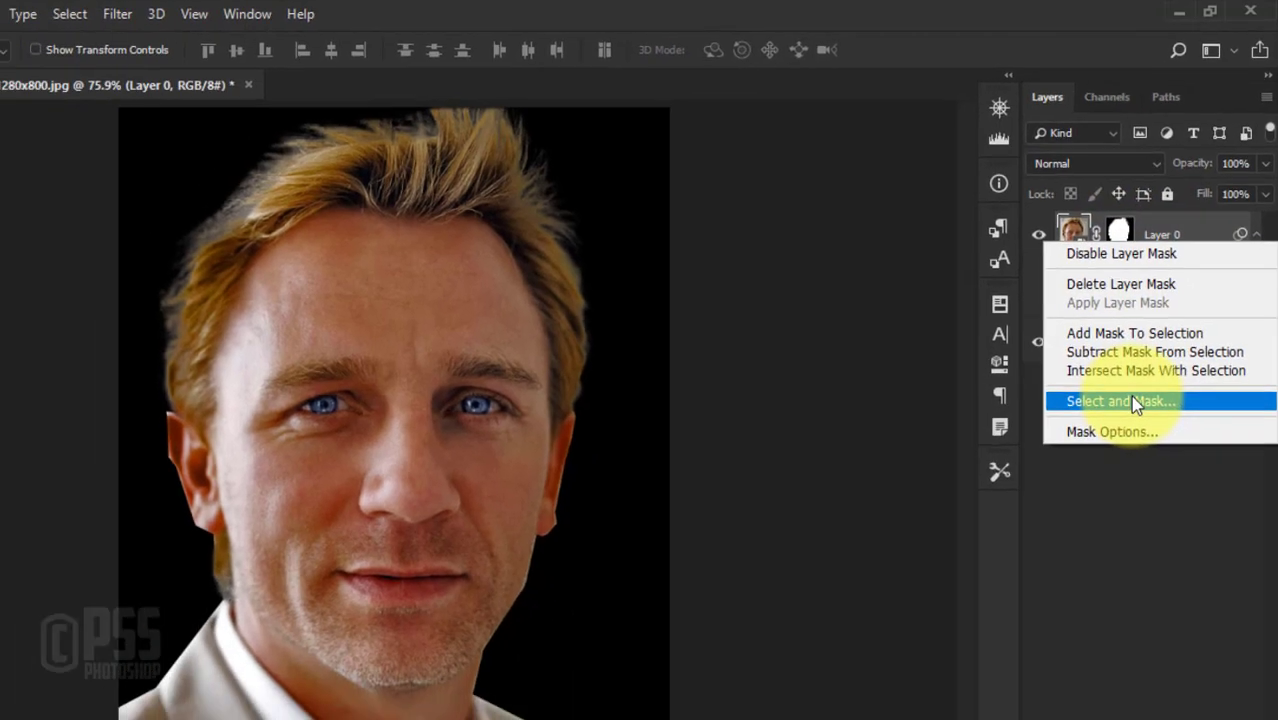
left_click(1073, 437)
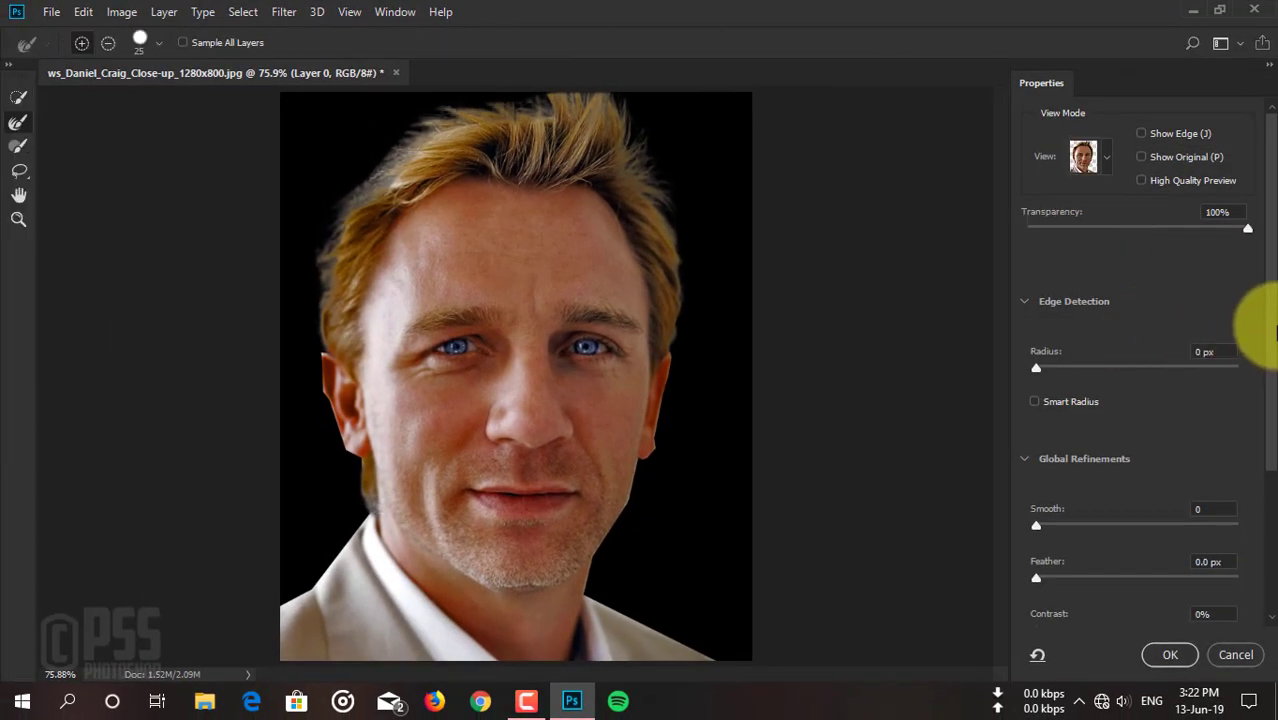
left_click_drag(1270, 340, 1255, 465)
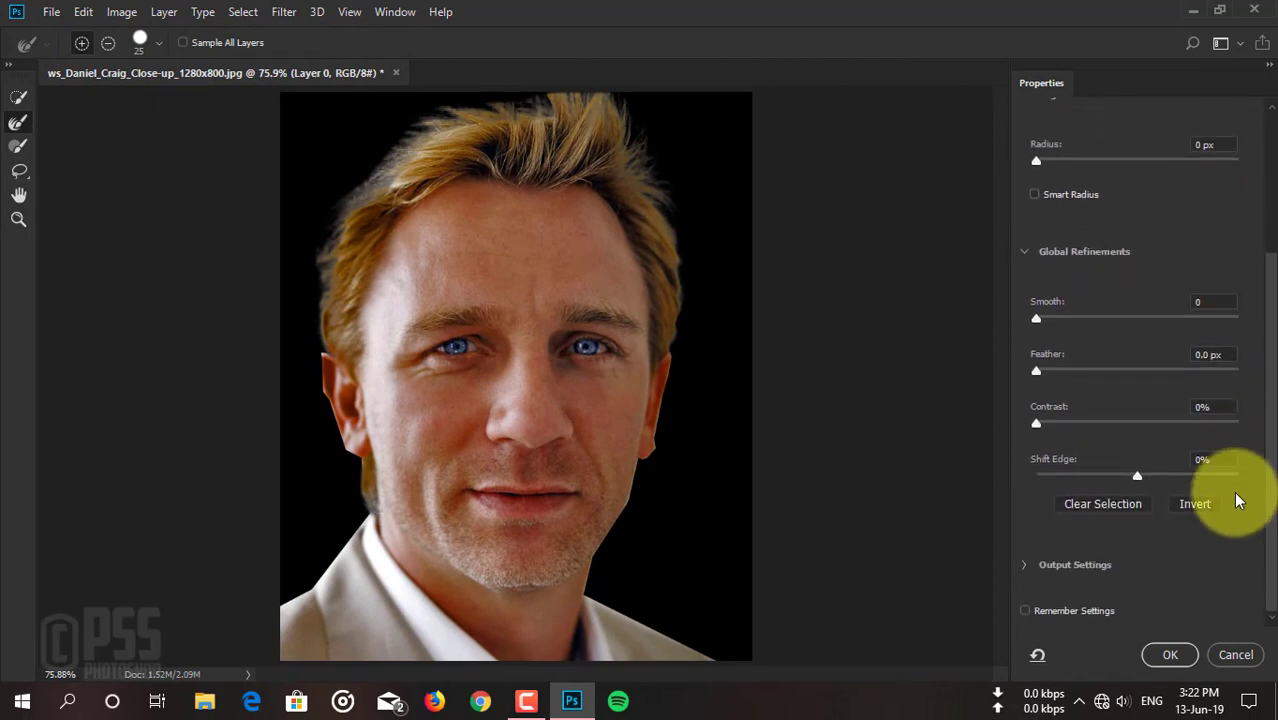
mouse_move(1037, 318)
left_mouse_down()
mouse_move(1092, 320)
mouse_move(1054, 321)
left_mouse_up()
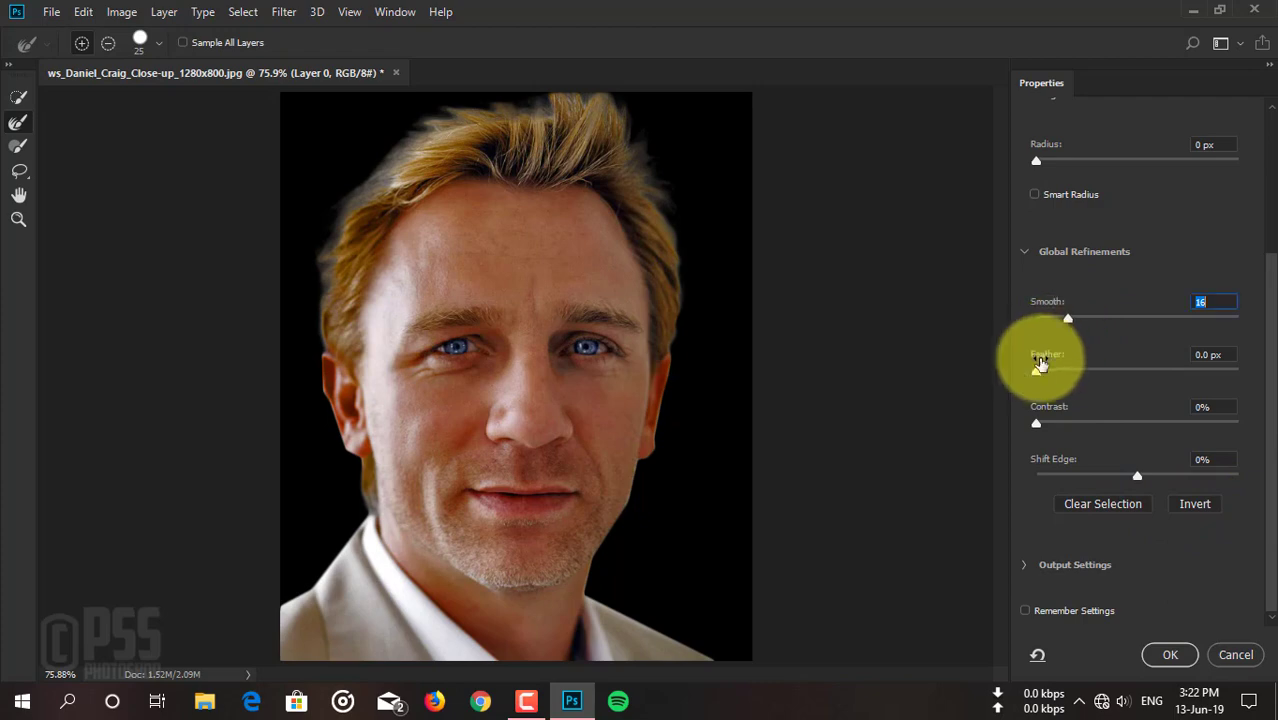
mouse_move(1052, 376)
left_mouse_down()
mouse_move(1140, 378)
mouse_move(1087, 372)
mouse_move(1107, 383)
left_mouse_up()
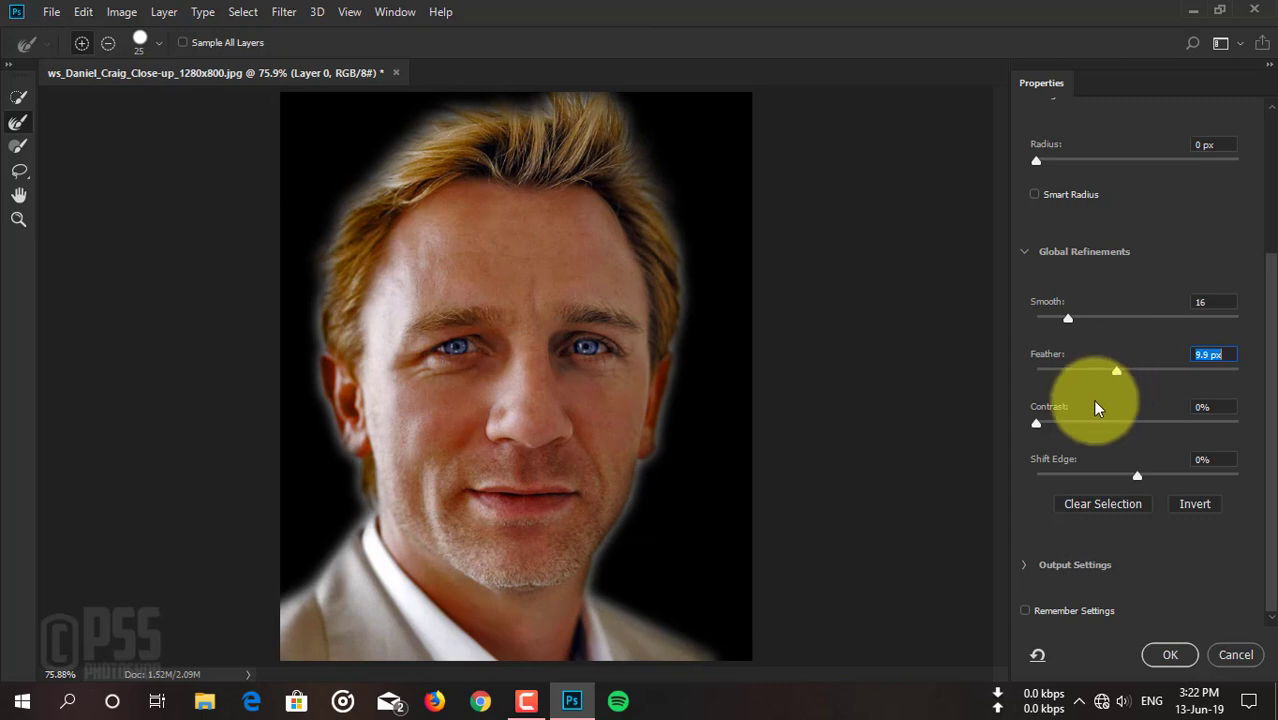
mouse_move(1036, 423)
left_mouse_down()
mouse_move(1165, 425)
mouse_move(1107, 427)
left_mouse_up()
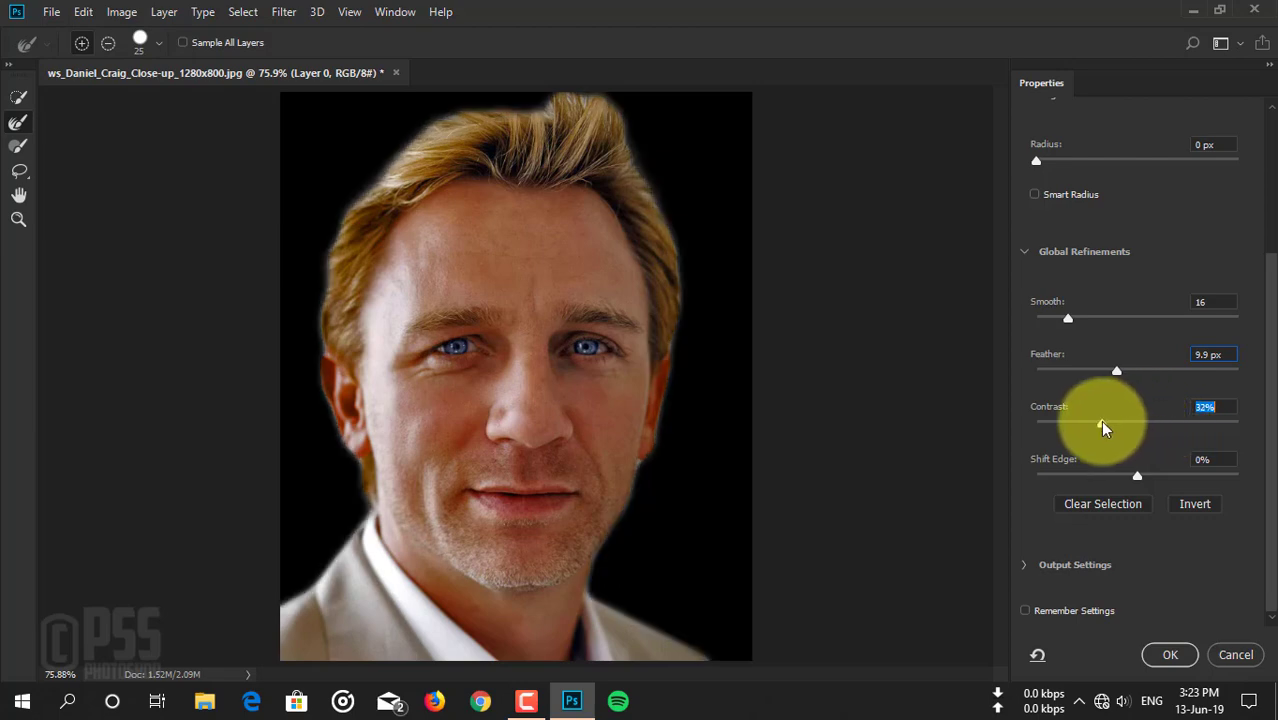
left_click_drag(1094, 428, 1120, 428)
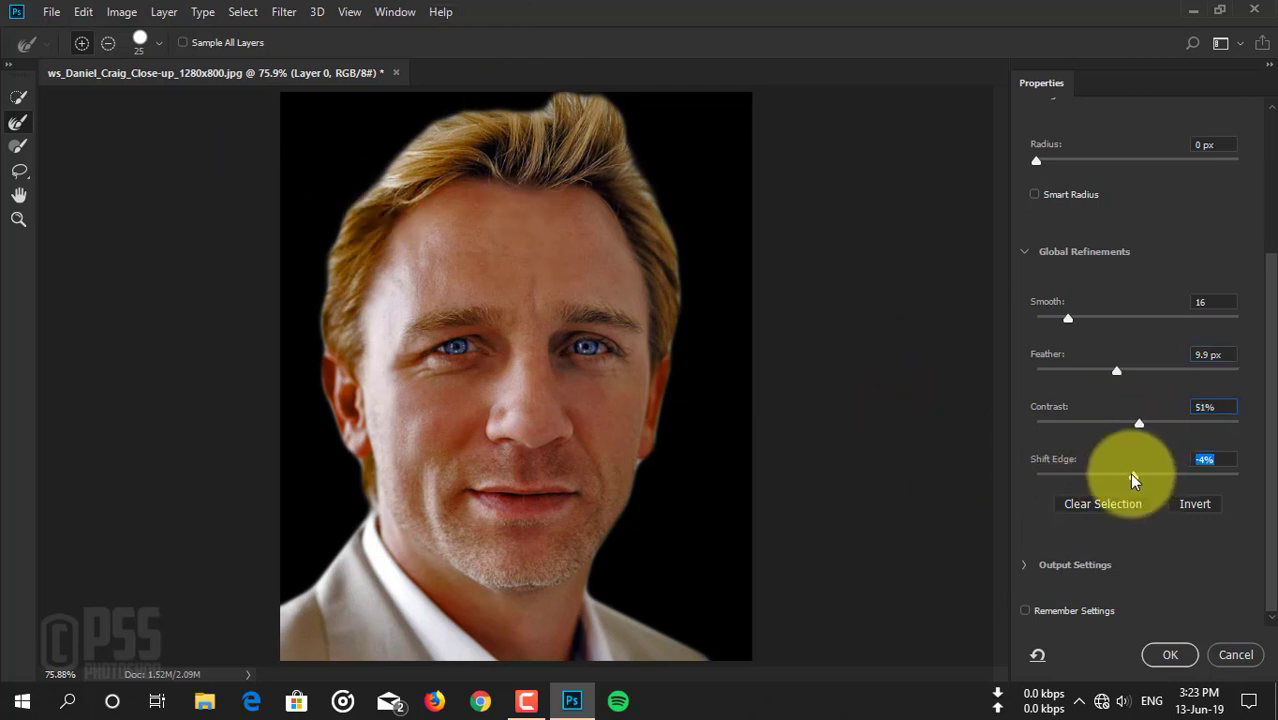
mouse_move(1133, 481)
left_mouse_down()
mouse_move(1113, 481)
mouse_move(1139, 480)
left_mouse_up()
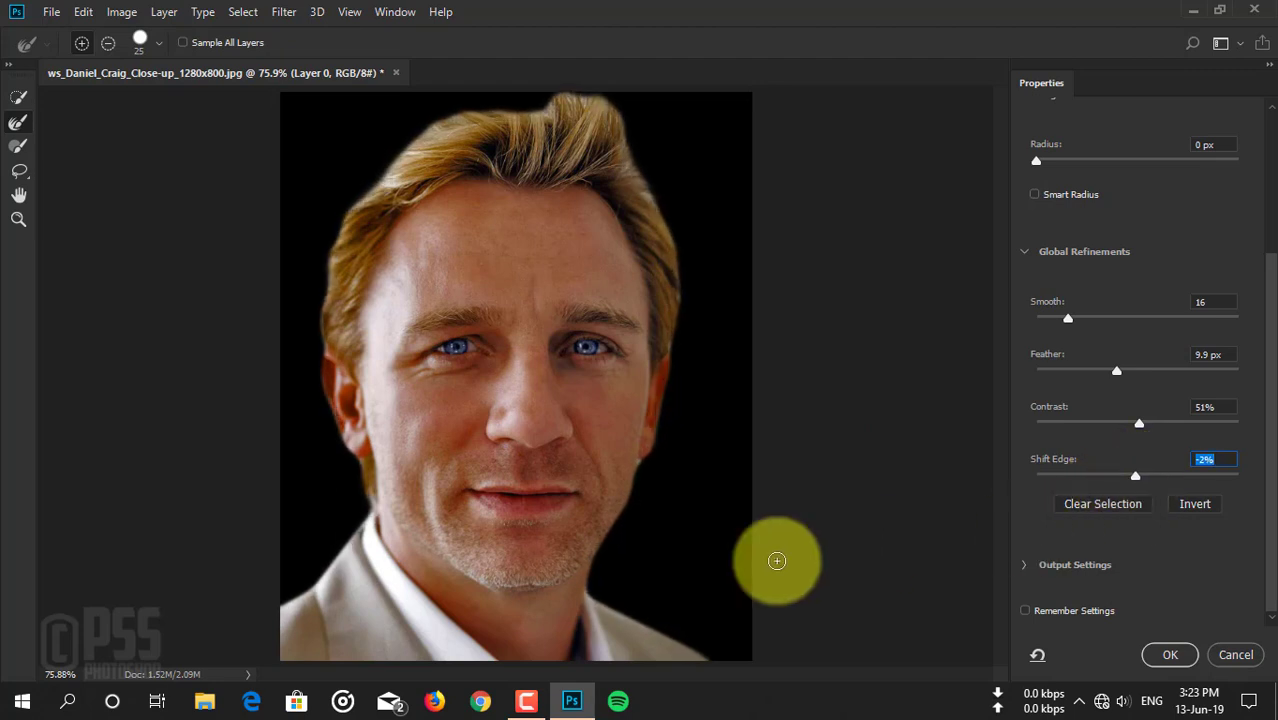
left_click(1170, 655)
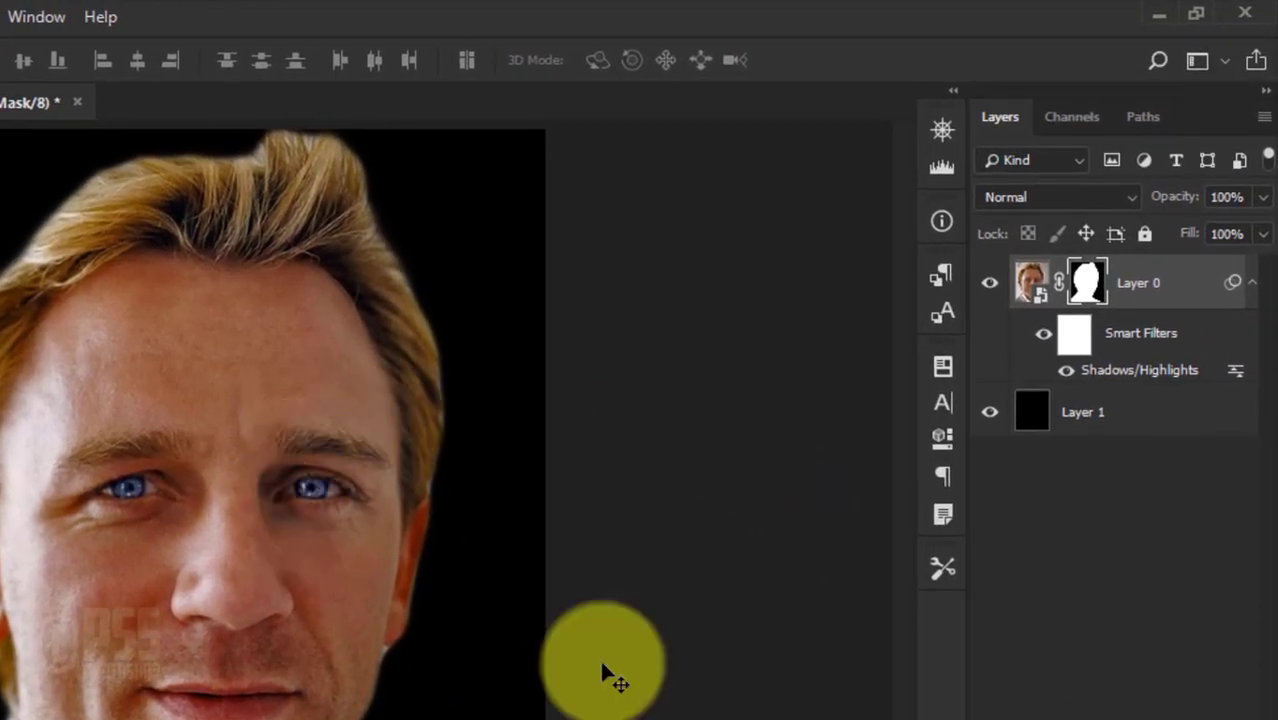
Reopen Select and Mask on Layer 0's mask and brush along the left hair edge.
right_click(1087, 276)
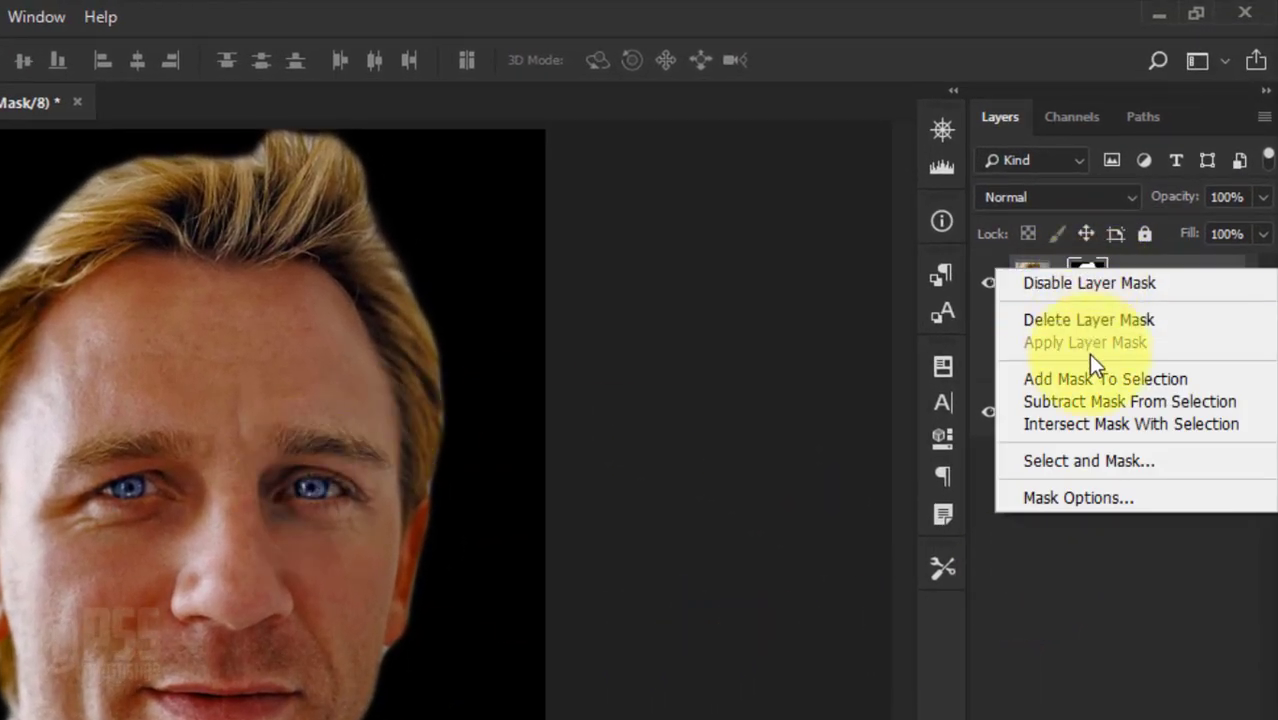
left_click(1086, 461)
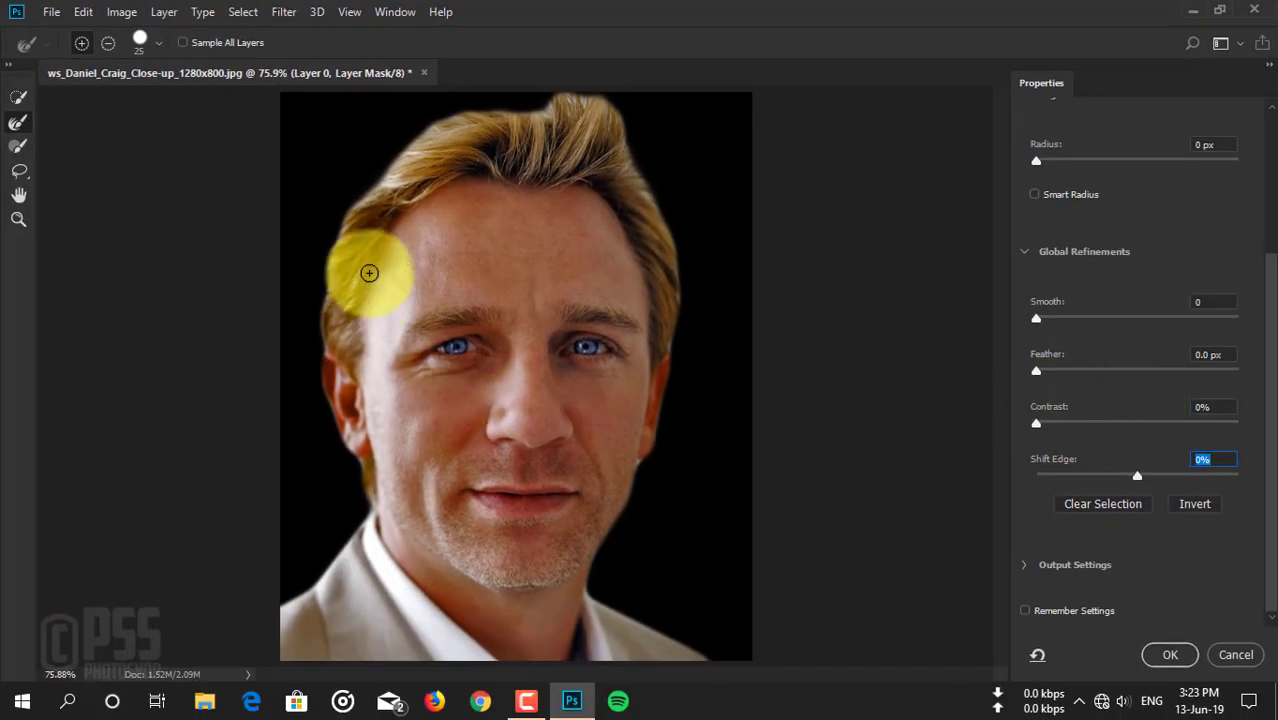
mouse_move(350, 218)
left_mouse_down()
mouse_move(333, 318)
mouse_move(356, 205)
mouse_move(419, 134)
mouse_move(585, 100)
mouse_move(633, 171)
mouse_move(676, 271)
mouse_move(678, 316)
left_mouse_up()
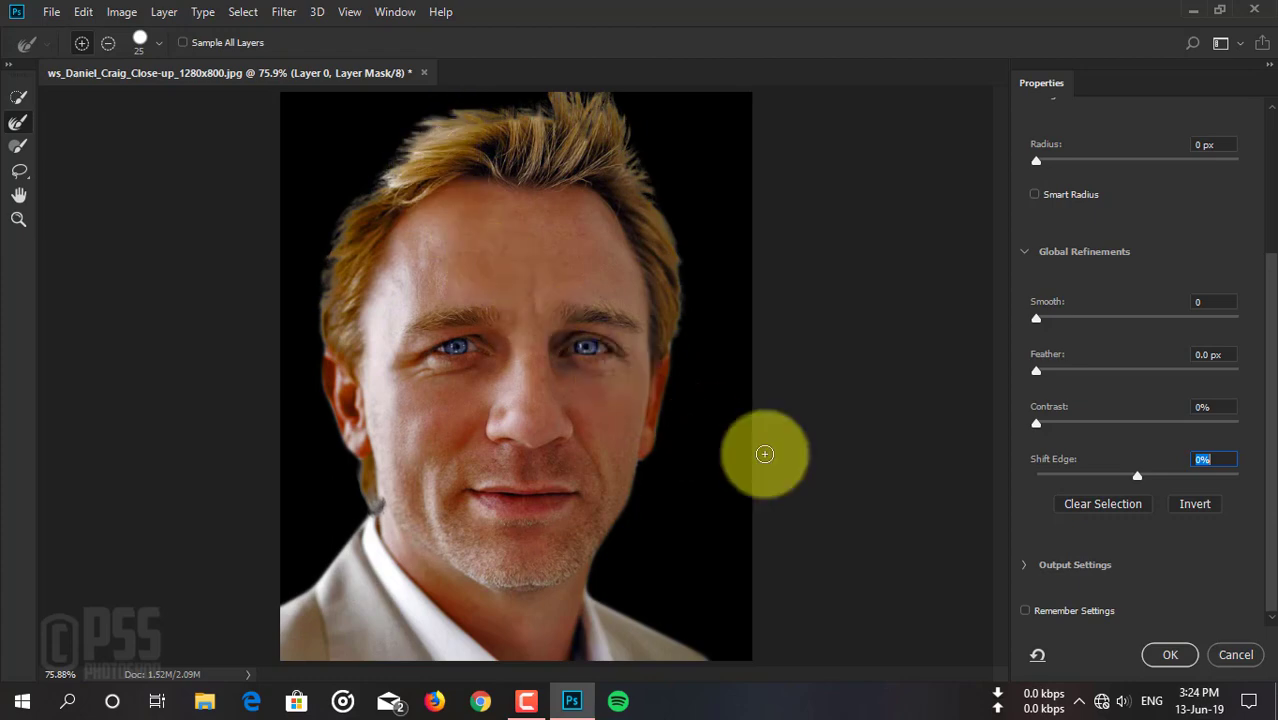
left_click(1170, 655)
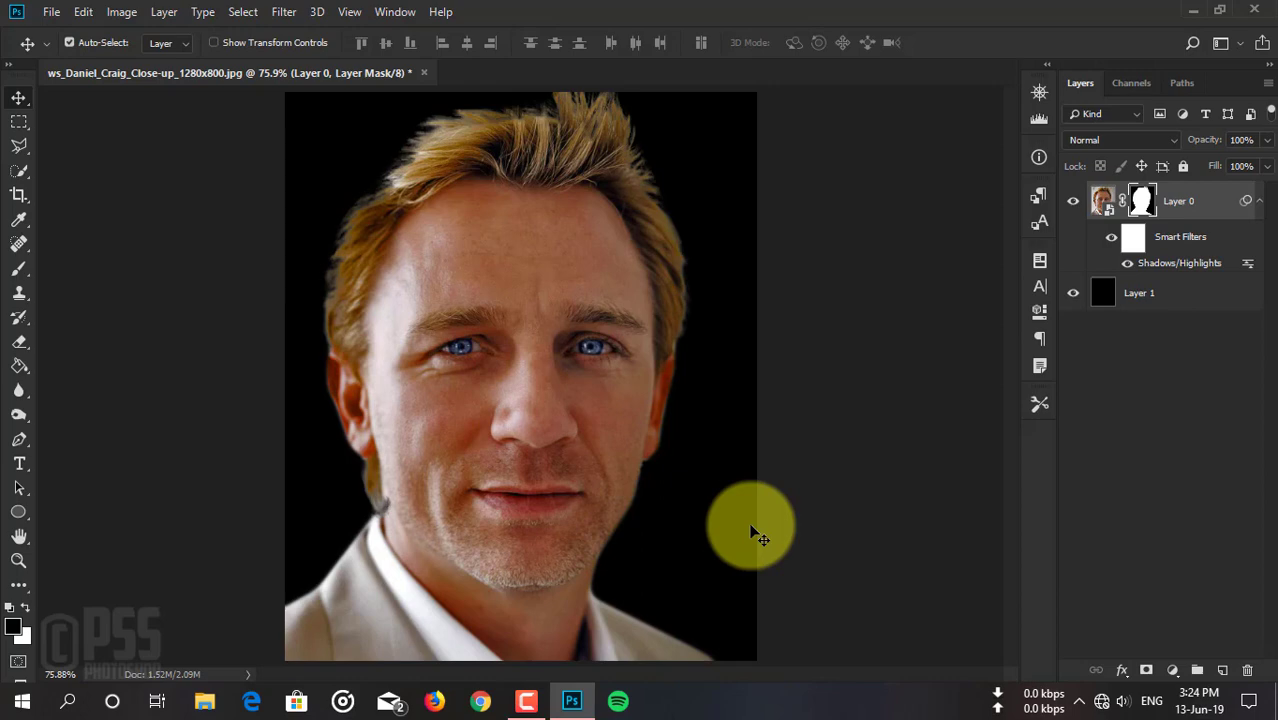
Duplicate Layer 0 and move the copy below the black Layer 1.
key("ctrl+j")
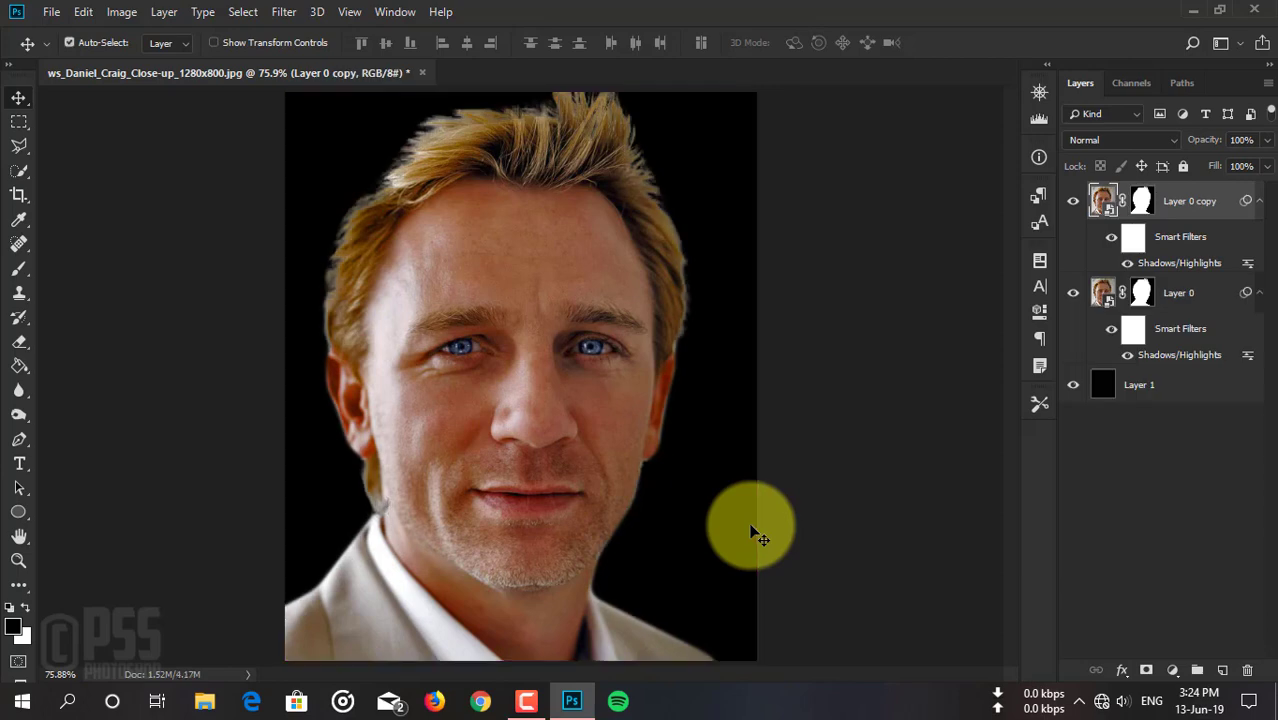
left_click_drag(1190, 200, 1212, 435)
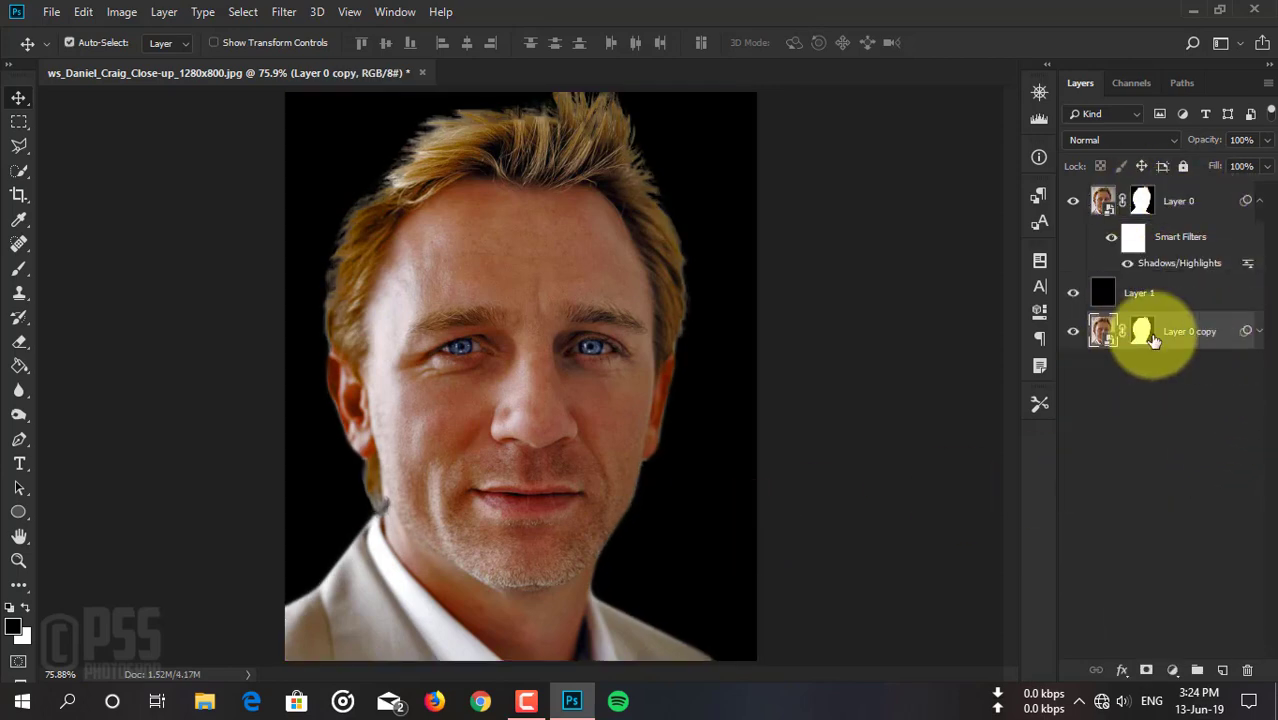
left_click(1143, 204)
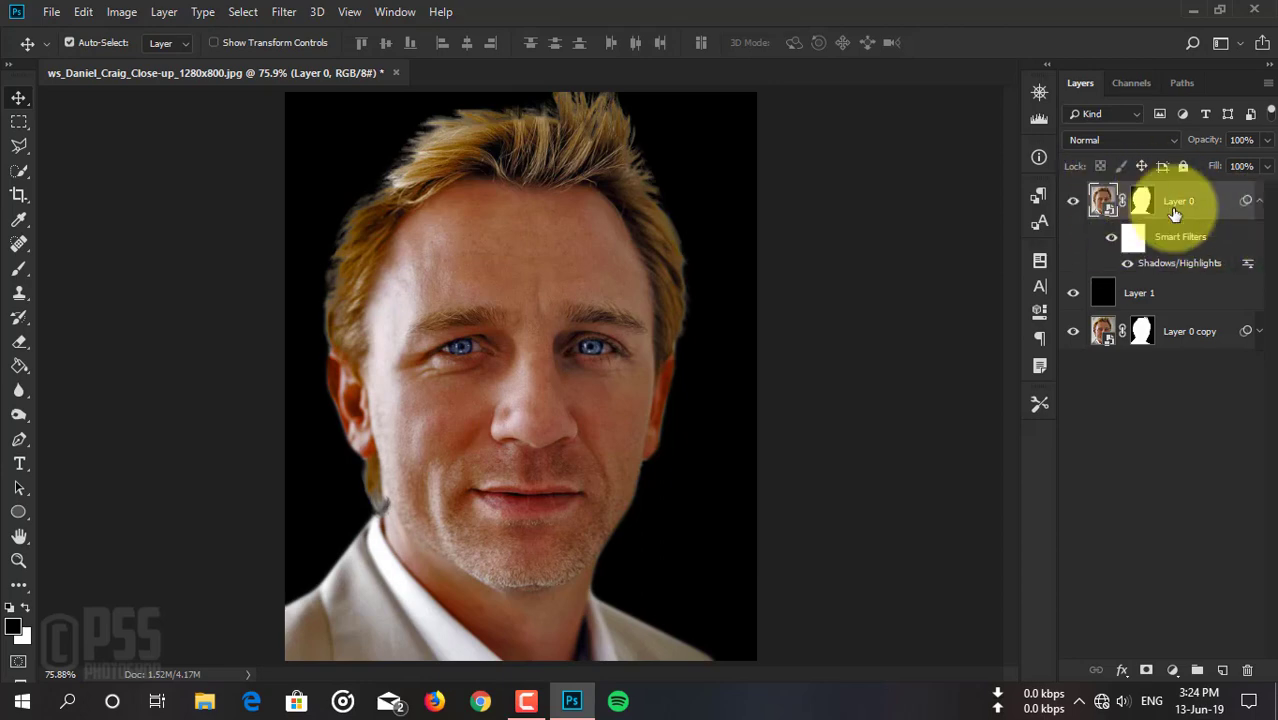
Rasterize Layer 0, apply its mask permanently and add a fresh layer mask.
right_click(1174, 198)
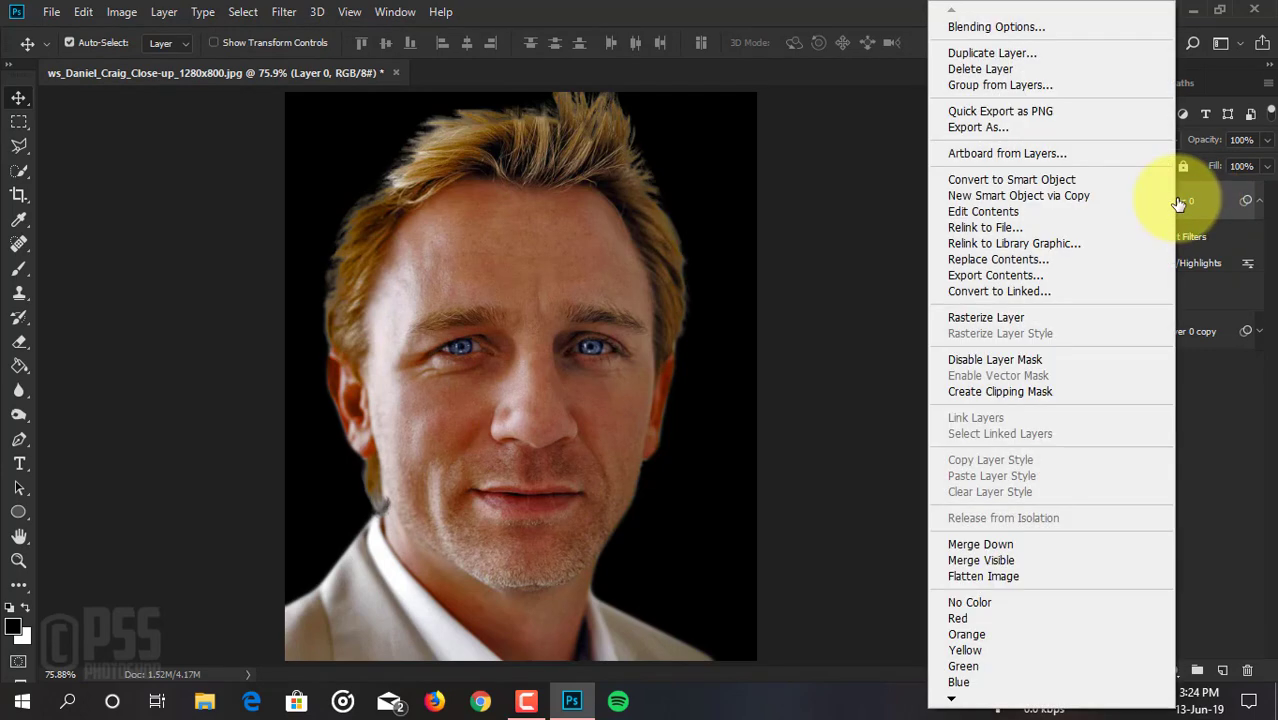
left_click(986, 318)
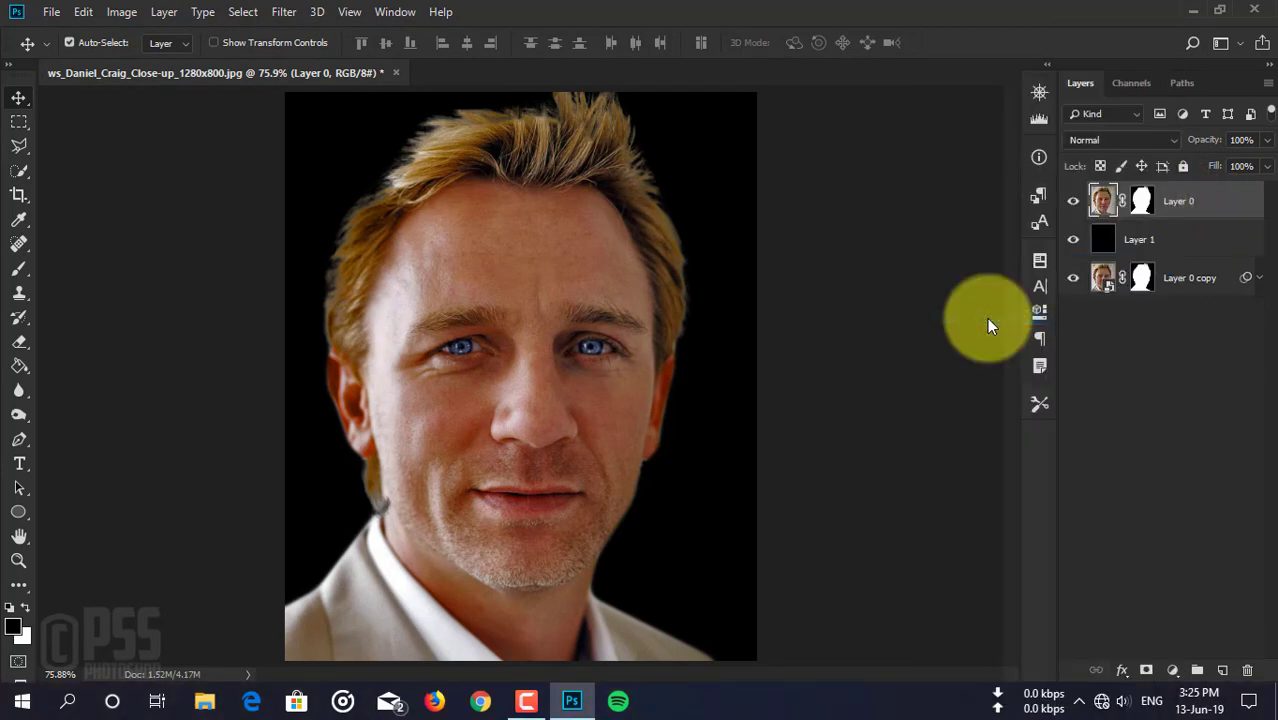
right_click(1152, 201)
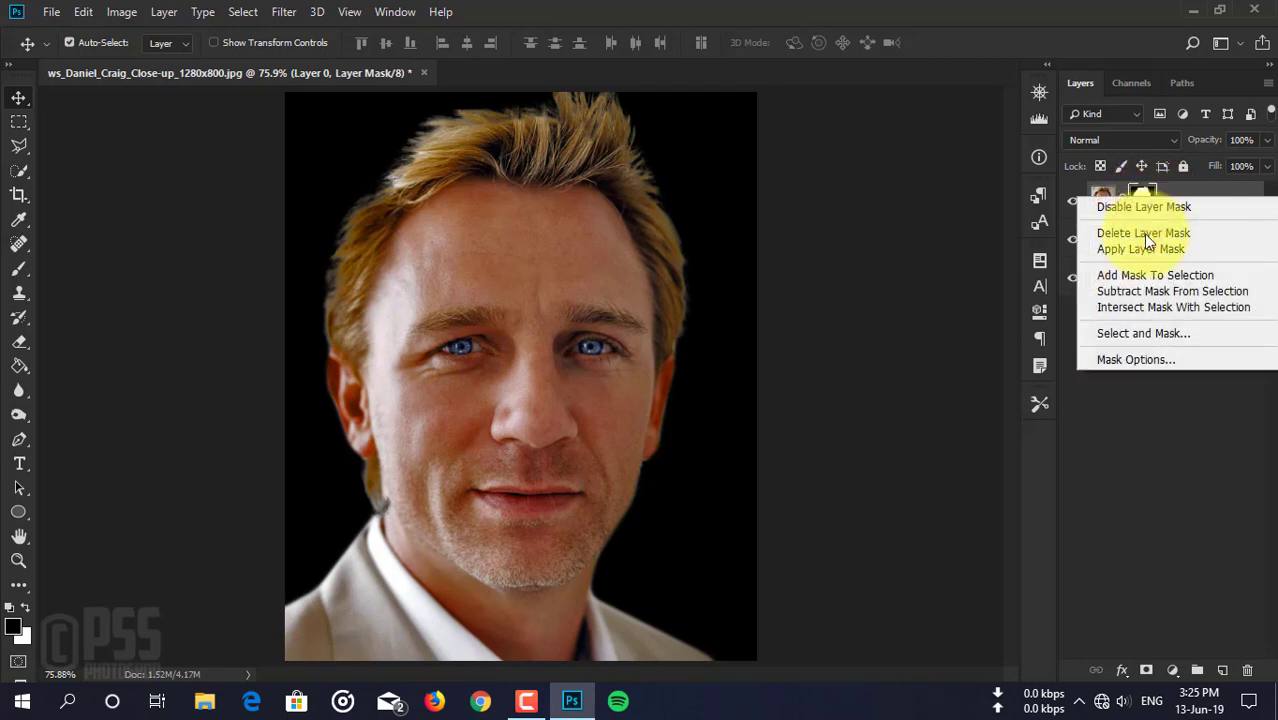
left_click(1172, 250)
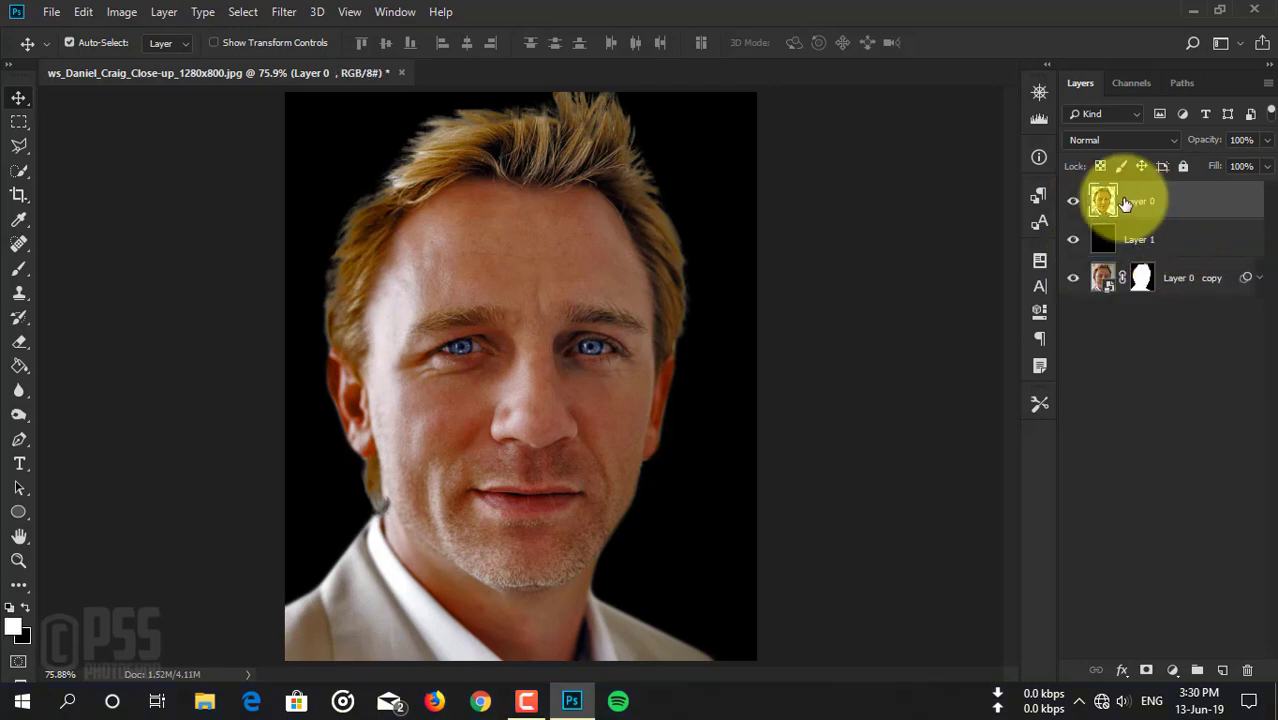
left_click(1147, 668)
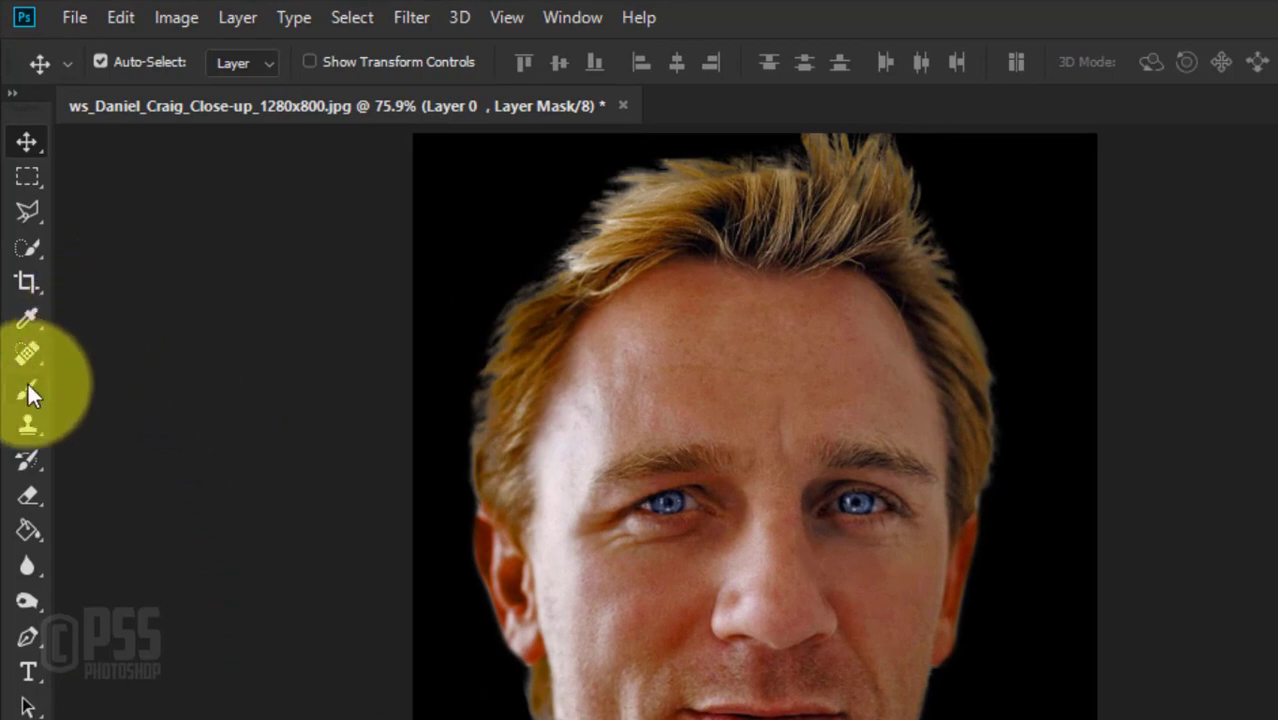
Select a black Brush, zoom in on the face and shrink the brush size.
left_click(28, 393)
left_click(146, 390)
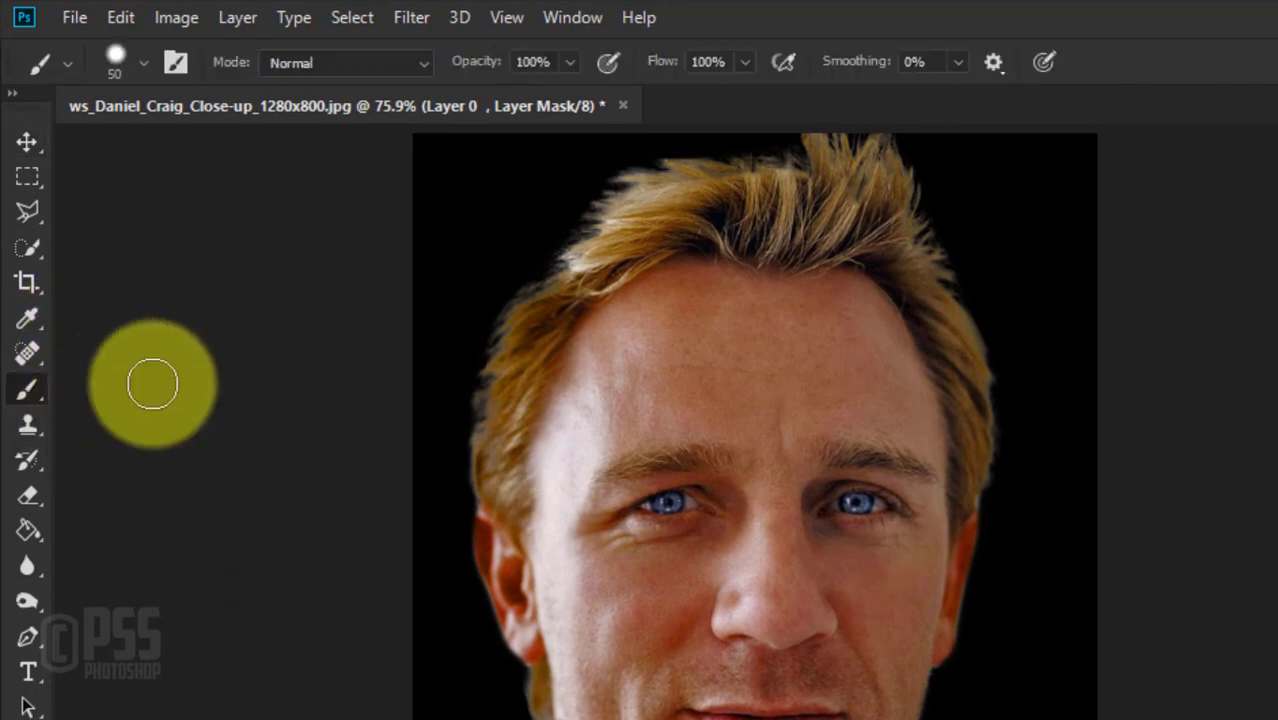
left_click(133, 60)
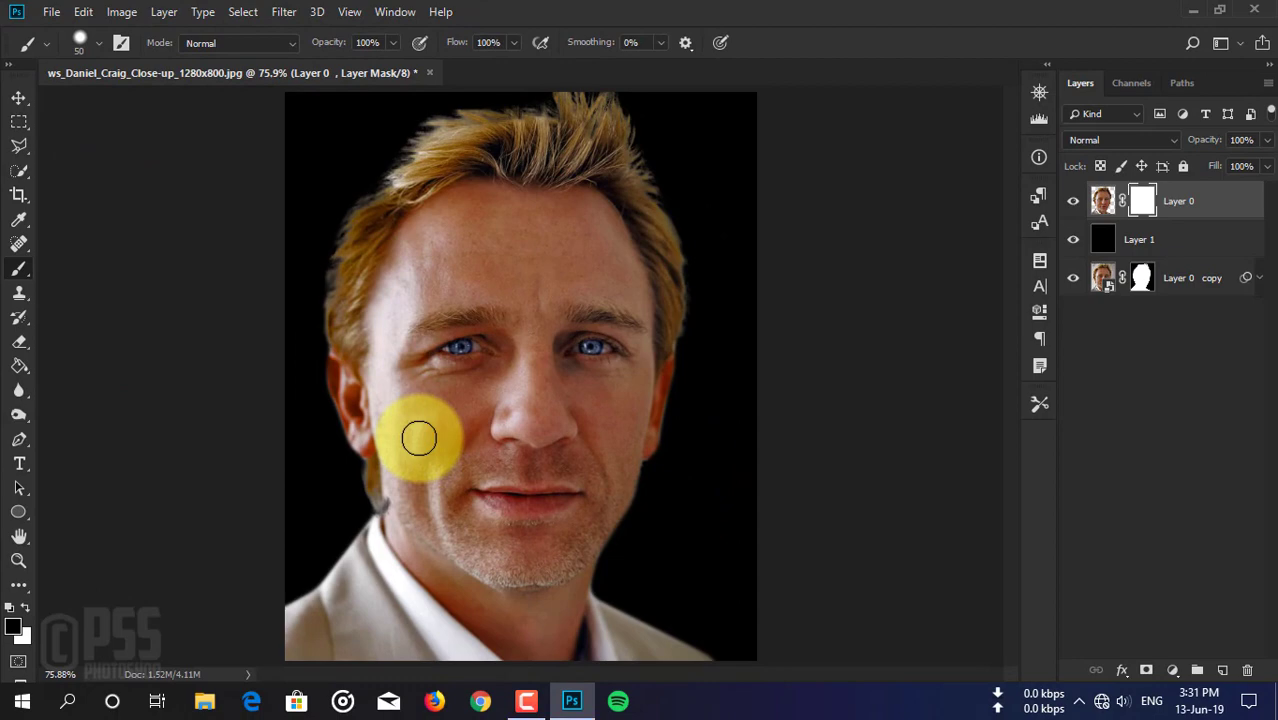
key("ctrl+plus")
key("ctrl+plus")
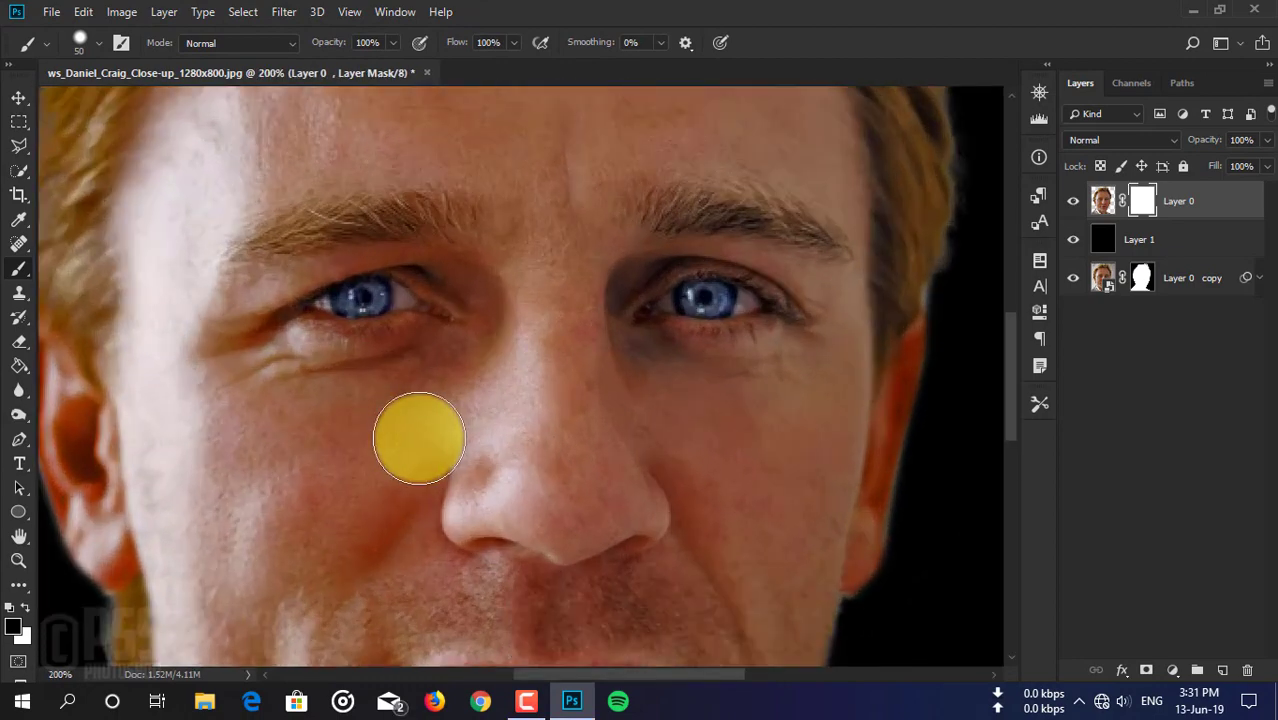
key("bracketleft")
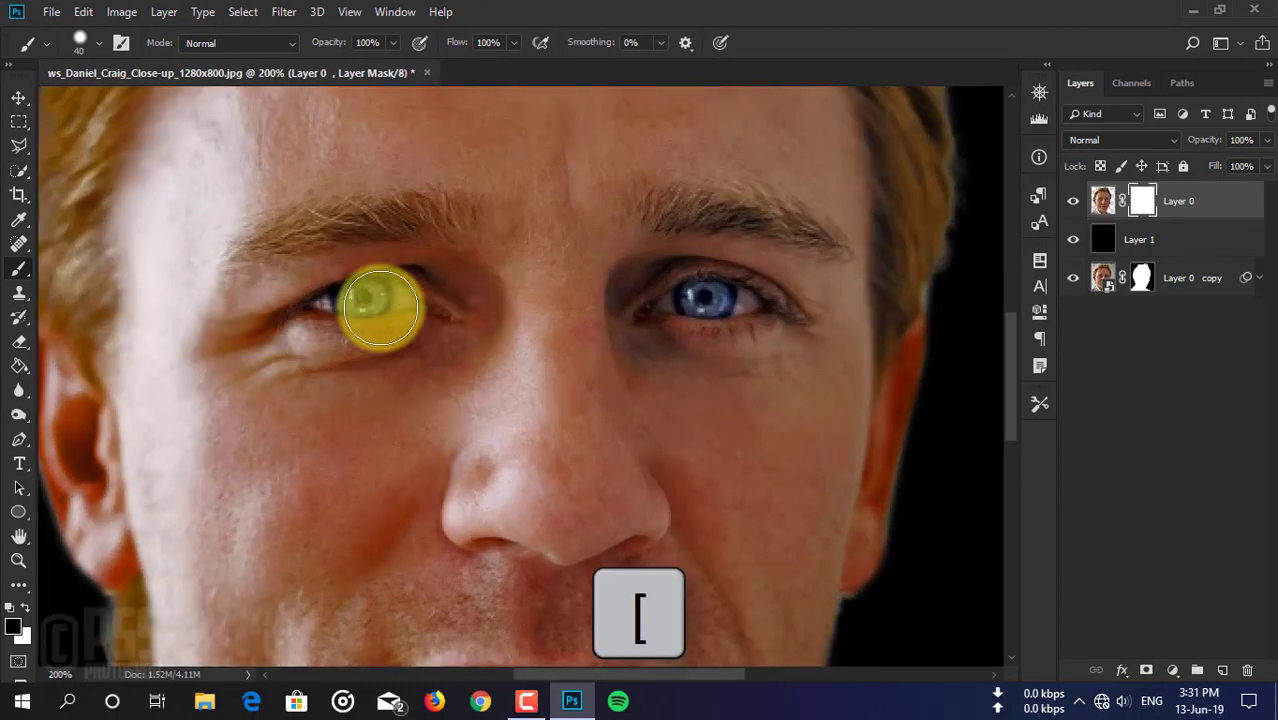
key("bracketleft")
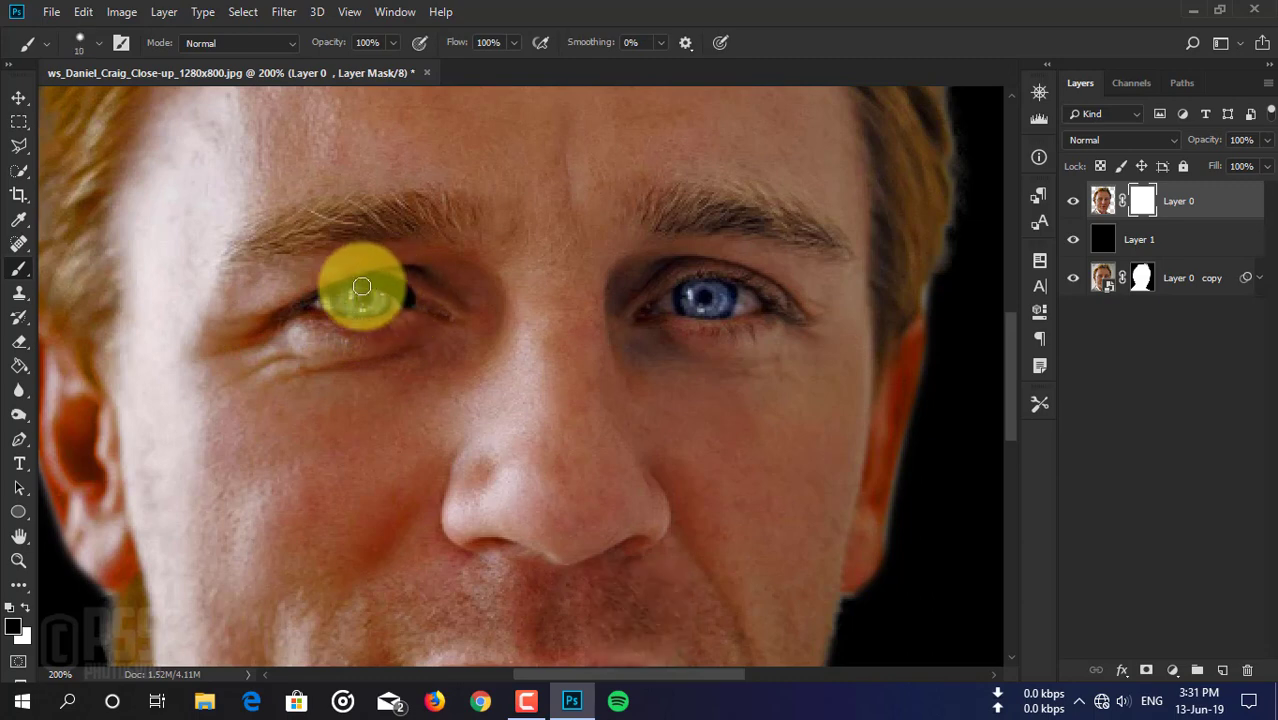
Paint both eyes out on Layer 0's mask, including the corners, then fit the view.
mouse_move(362, 287)
left_mouse_down()
mouse_move(327, 298)
mouse_move(377, 295)
left_mouse_up()
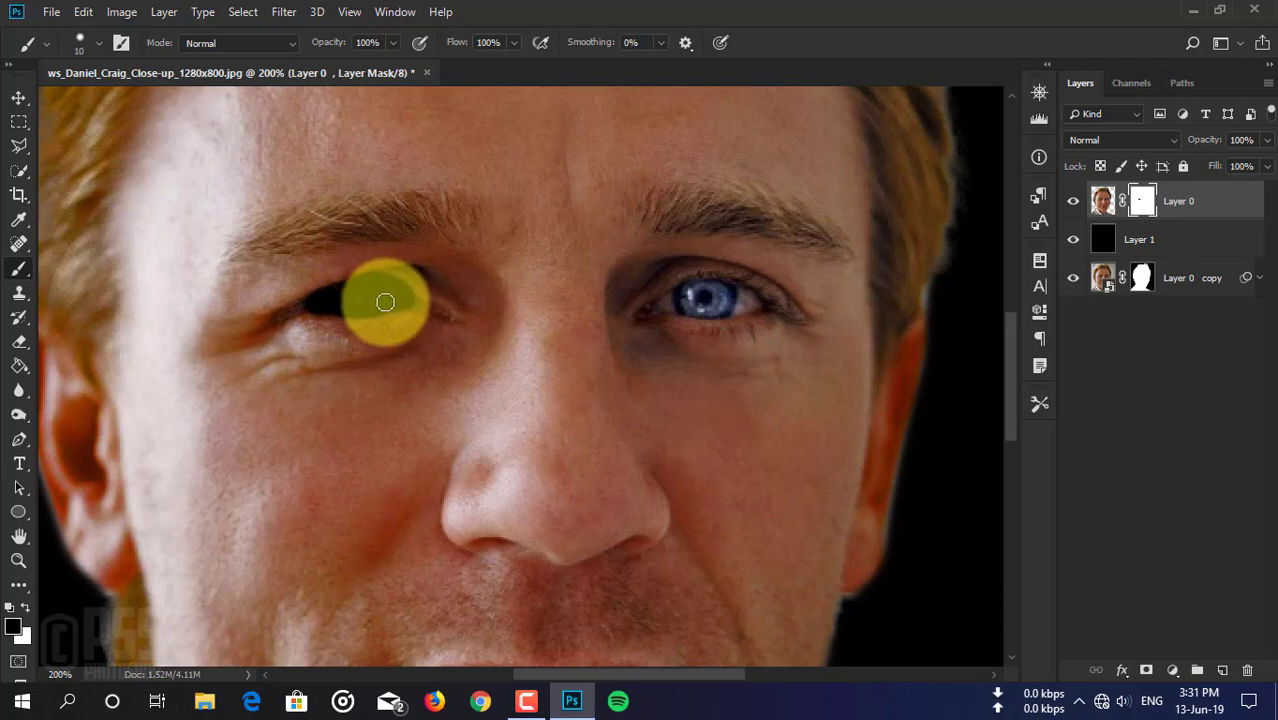
left_click(668, 315)
mouse_move(661, 308)
left_mouse_down()
mouse_move(699, 286)
mouse_move(745, 292)
mouse_move(665, 308)
mouse_move(730, 301)
left_mouse_up()
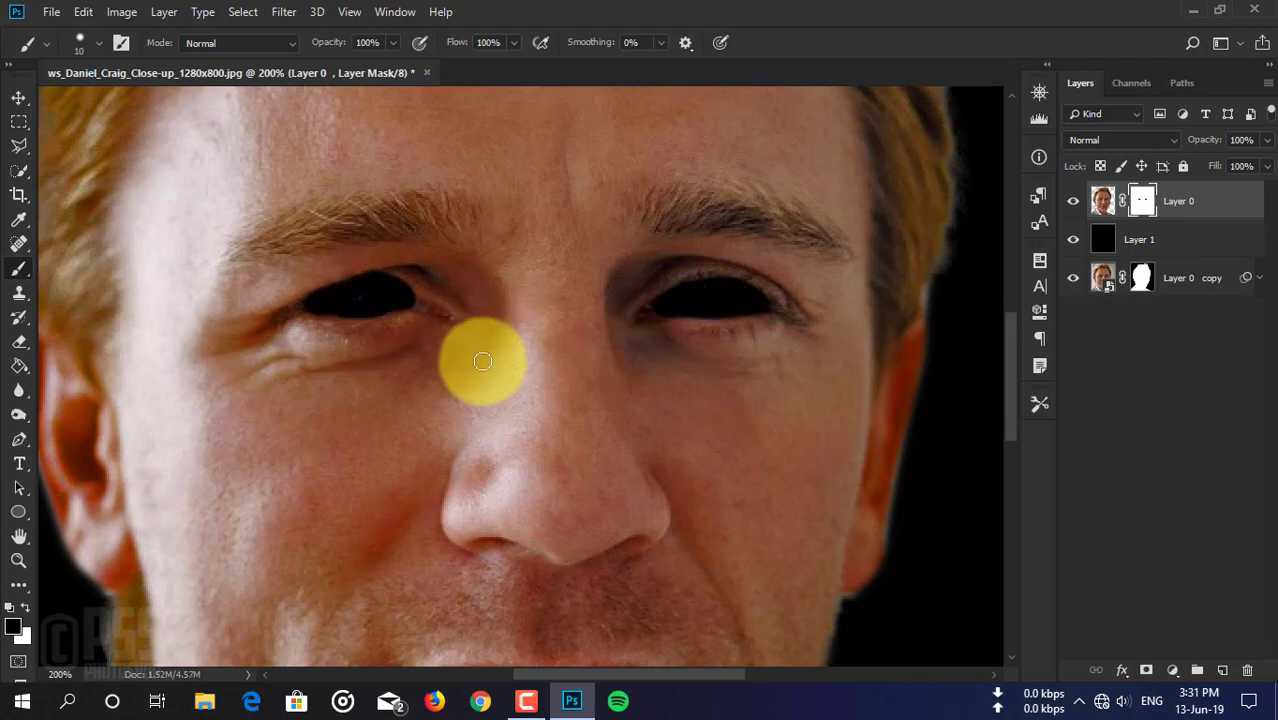
key("bracketleft")
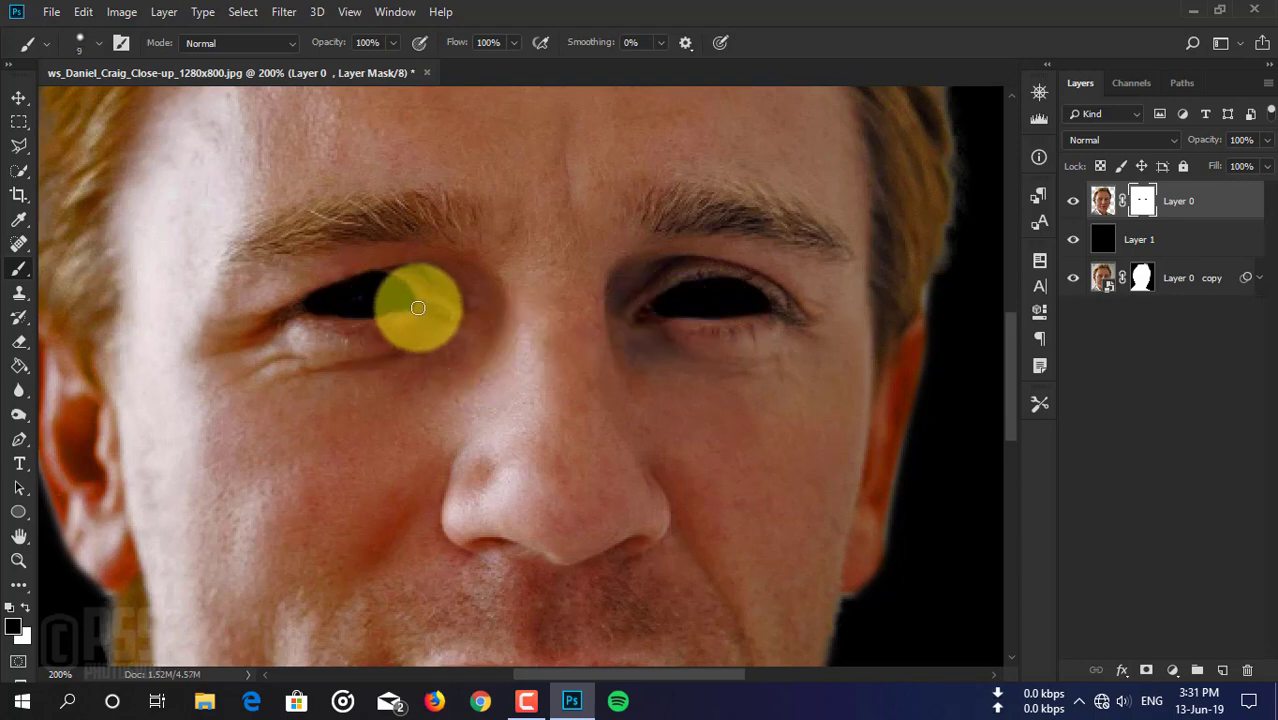
left_click_drag(408, 328, 433, 305)
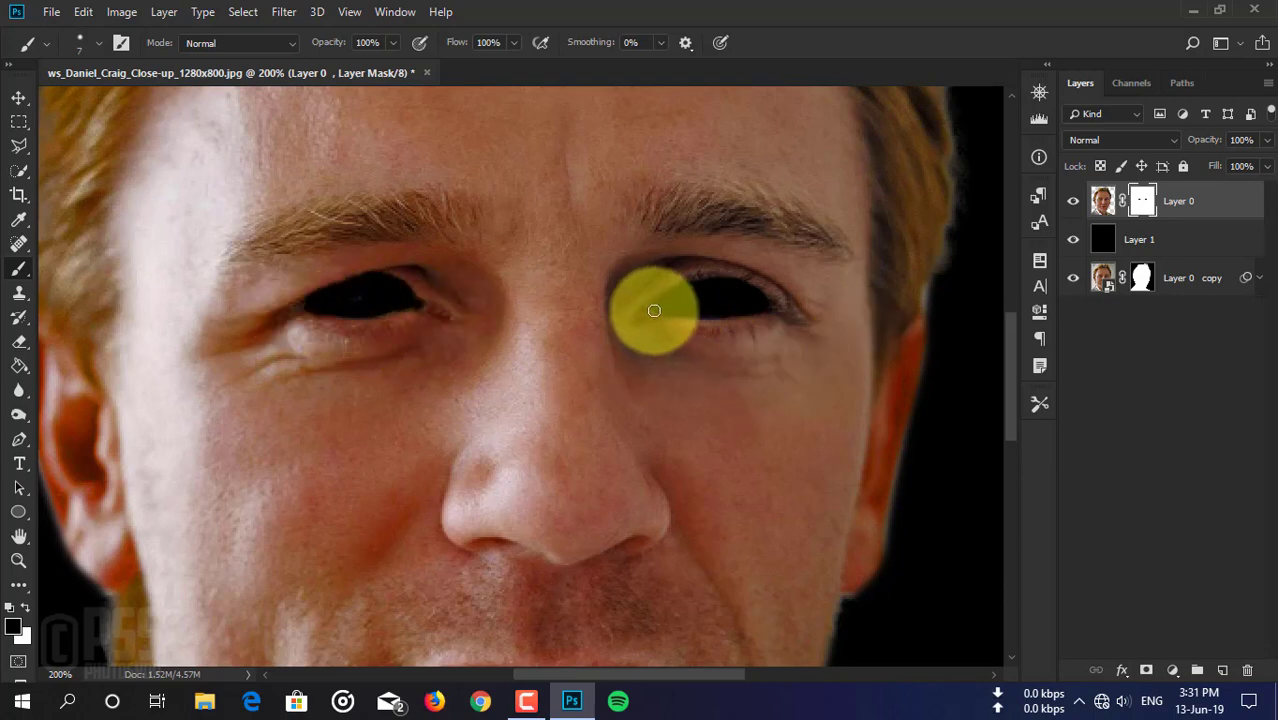
left_click_drag(654, 310, 695, 305)
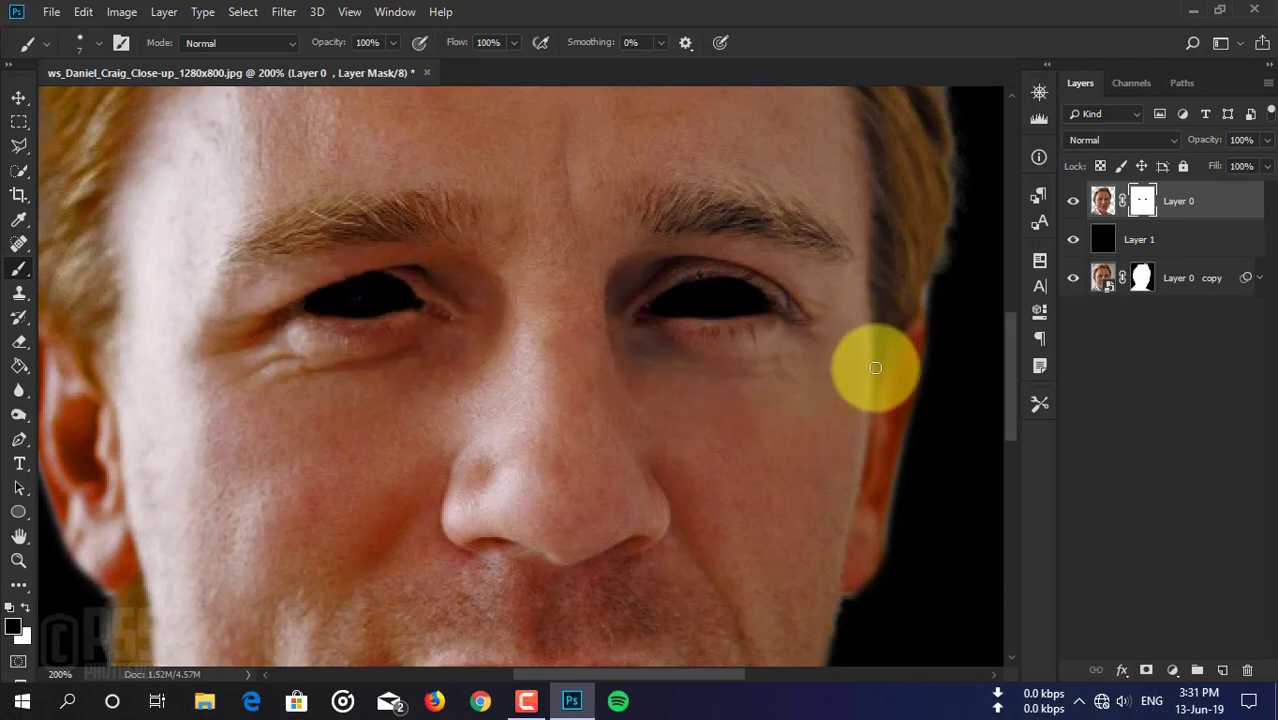
key("ctrl+0")
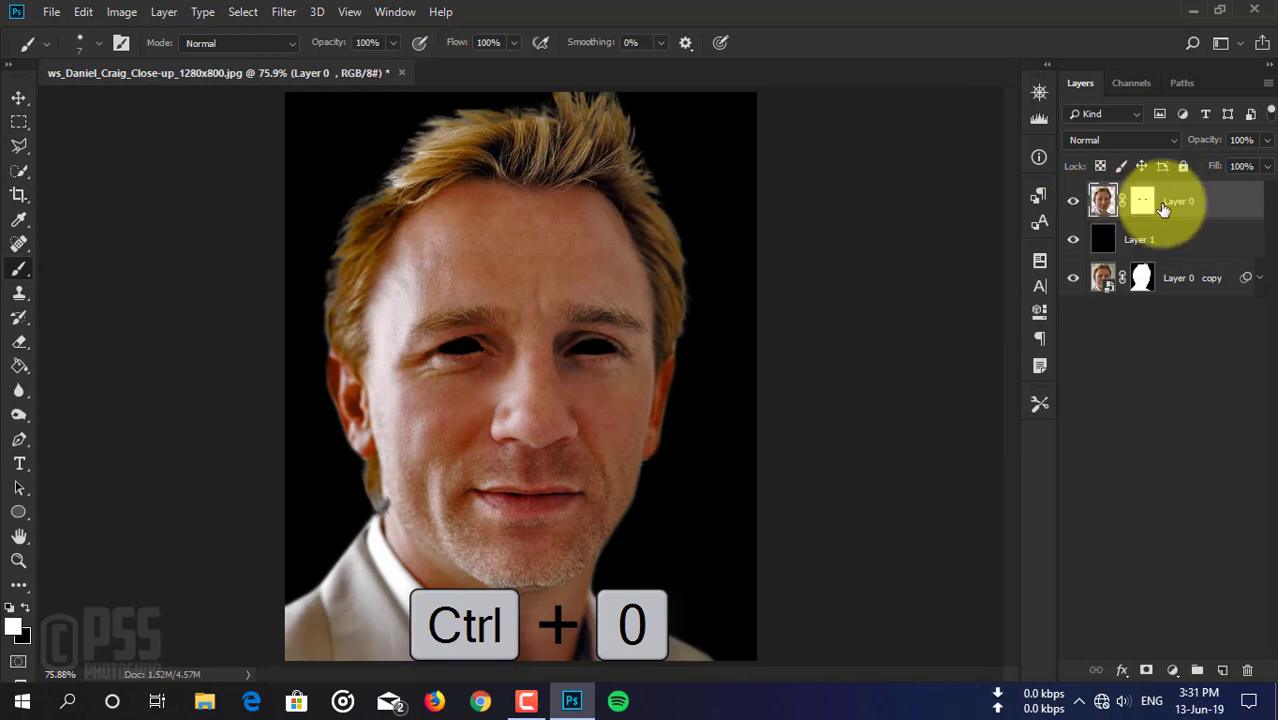
Create Layer 2 and drag it between Layer 0 and Layer 1.
left_click(1103, 200)
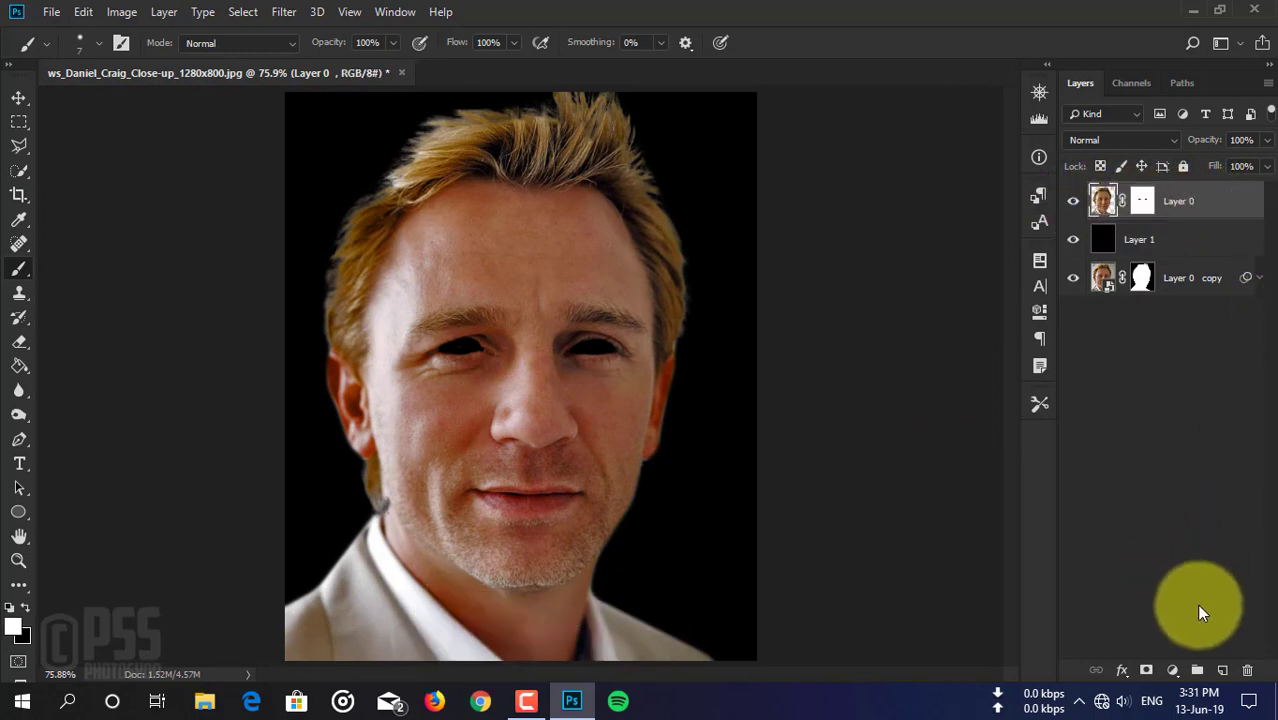
left_click(1217, 678)
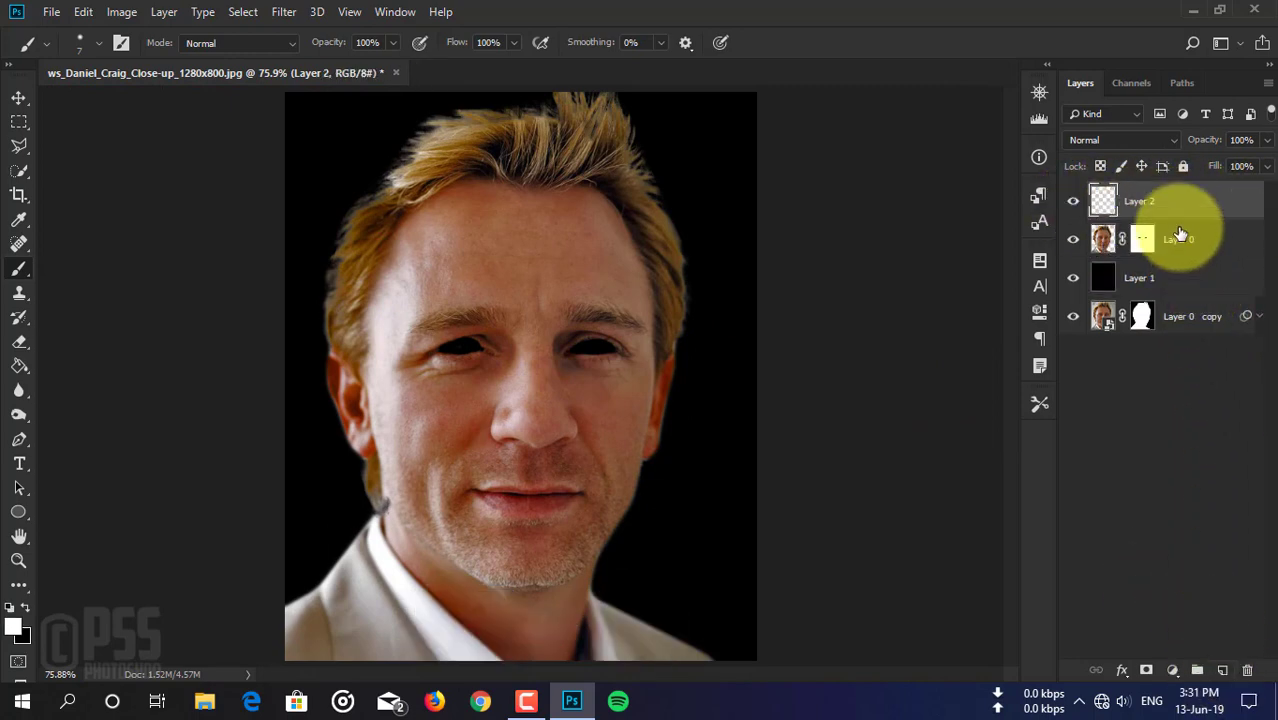
left_click_drag(1141, 200, 1180, 252)
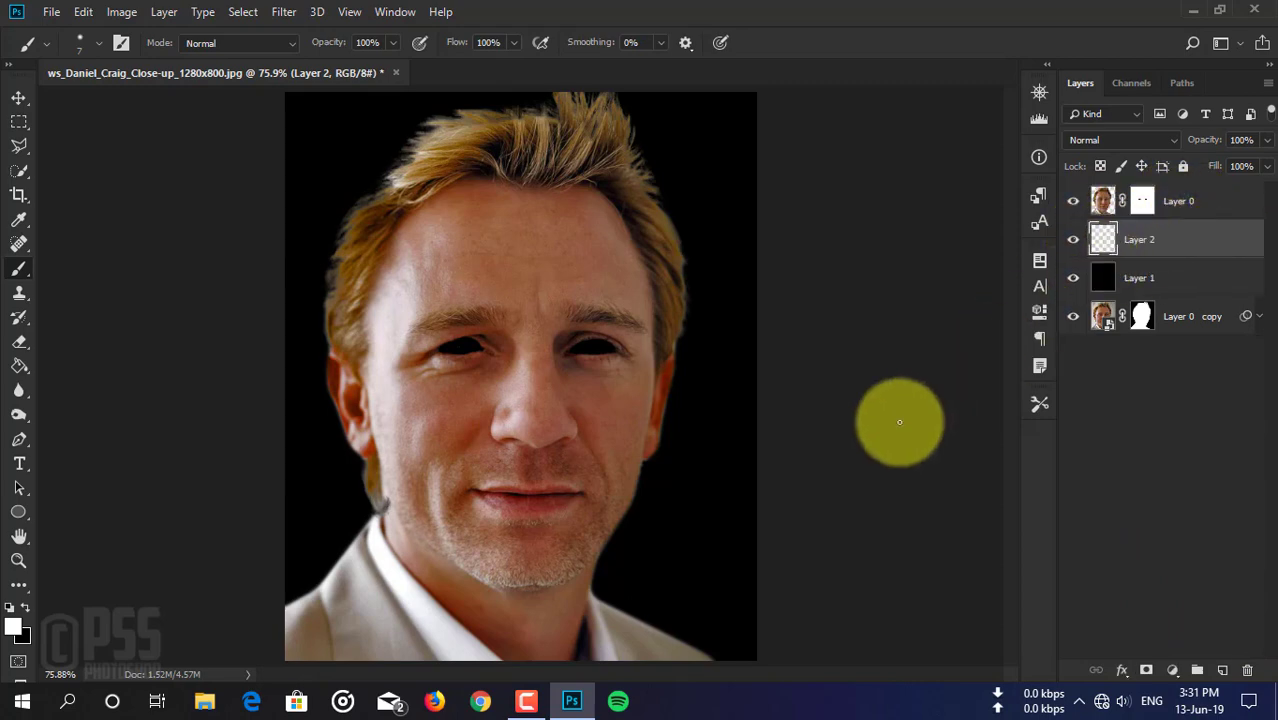
key("bracketright")
key("bracketright")
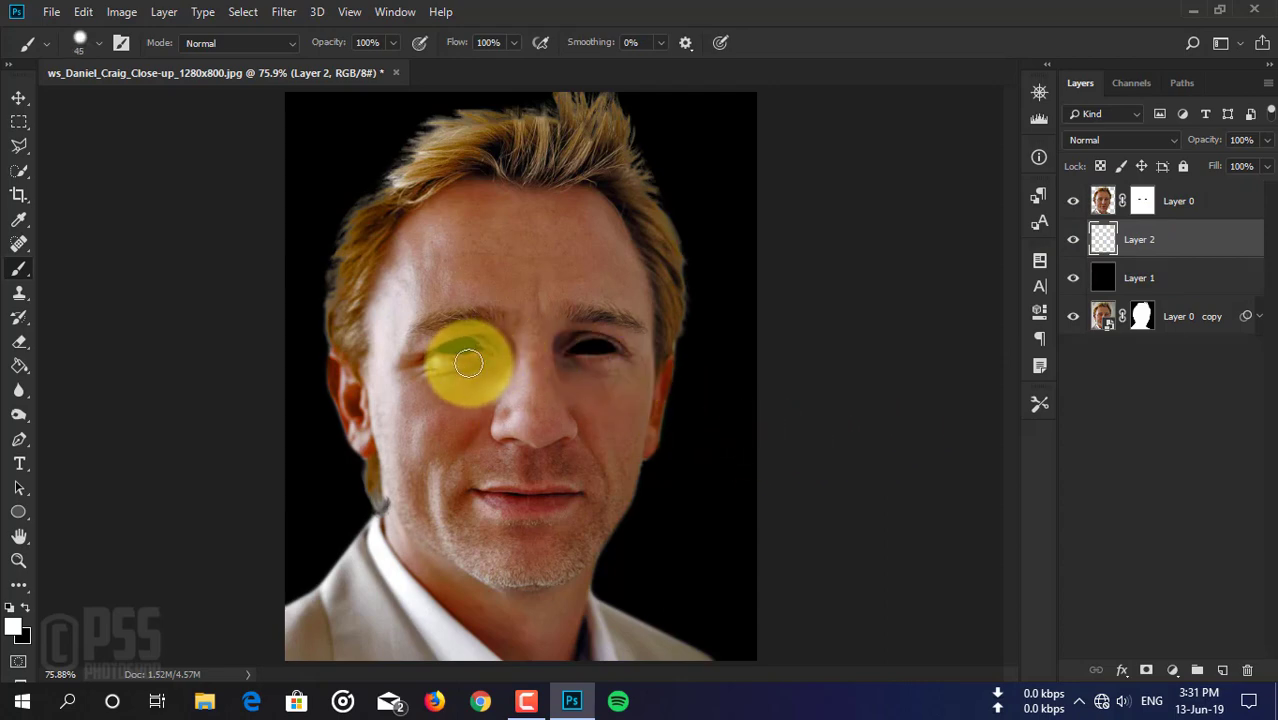
Paint white over both eyes on Layer 2, refining Layer 0's mask around the left eye.
left_click_drag(478, 347, 445, 349)
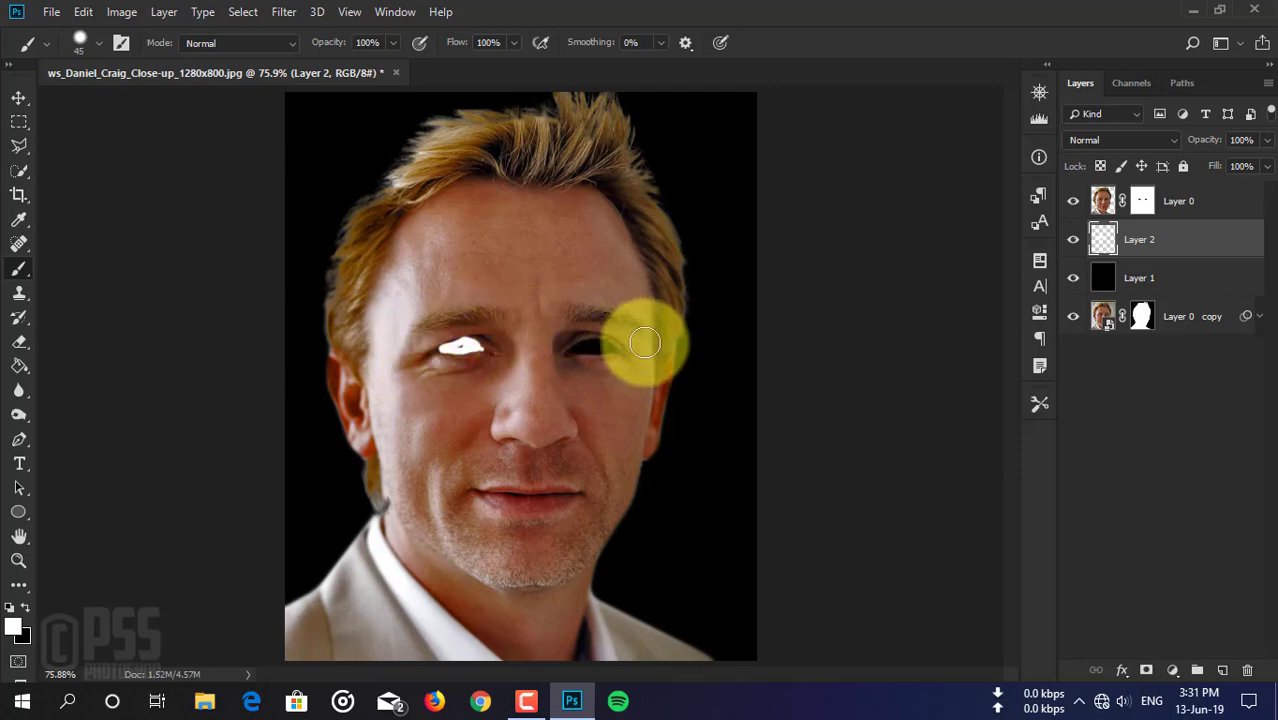
left_click_drag(572, 349, 617, 352)
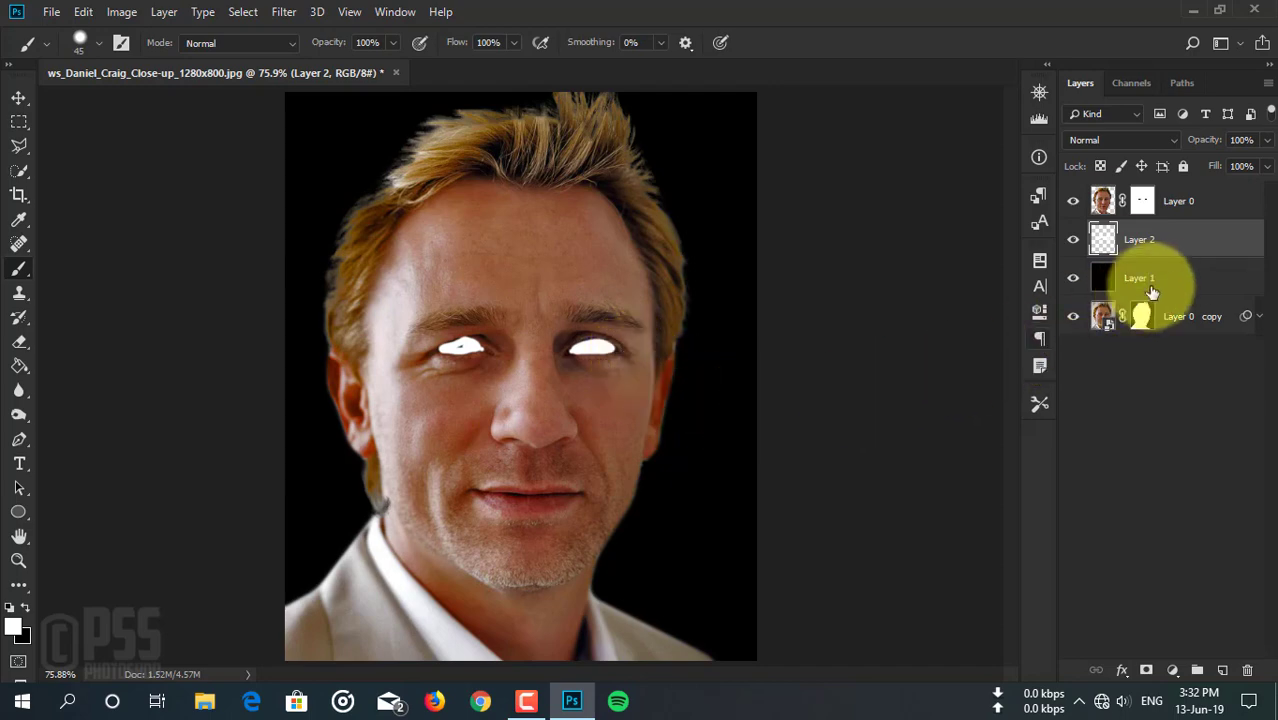
left_click(1192, 205)
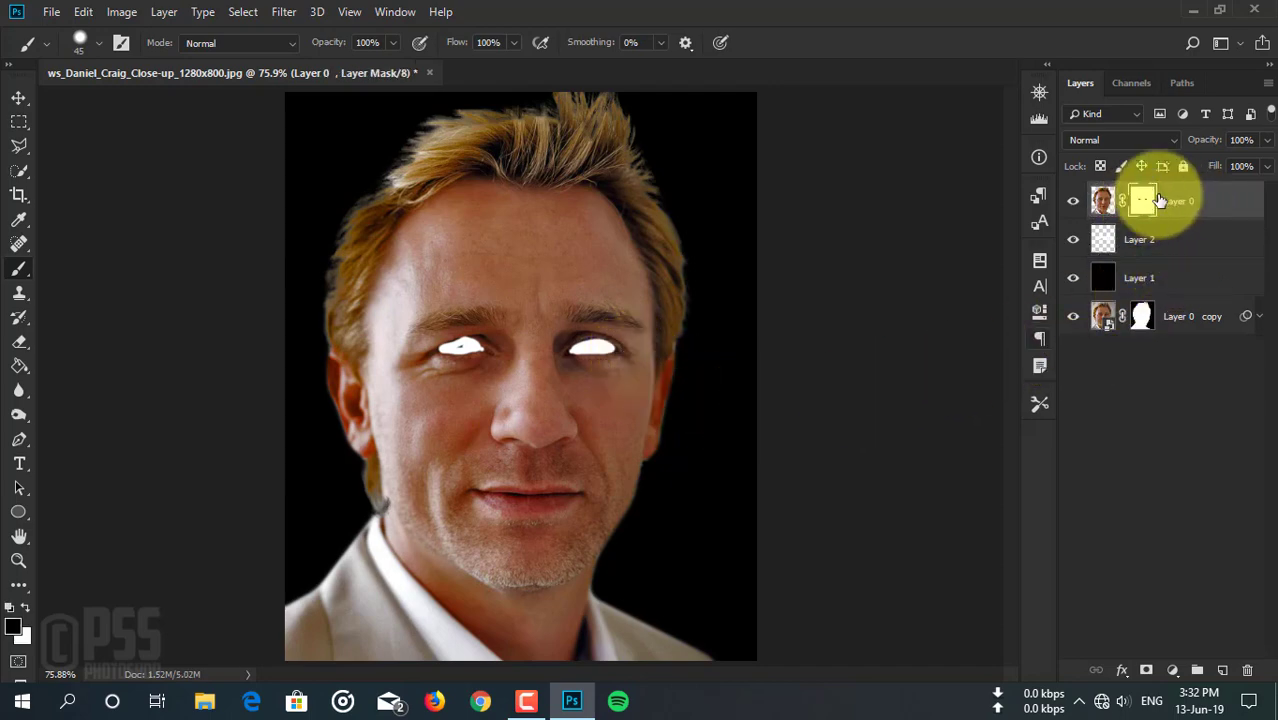
left_click_drag(428, 356, 471, 351)
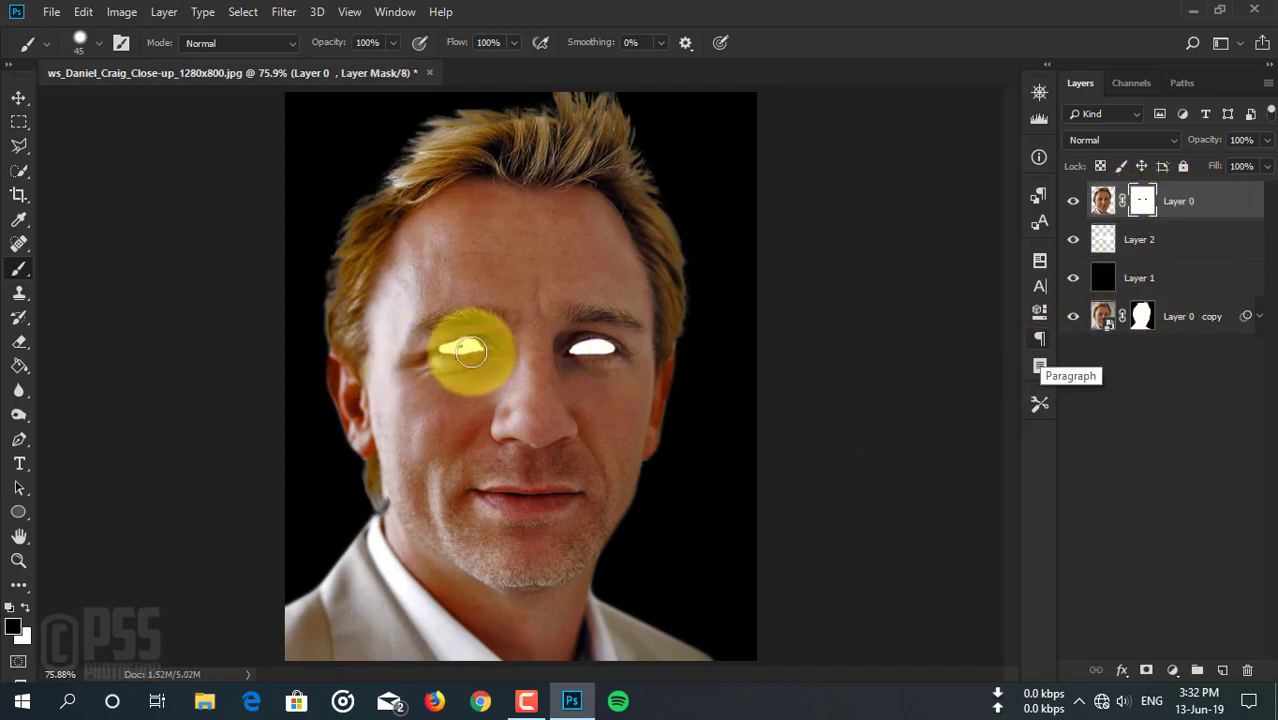
key("bracketleft")
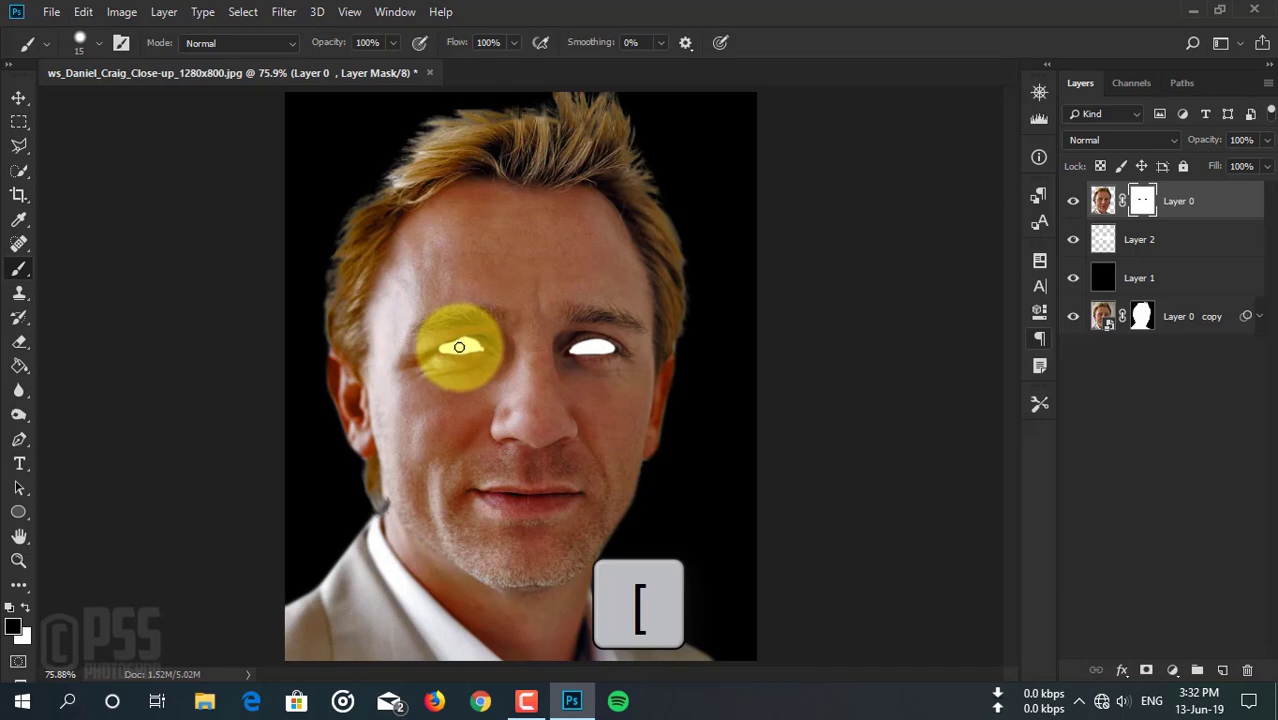
left_click_drag(459, 347, 484, 360)
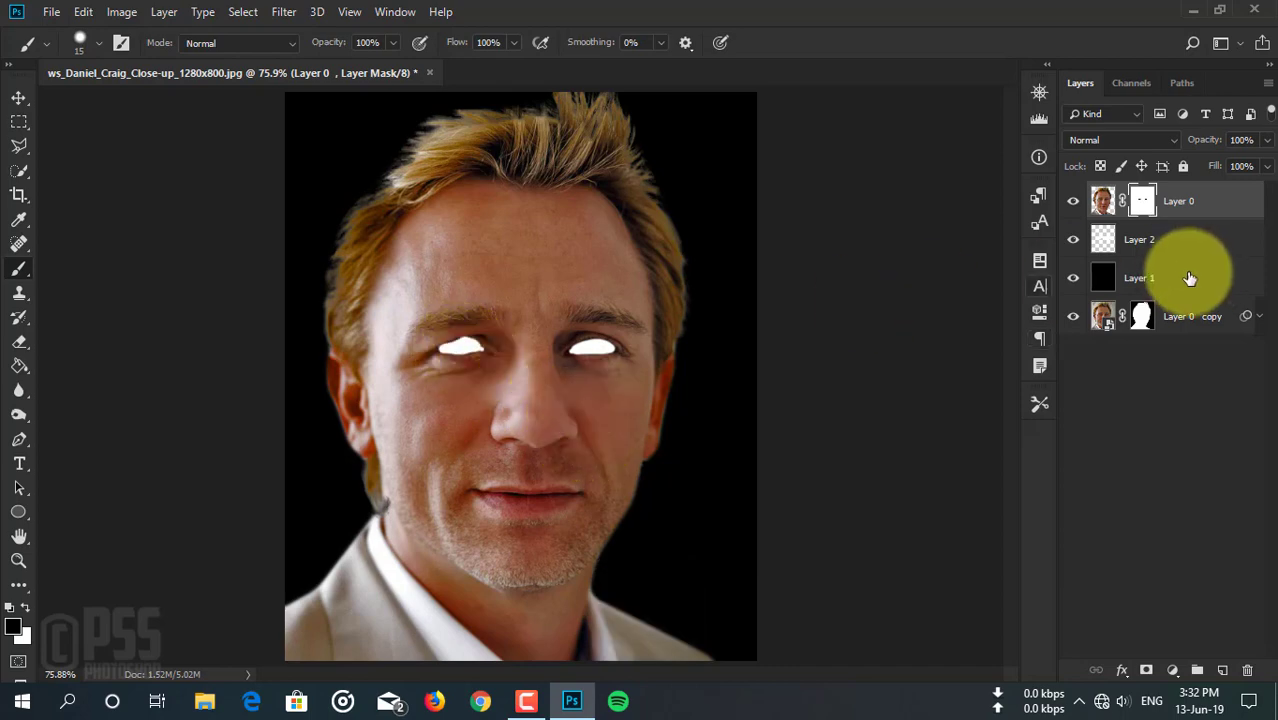
left_click(1192, 245)
left_click_drag(544, 417, 541, 422)
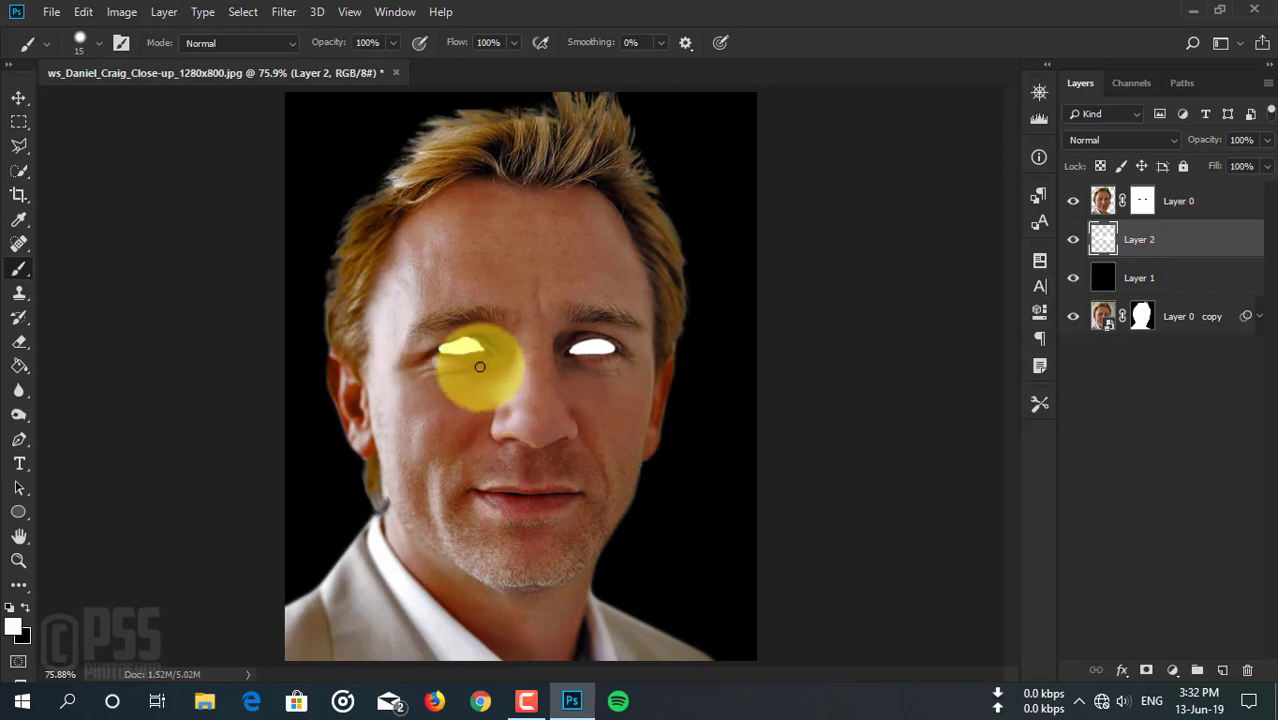
key("ctrl+plus")
key("ctrl+plus")
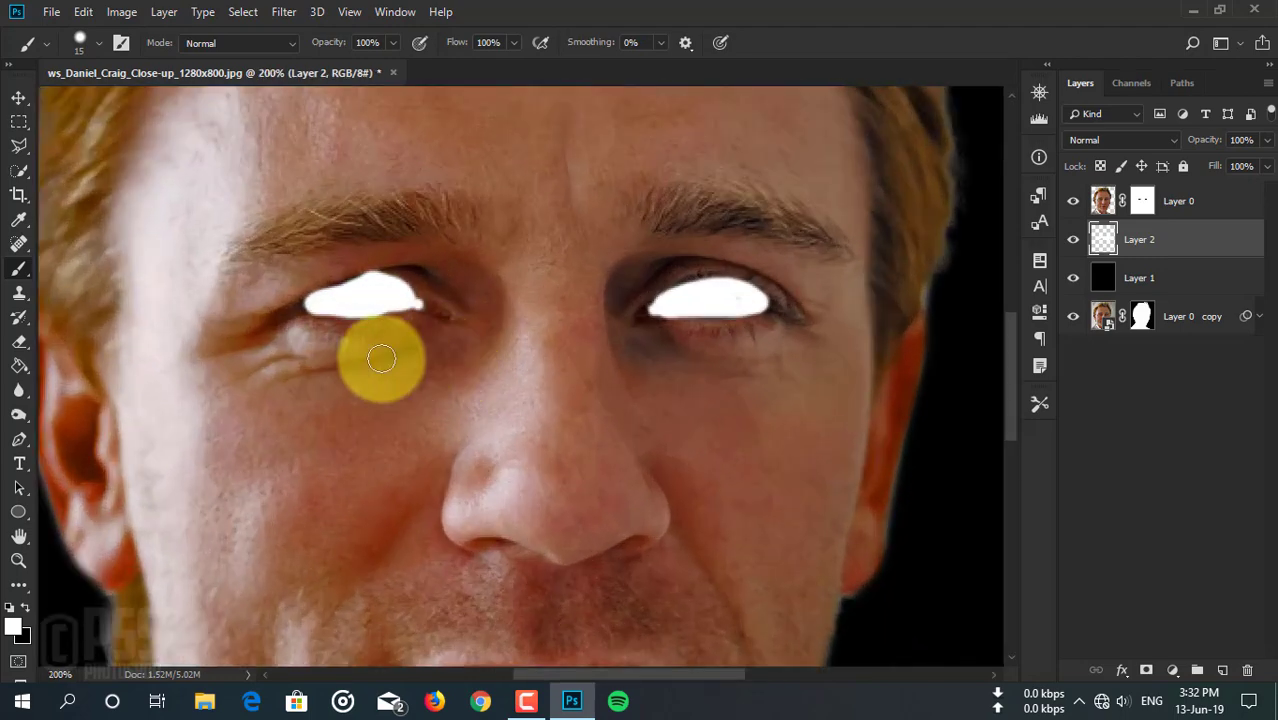
Zoom in and tidy Layer 0's mask edges over both eyes with a smaller brush.
key("ctrl+plus")
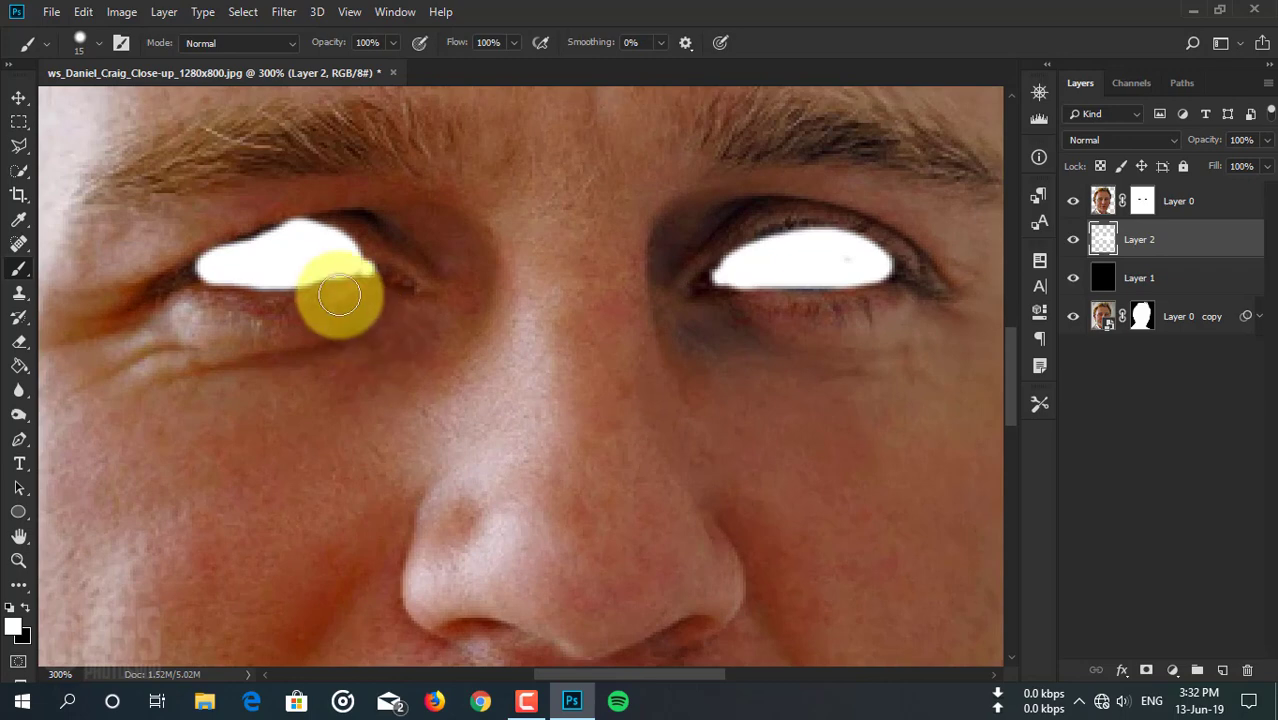
key("bracketleft")
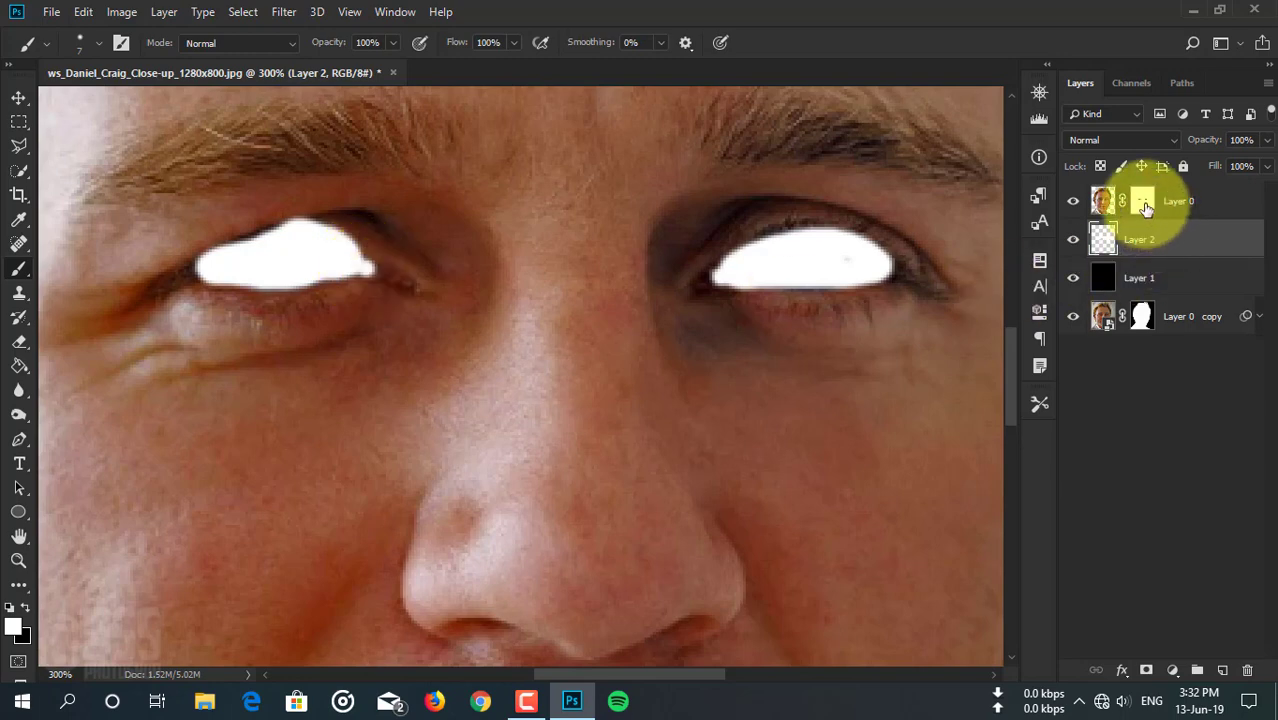
left_click(1158, 205)
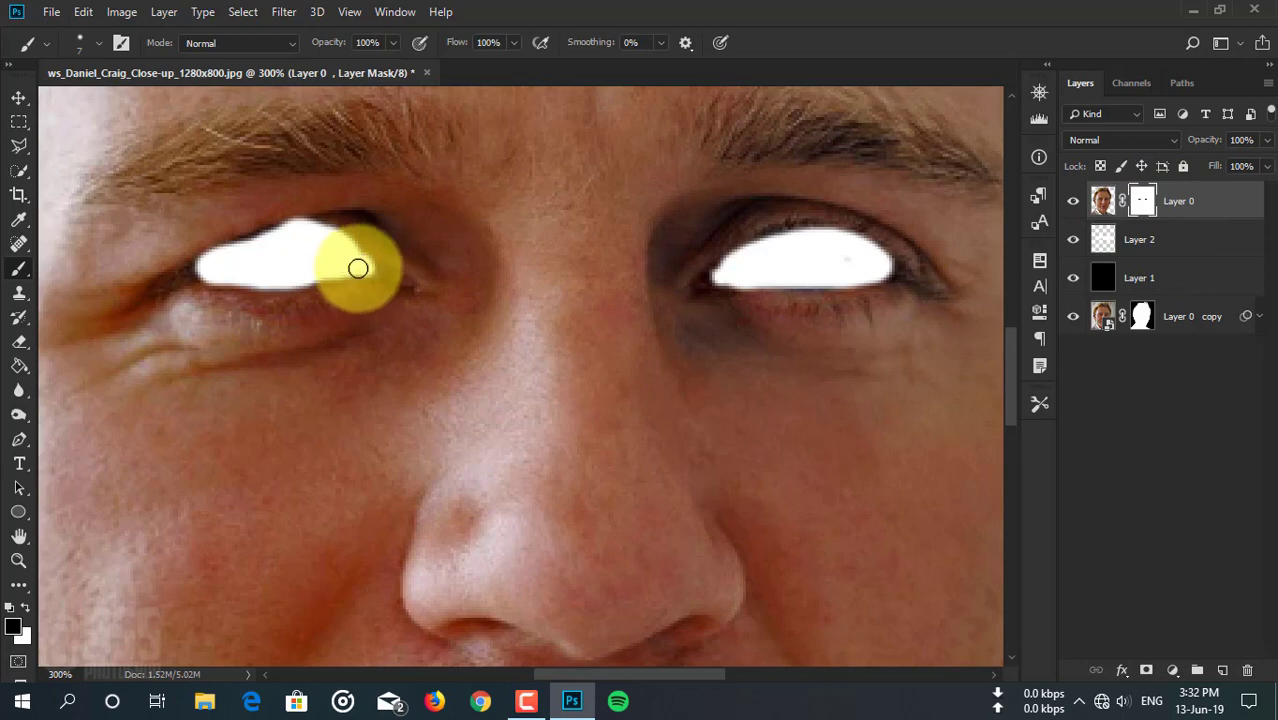
mouse_move(345, 250)
left_mouse_down()
mouse_move(279, 237)
mouse_move(208, 272)
left_mouse_up()
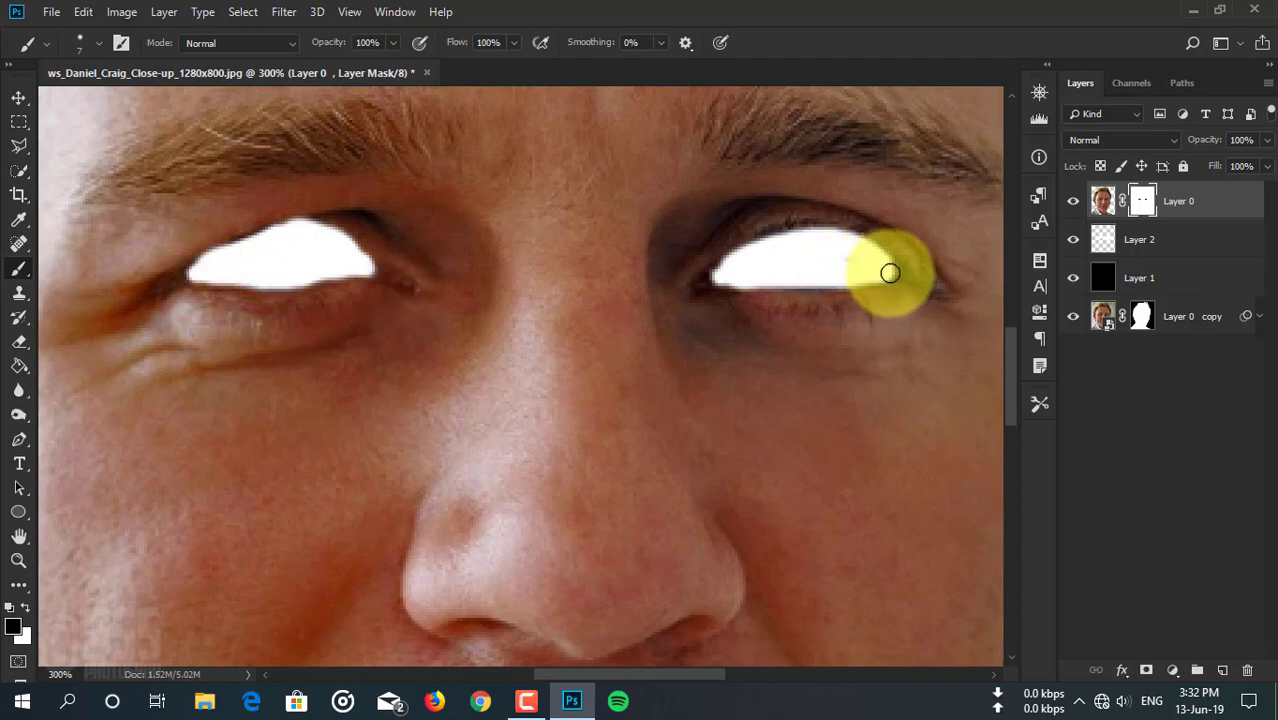
mouse_move(890, 273)
left_mouse_down()
mouse_move(759, 277)
mouse_move(756, 243)
mouse_move(807, 257)
mouse_move(713, 274)
mouse_move(827, 308)
mouse_move(715, 278)
mouse_move(836, 277)
left_mouse_up()
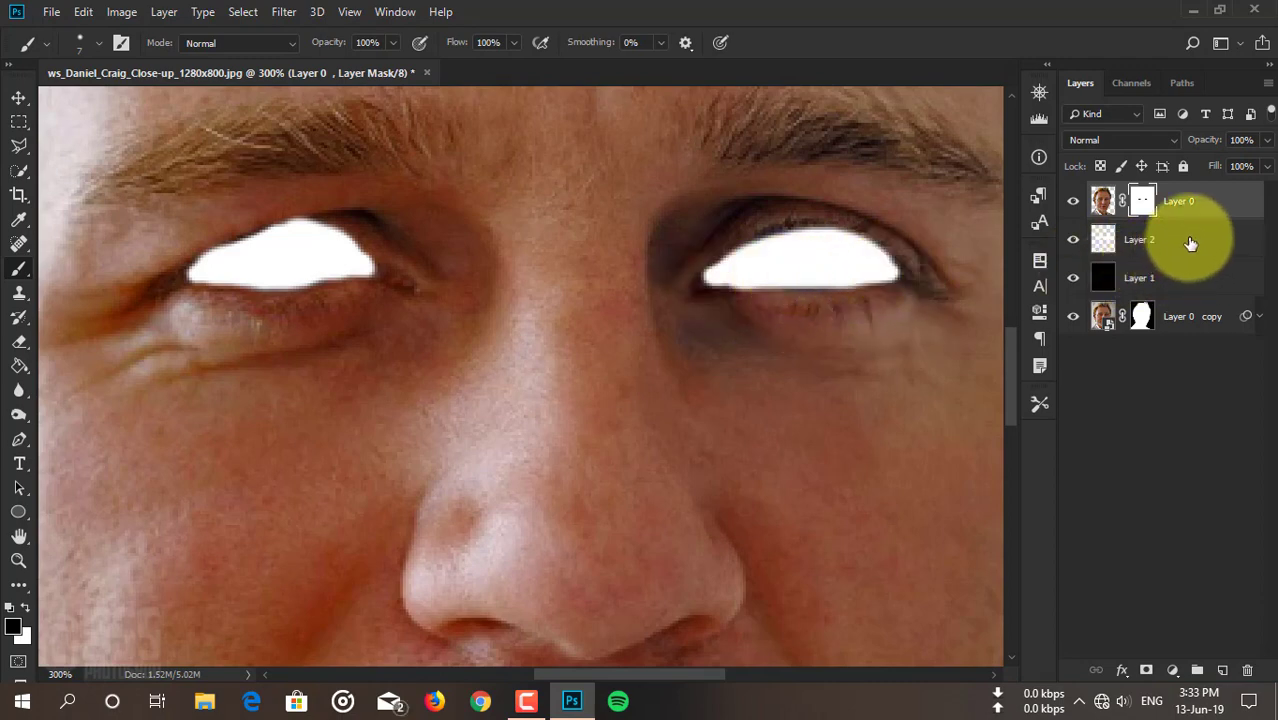
left_click(1120, 243)
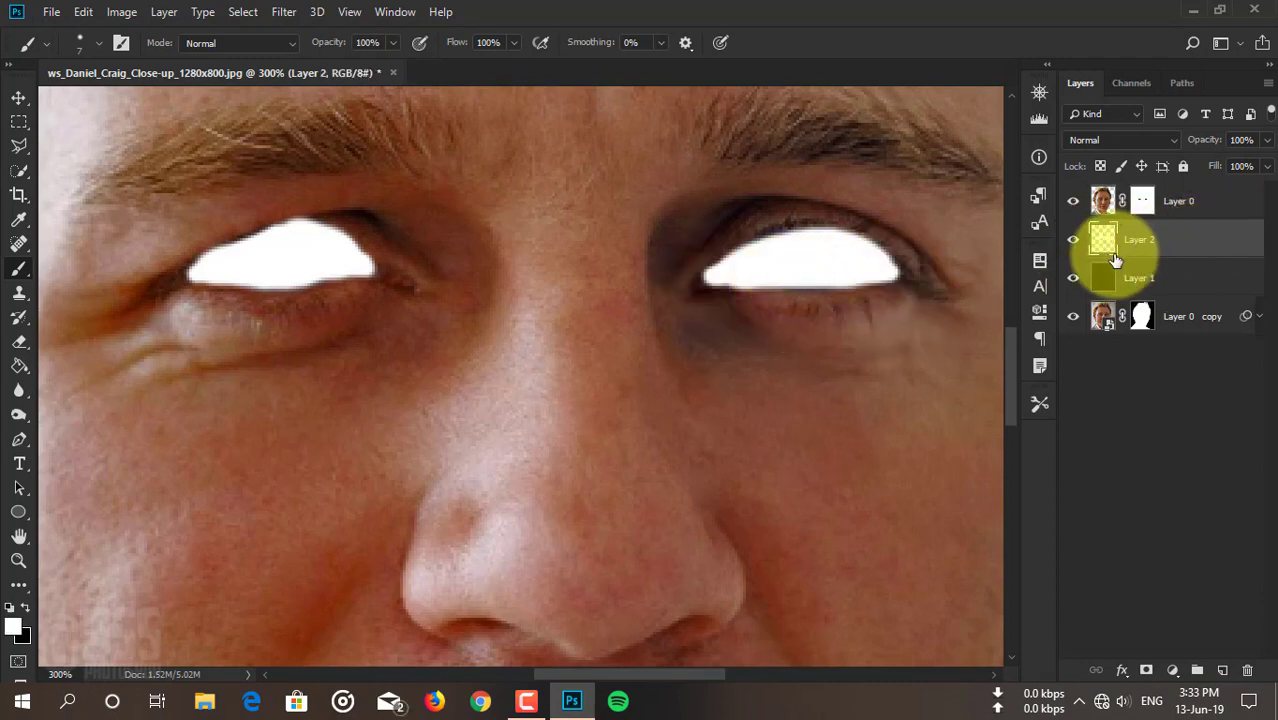
key("ctrl+0")
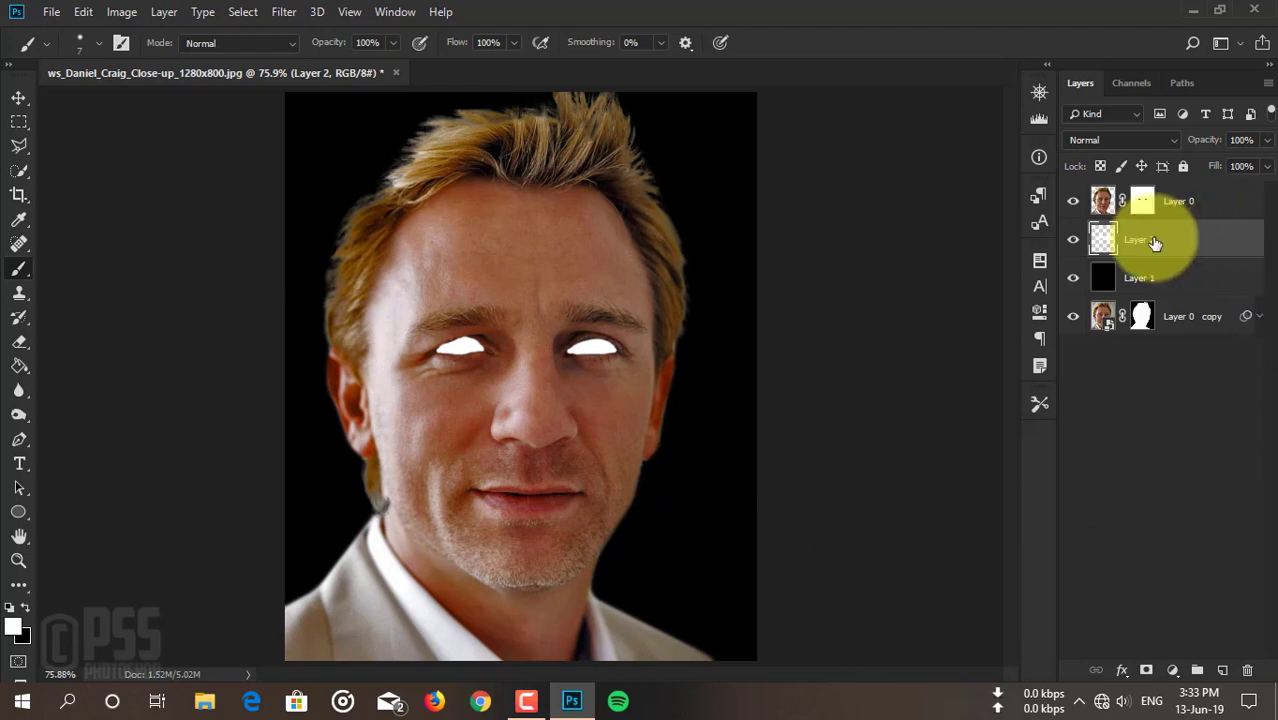
Add a new empty Layer 3 above Layer 2 and select the Brush tool.
key("v")
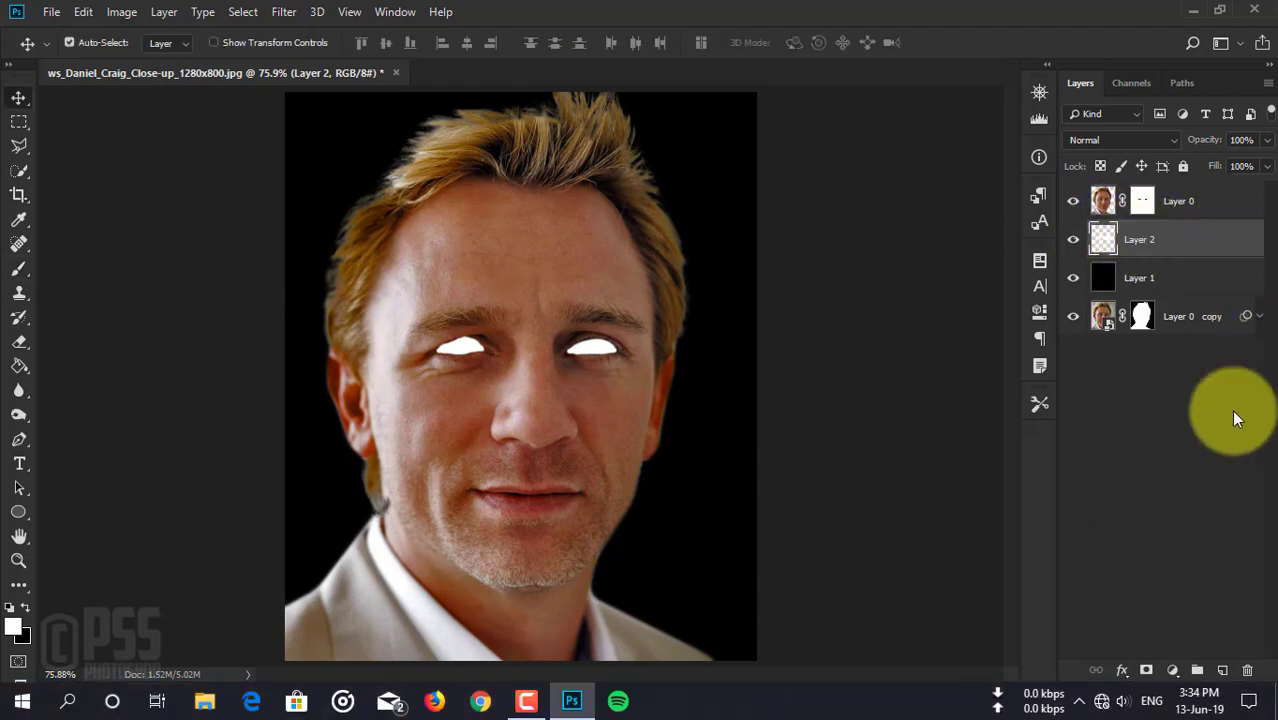
left_click(1224, 672)
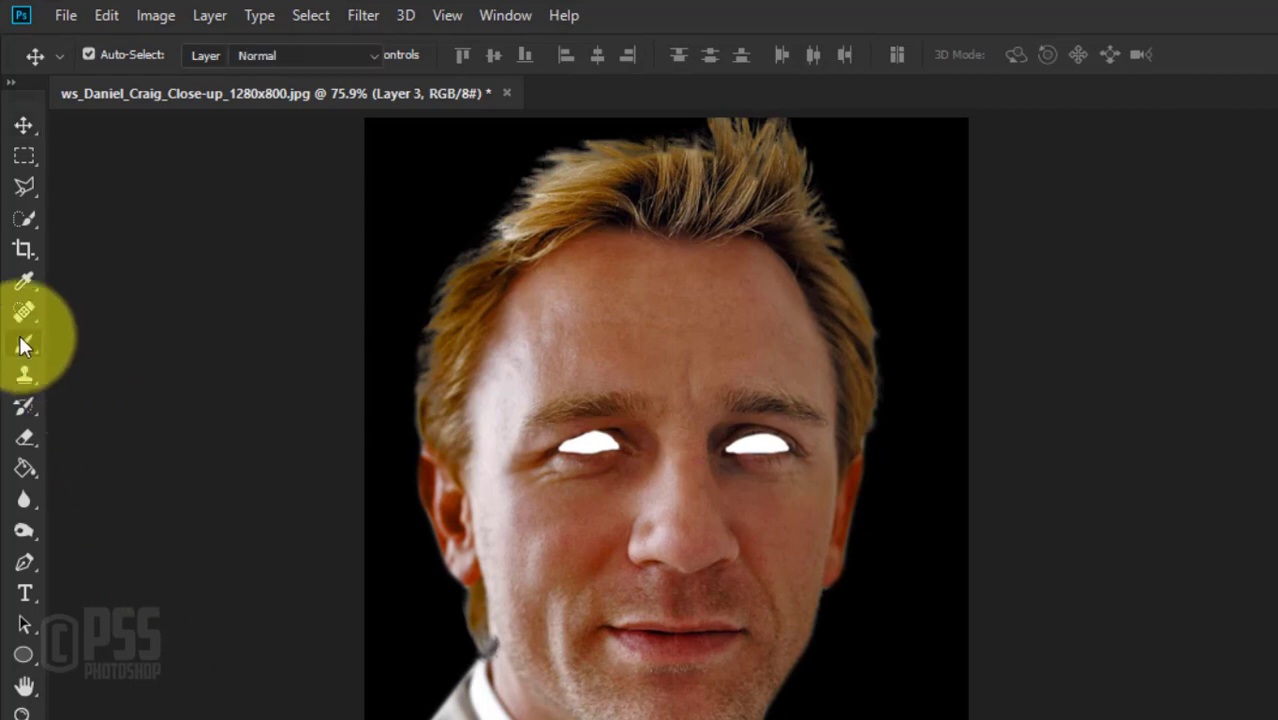
left_click(25, 345)
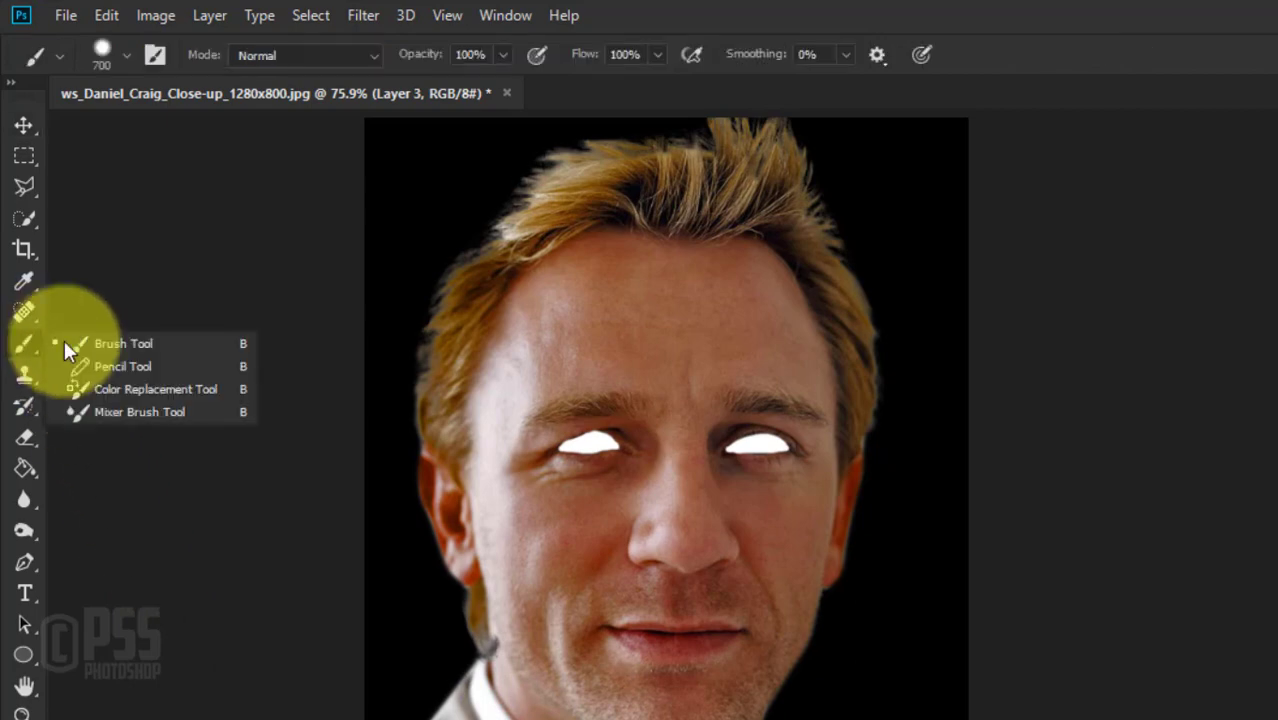
left_click(163, 342)
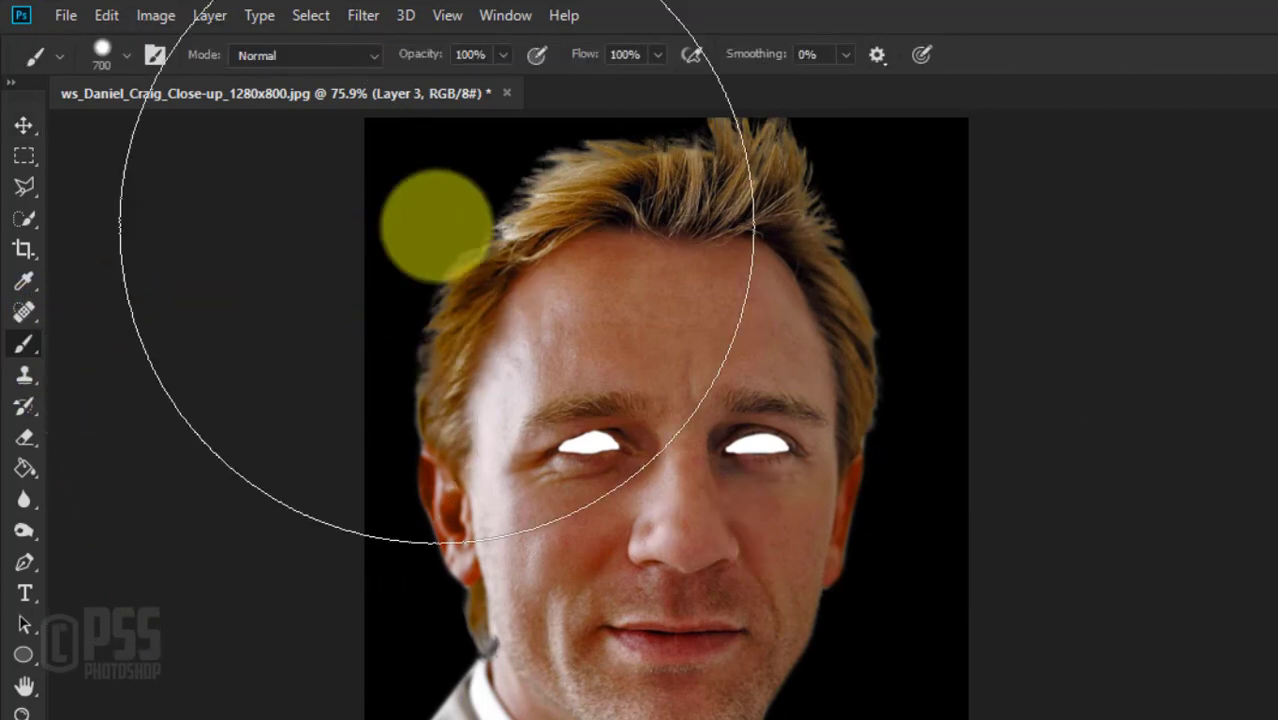
Cancel the brush import and choose Free Fog brush 3 at 2500 px.
left_click(124, 56)
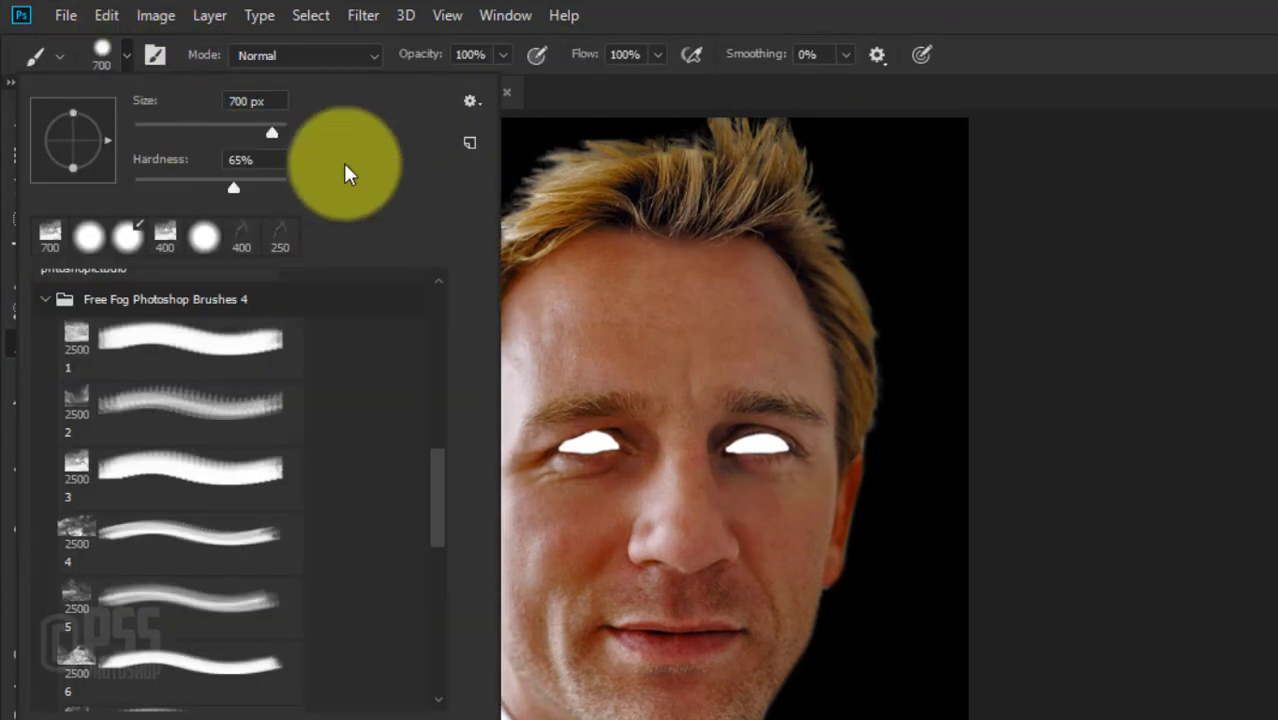
left_click(469, 101)
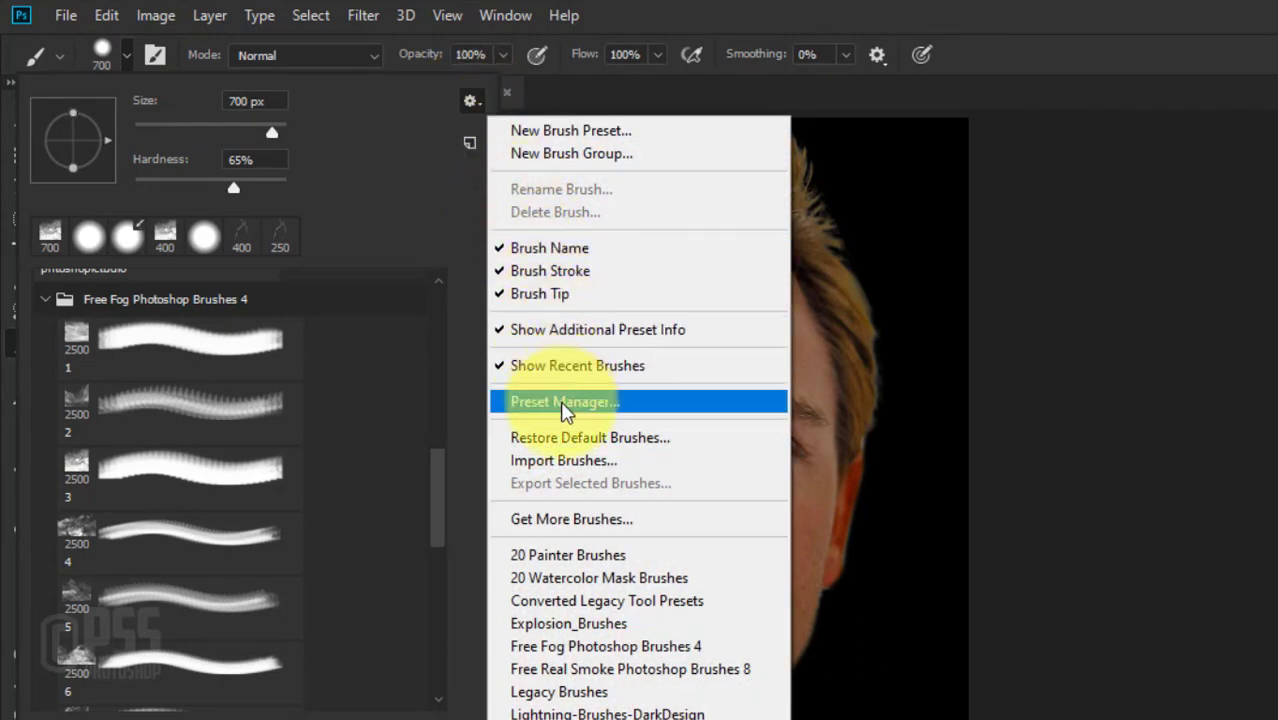
left_click(600, 461)
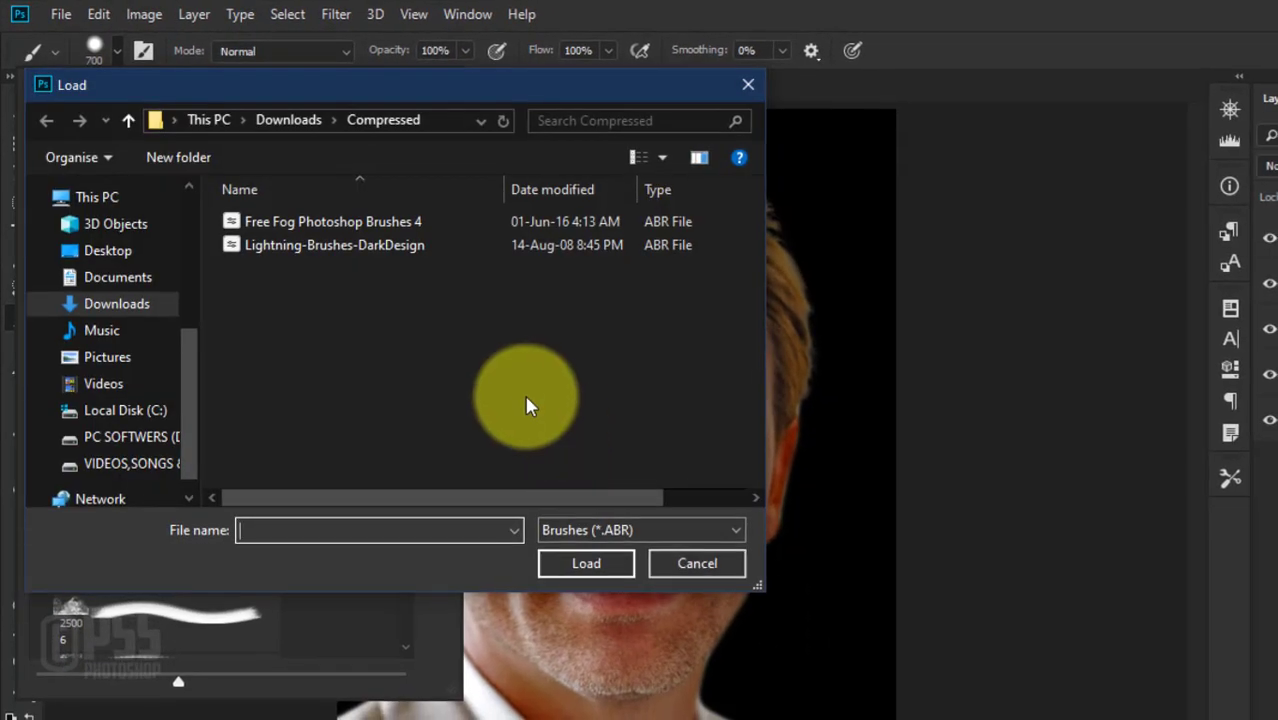
left_click(398, 222)
left_click(362, 245)
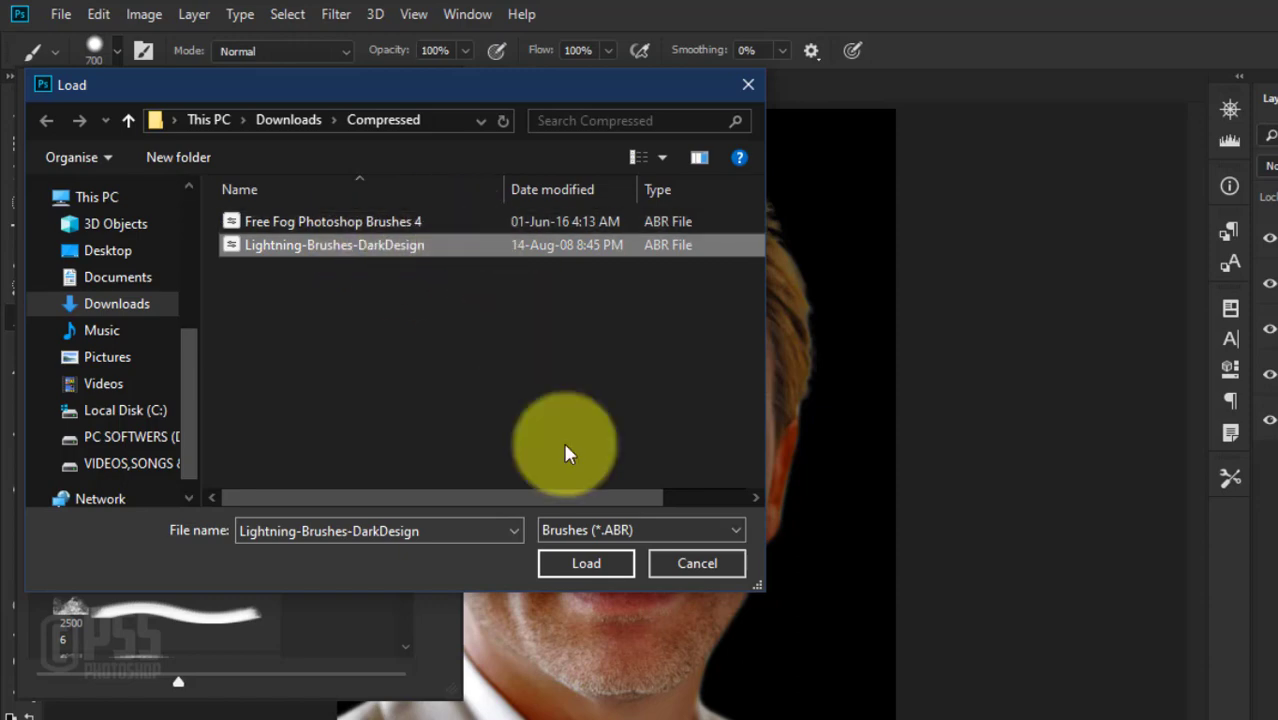
left_click(748, 85)
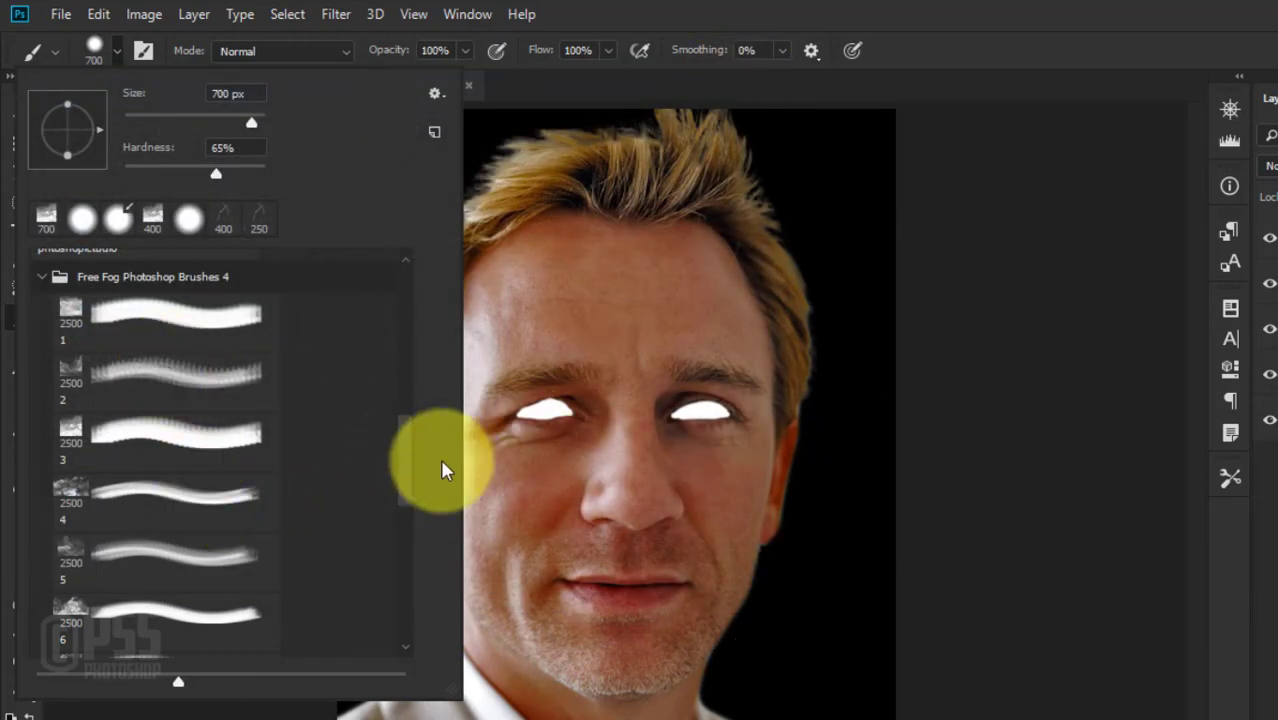
mouse_move(408, 453)
left_mouse_down()
mouse_move(408, 405)
mouse_move(402, 476)
mouse_move(402, 462)
left_mouse_up()
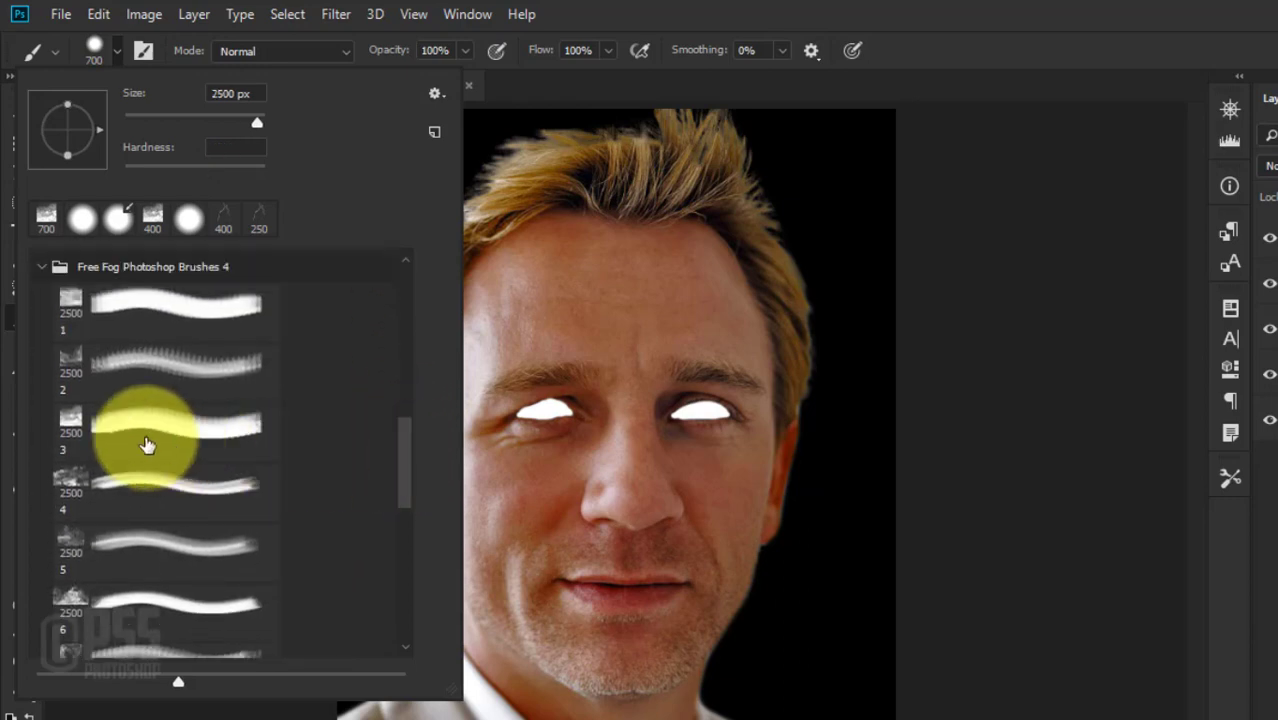
left_click(106, 435)
key("Return")
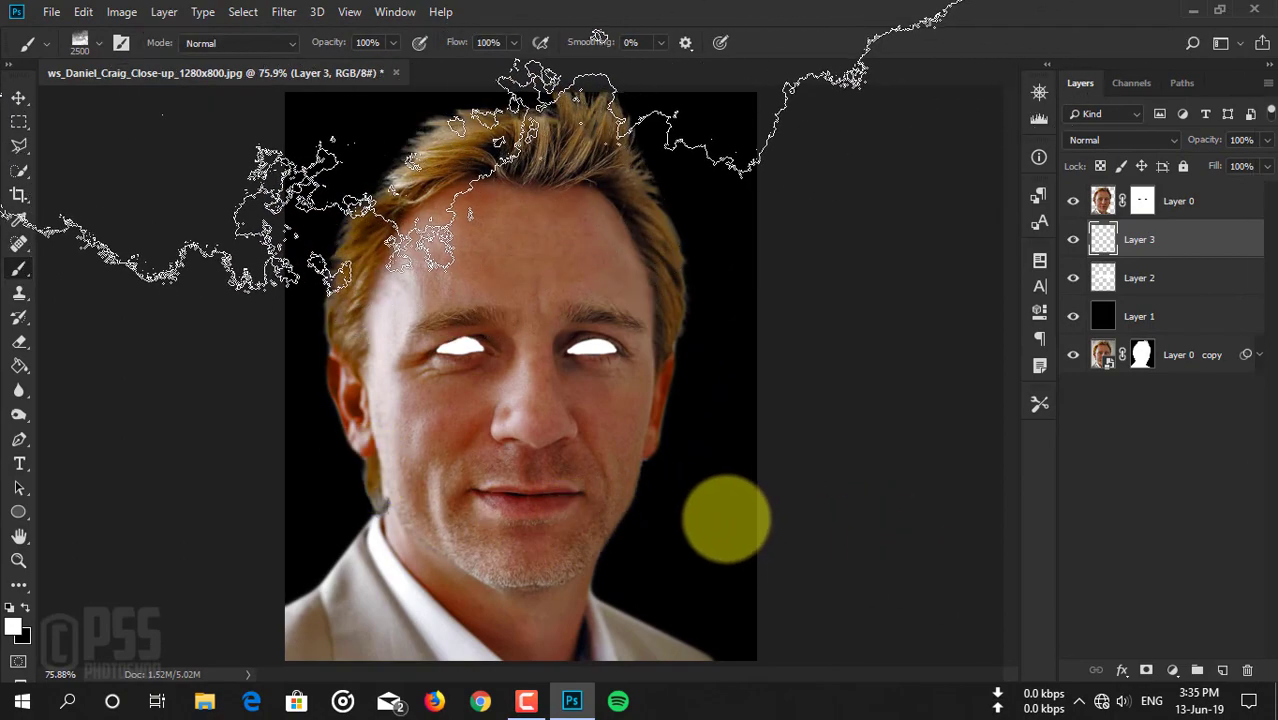
Resize the fog brush to 800 px and stamp fog once below the chin.
key("bracketleft")
key("bracketleft")
key("bracketleft")
key("bracketleft")
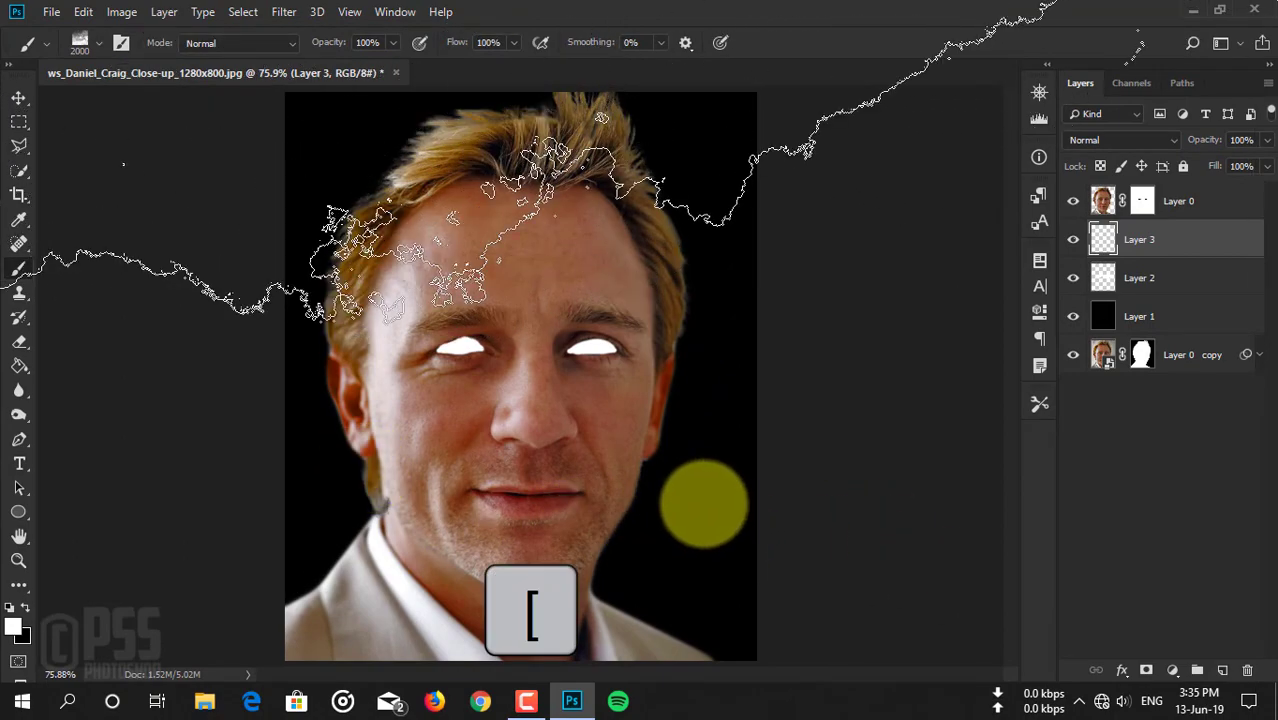
key("bracketleft")
key("bracketleft")
key("bracketleft")
key("bracketleft")
key("bracketleft")
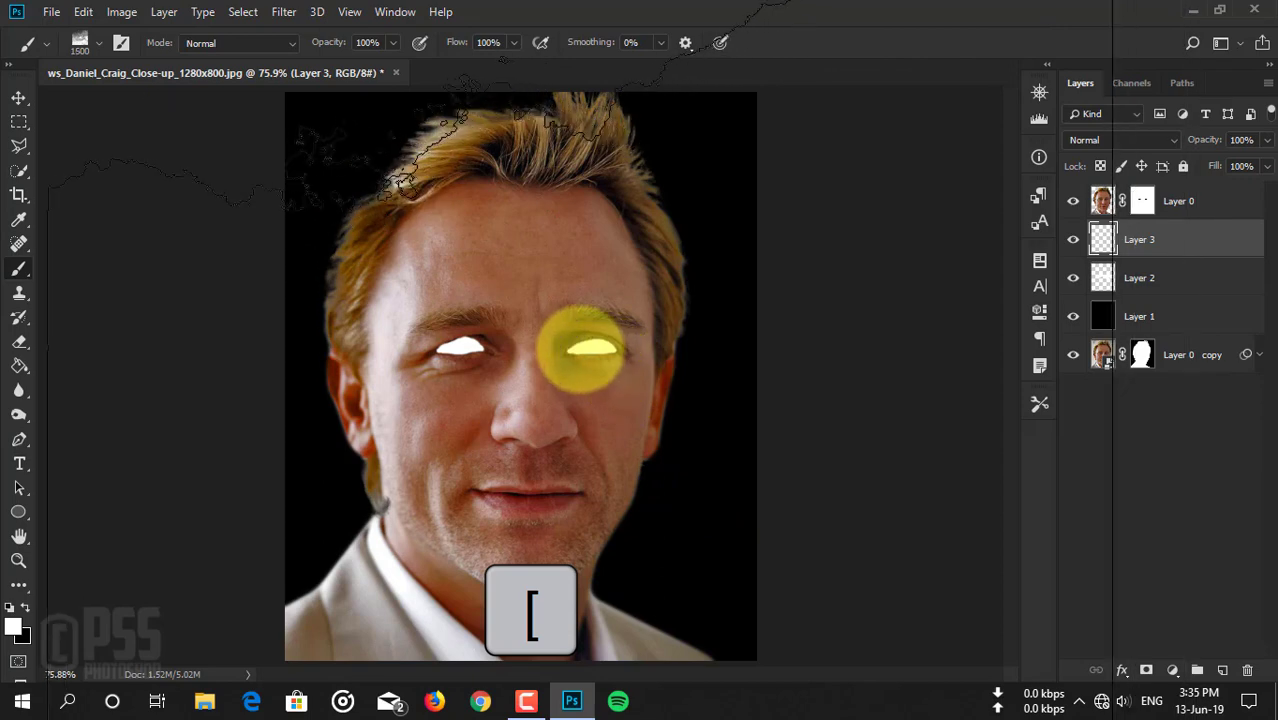
key("bracketleft")
key("bracketleft")
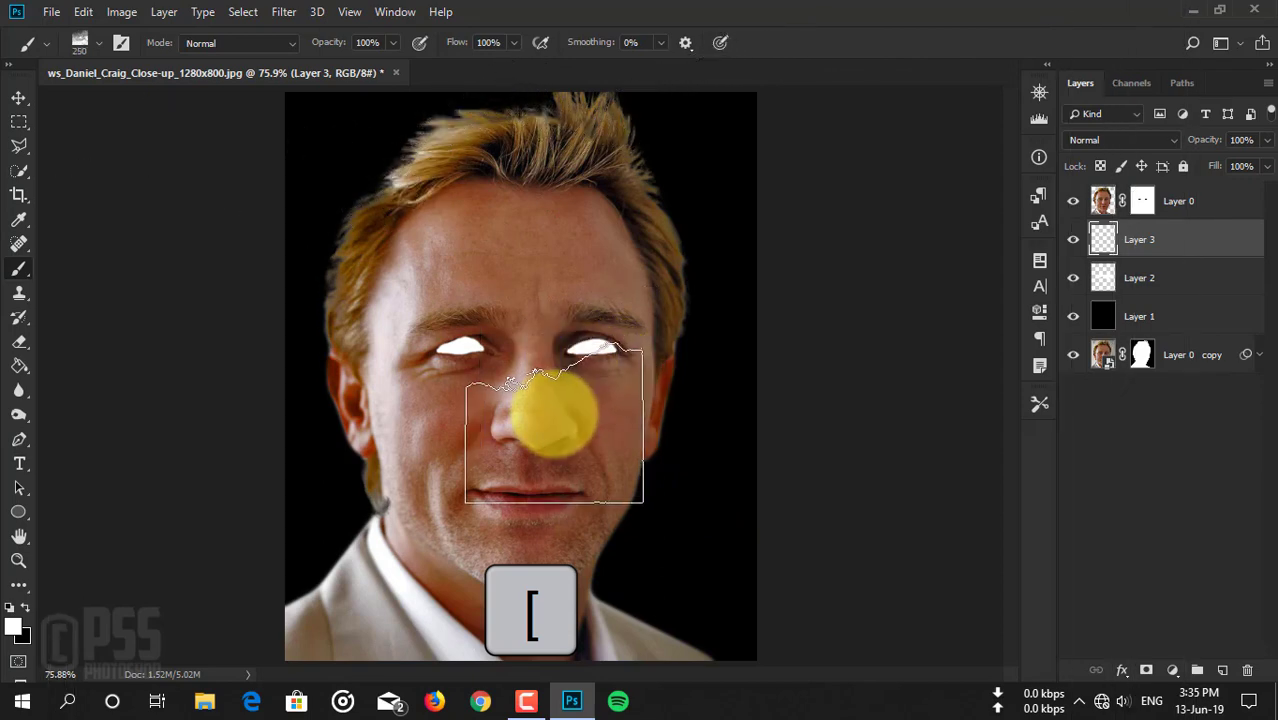
key("bracketright")
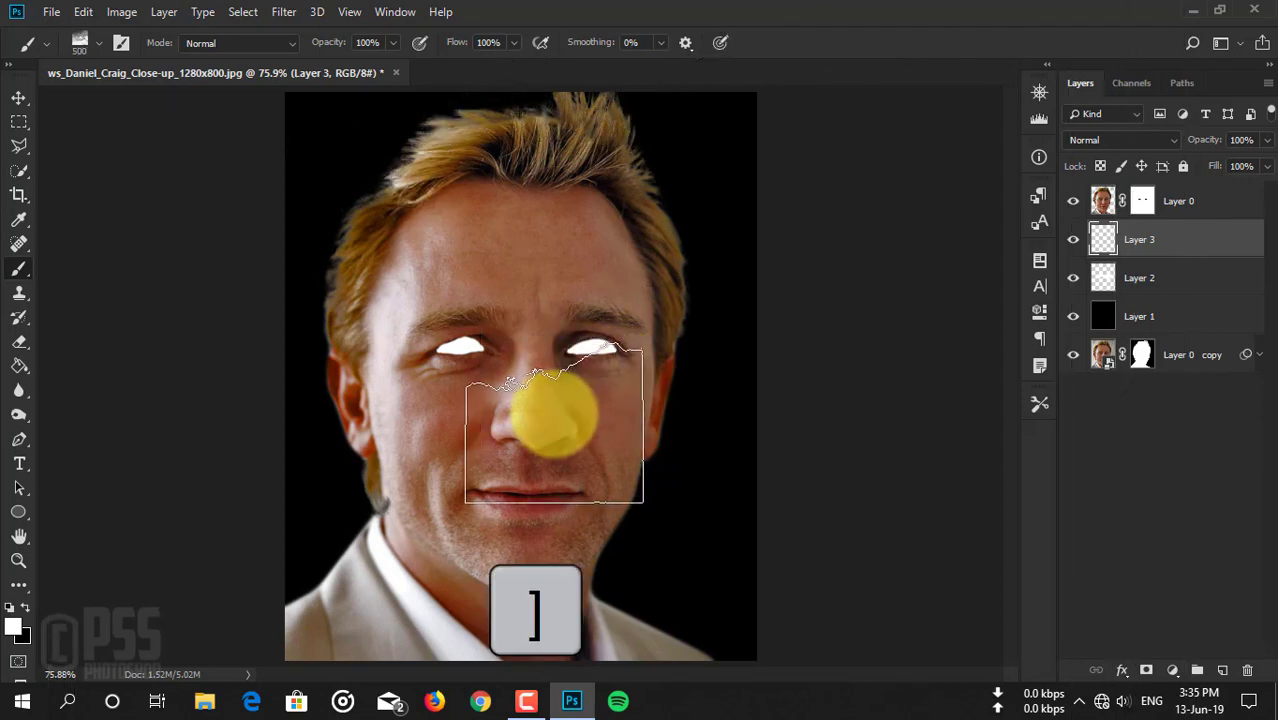
key("bracketright")
key("bracketright")
key("bracketright")
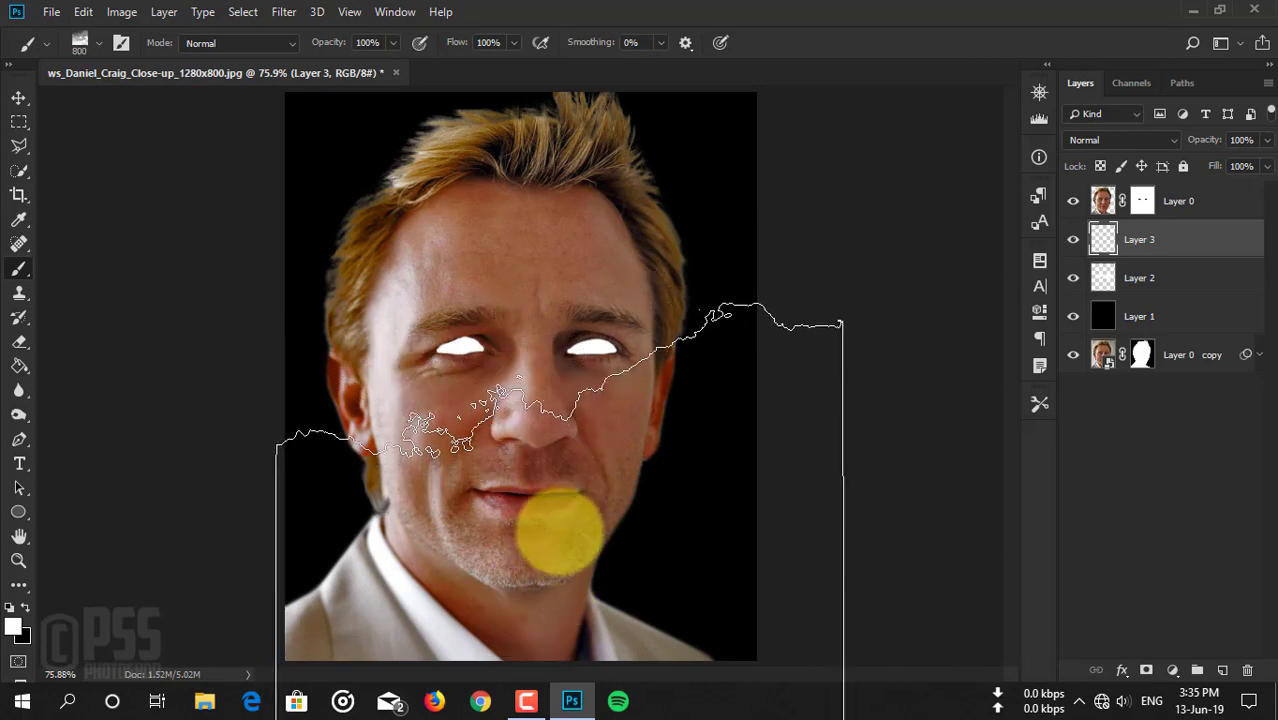
left_click(560, 530)
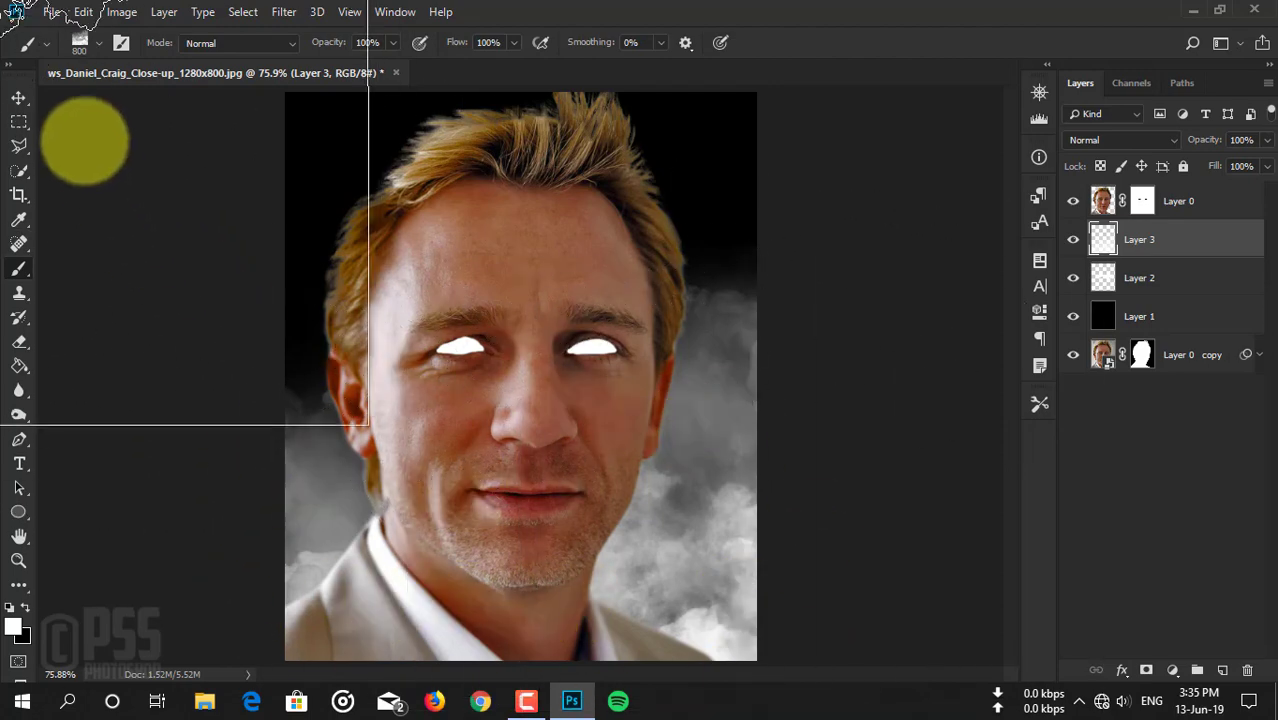
left_click(19, 99)
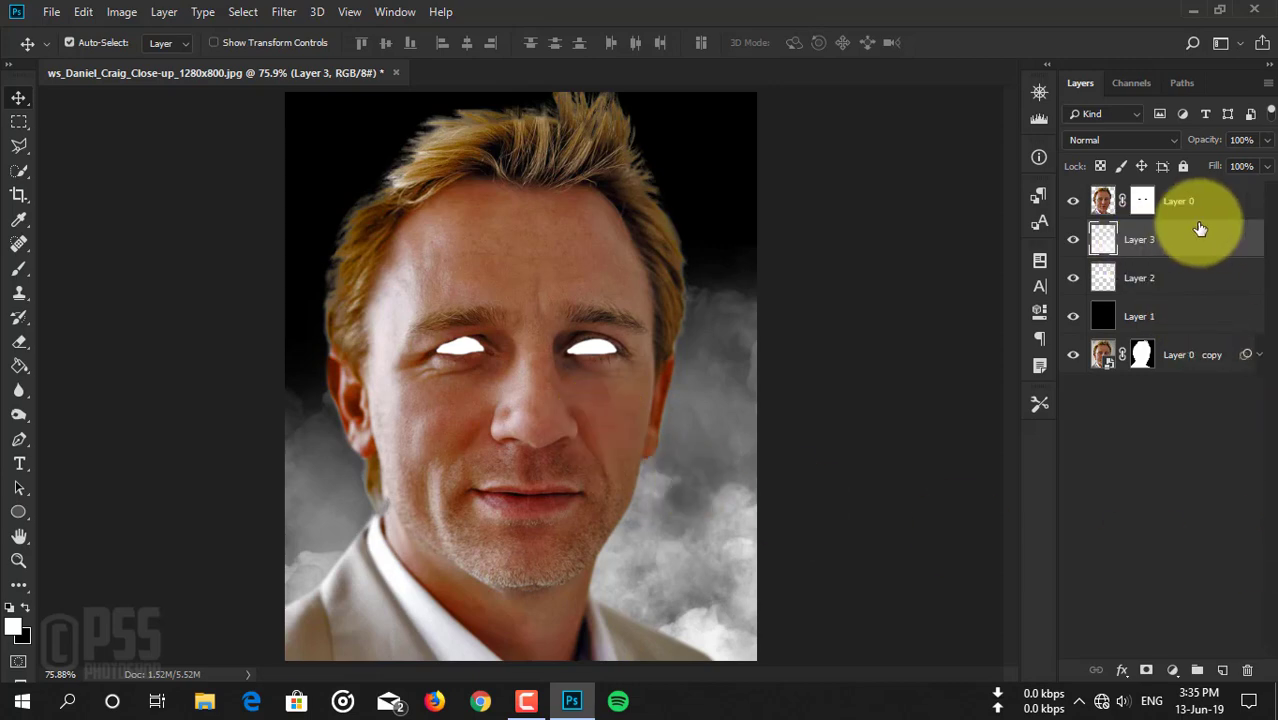
Add a layer mask to Layer 3 and select the black-to-white Gradient tool.
left_click(1146, 670)
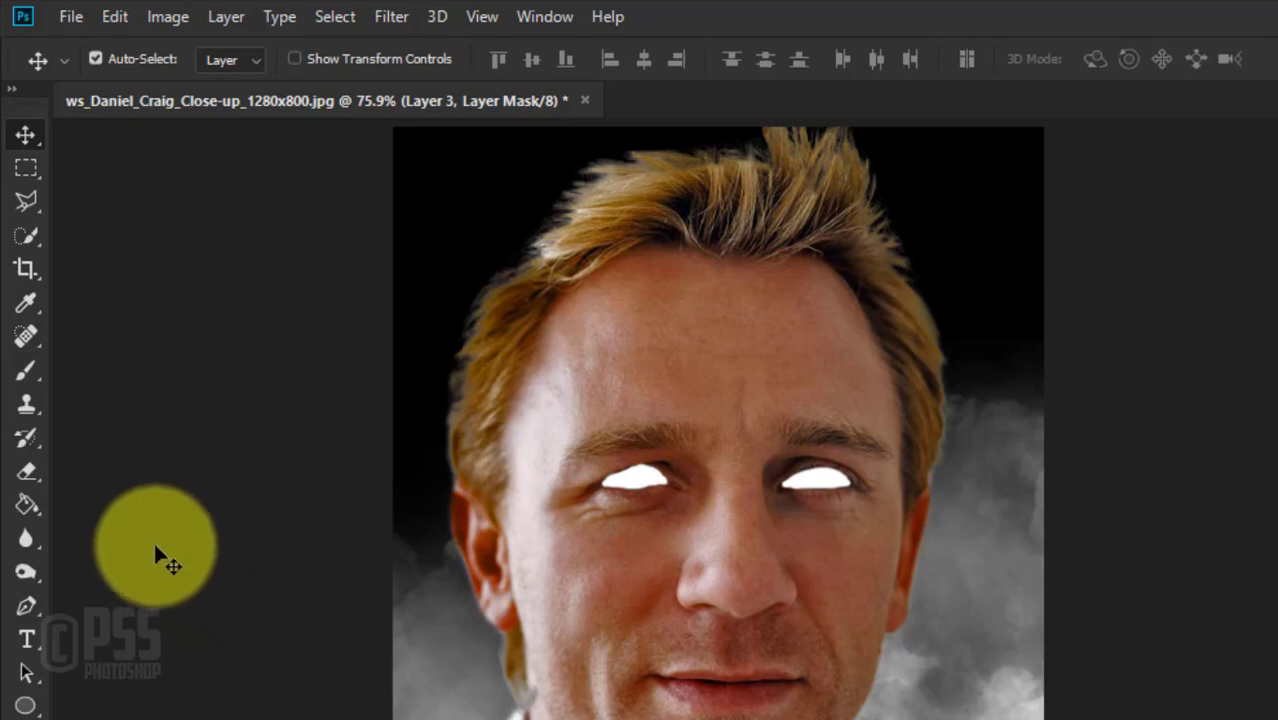
left_click(30, 497)
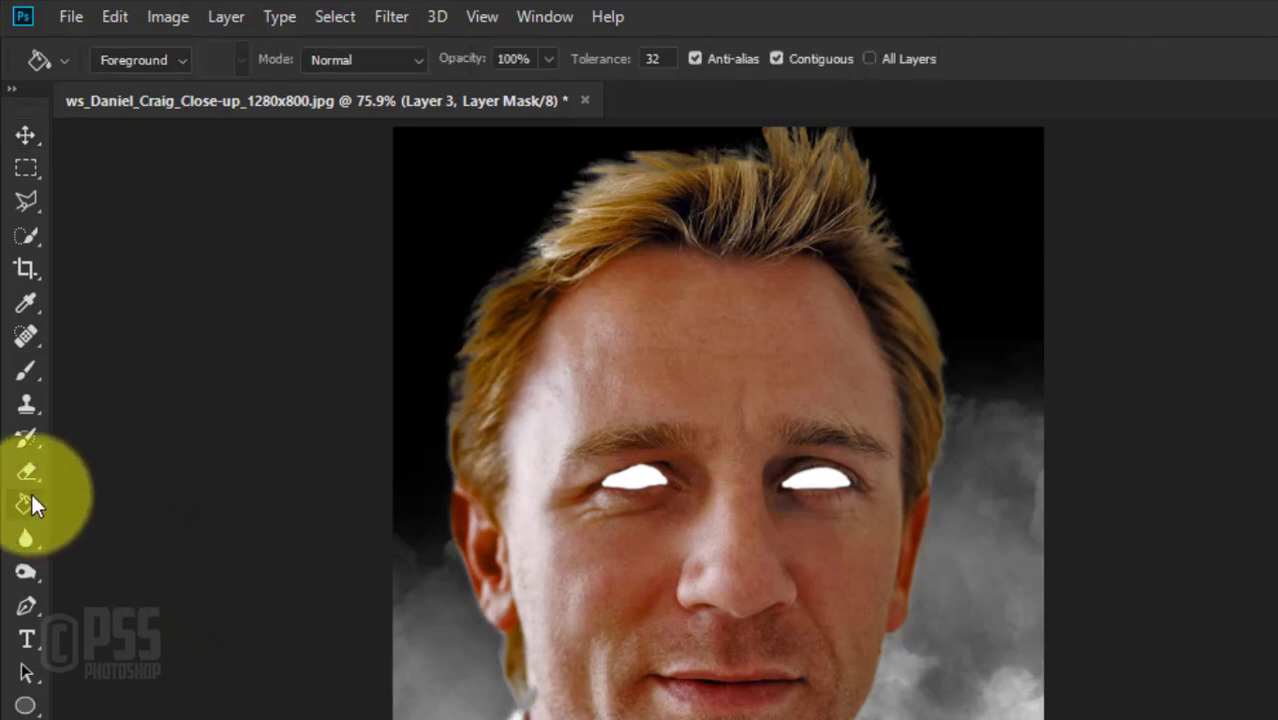
left_click(91, 505)
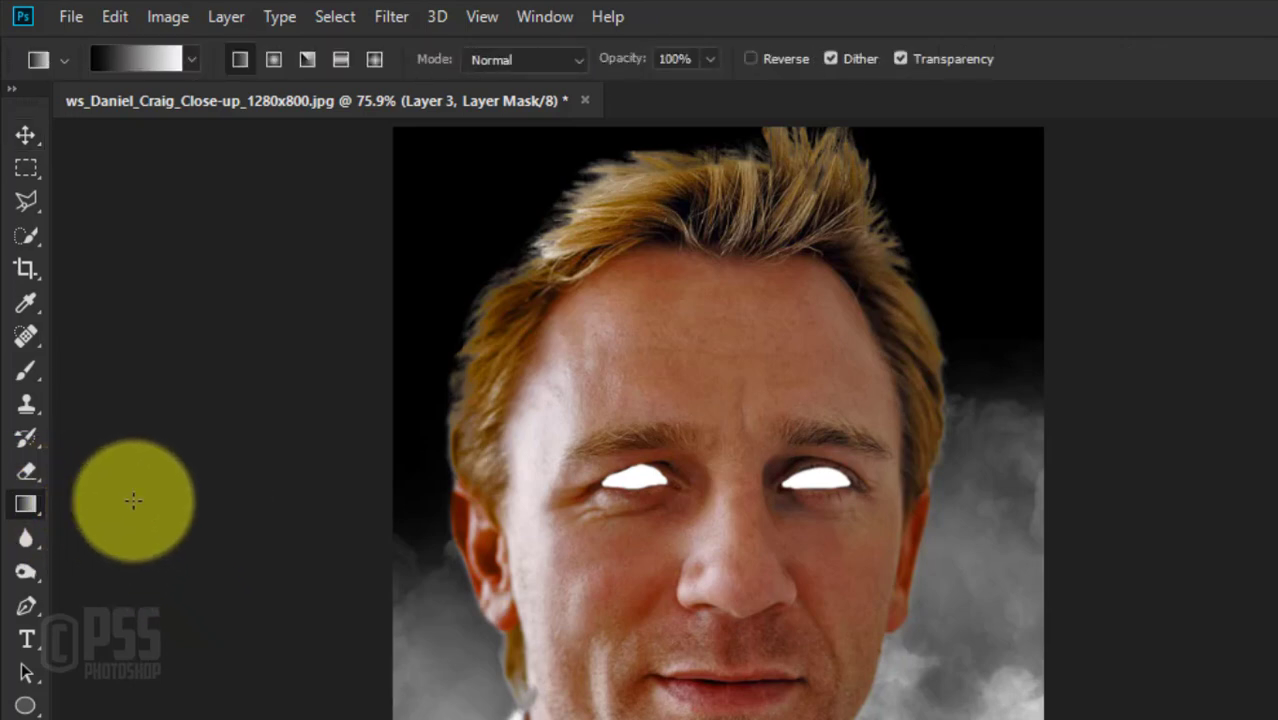
left_click(191, 55)
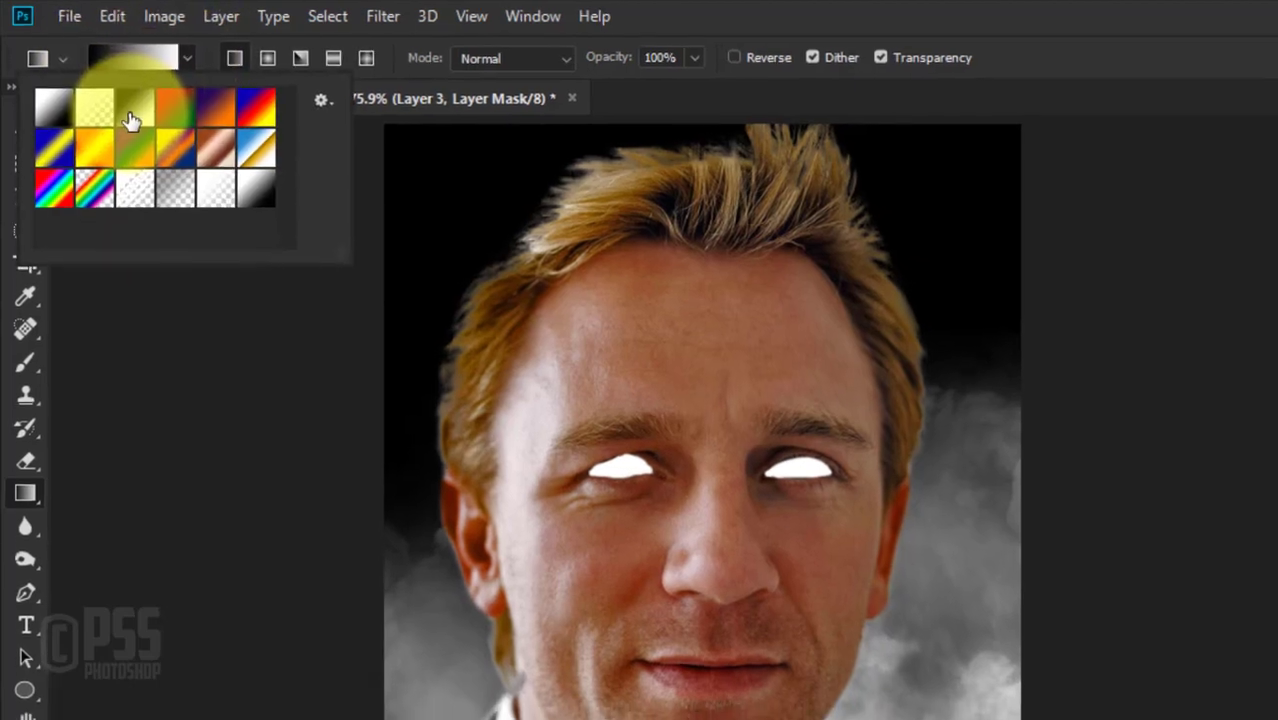
double_click(137, 110)
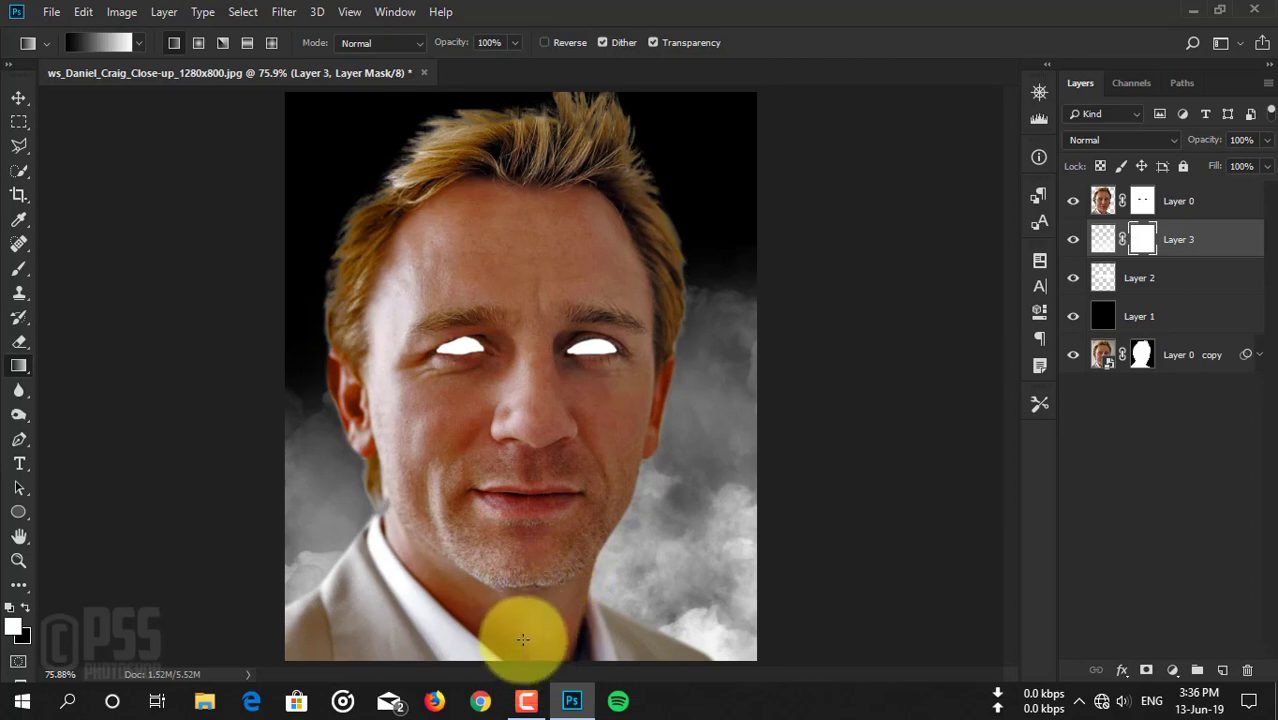
Redraw the mask gradient at 91% opacity from the canvas bottom up to the nose.
mouse_move(522, 657)
left_mouse_down()
mouse_move(504, 274)
mouse_move(522, 256)
left_mouse_up()
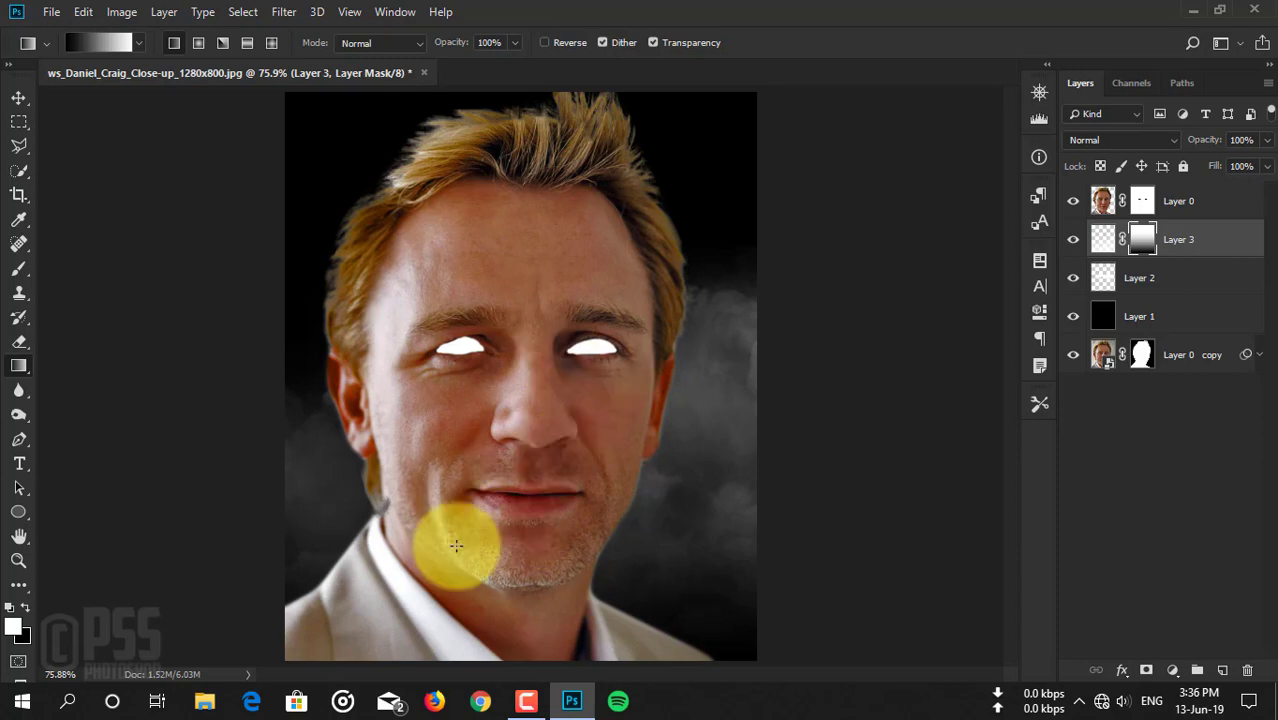
key("ctrl+z")
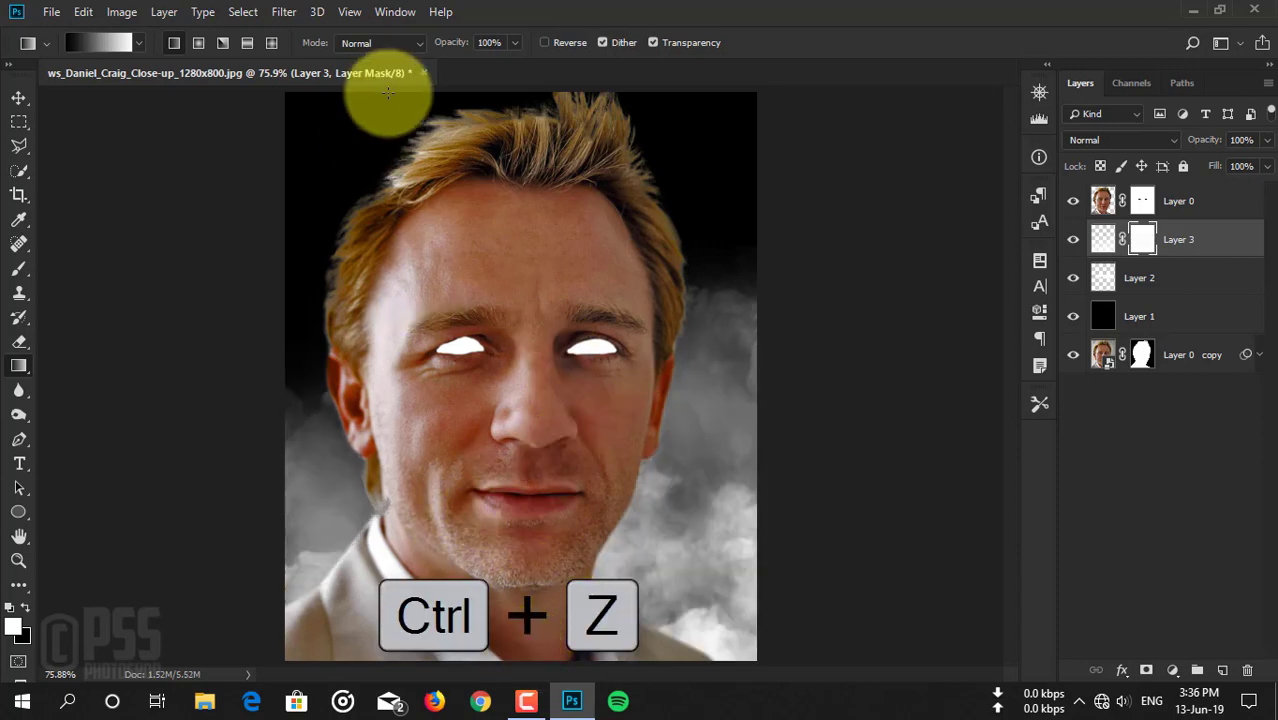
left_click(515, 43)
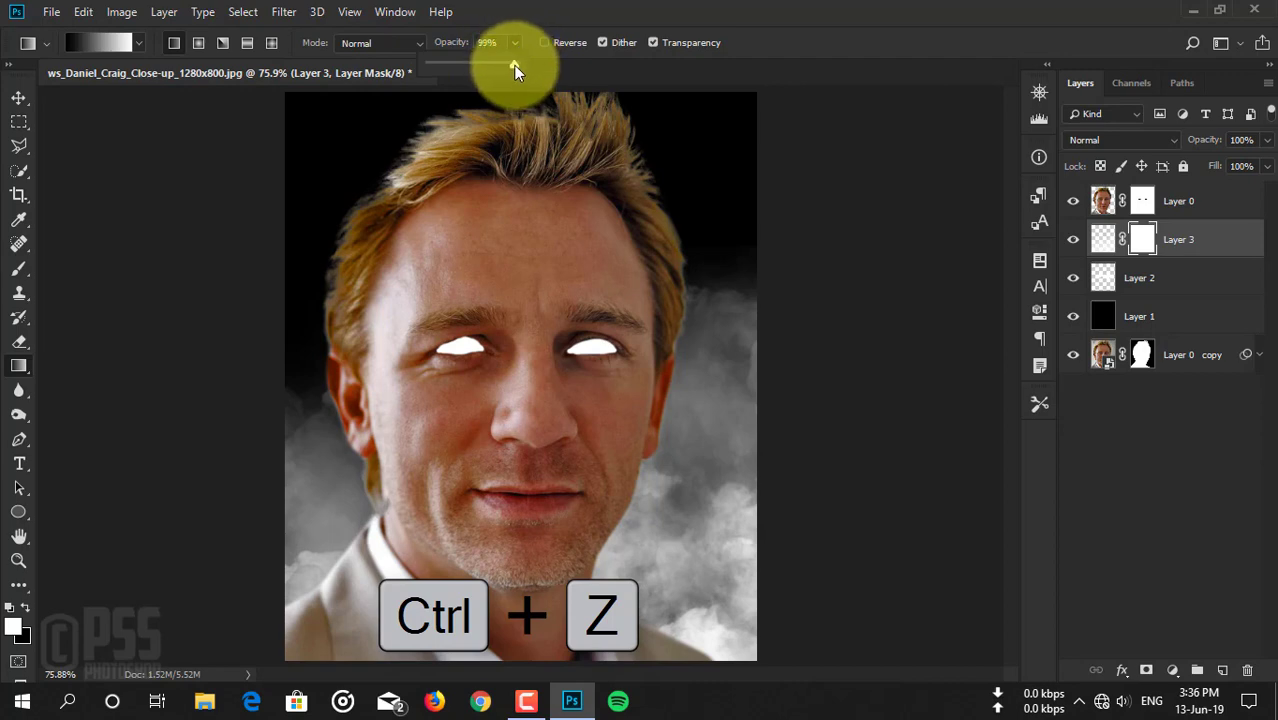
left_click_drag(515, 66, 507, 65)
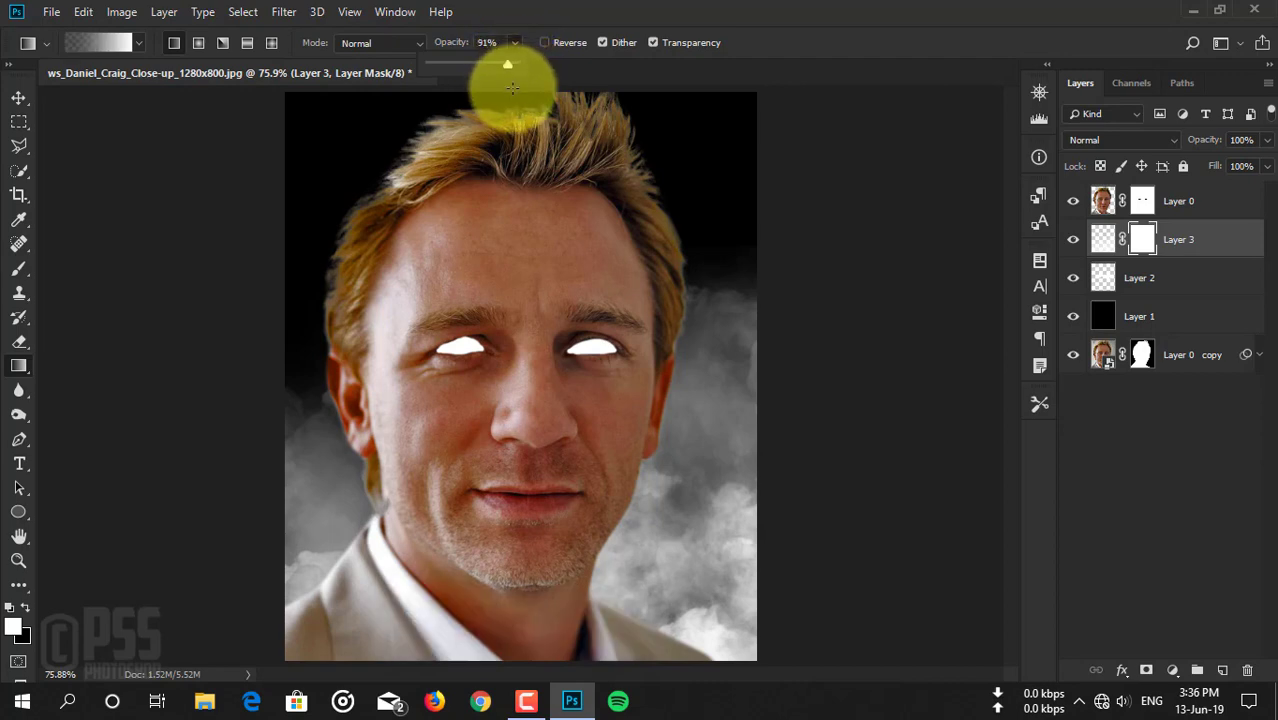
left_click_drag(508, 660, 510, 315)
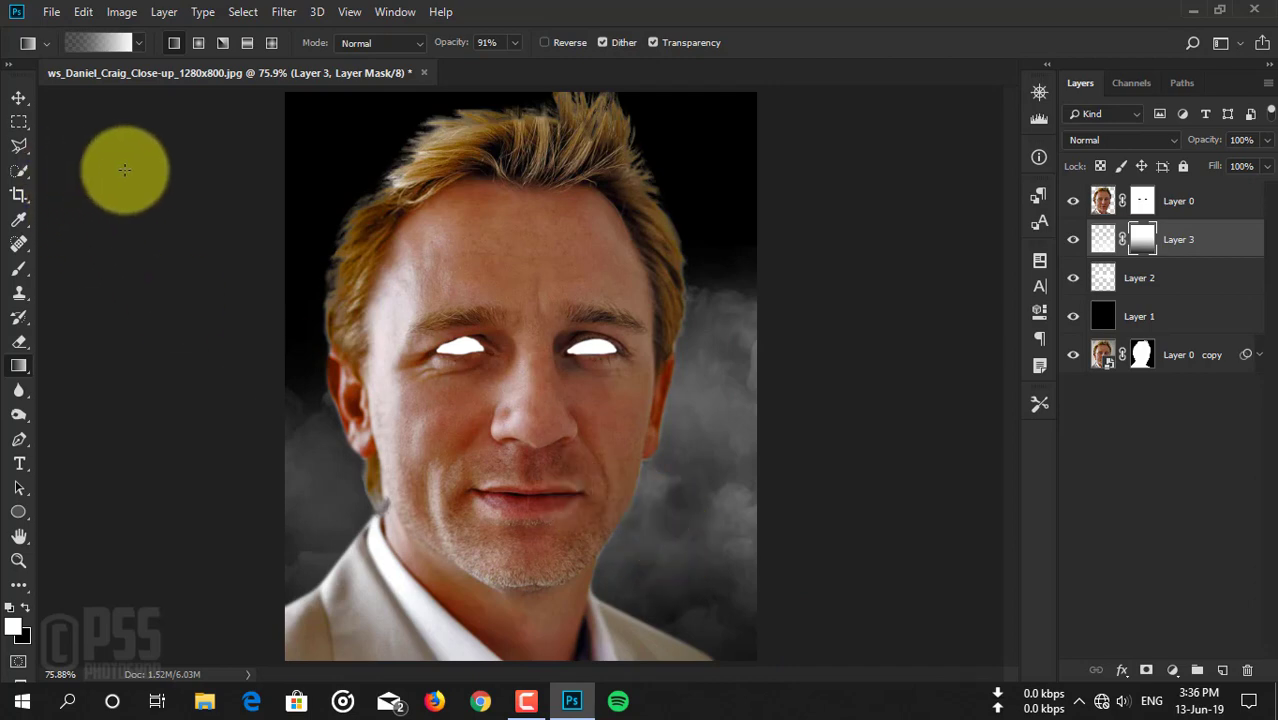
Target Layer 3's pixels and open Image > Adjustments > Hue/Saturation.
left_click(19, 98)
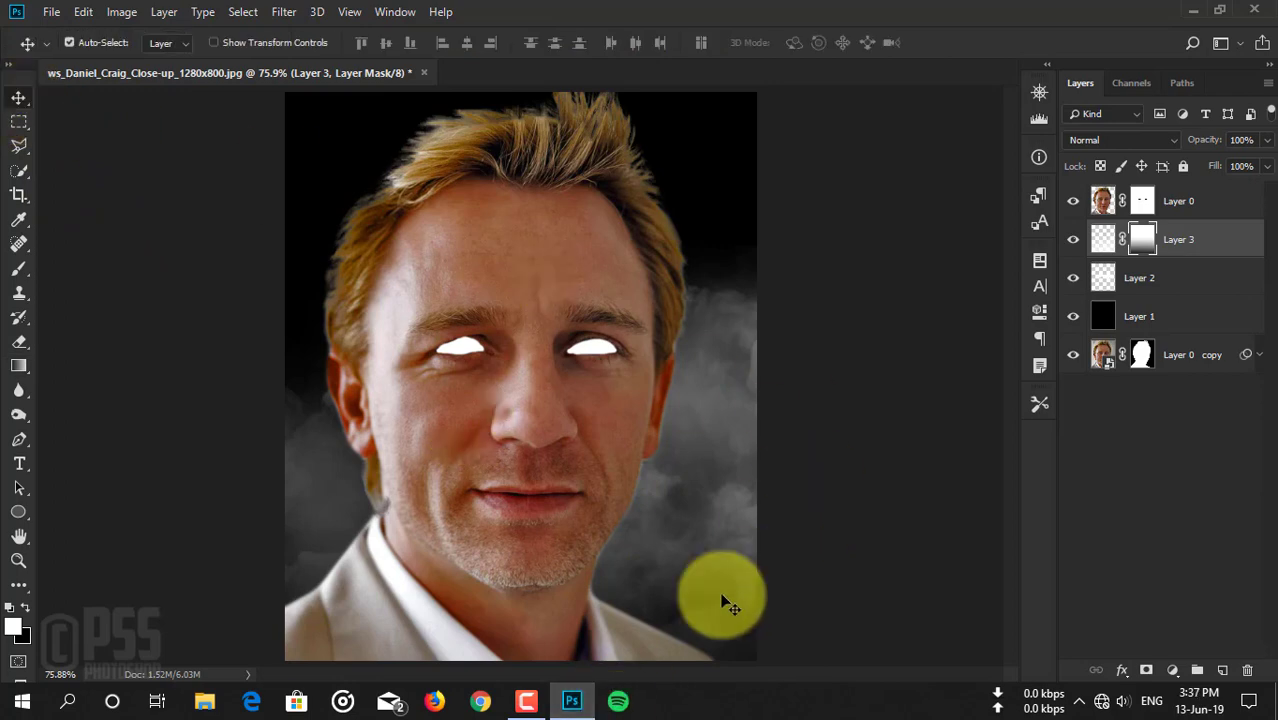
left_click(1177, 243)
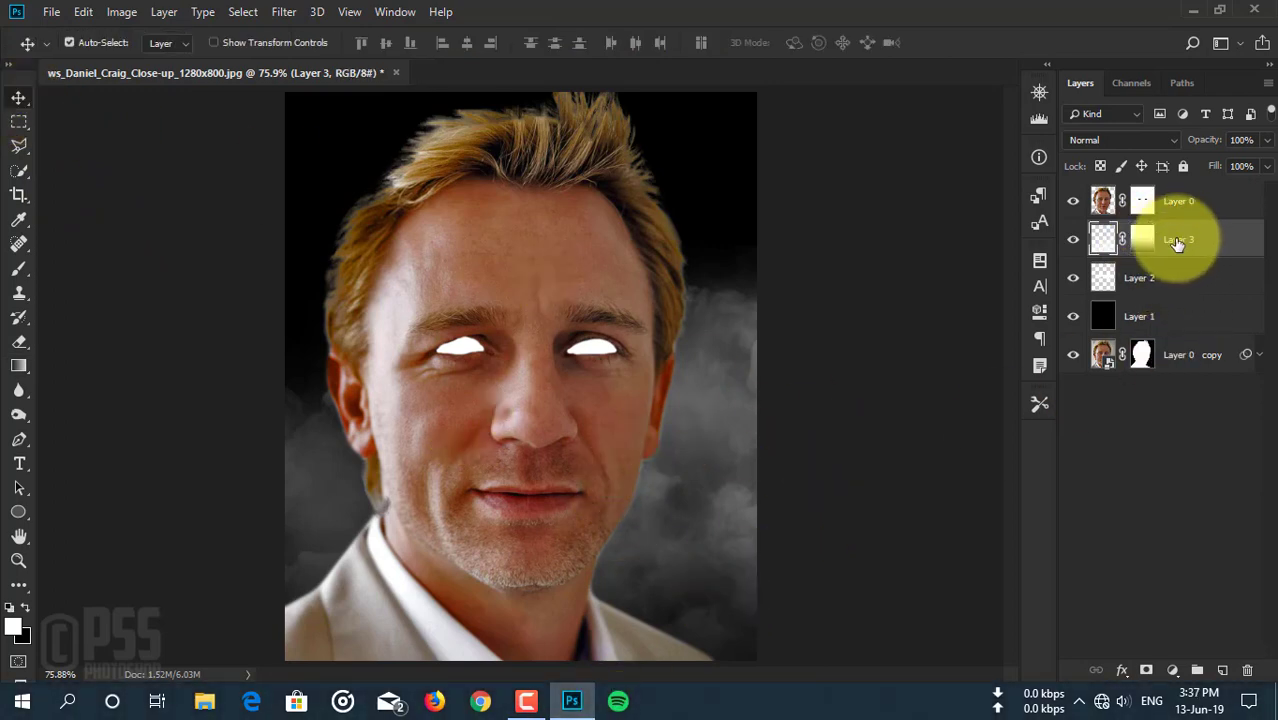
left_click(1142, 239)
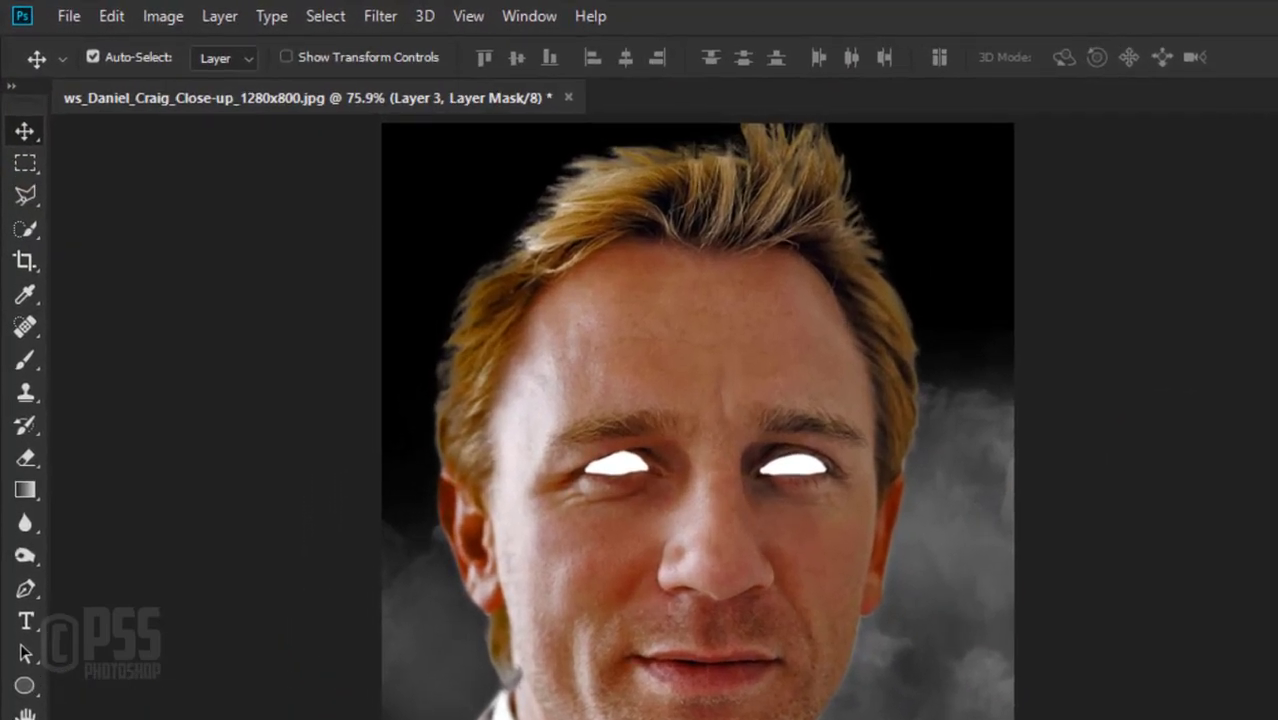
key("ctrl+2")
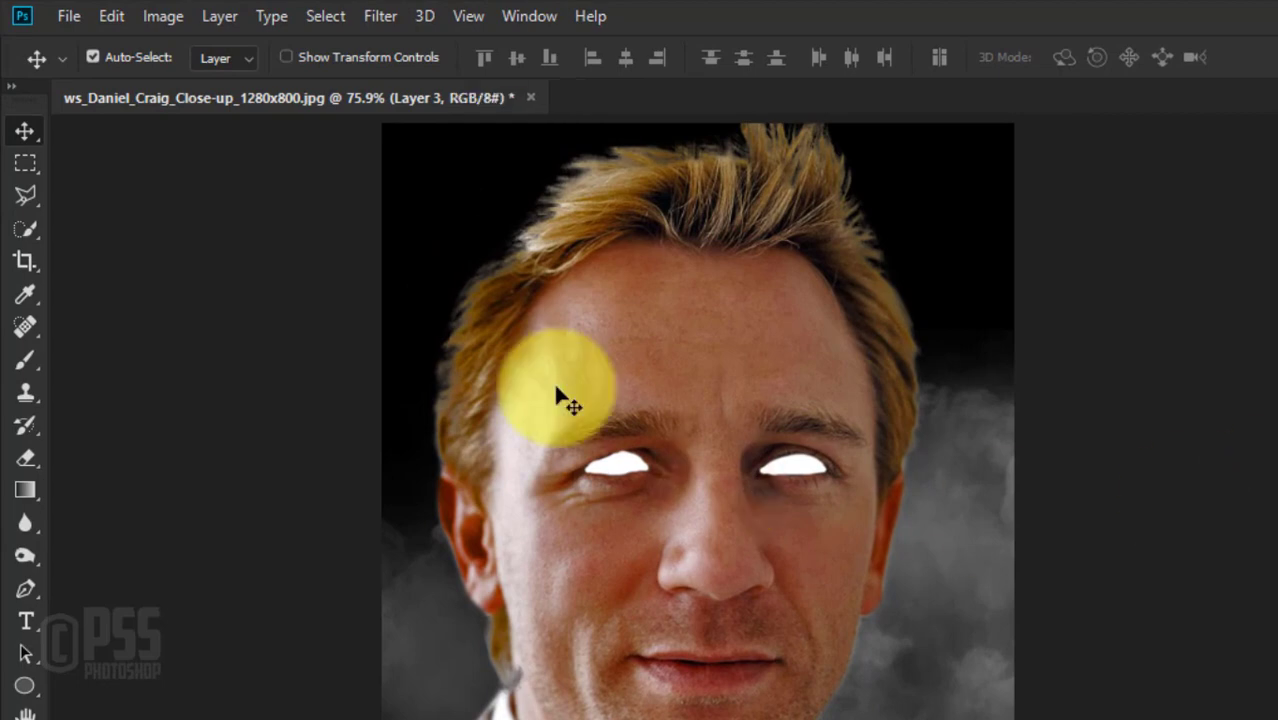
left_click(162, 16)
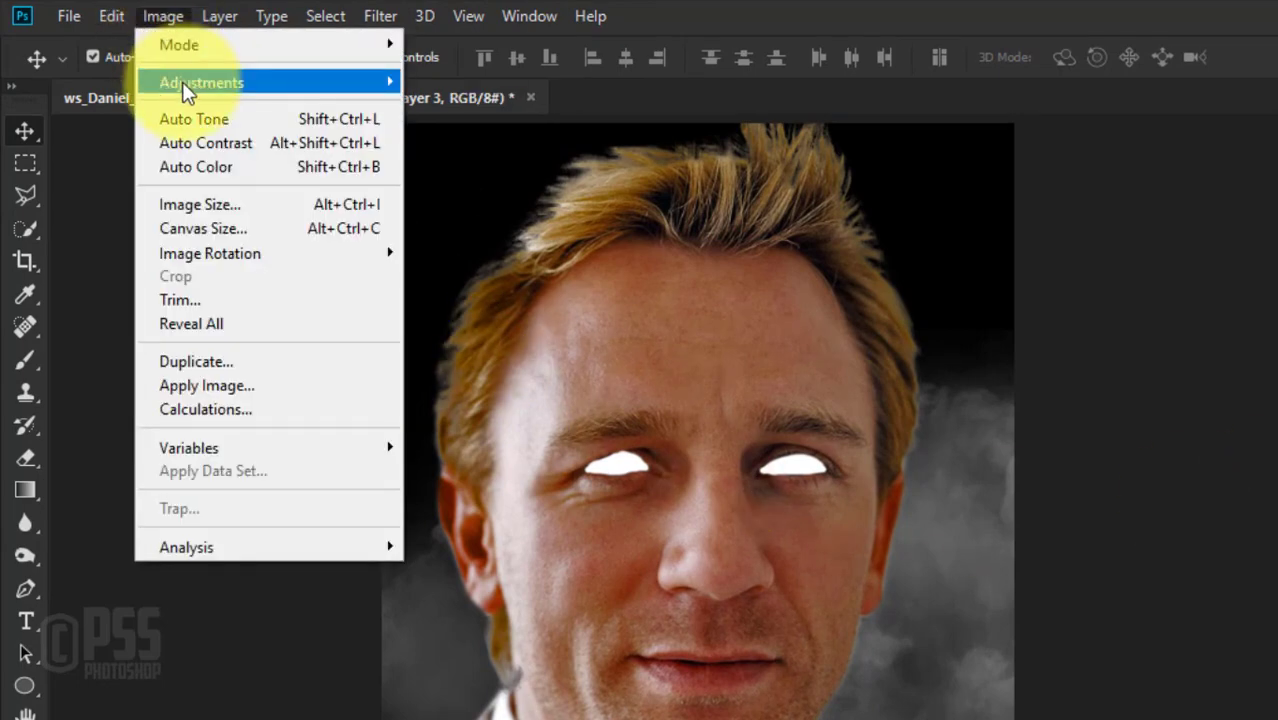
mouse_move(201, 82)
left_click(521, 224)
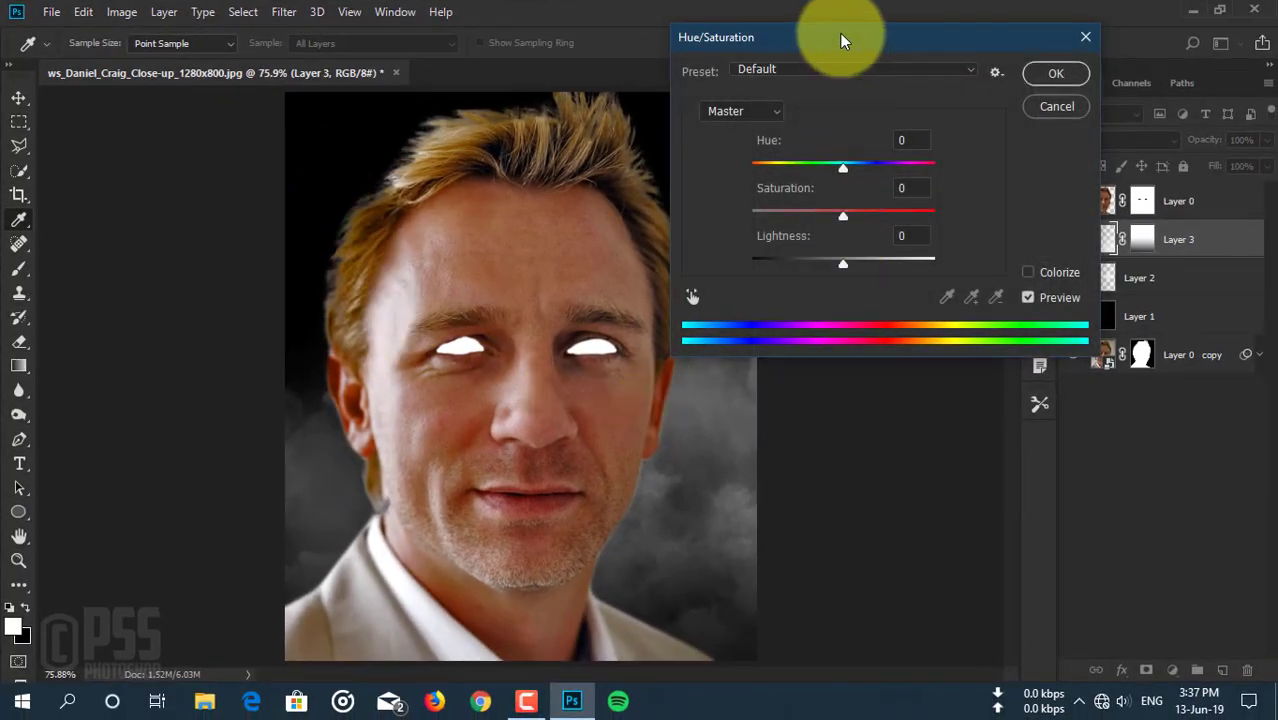
left_click_drag(840, 37, 900, 73)
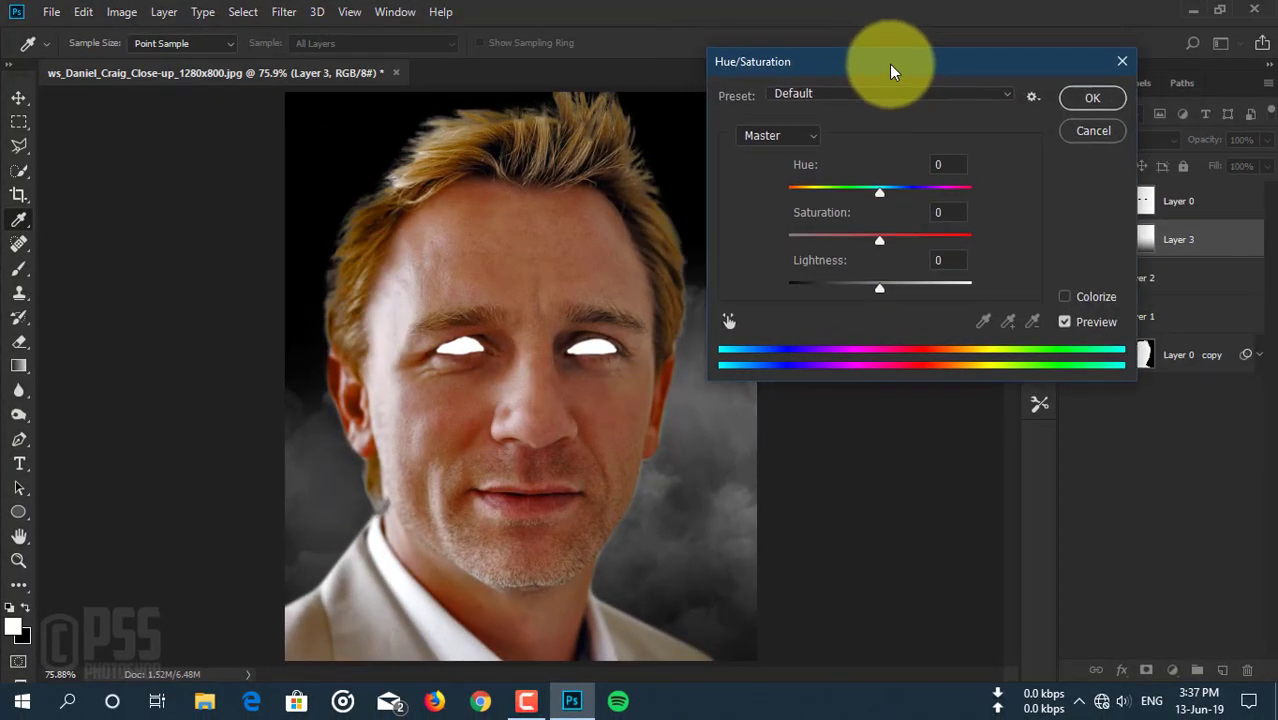
Try Colorize with a greener, more saturated tint, then turn Colorize off.
left_click(1089, 311)
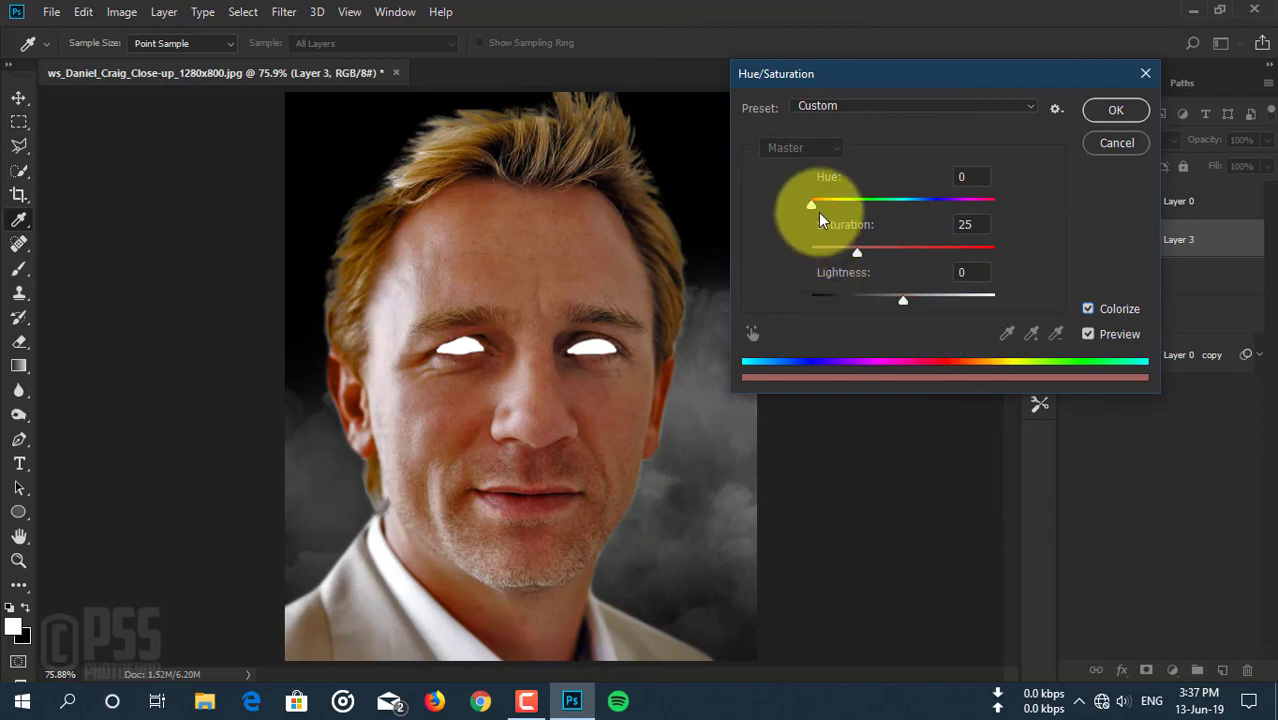
left_click_drag(818, 212, 900, 216)
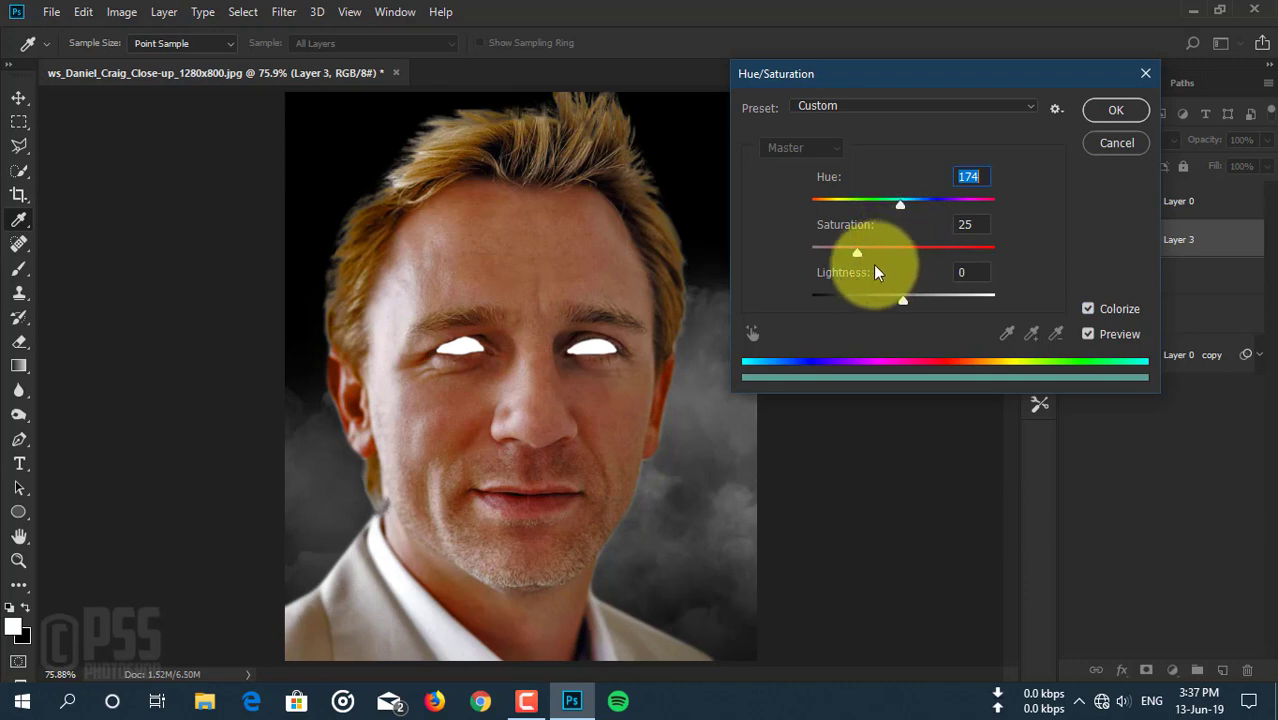
mouse_move(857, 251)
left_mouse_down()
mouse_move(931, 251)
mouse_move(902, 251)
left_mouse_up()
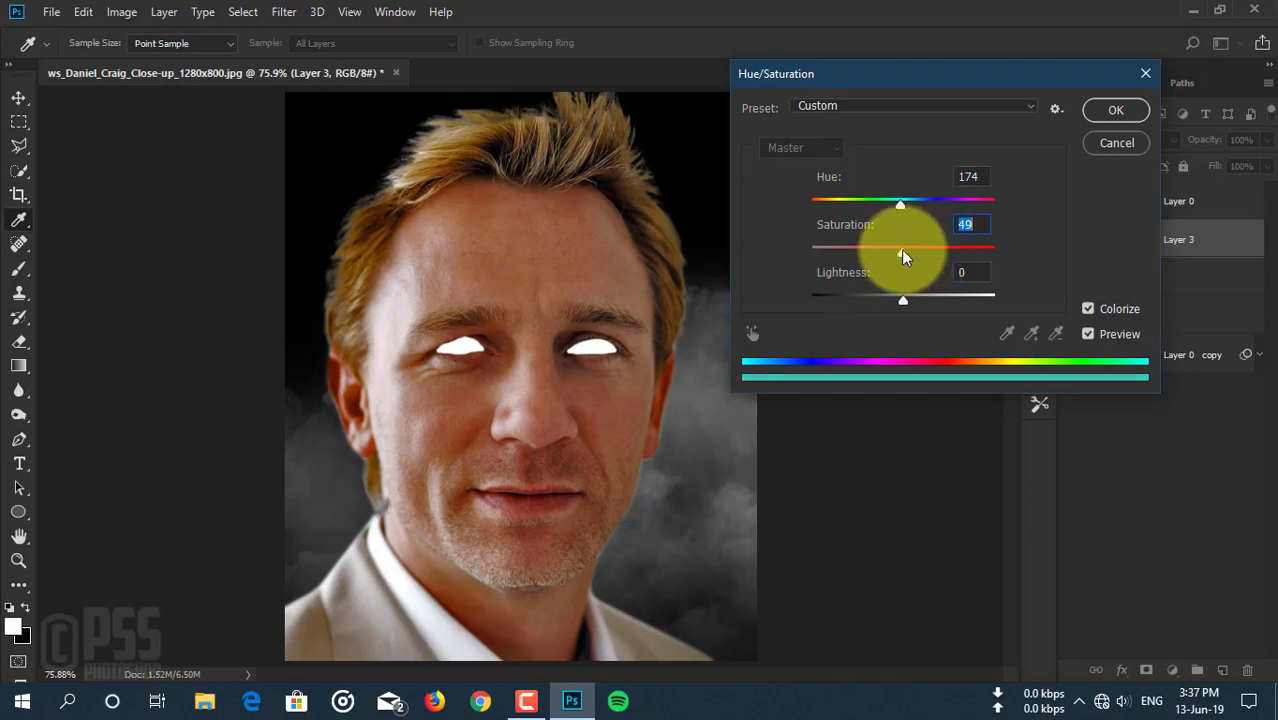
left_click(1088, 310)
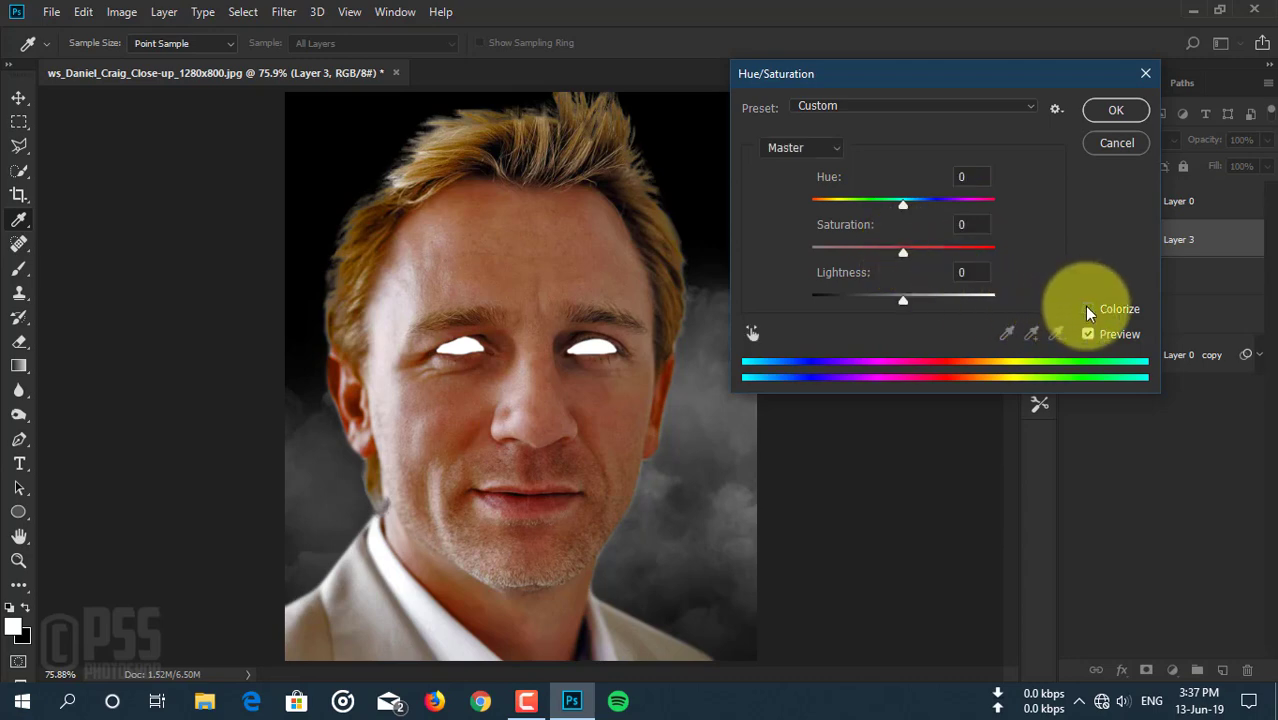
Colorize the fog with Hue 174, Saturation 49, Lightness -22 and apply it.
left_click(1088, 310)
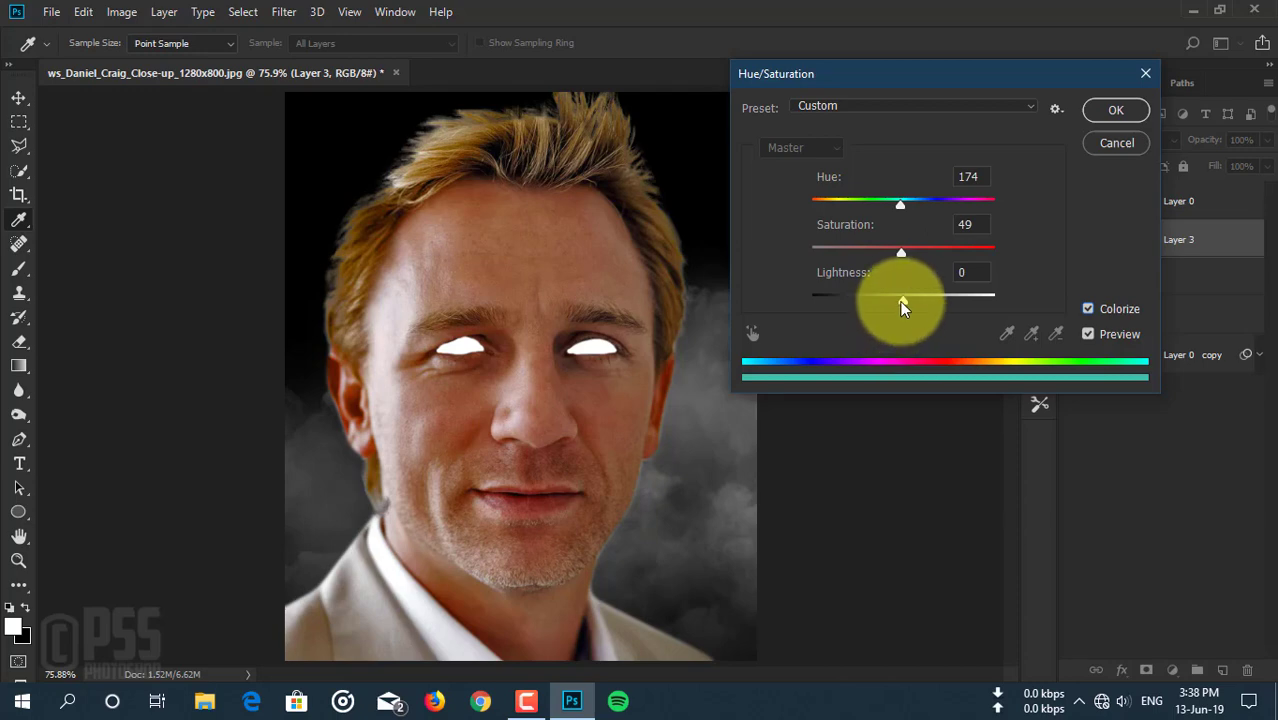
mouse_move(902, 300)
left_mouse_down()
mouse_move(850, 298)
mouse_move(882, 298)
left_mouse_up()
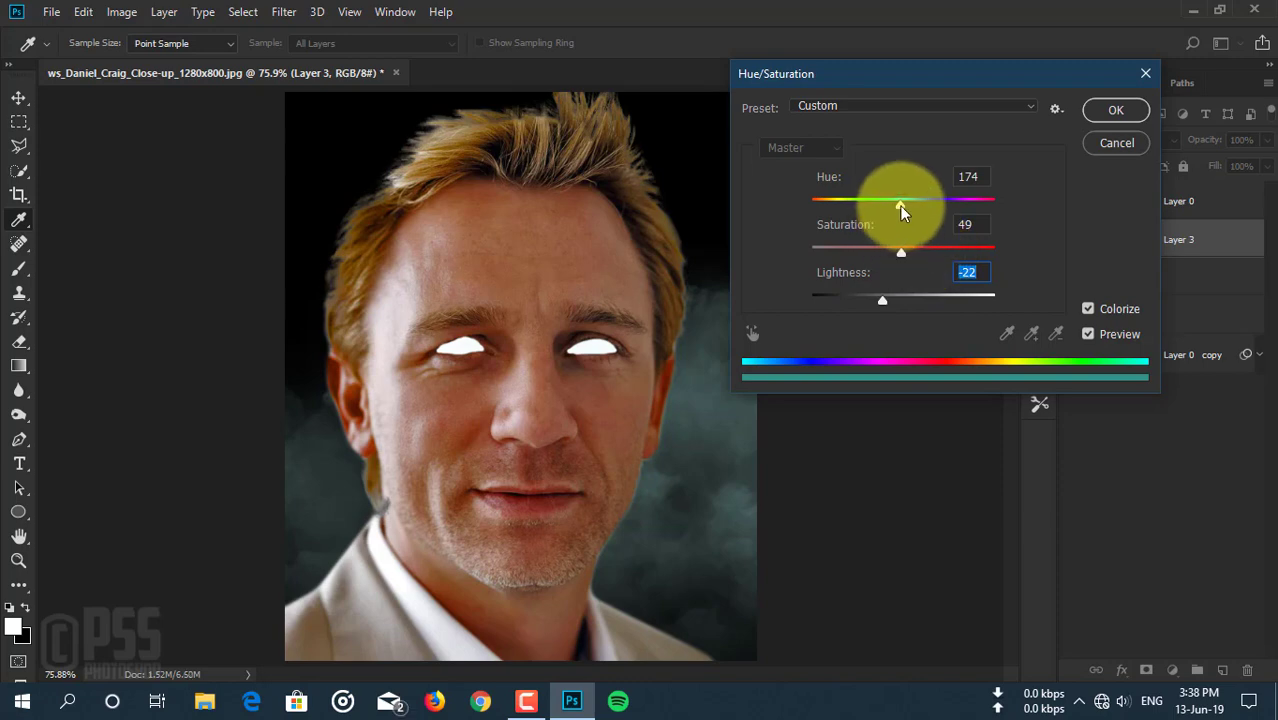
mouse_move(900, 205)
left_mouse_down()
mouse_move(928, 208)
mouse_move(891, 212)
mouse_move(880, 316)
mouse_move(837, 304)
mouse_move(912, 308)
mouse_move(885, 309)
mouse_move(895, 300)
left_mouse_up()
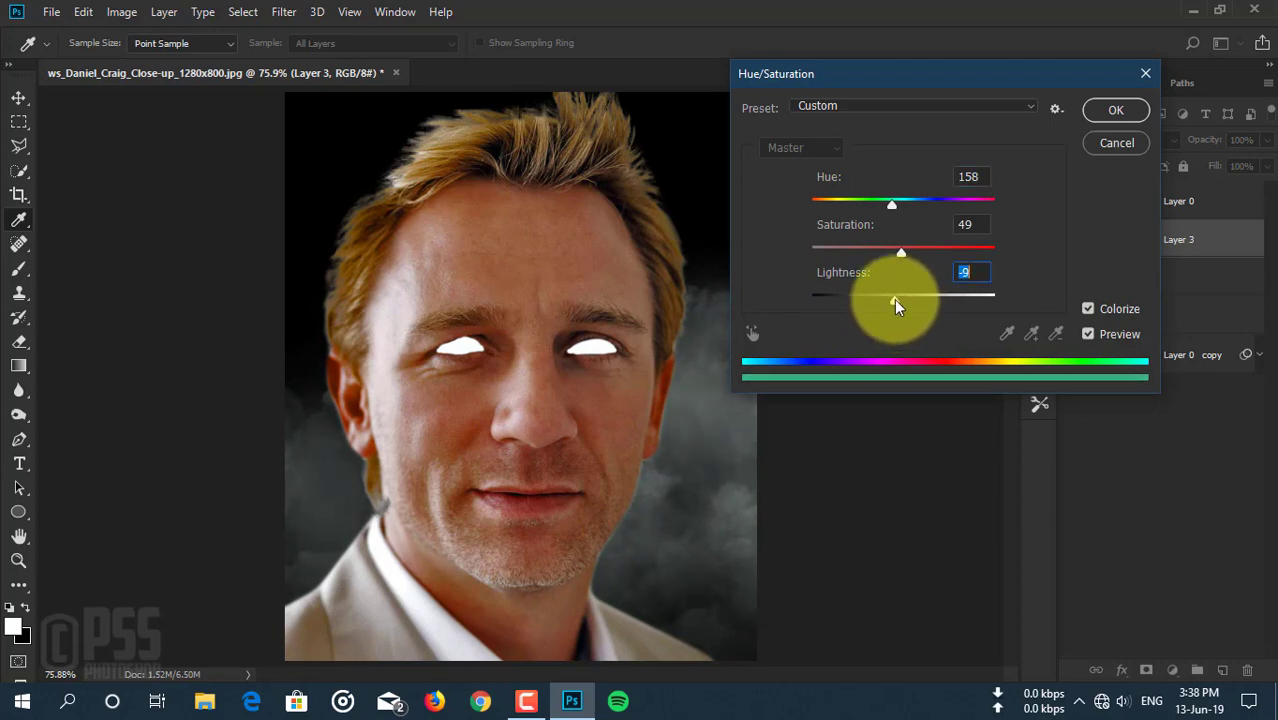
mouse_move(895, 203)
left_mouse_down()
mouse_move(945, 200)
mouse_move(888, 200)
left_mouse_up()
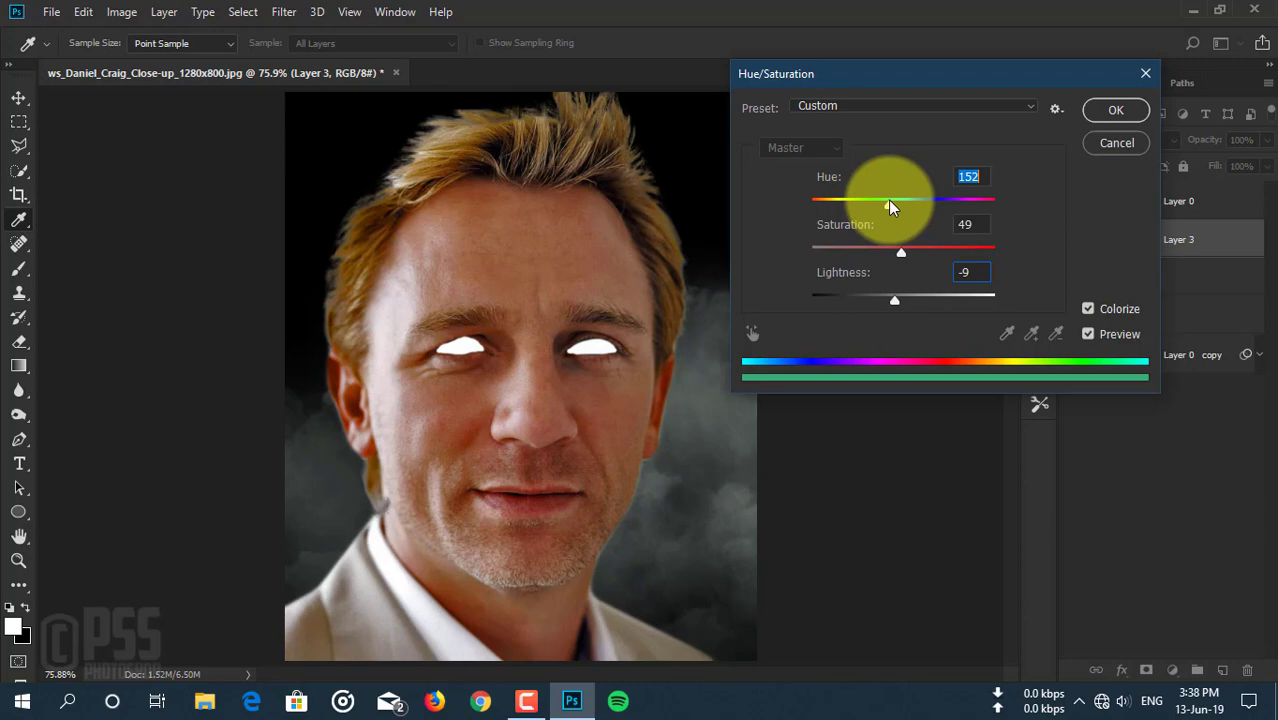
left_click_drag(889, 201, 900, 197)
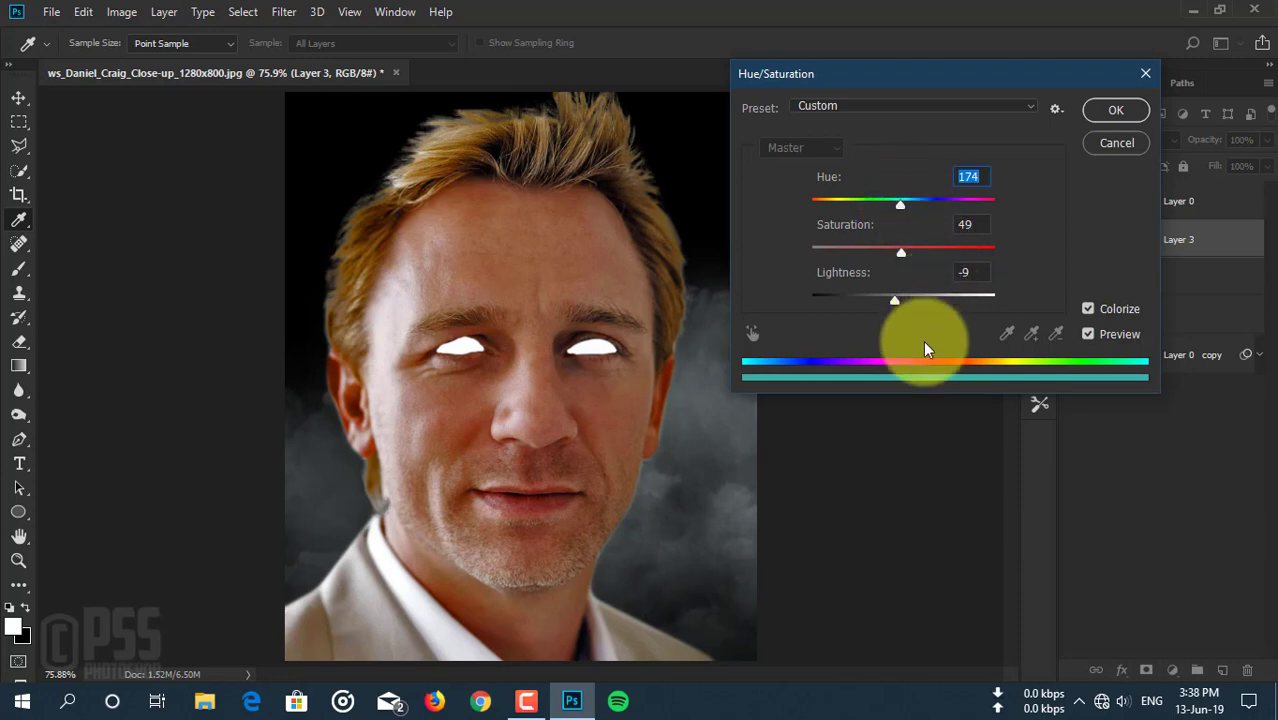
left_click_drag(894, 299, 882, 300)
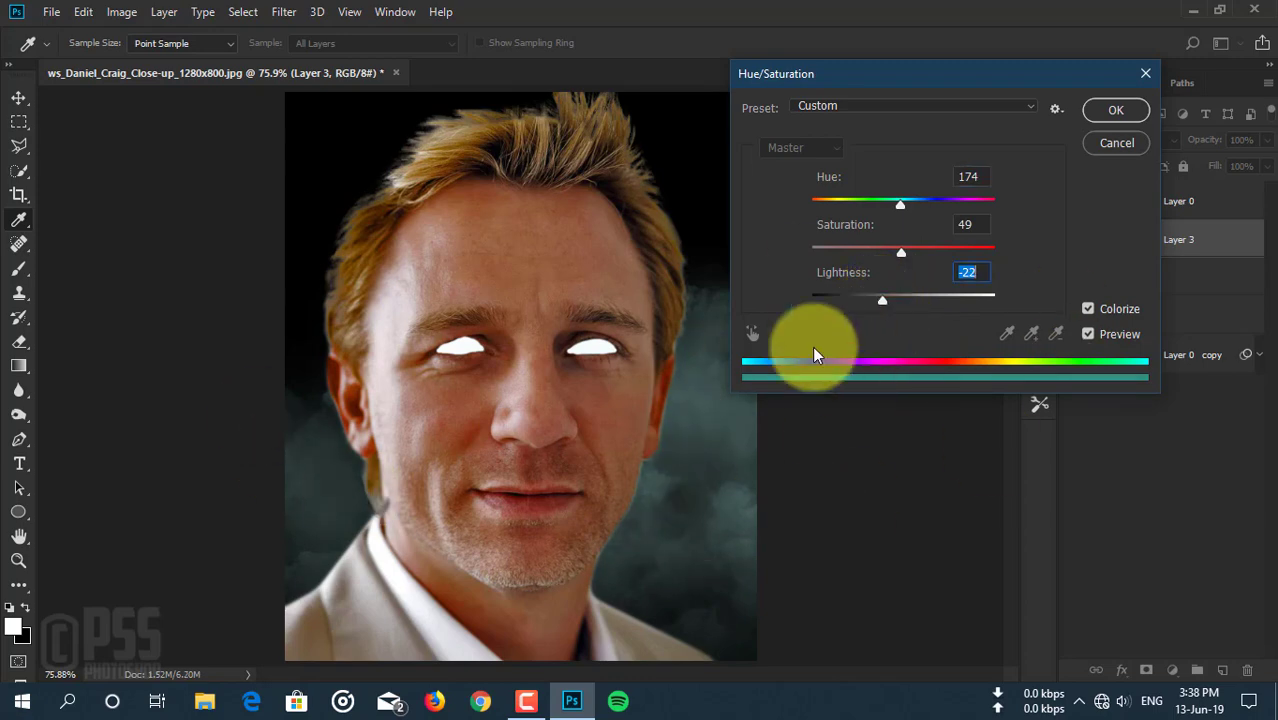
left_click(1116, 111)
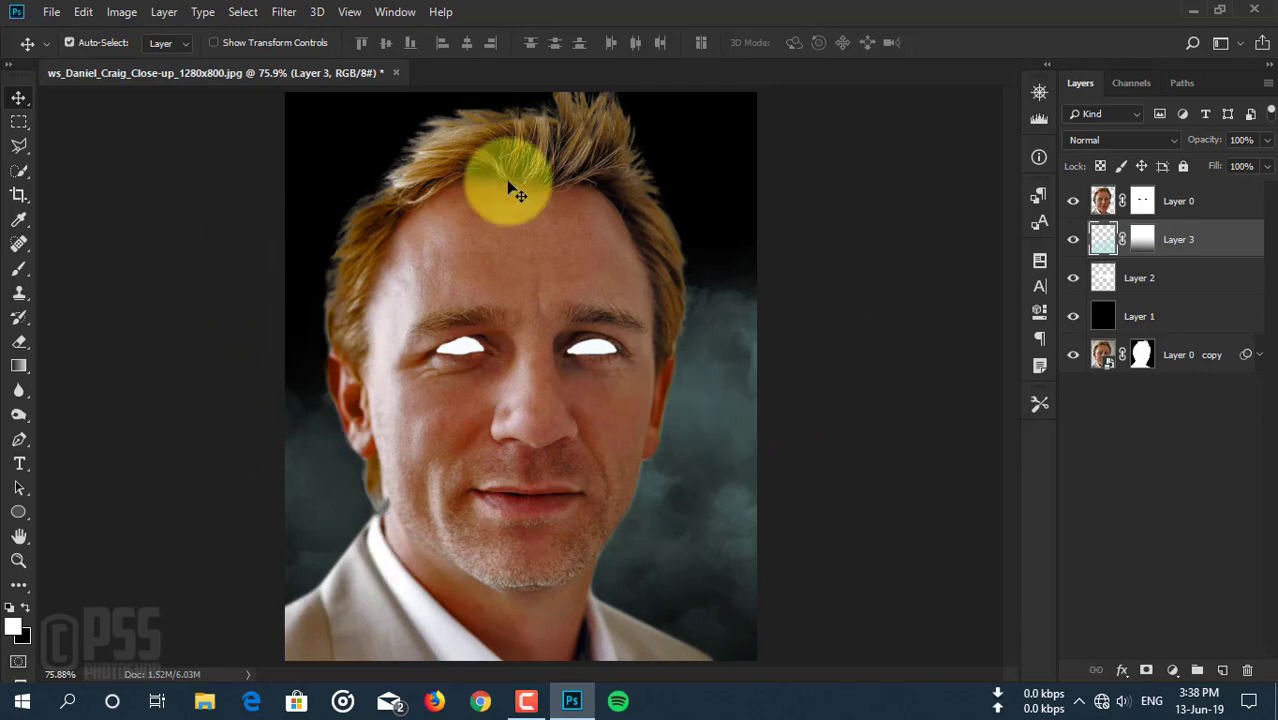
Place the starfield image as an embedded smart object via File > Place Embedded.
left_click(52, 14)
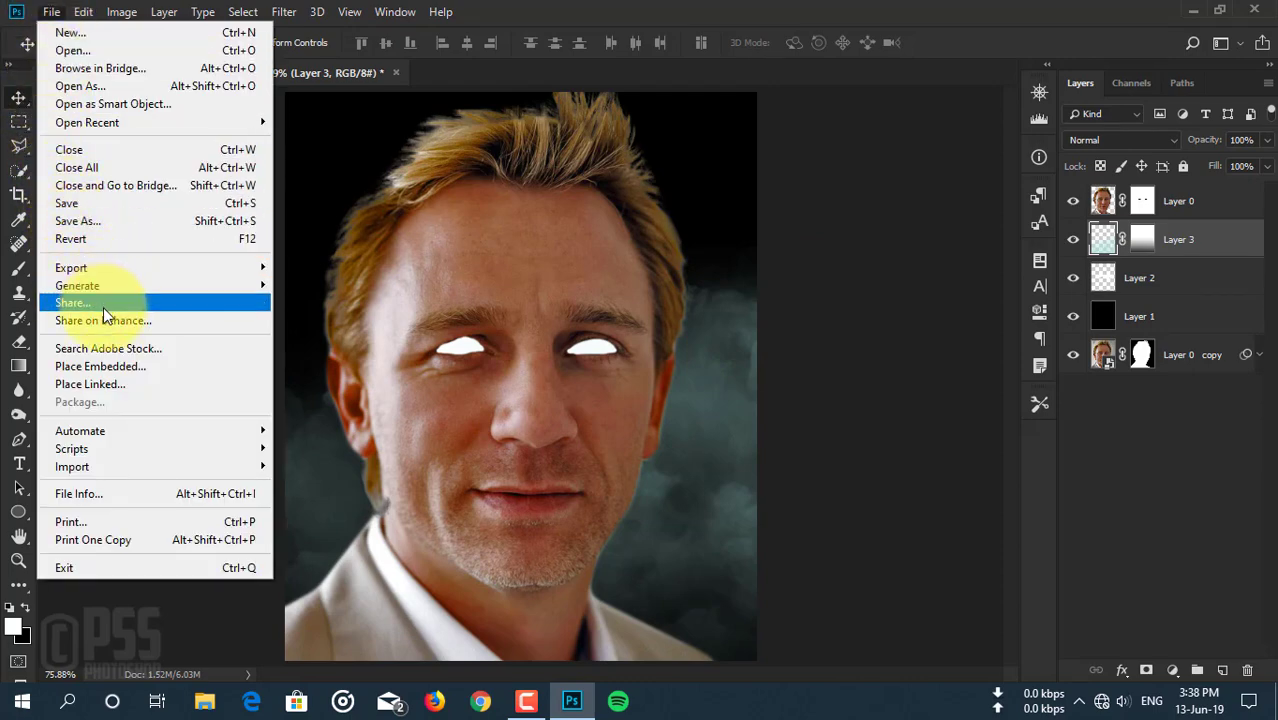
left_click(175, 375)
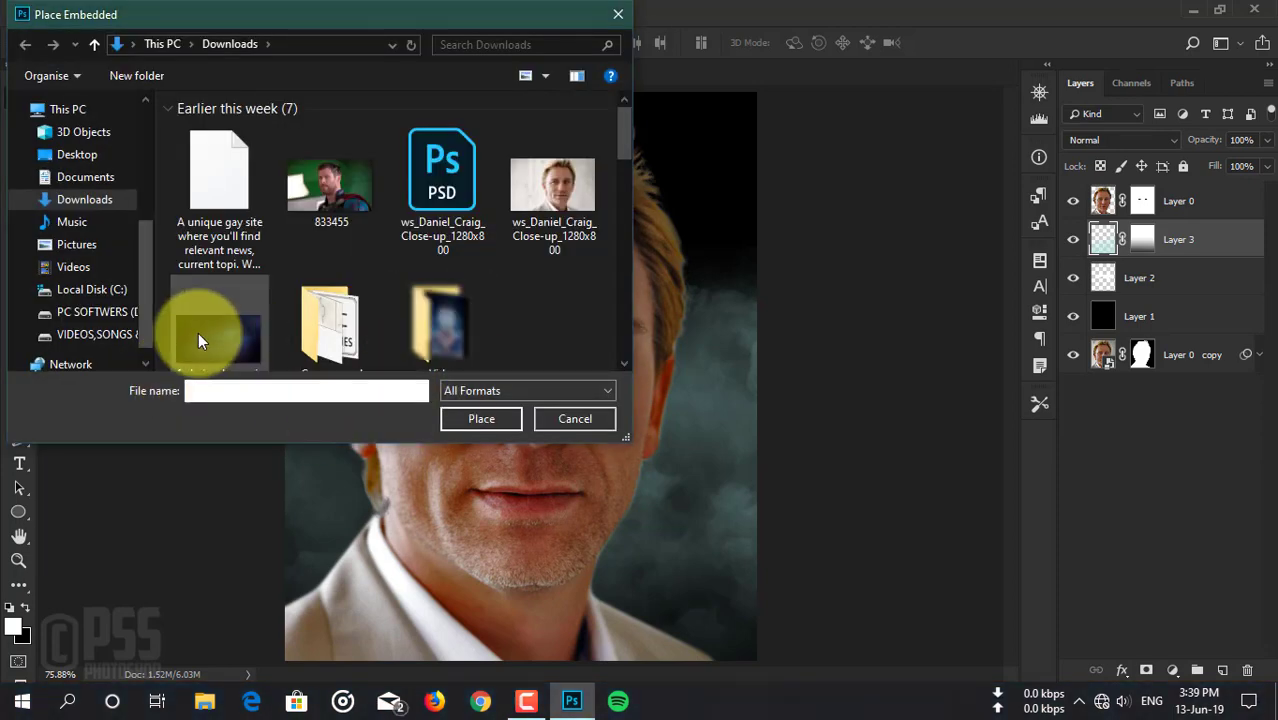
left_click(198, 332)
left_click(481, 418)
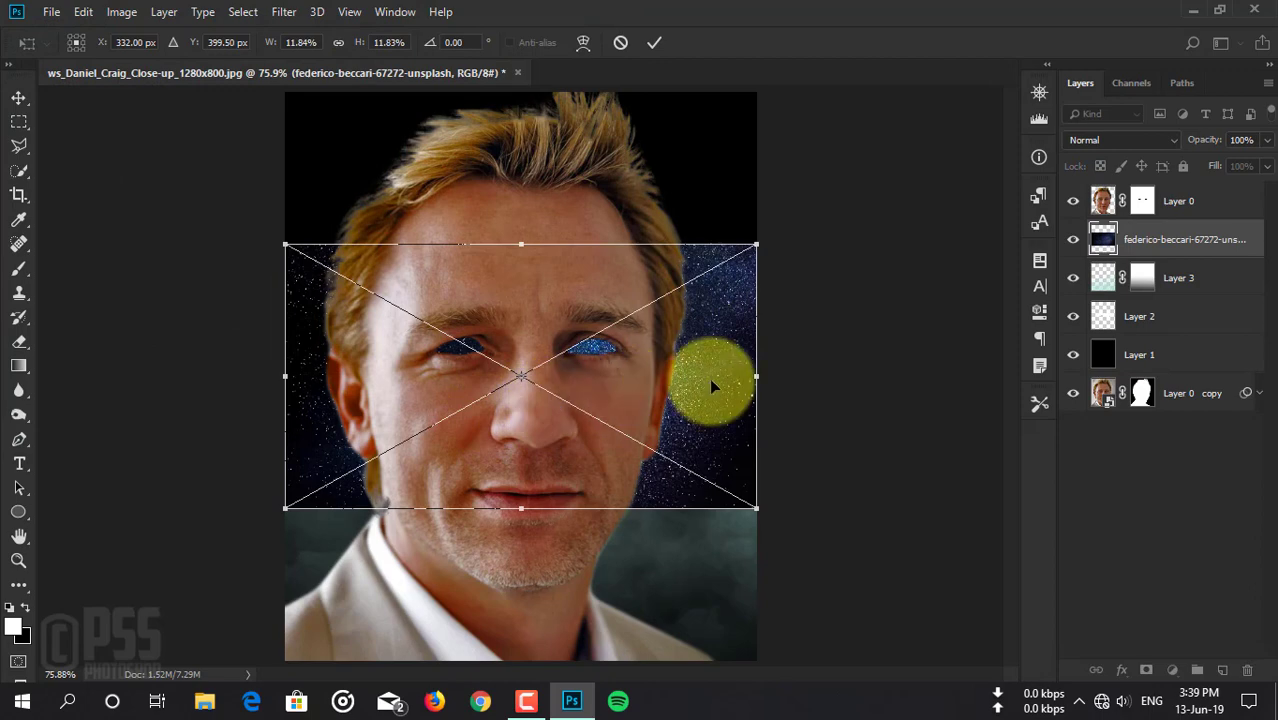
Move and enlarge the starfield across the top of the canvas and commit it.
mouse_move(711, 381)
left_mouse_down()
mouse_move(705, 211)
mouse_move(716, 213)
mouse_move(711, 250)
left_mouse_up()
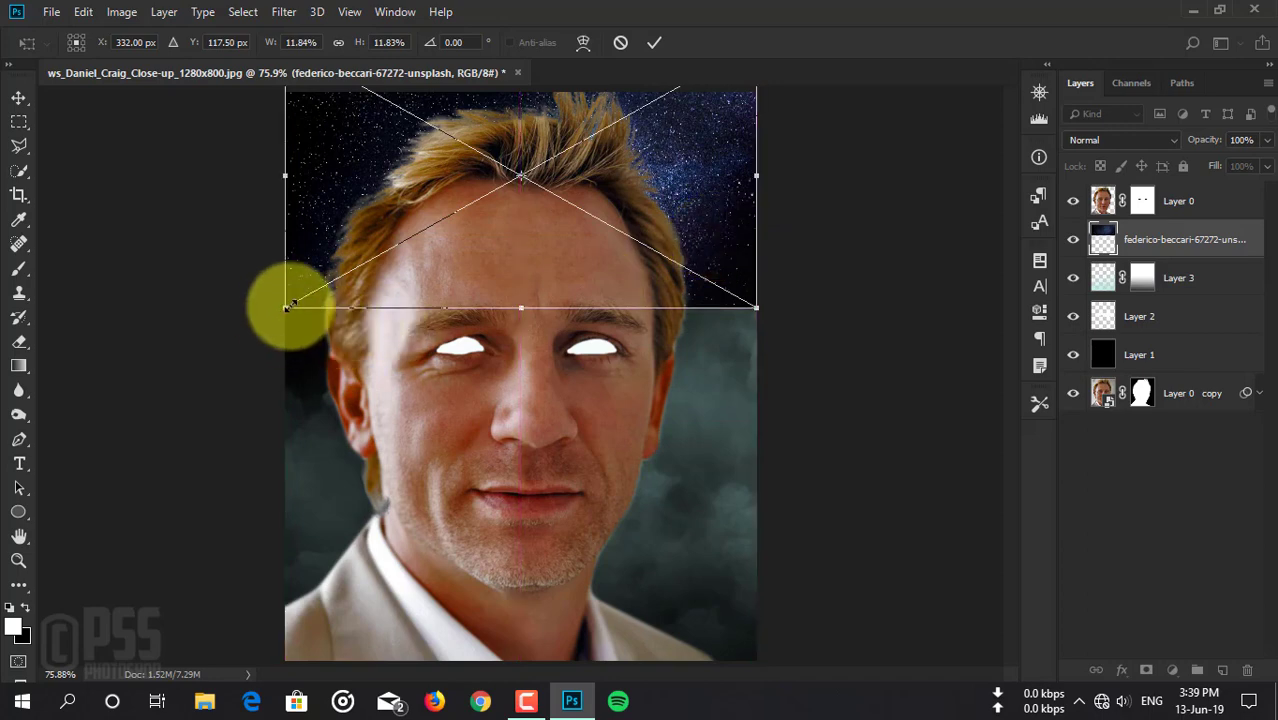
left_click_drag(287, 307, 250, 353)
mouse_move(665, 181)
left_mouse_down()
mouse_move(723, 203)
mouse_move(683, 202)
left_mouse_up()
mouse_move(770, 379)
left_mouse_down()
mouse_move(858, 400)
mouse_move(907, 394)
left_mouse_up()
left_click_drag(850, 280, 784, 251)
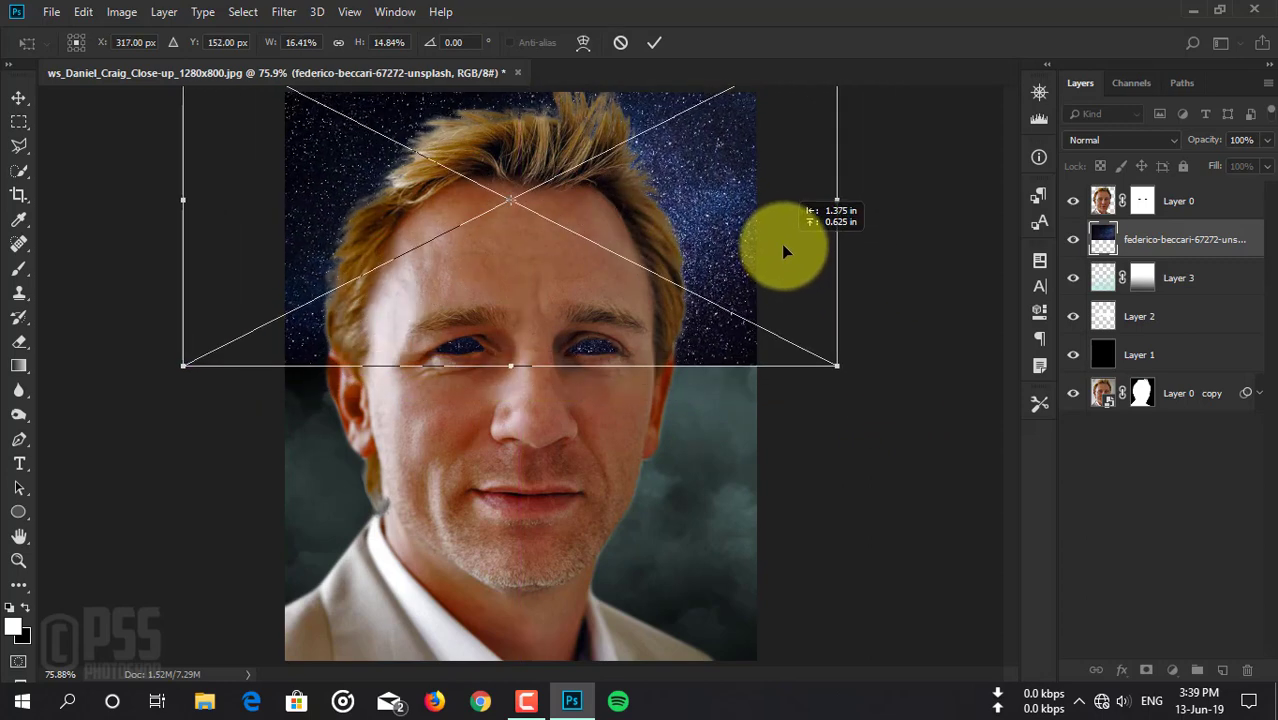
left_click(655, 44)
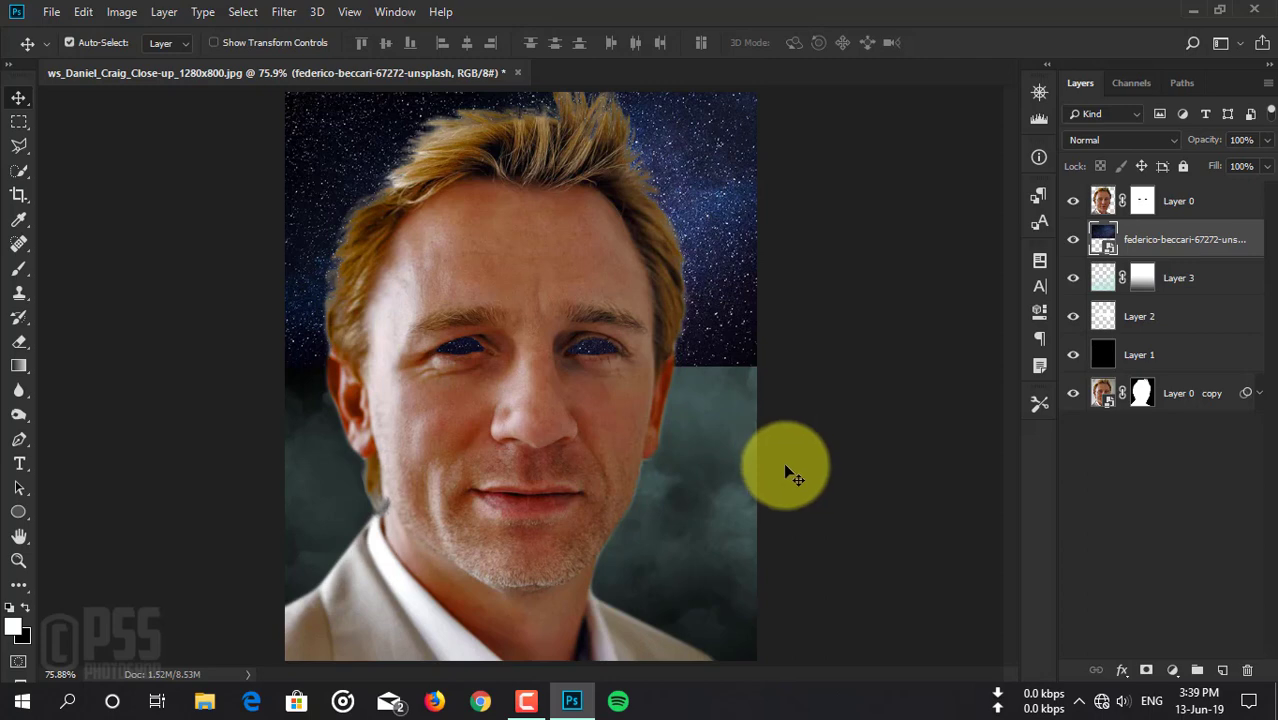
Adjust the starfield layer's opacity up and down until it settles at 64%.
left_click(1266, 140)
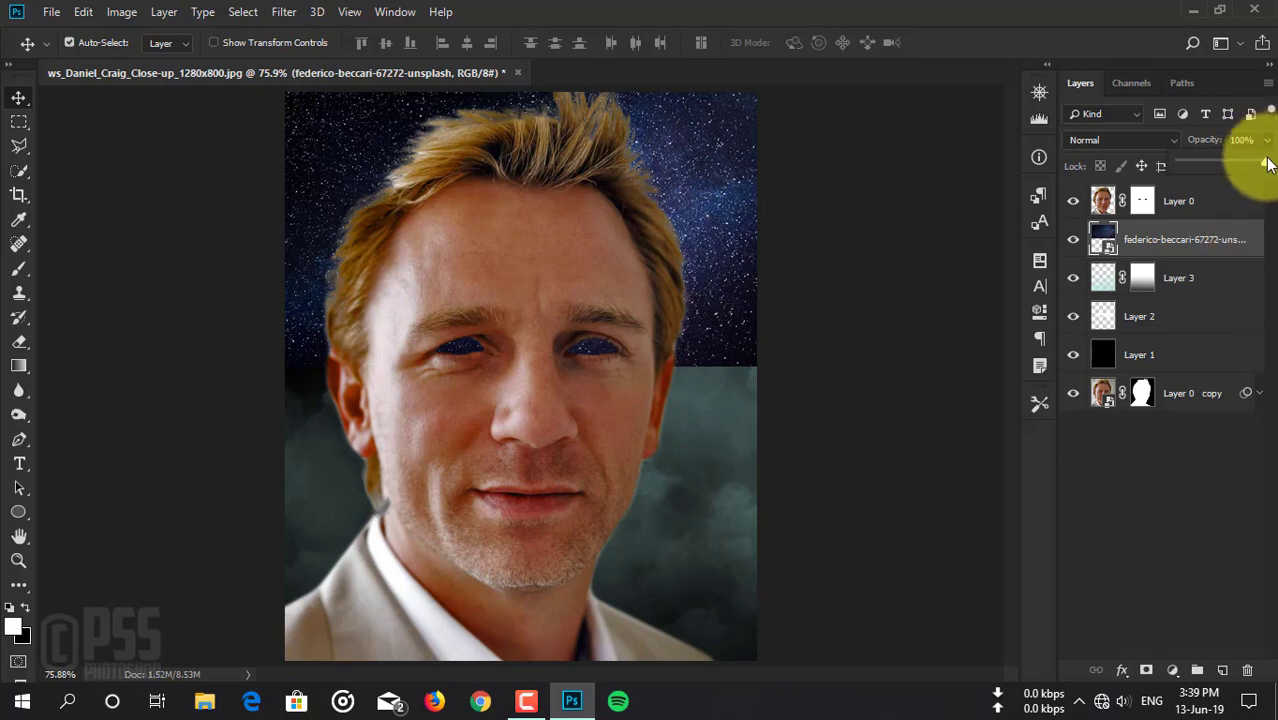
left_click_drag(1266, 163, 1216, 166)
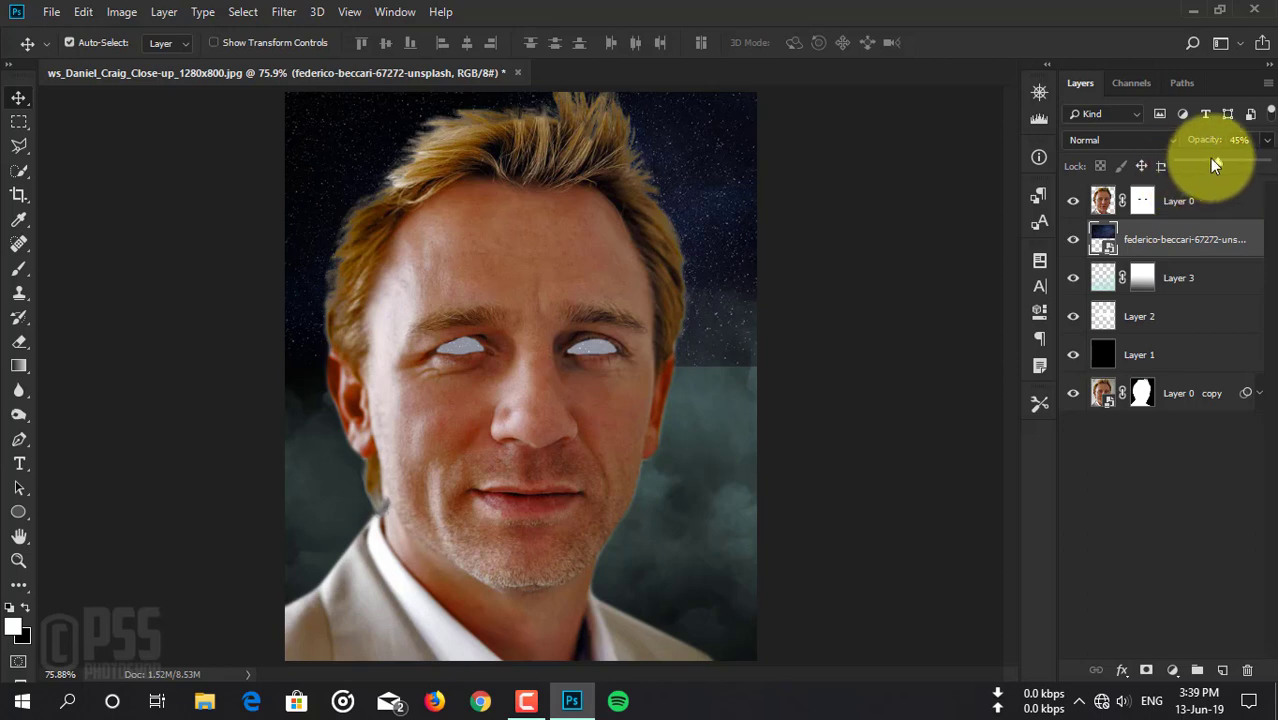
left_click_drag(1211, 158, 1204, 168)
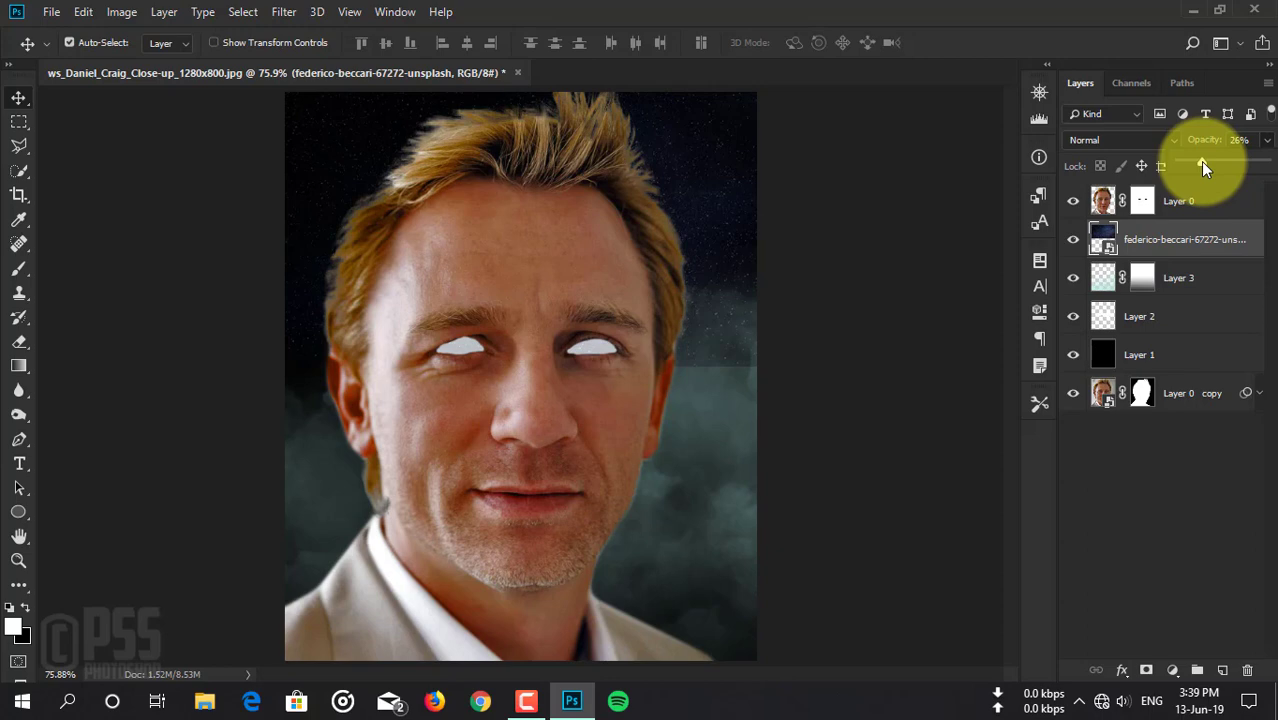
left_click_drag(1202, 161, 1214, 166)
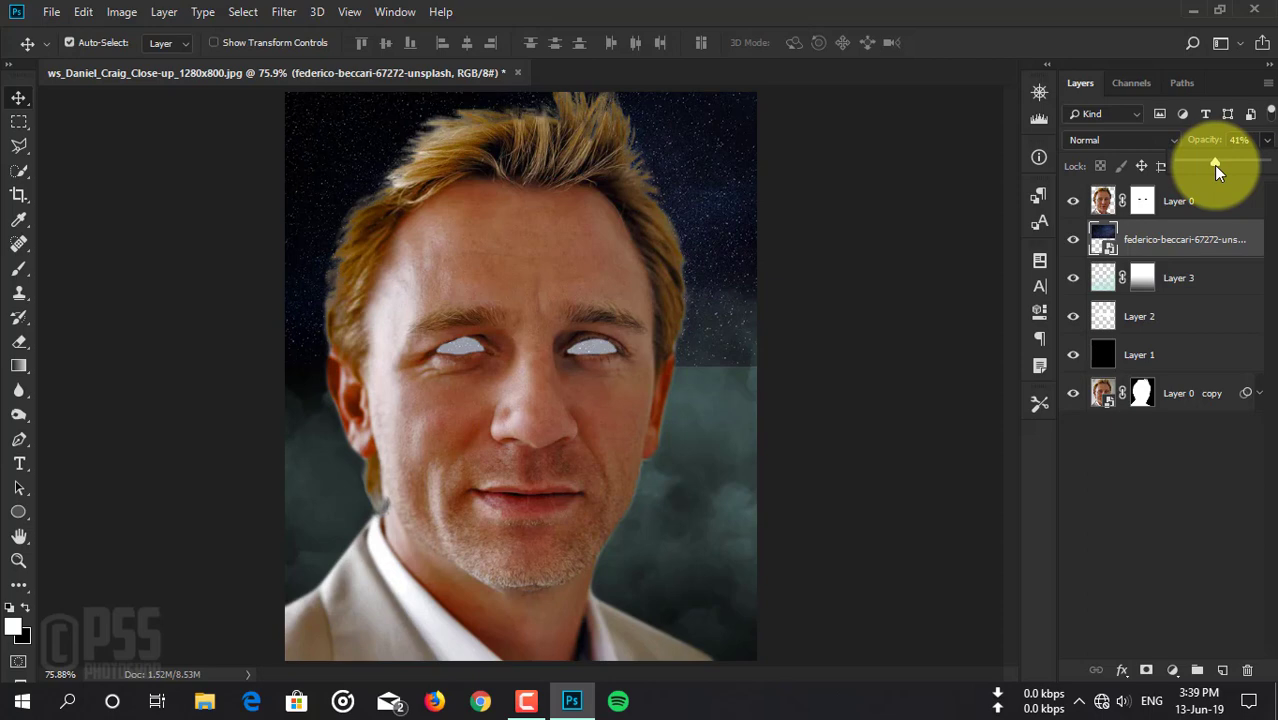
mouse_move(1216, 166)
left_mouse_down()
mouse_move(1247, 165)
mouse_move(1235, 170)
left_mouse_up()
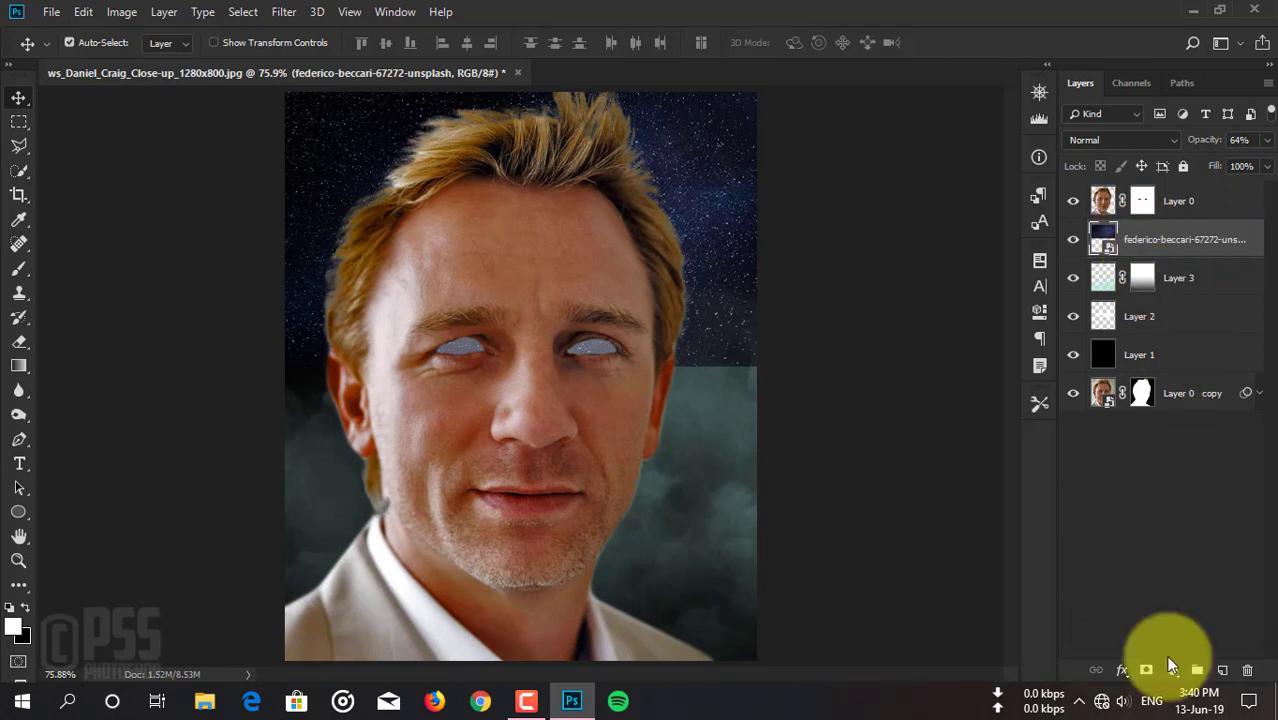
Mask the starfield layer and fade the sky with a 72% opacity gradient.
left_click(1145, 676)
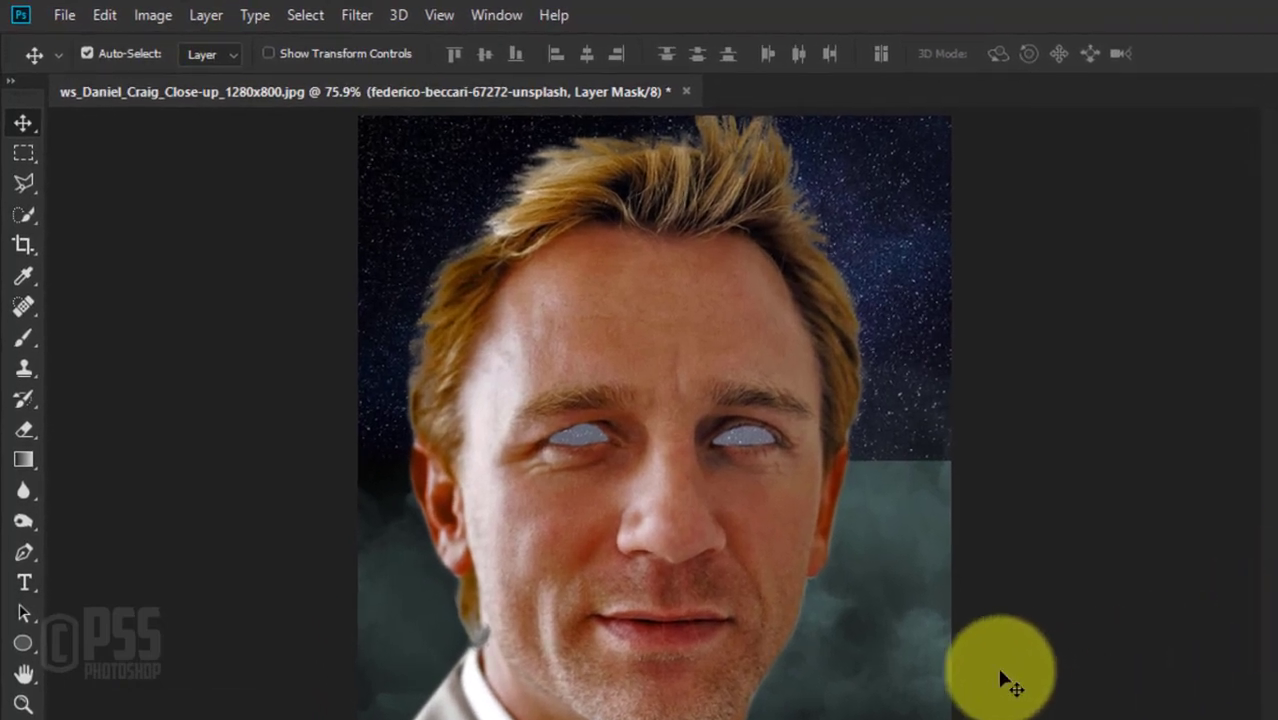
left_click(25, 459)
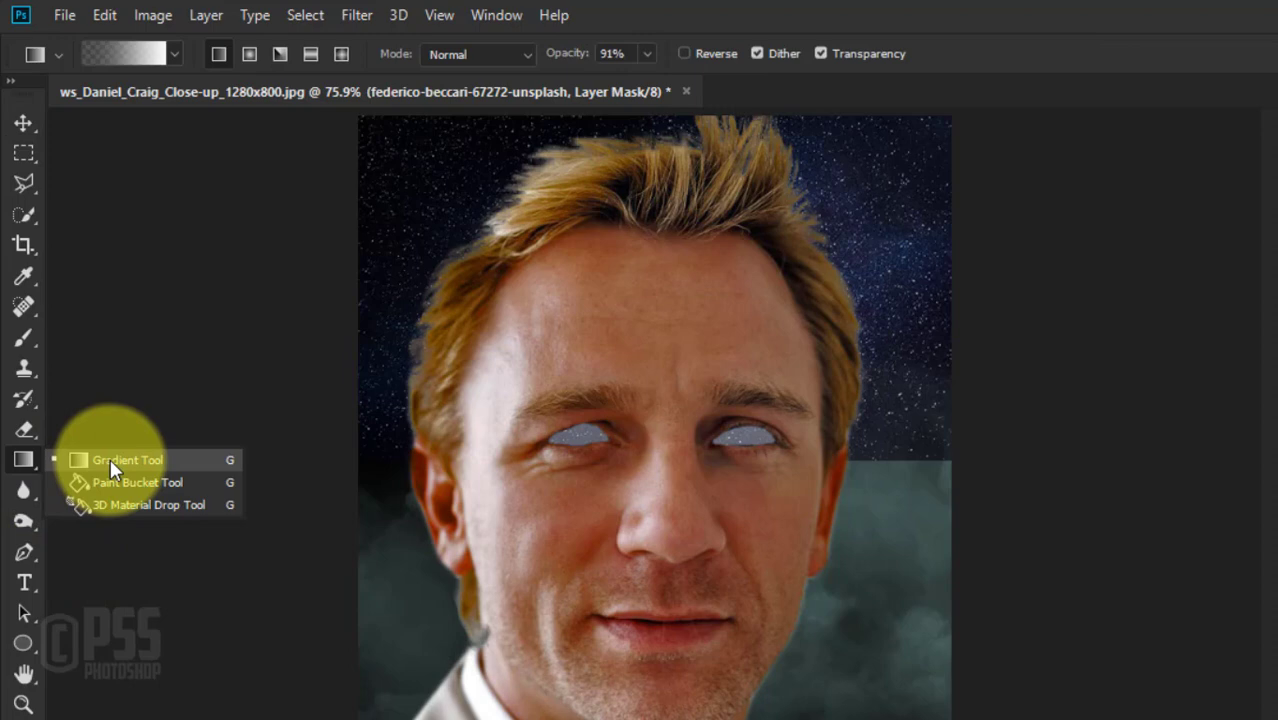
left_click(110, 460)
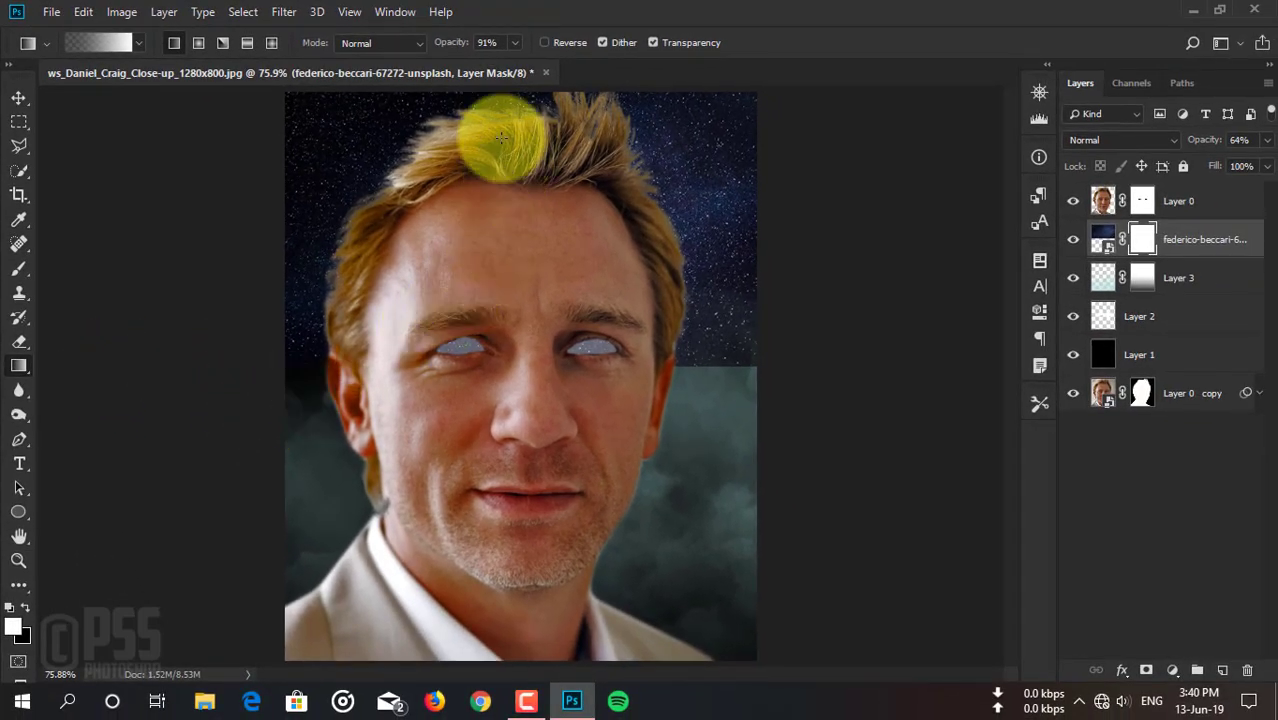
left_click_drag(510, 100, 520, 349)
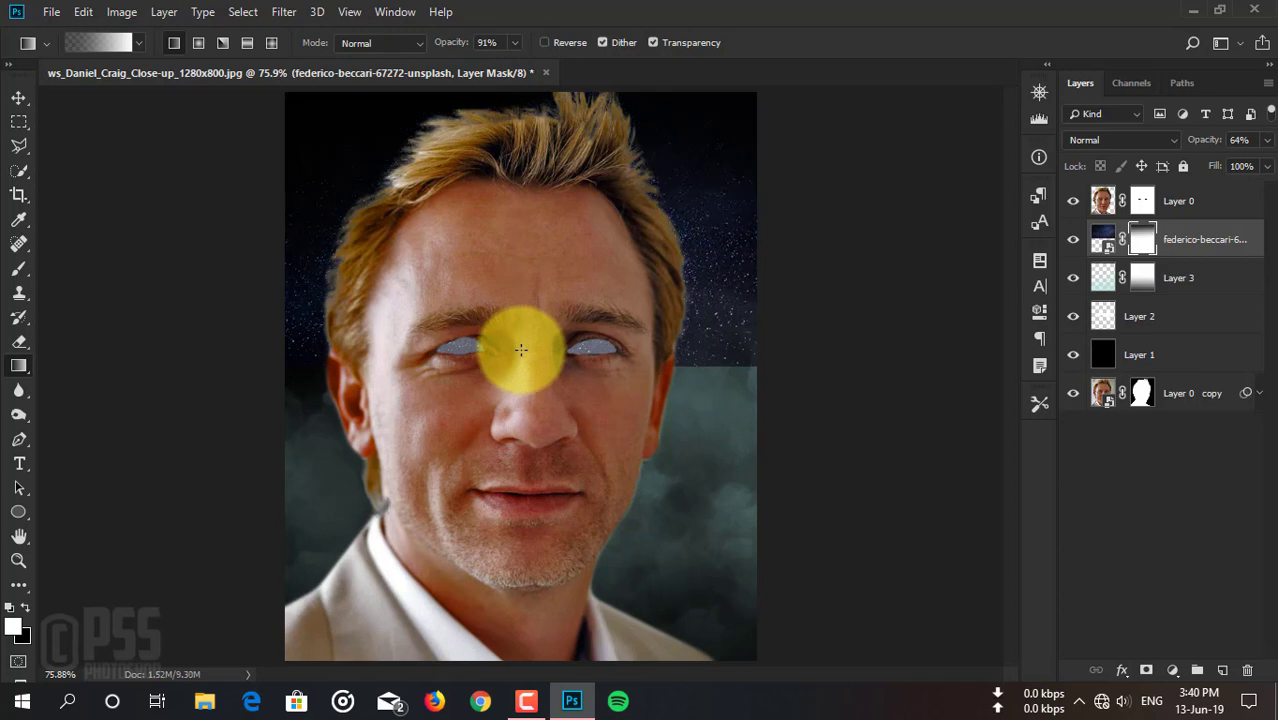
key("ctrl+z")
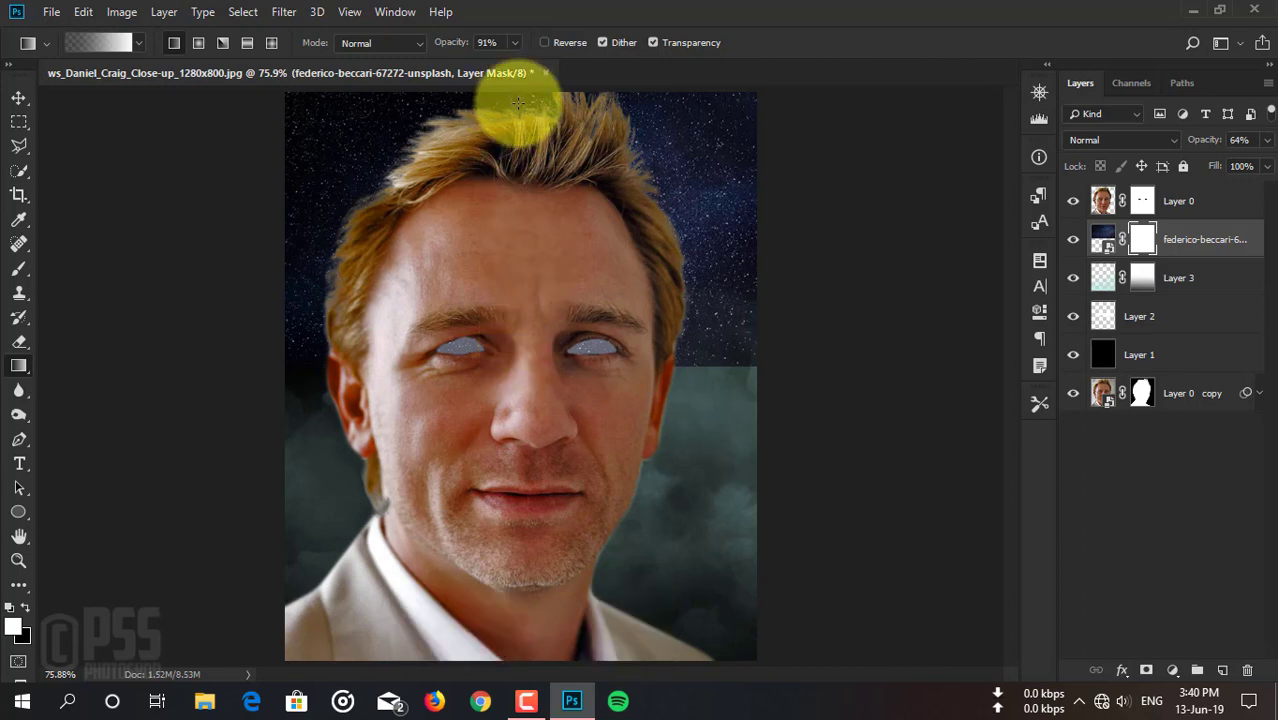
left_click(514, 42)
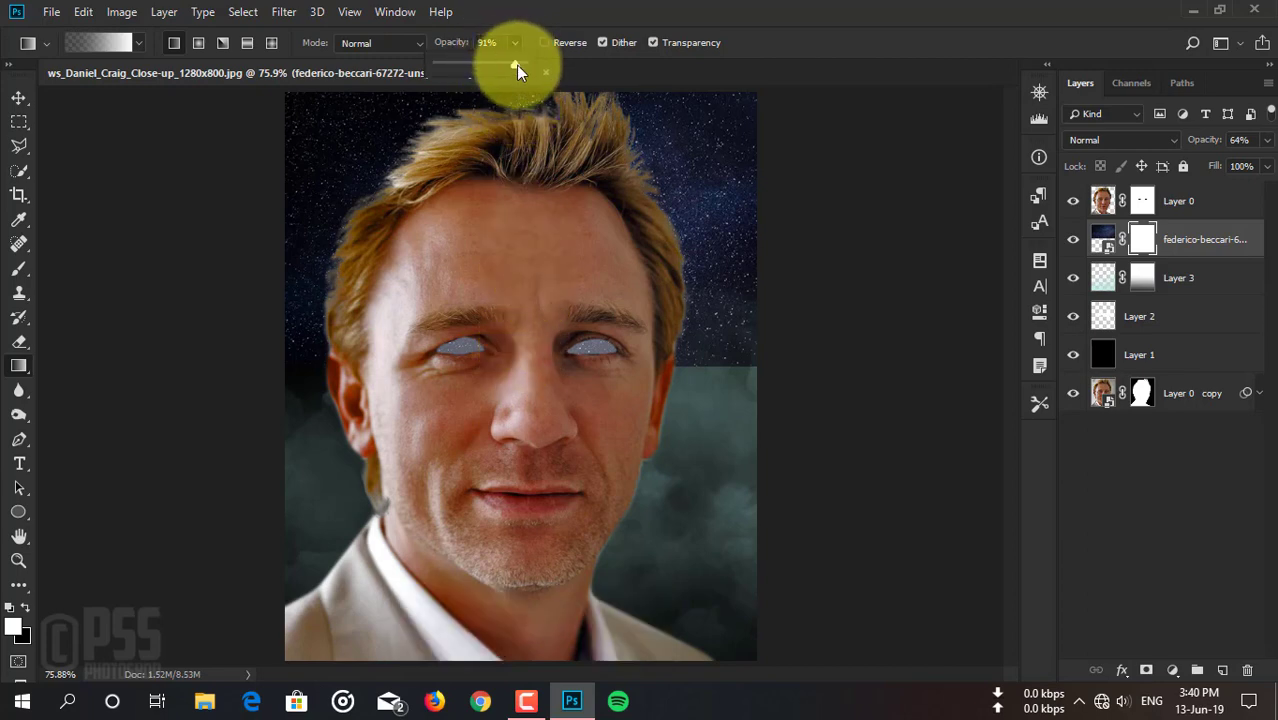
left_click_drag(514, 64, 498, 67)
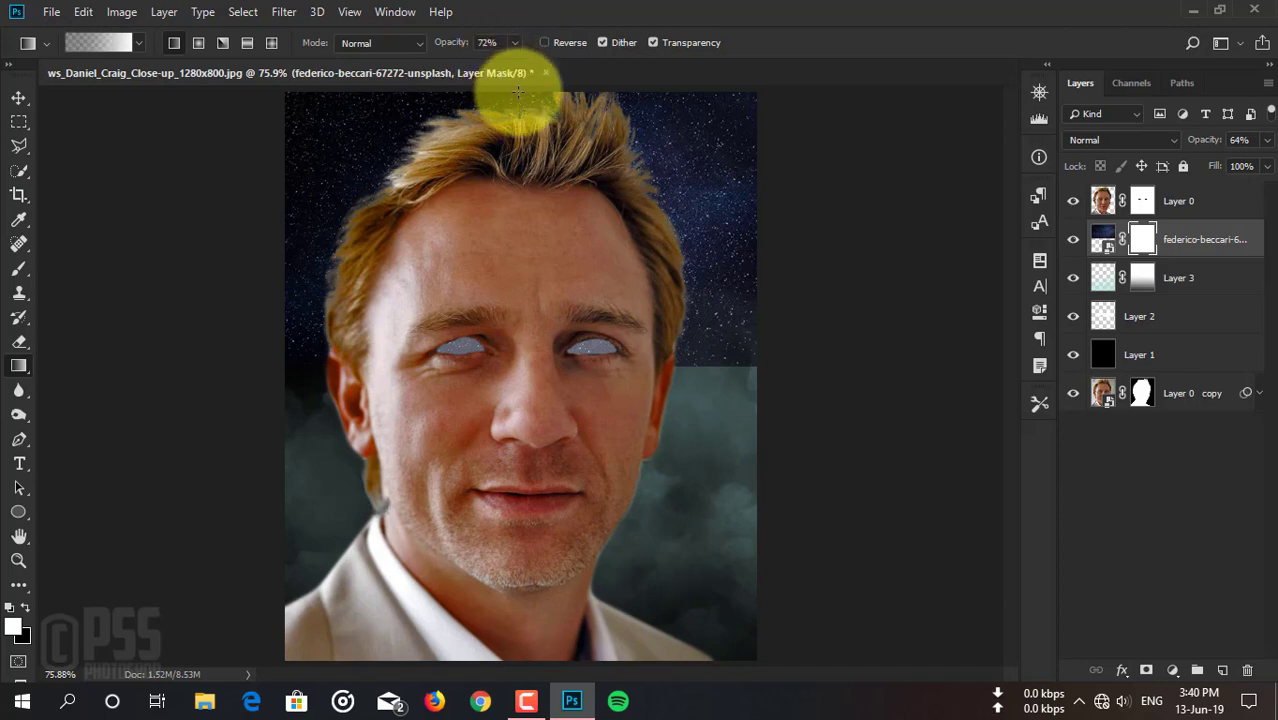
left_click_drag(514, 92, 519, 489)
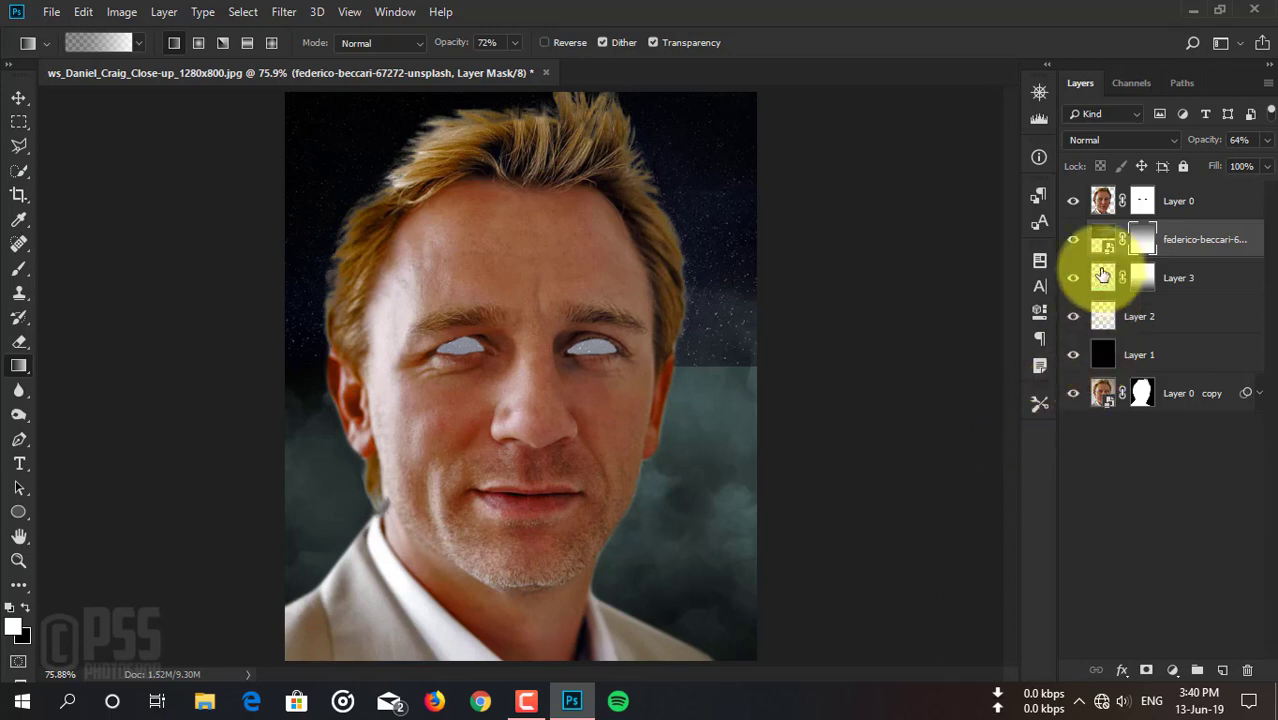
Dim the starfield layer itself to 39% opacity.
left_click(1104, 240)
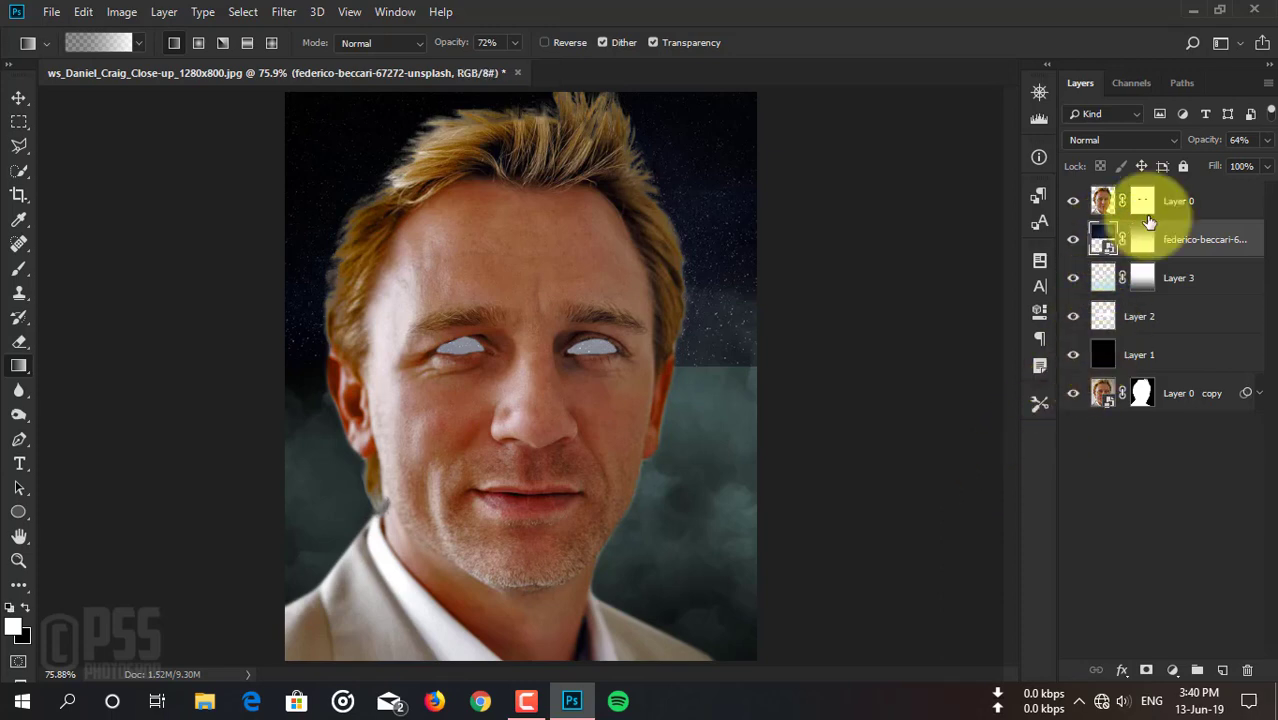
left_click(1267, 140)
mouse_move(1234, 159)
left_mouse_down()
mouse_move(1182, 169)
mouse_move(1211, 168)
left_mouse_up()
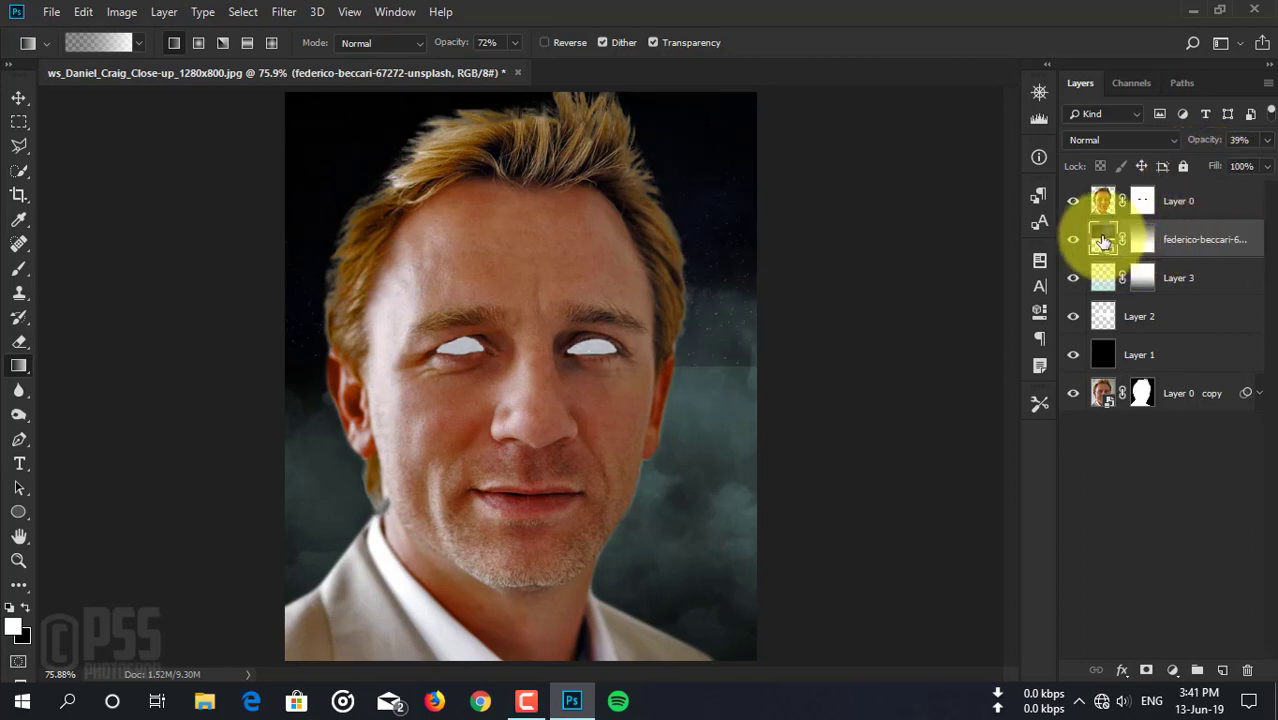
Erase the starfield mask beside the right side of the head to reveal more fog.
mouse_move(1103, 241)
left_mouse_down()
mouse_move(217, 495)
mouse_move(136, 450)
mouse_move(34, 355)
mouse_move(58, 347)
left_mouse_up()
left_click(58, 347)
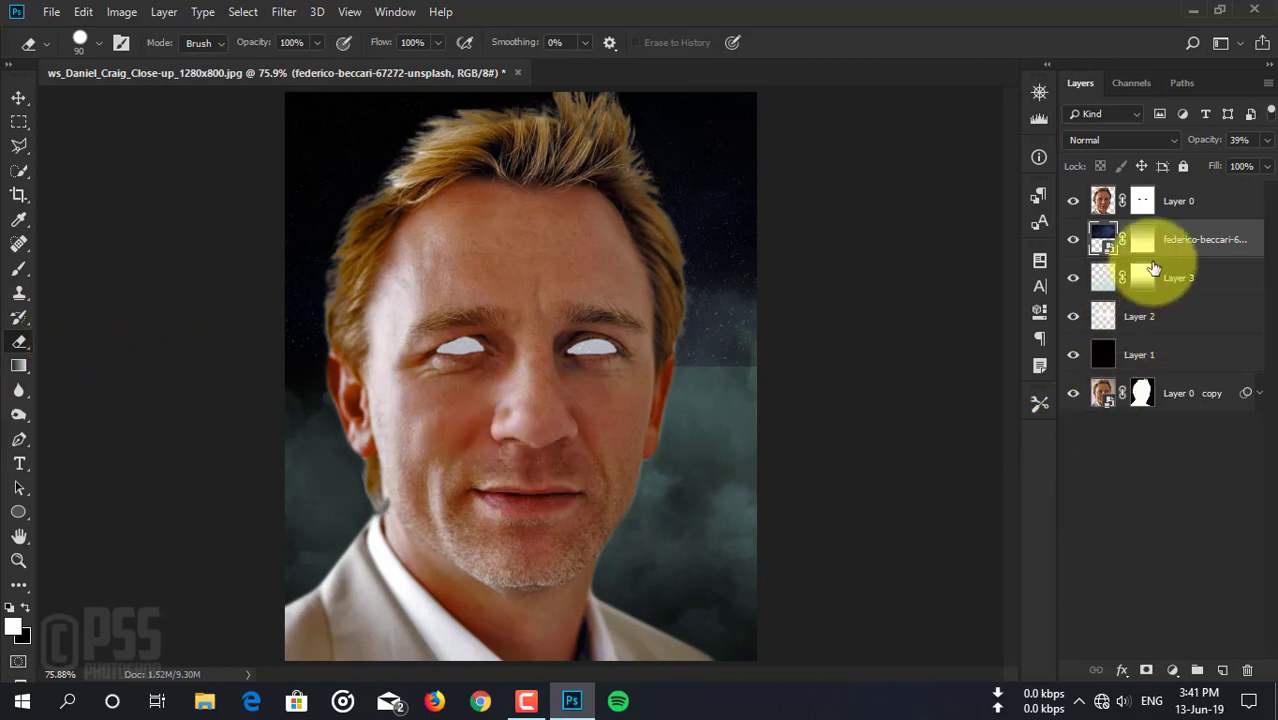
left_click(1145, 245)
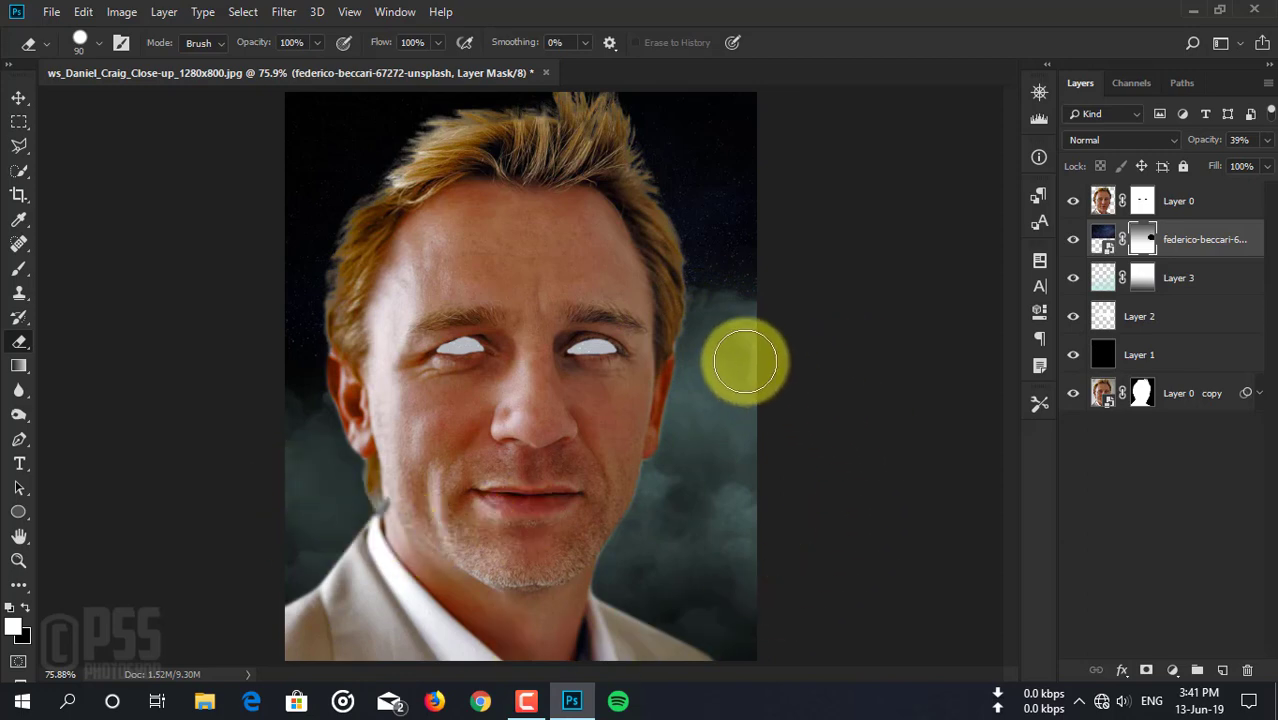
left_click_drag(737, 310, 773, 569)
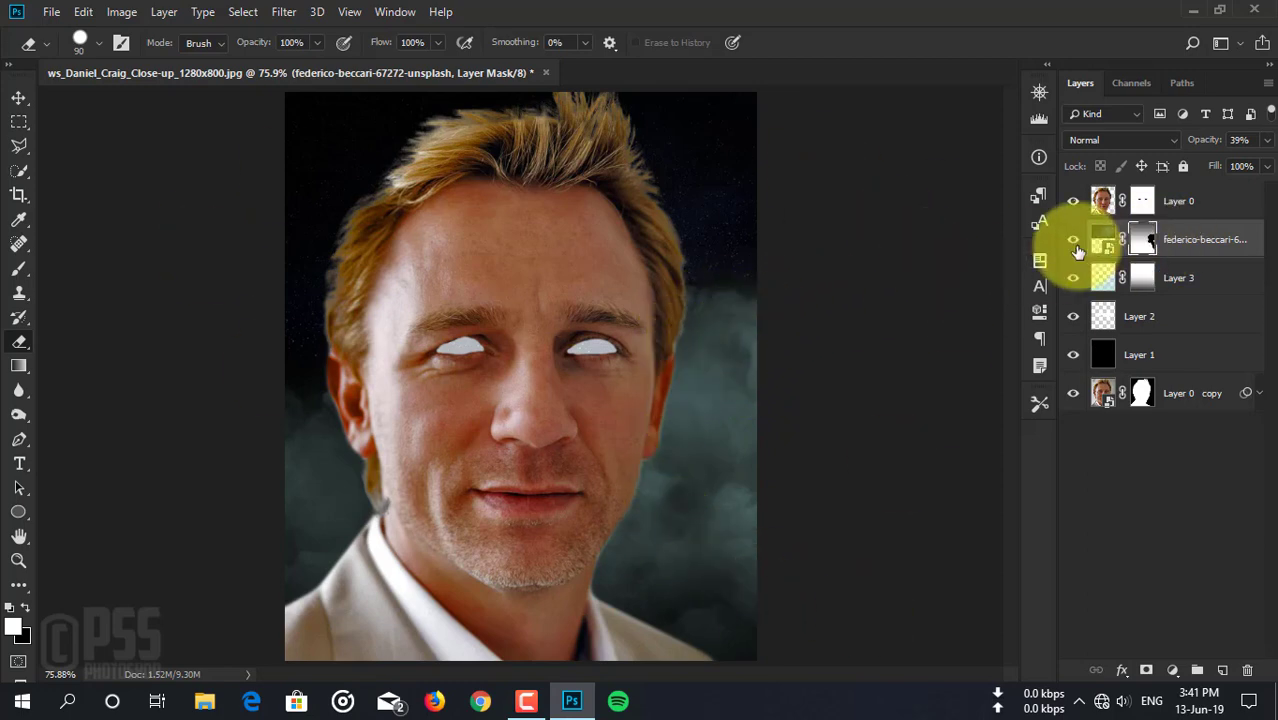
left_click(19, 97)
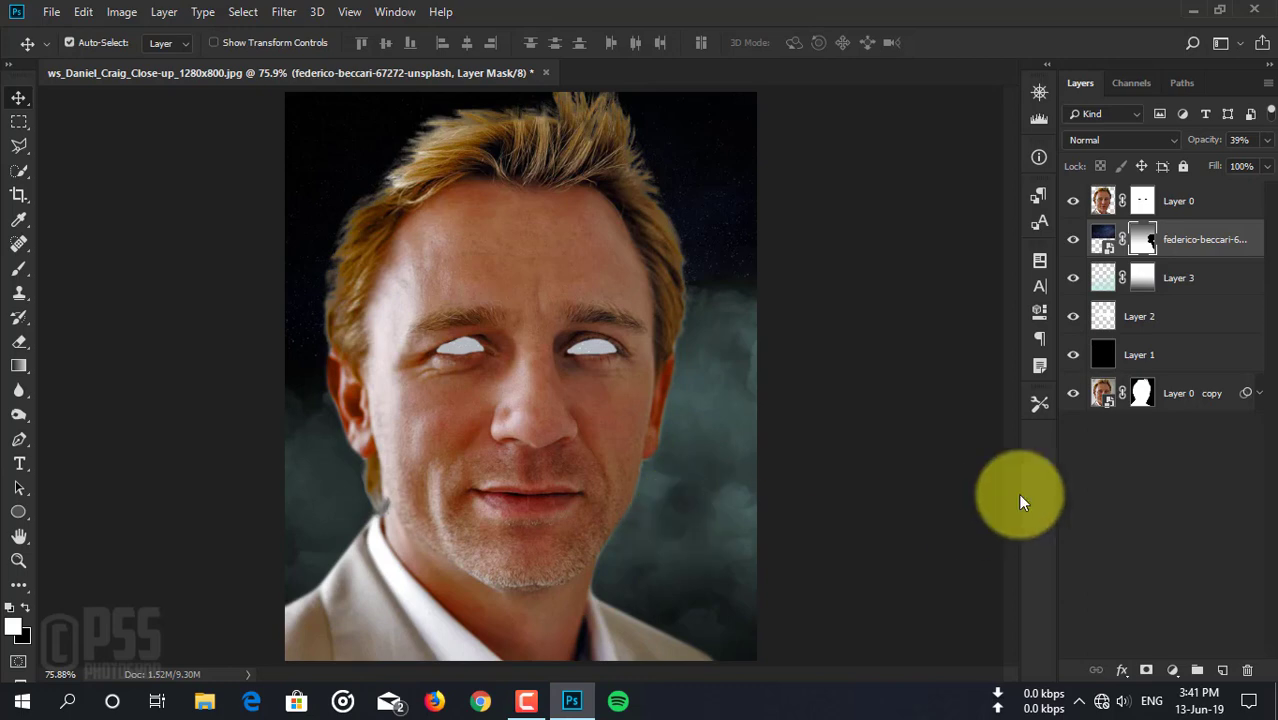
Set the foreground colour to bright blue #3285f6.
left_click(1215, 201)
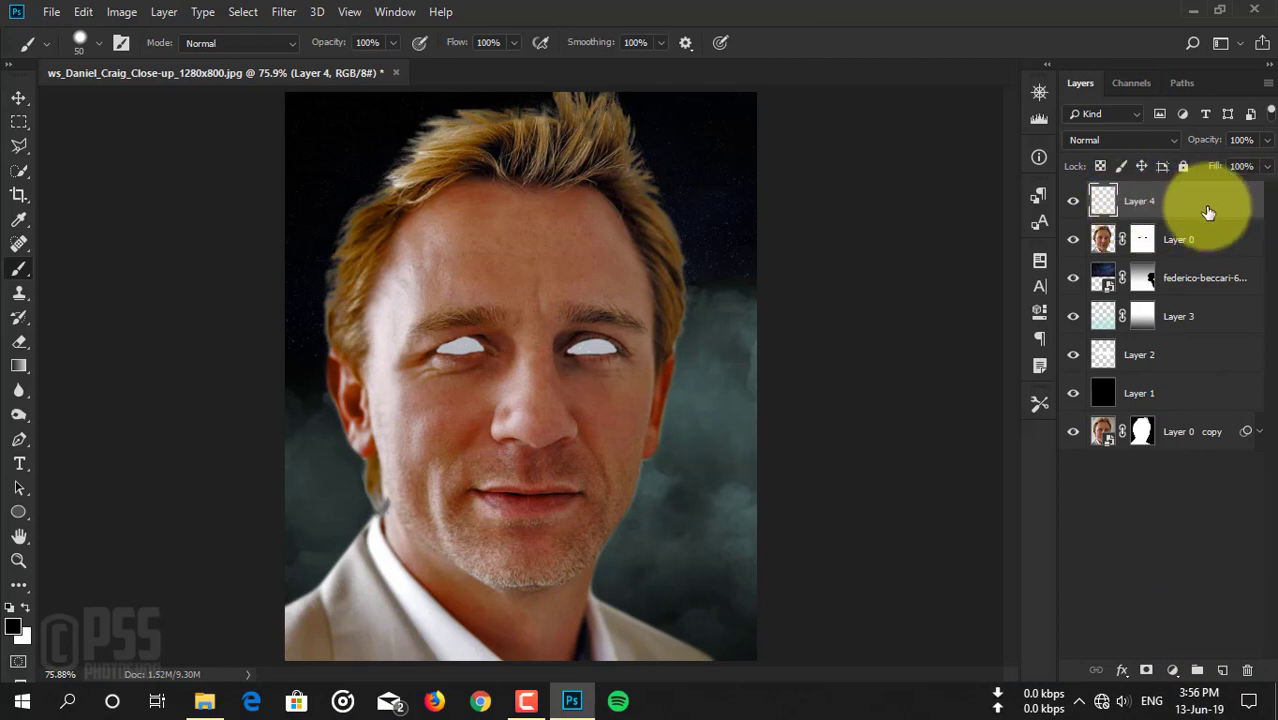
left_click(15, 628)
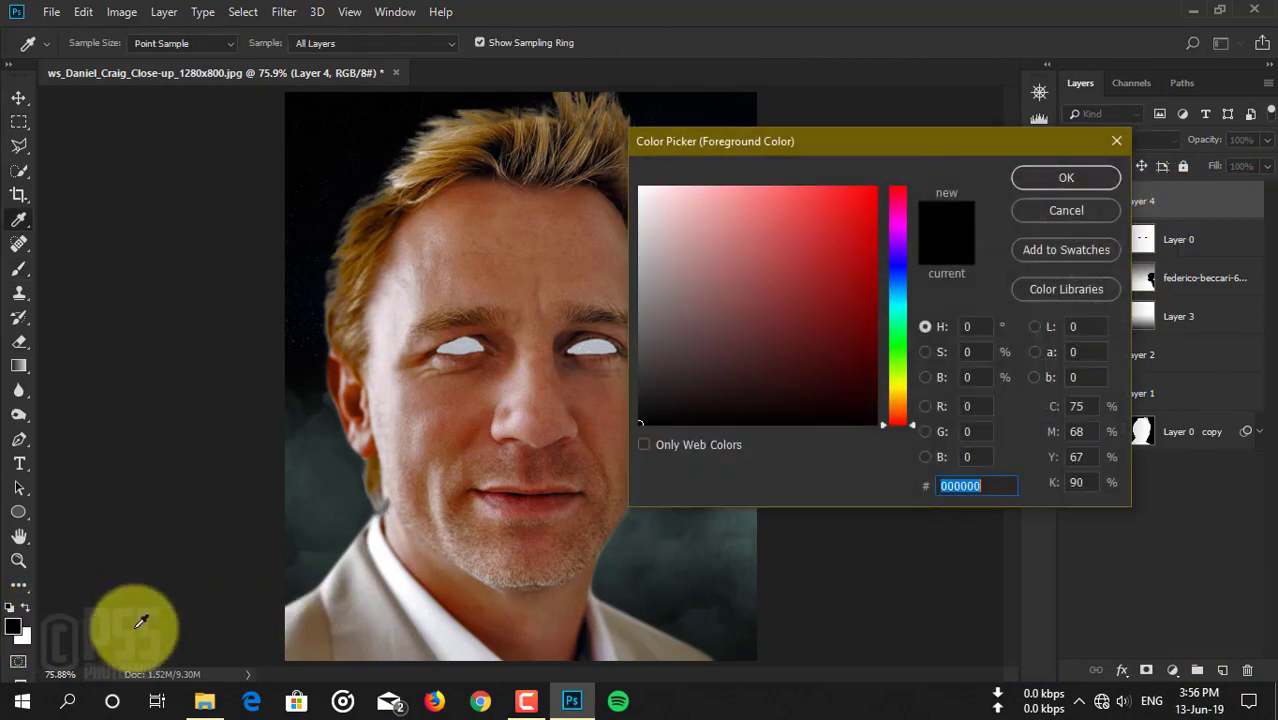
left_click(897, 282)
left_click(828, 195)
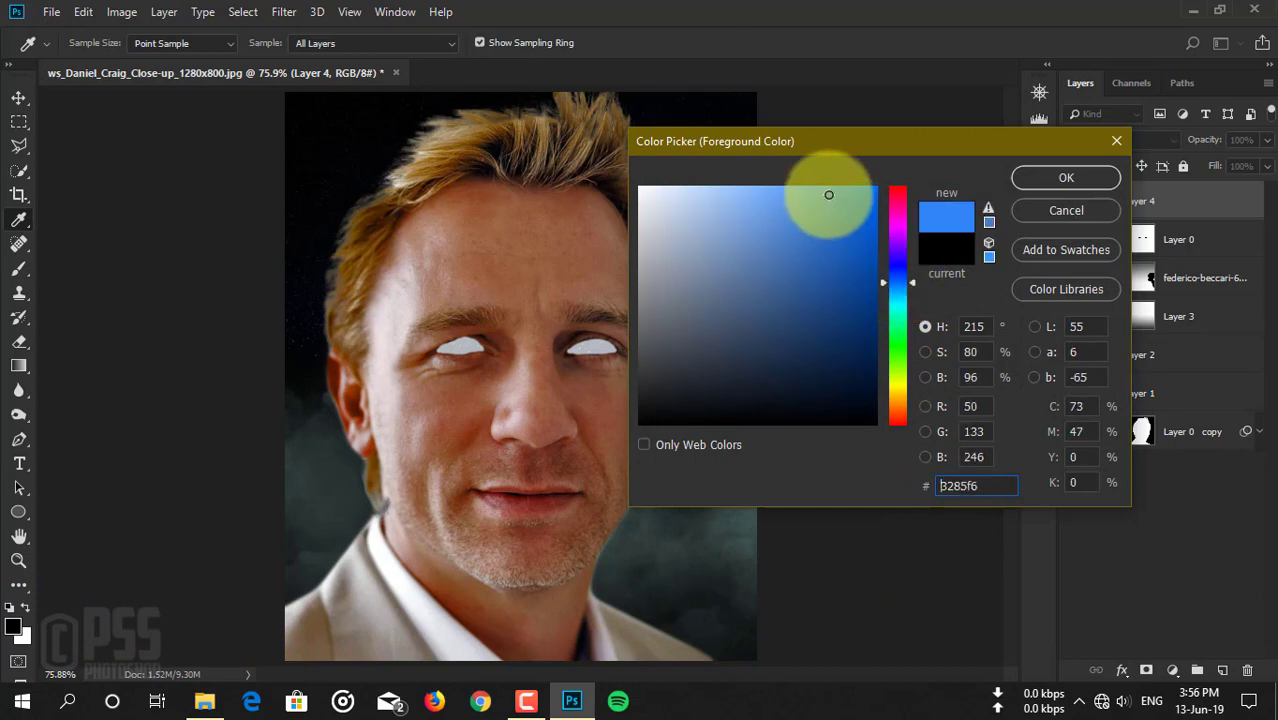
left_click(1086, 178)
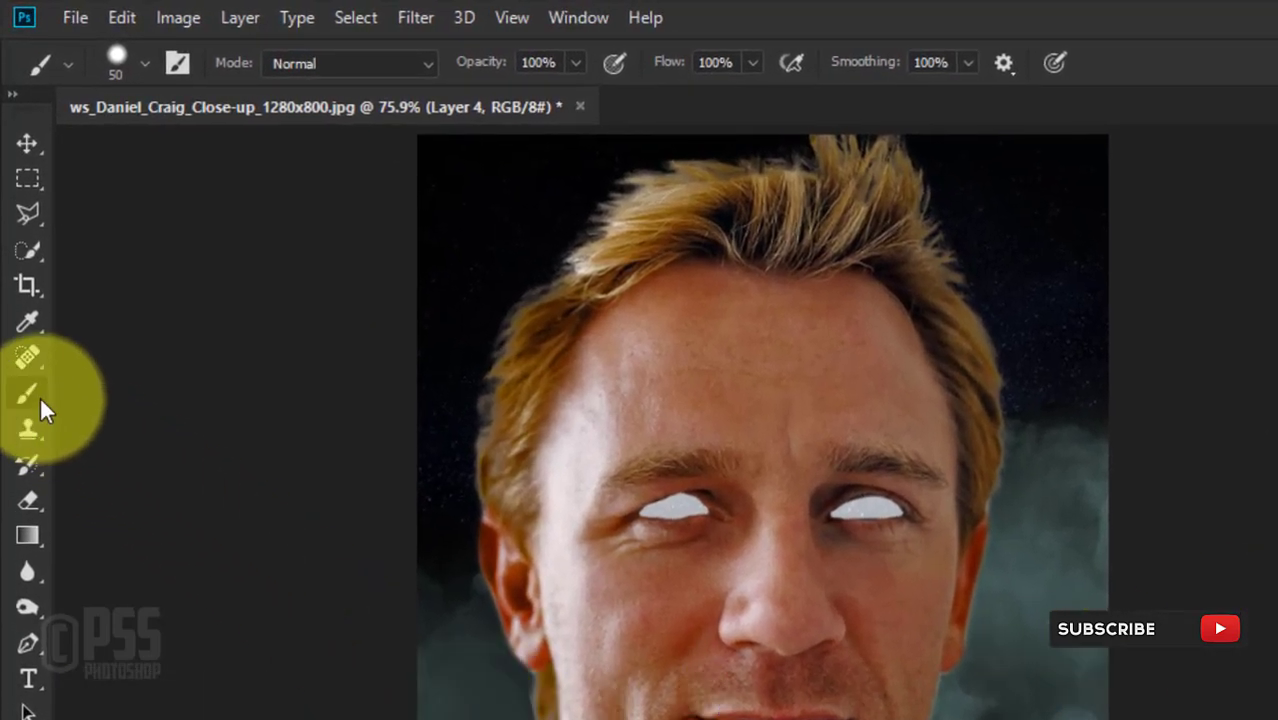
Choose the Brush Tool and set its hardness to 0%.
right_click(31, 390)
left_click(152, 388)
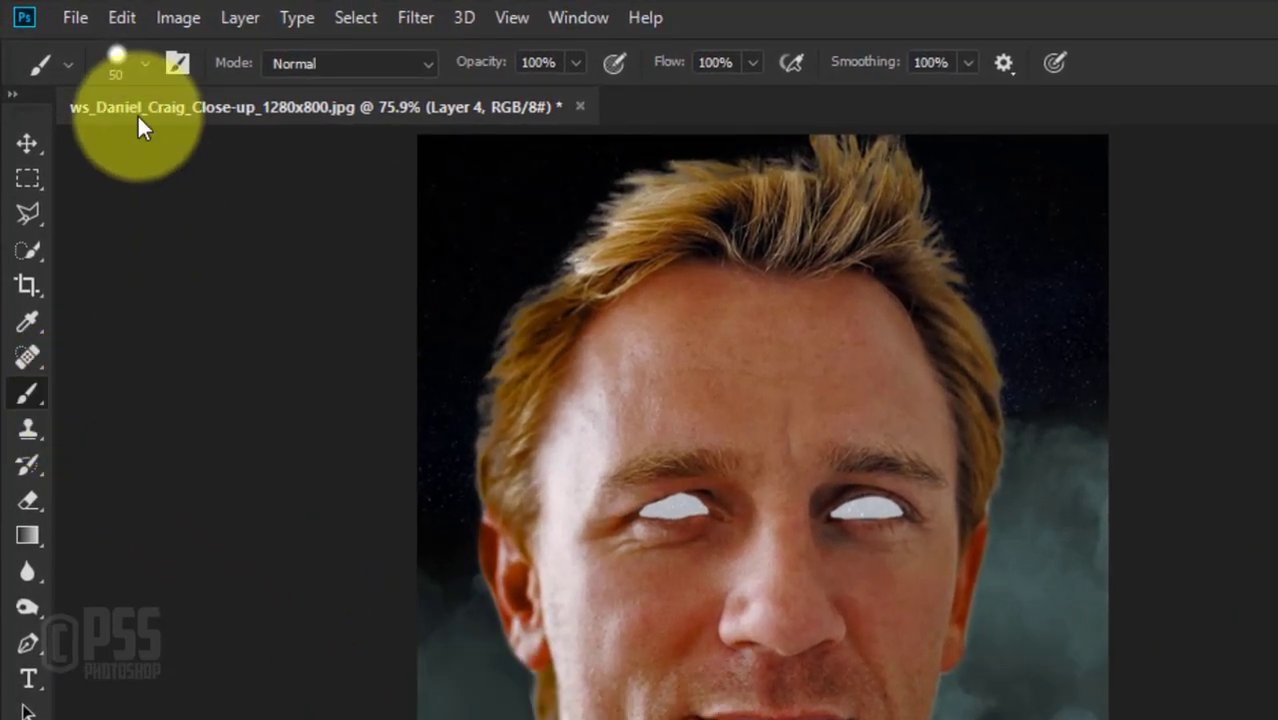
left_click(138, 64)
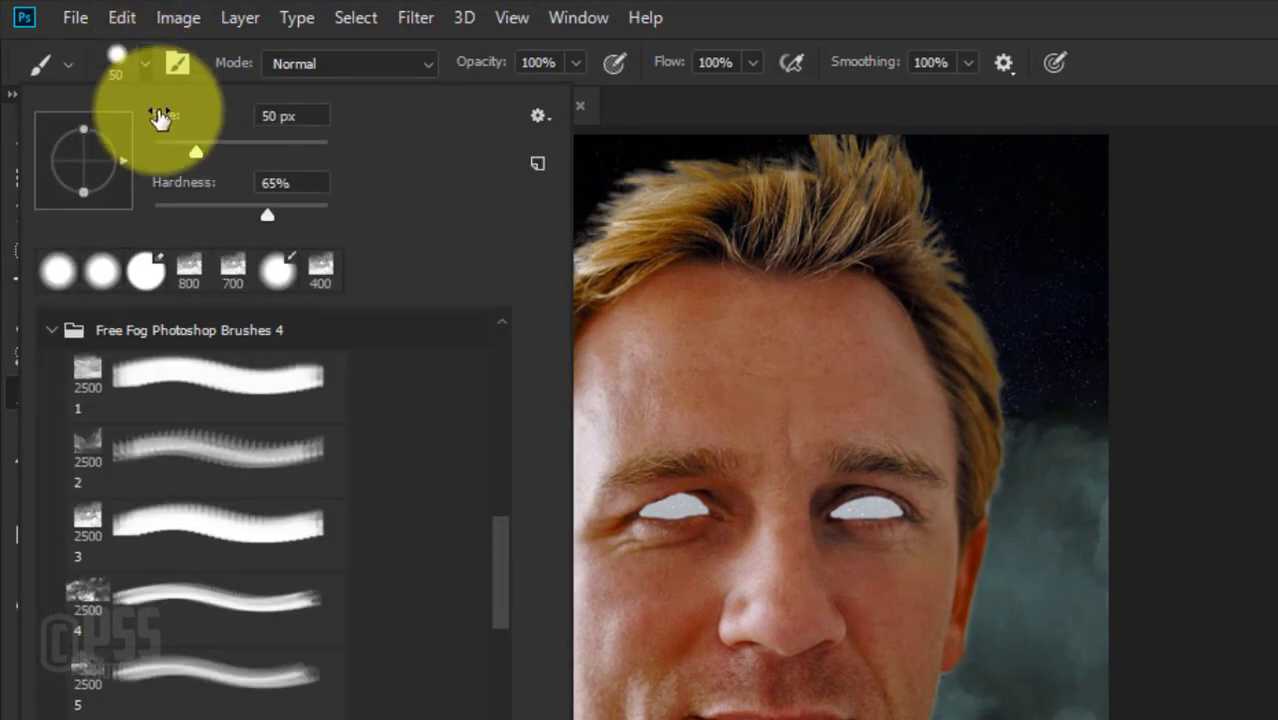
left_click_drag(267, 214, 35, 215)
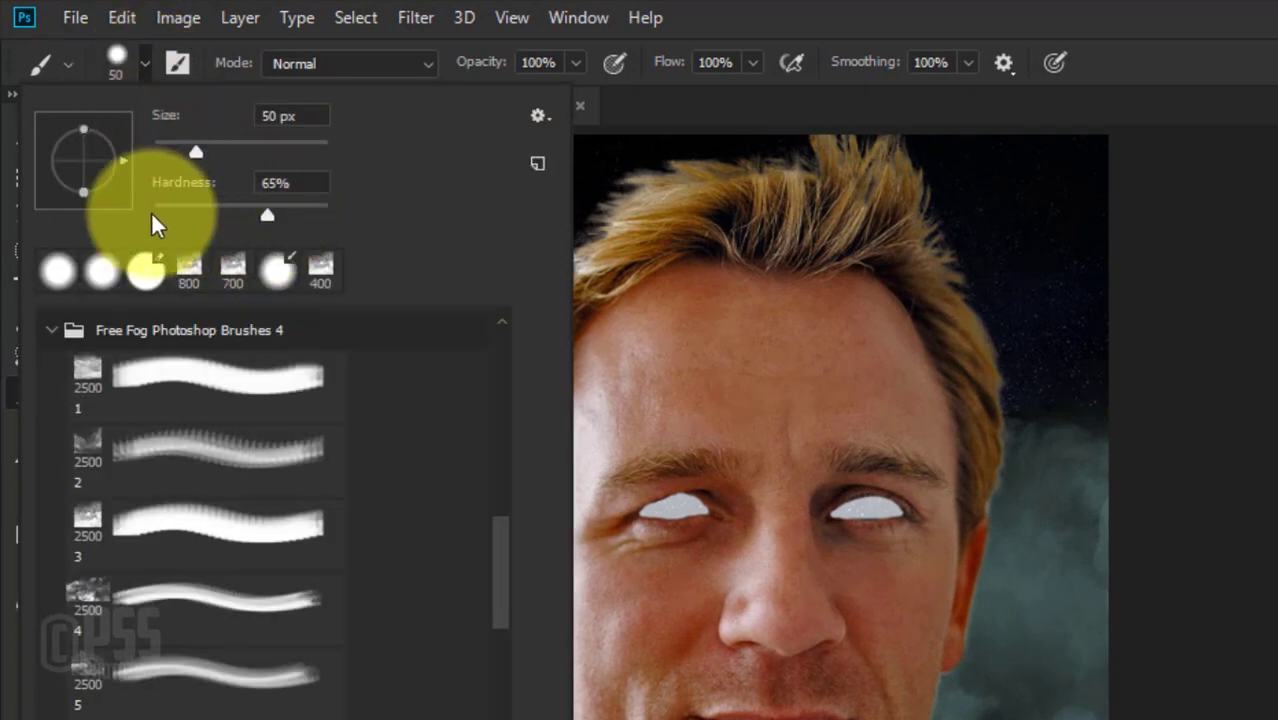
key("Return")
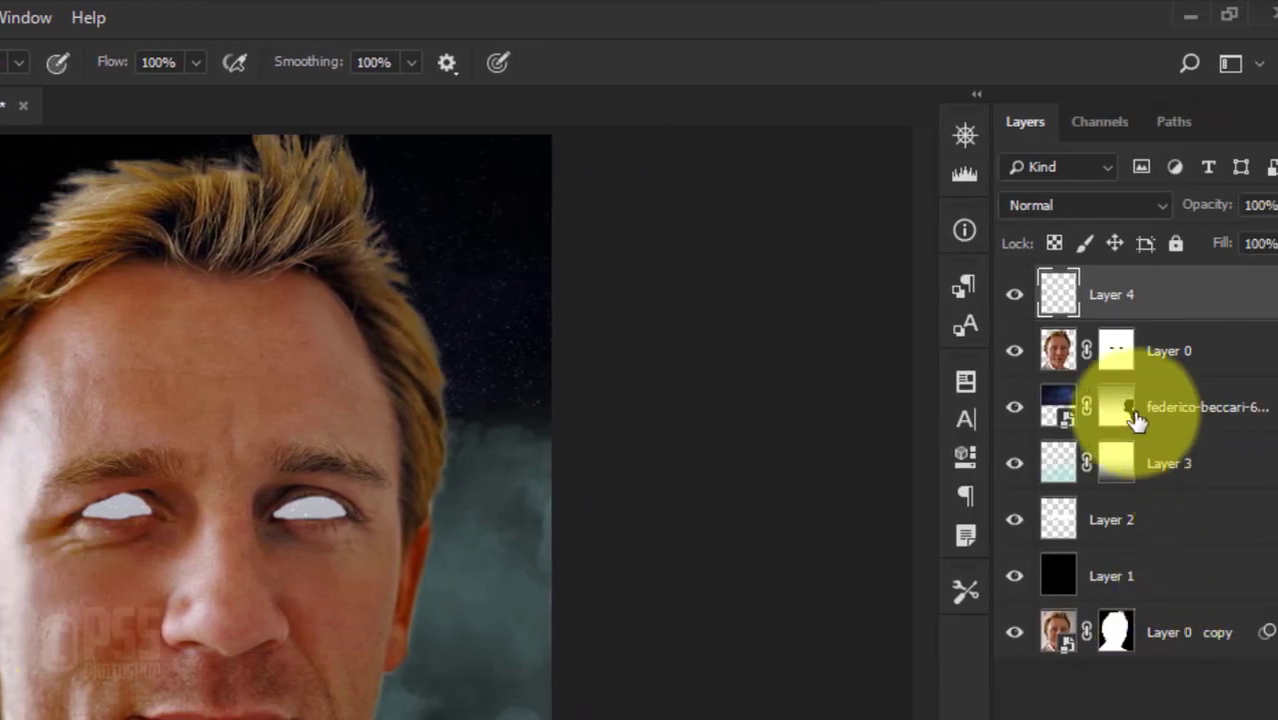
left_click(1057, 355, "ctrl")
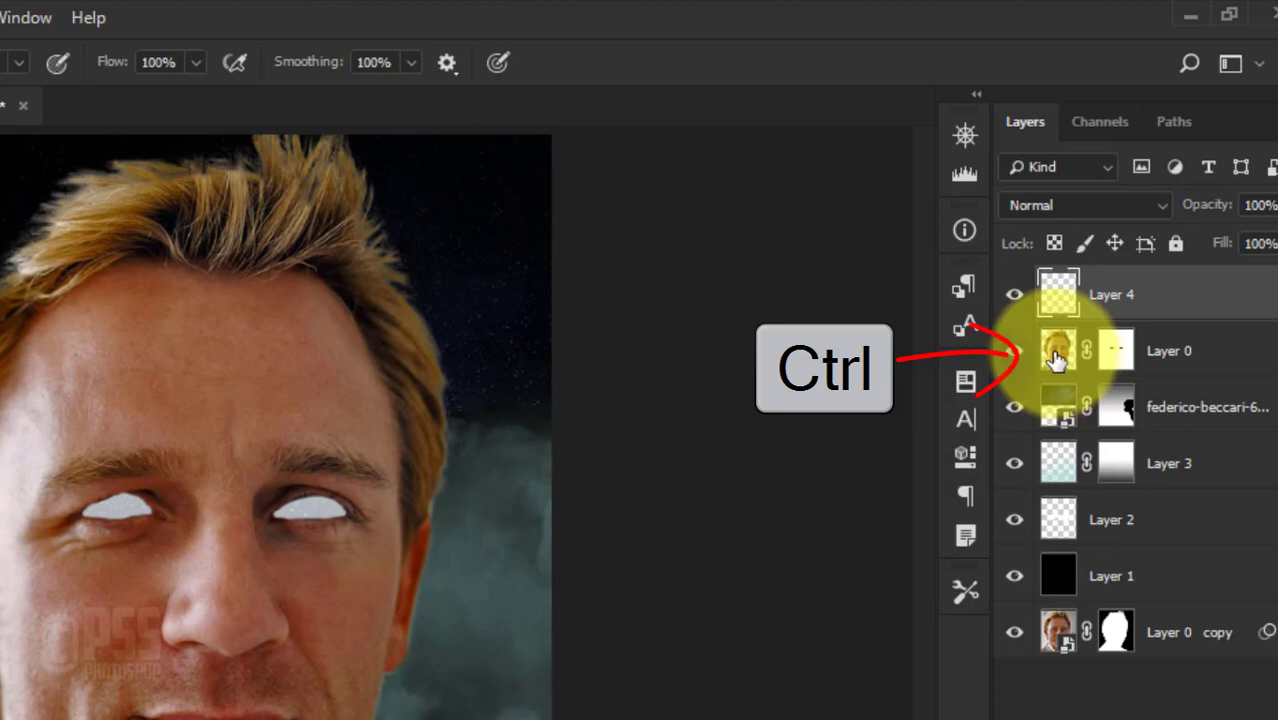
Paint soft blue glow along the shoulders, jaw, neck and hair edges, then deselect.
left_click(1057, 355, "ctrl")
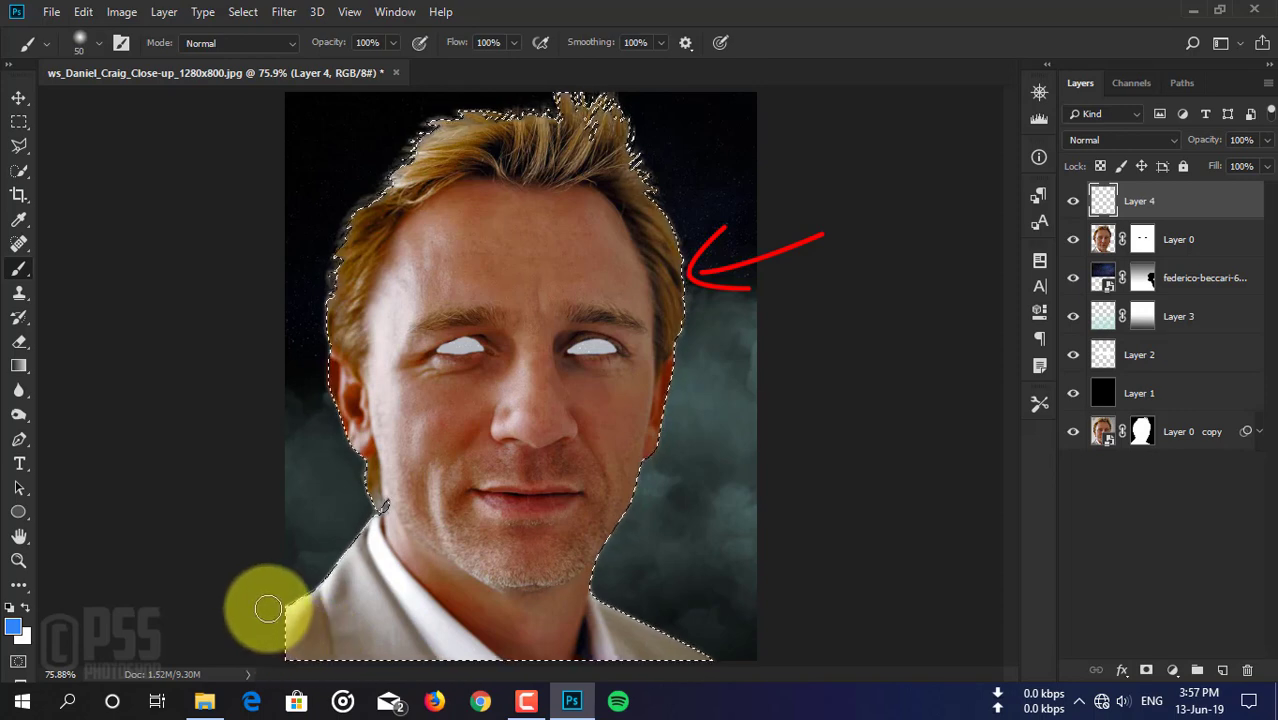
left_click_drag(281, 612, 300, 598)
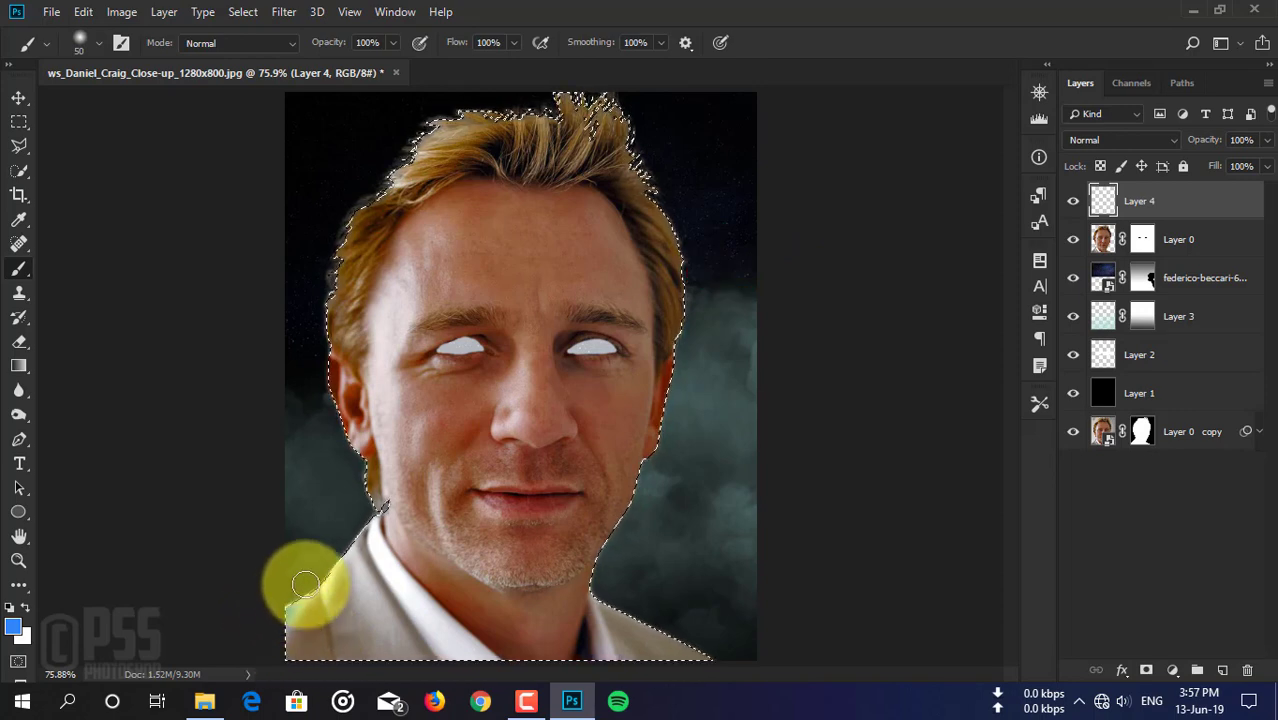
mouse_move(380, 517)
left_mouse_down()
mouse_move(365, 514)
mouse_move(342, 456)
mouse_move(299, 311)
left_mouse_up()
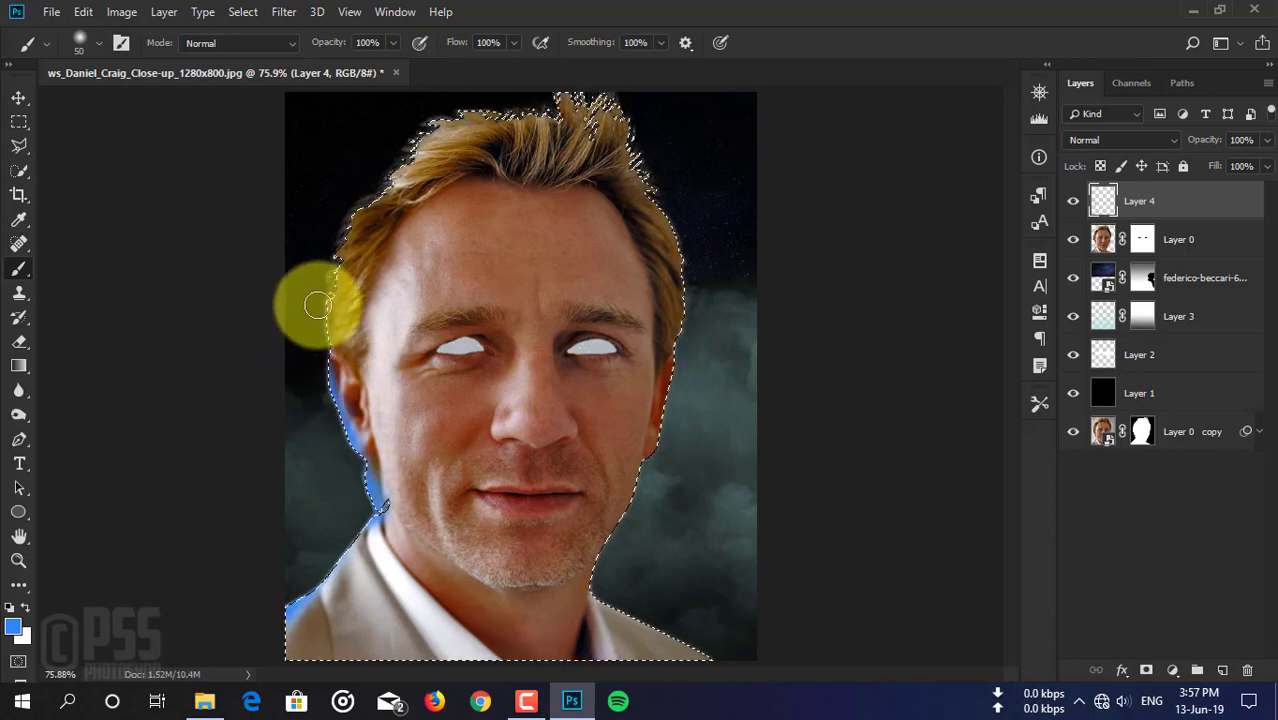
left_click_drag(338, 232, 371, 165)
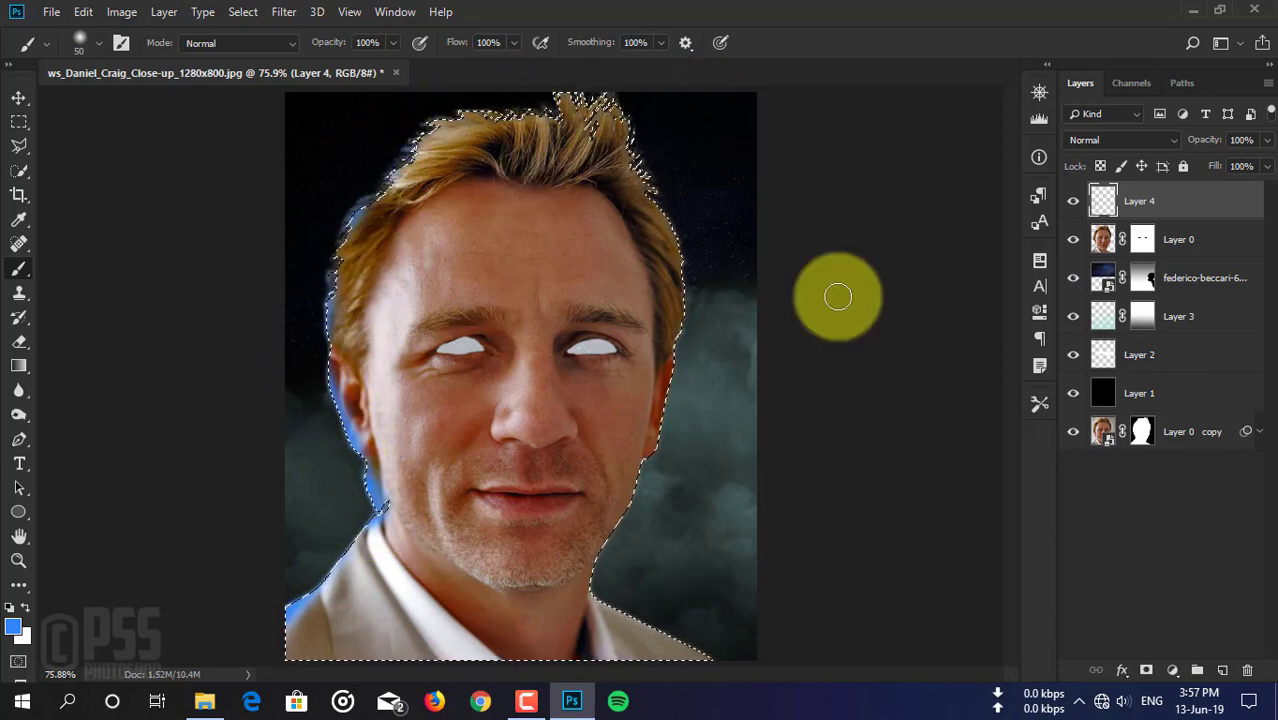
mouse_move(668, 626)
left_mouse_down()
mouse_move(619, 586)
mouse_move(619, 543)
mouse_move(650, 449)
mouse_move(680, 442)
mouse_move(673, 251)
mouse_move(719, 245)
mouse_move(659, 175)
mouse_move(722, 320)
mouse_move(777, 393)
left_mouse_up()
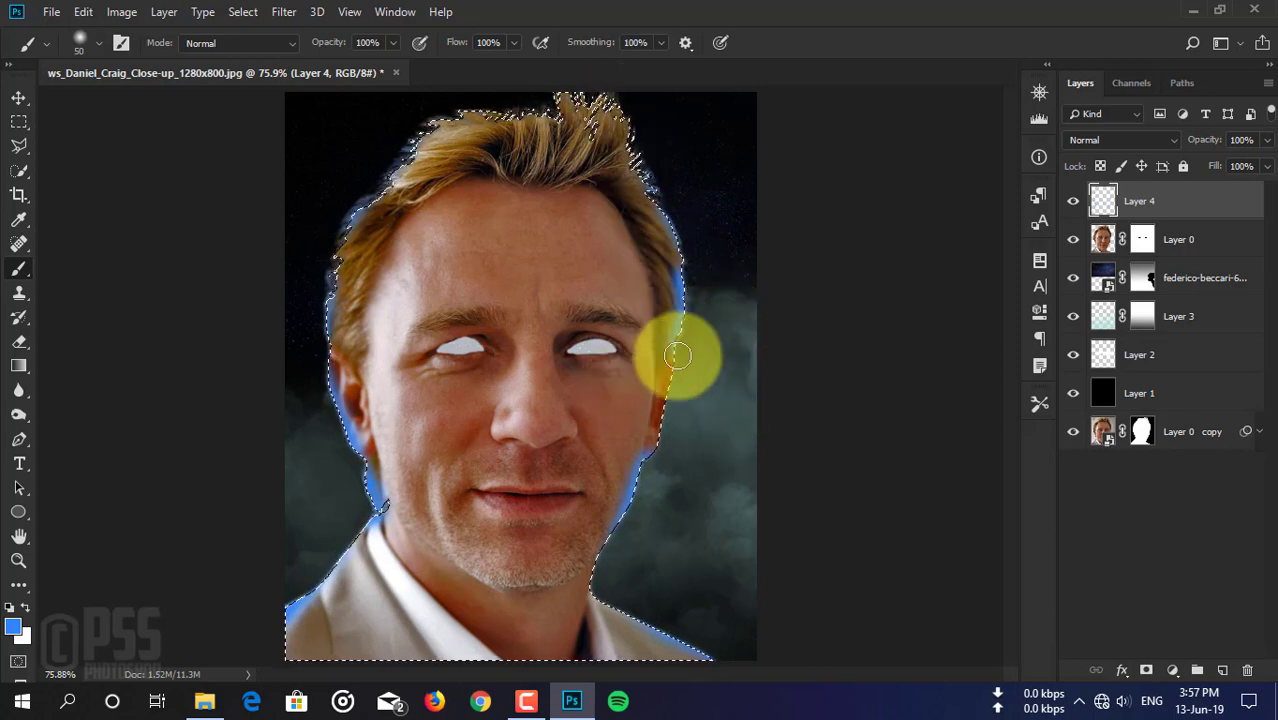
mouse_move(325, 576)
left_mouse_down()
mouse_move(337, 528)
mouse_move(384, 505)
left_mouse_up()
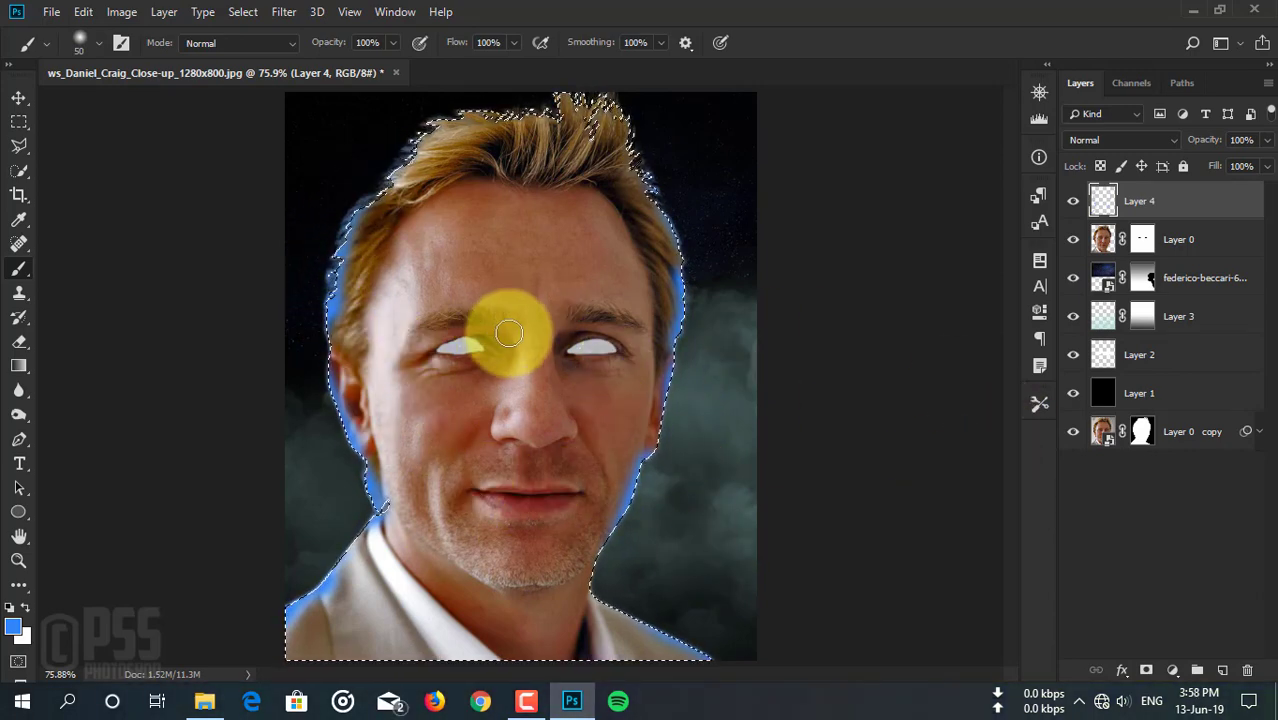
key("ctrl+d")
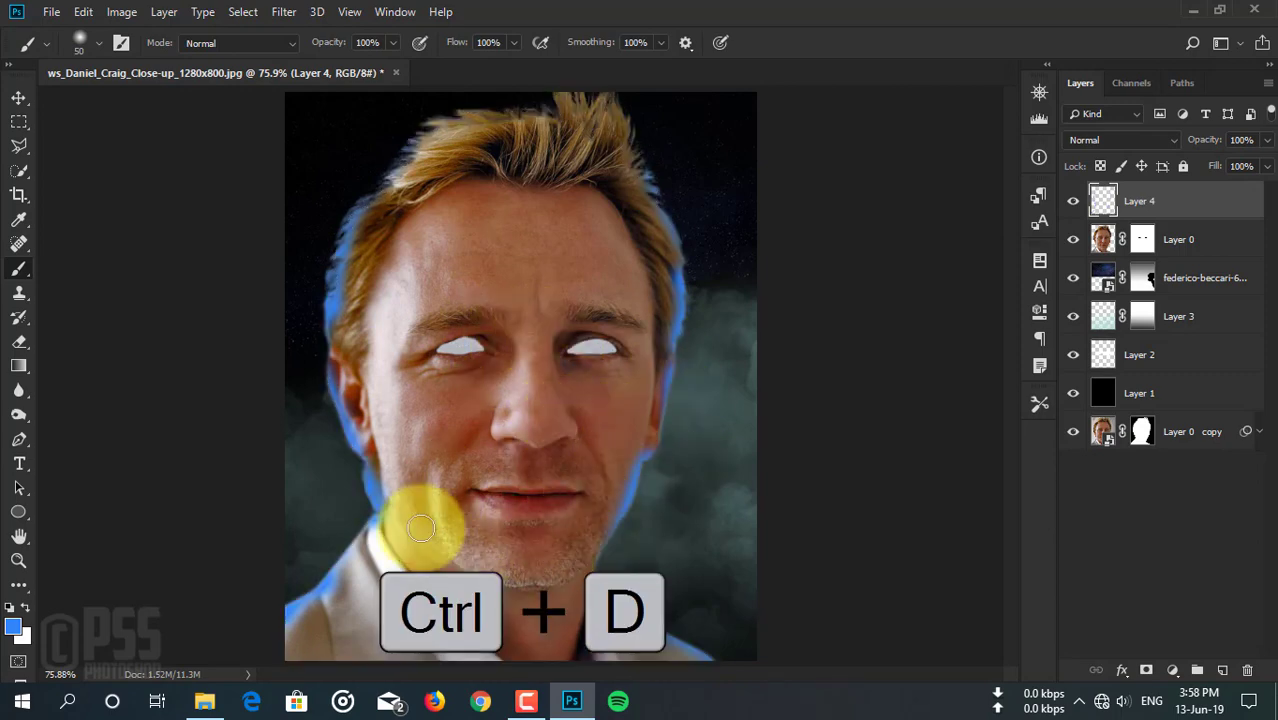
Pick fog brush 3, resize it, and stamp fog over the chin and jacket.
left_click(96, 42)
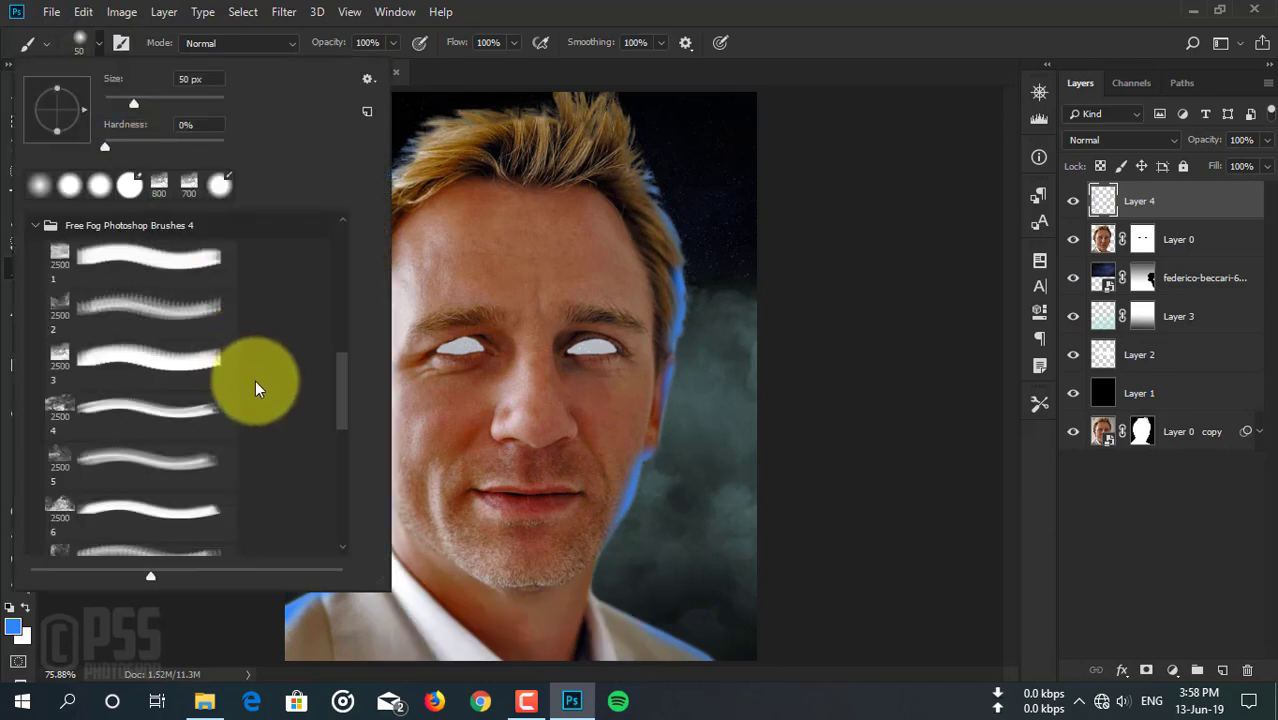
left_click(98, 365)
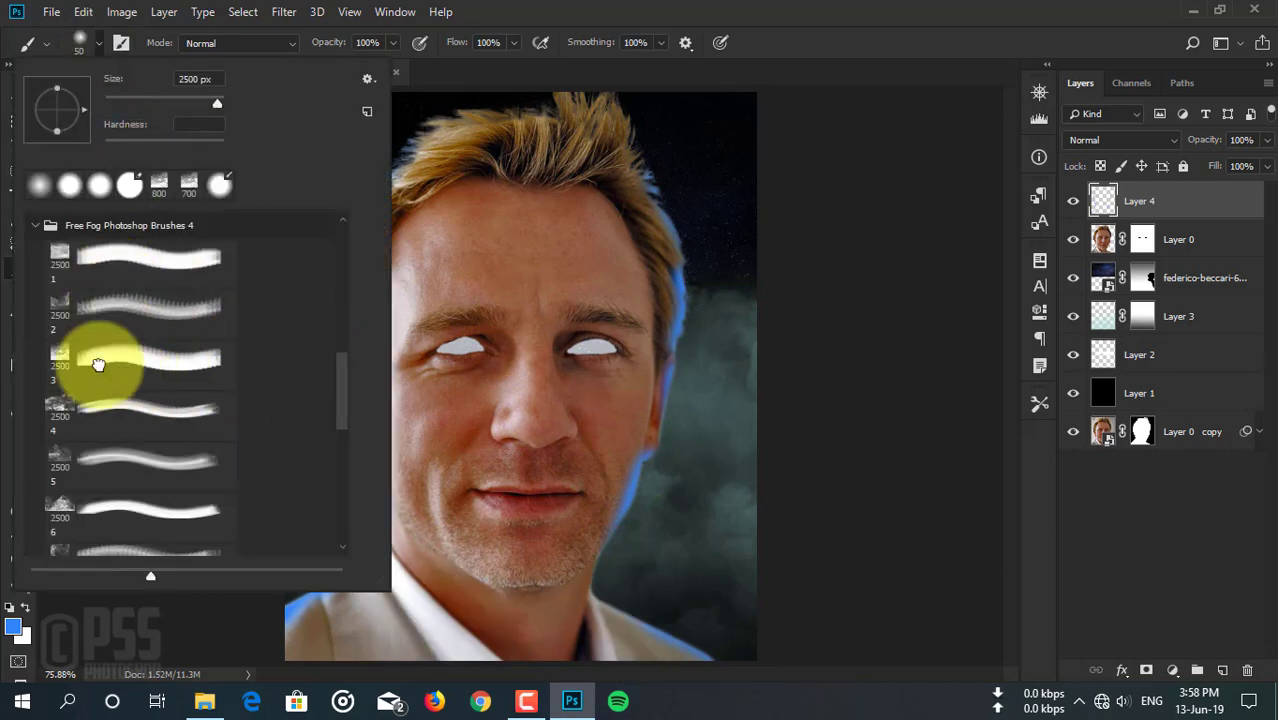
key("Return")
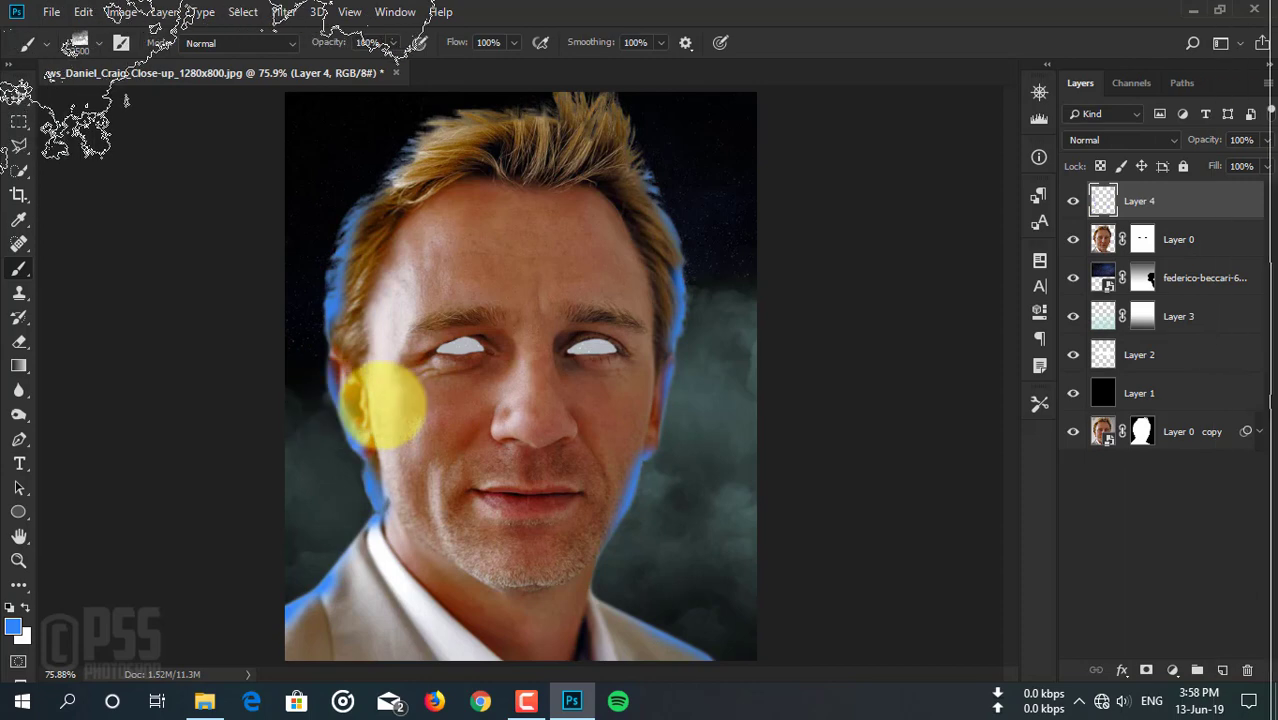
key("bracketleft")
key("bracketleft")
key("bracketleft")
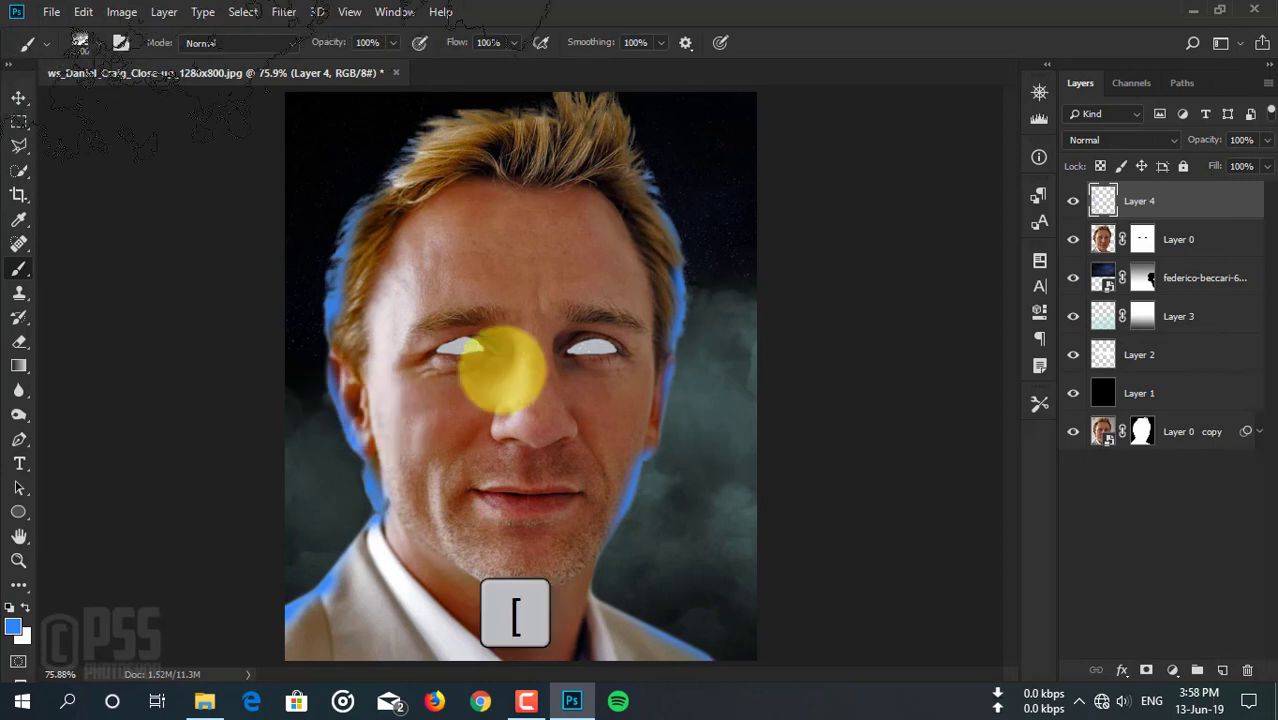
key("bracketleft")
key("bracketleft")
key("bracketleft")
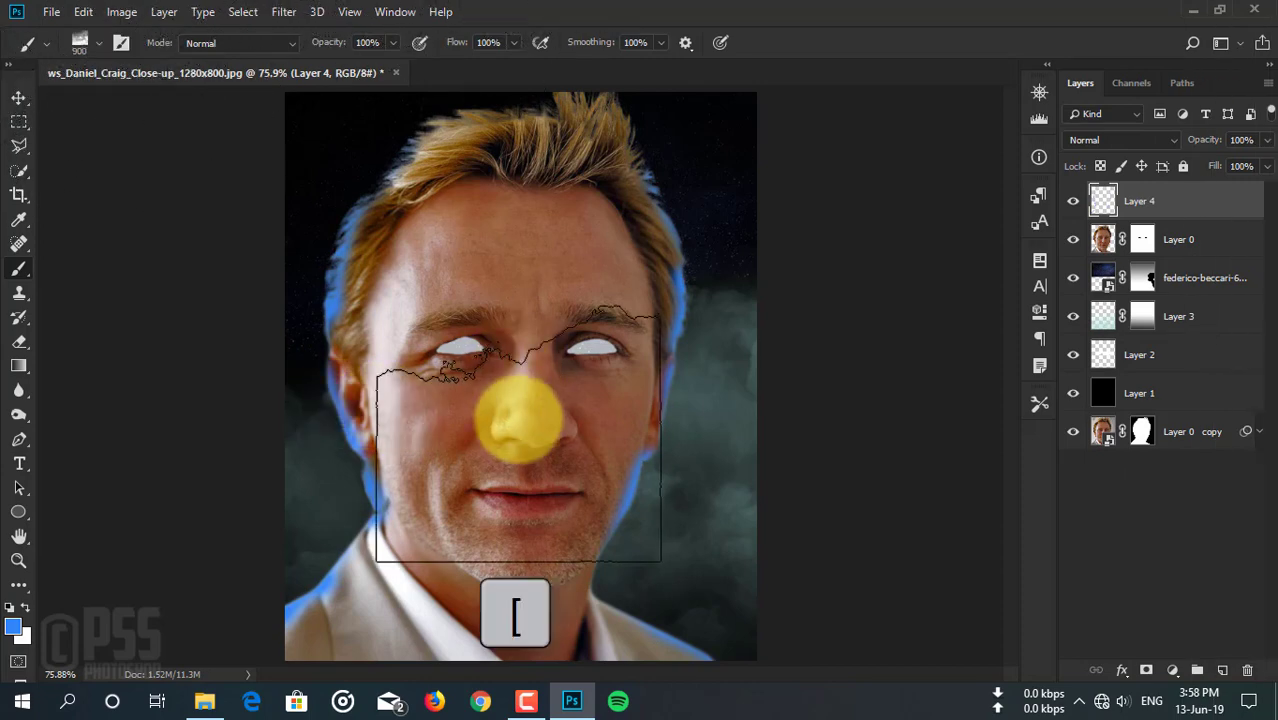
key("bracketleft")
key("bracketleft")
key("bracketleft")
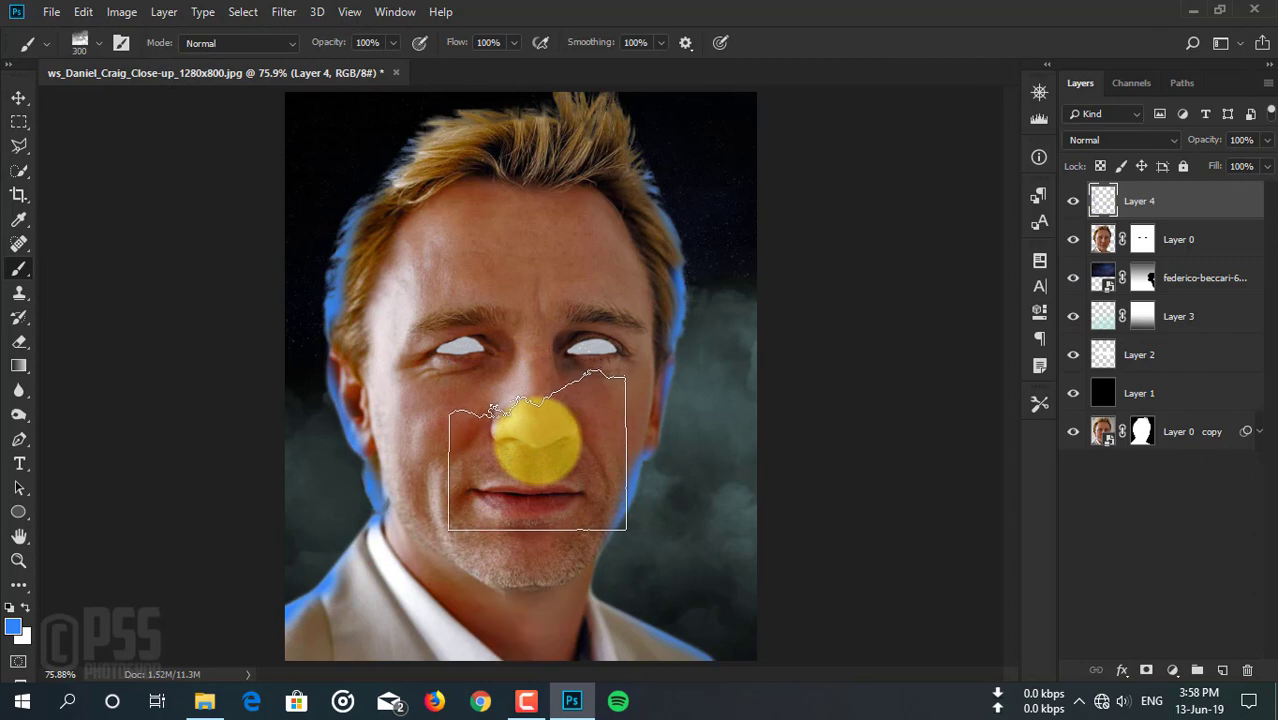
key("bracketright")
key("bracketright")
key("bracketright")
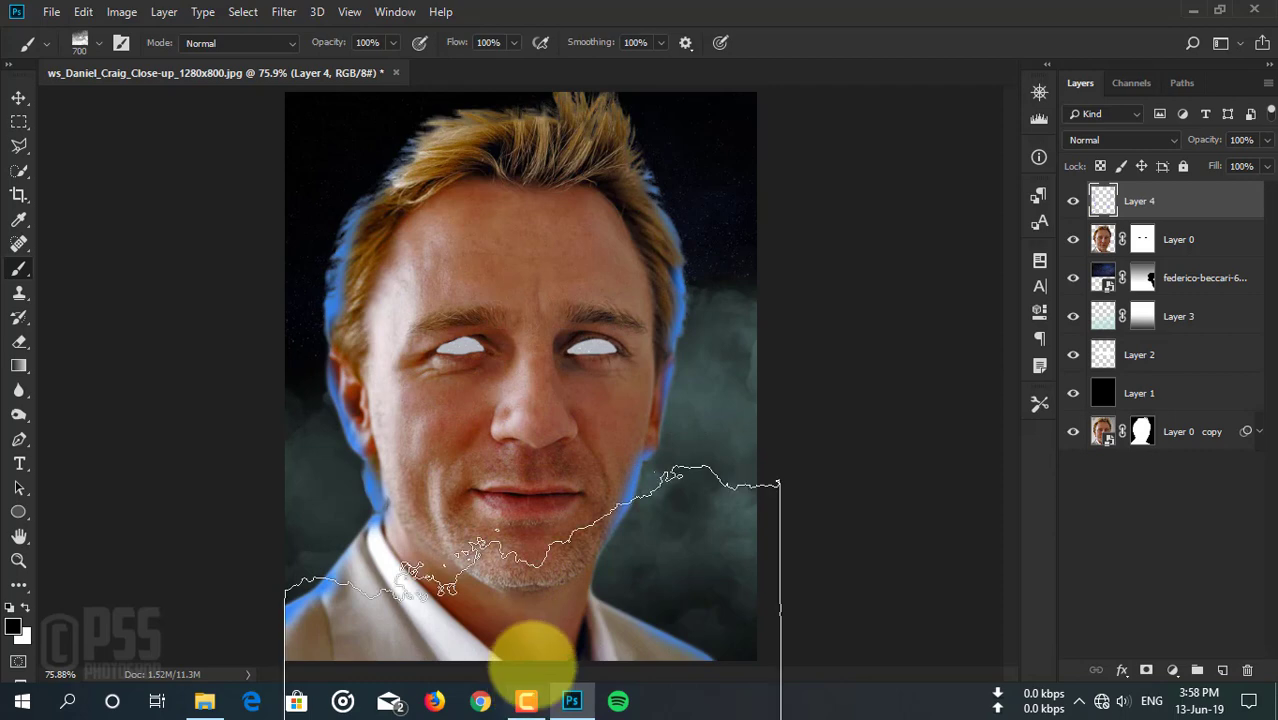
left_click(530, 652)
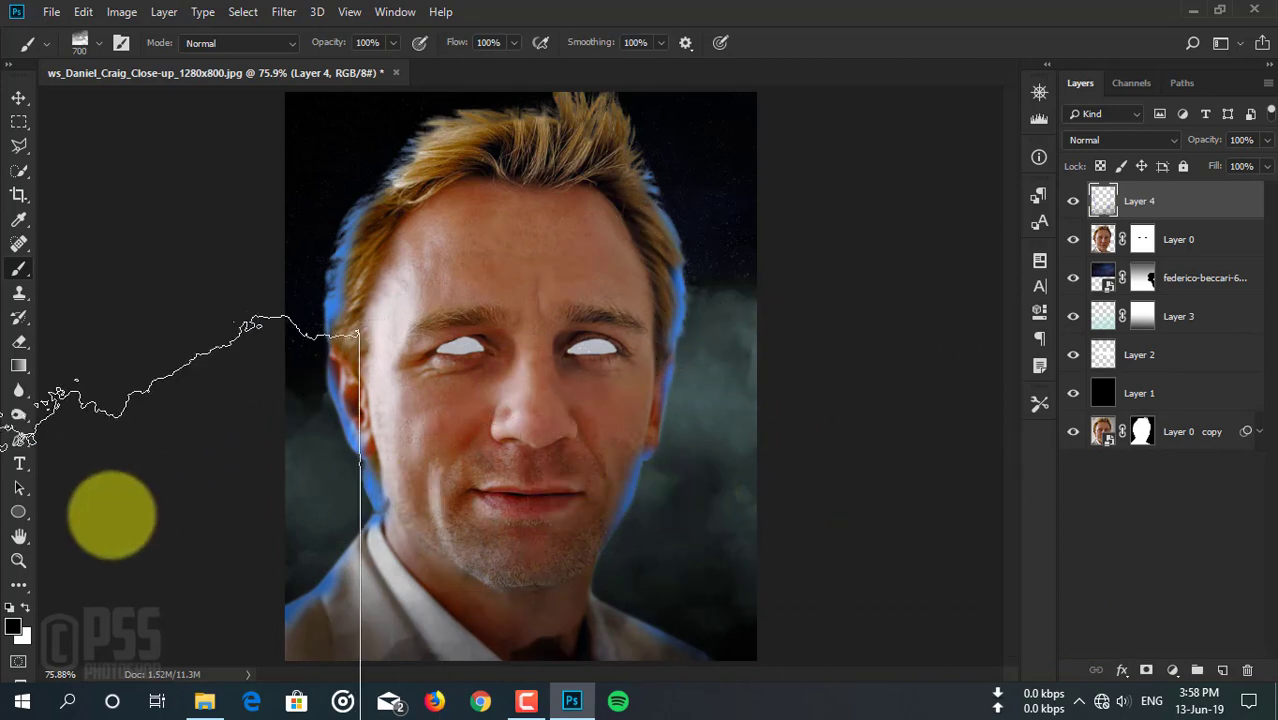
Switch to white and stamp fog brush 15 over the lower body.
left_click(26, 605)
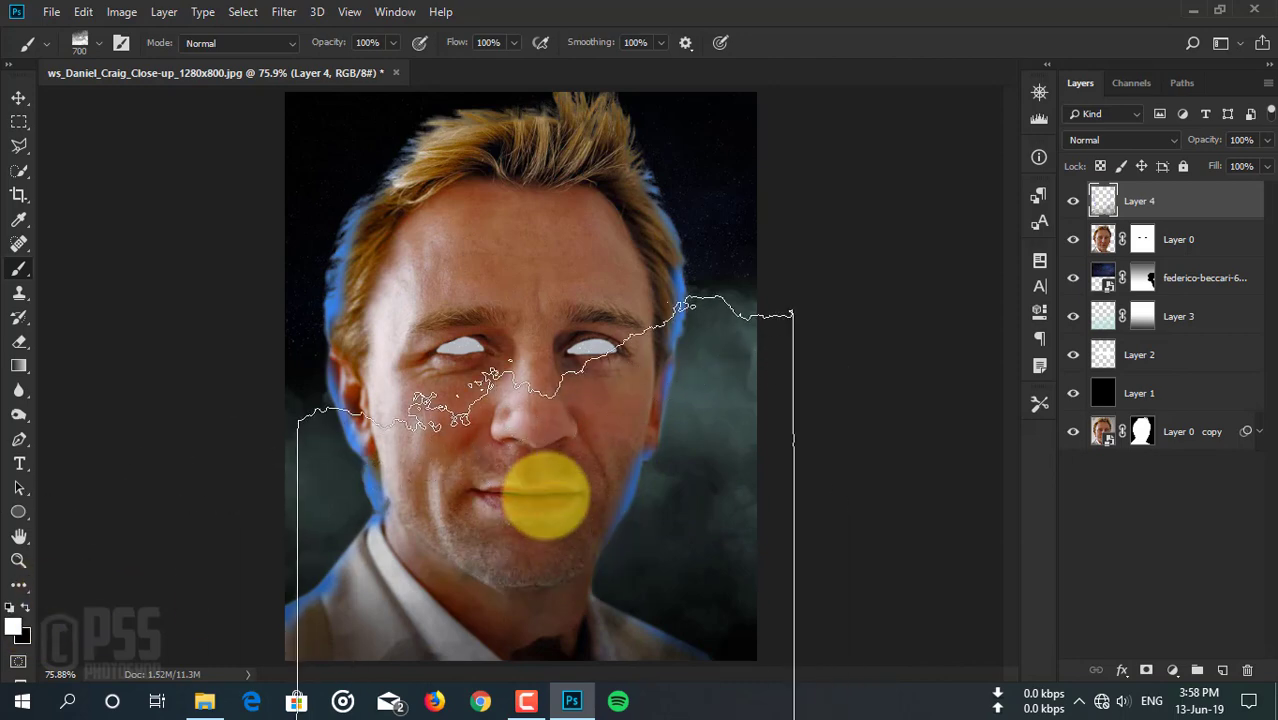
key("ctrl+minus")
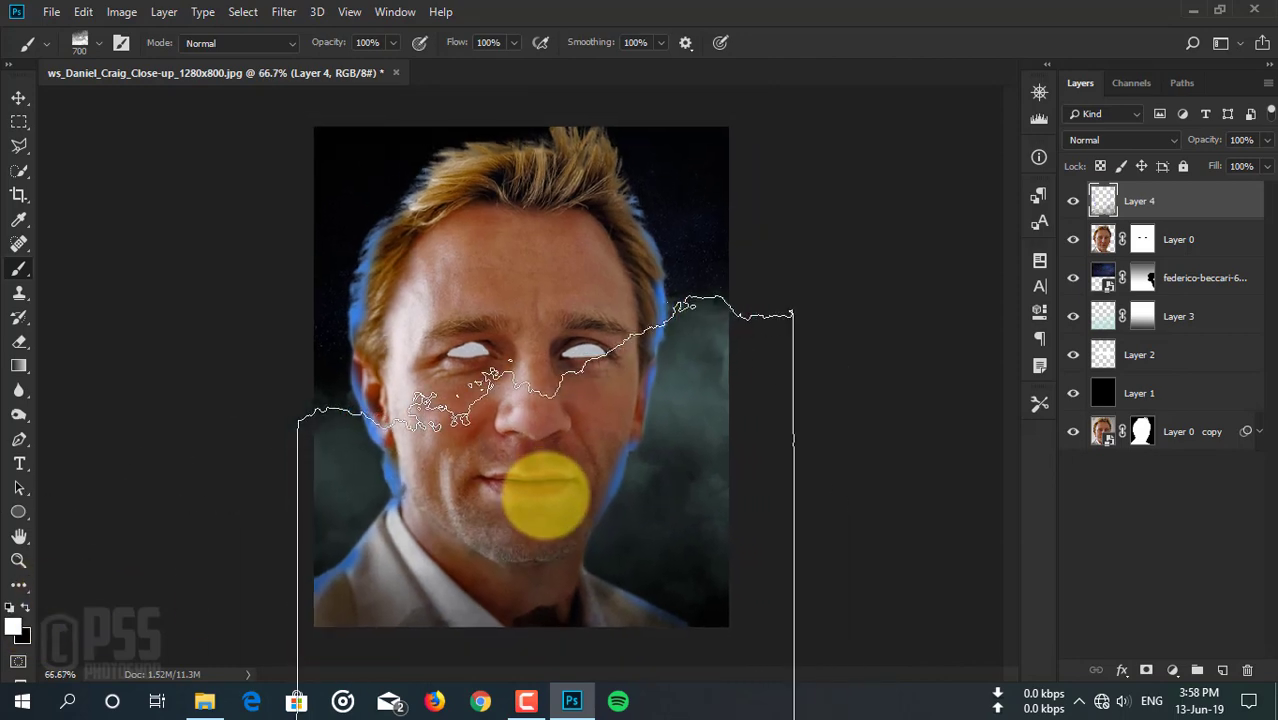
key("ctrl+minus")
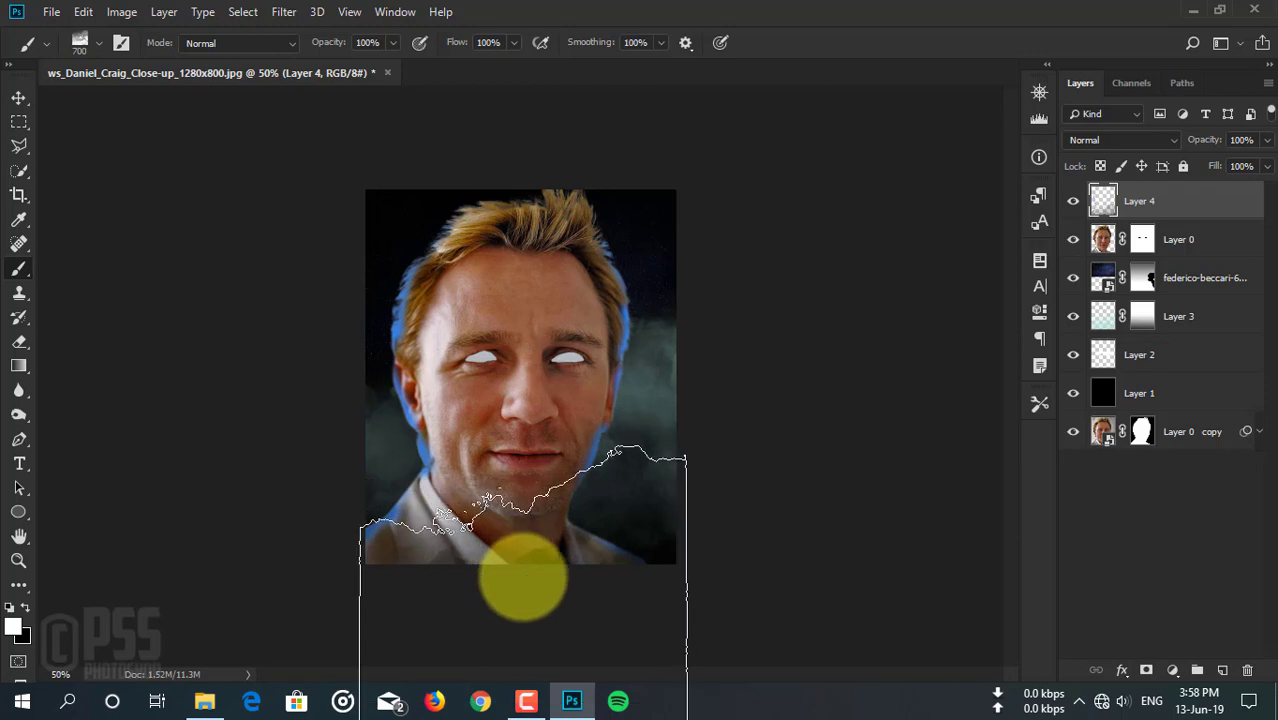
left_click(92, 43)
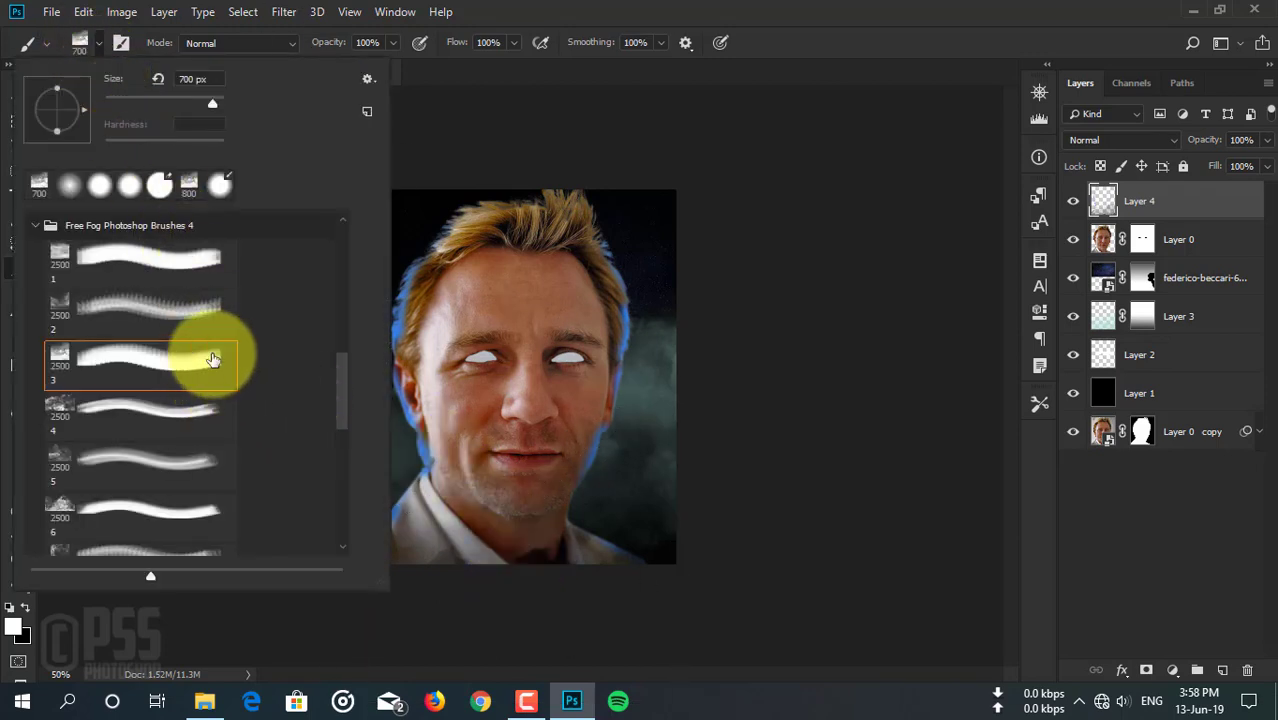
left_click_drag(341, 369, 339, 333)
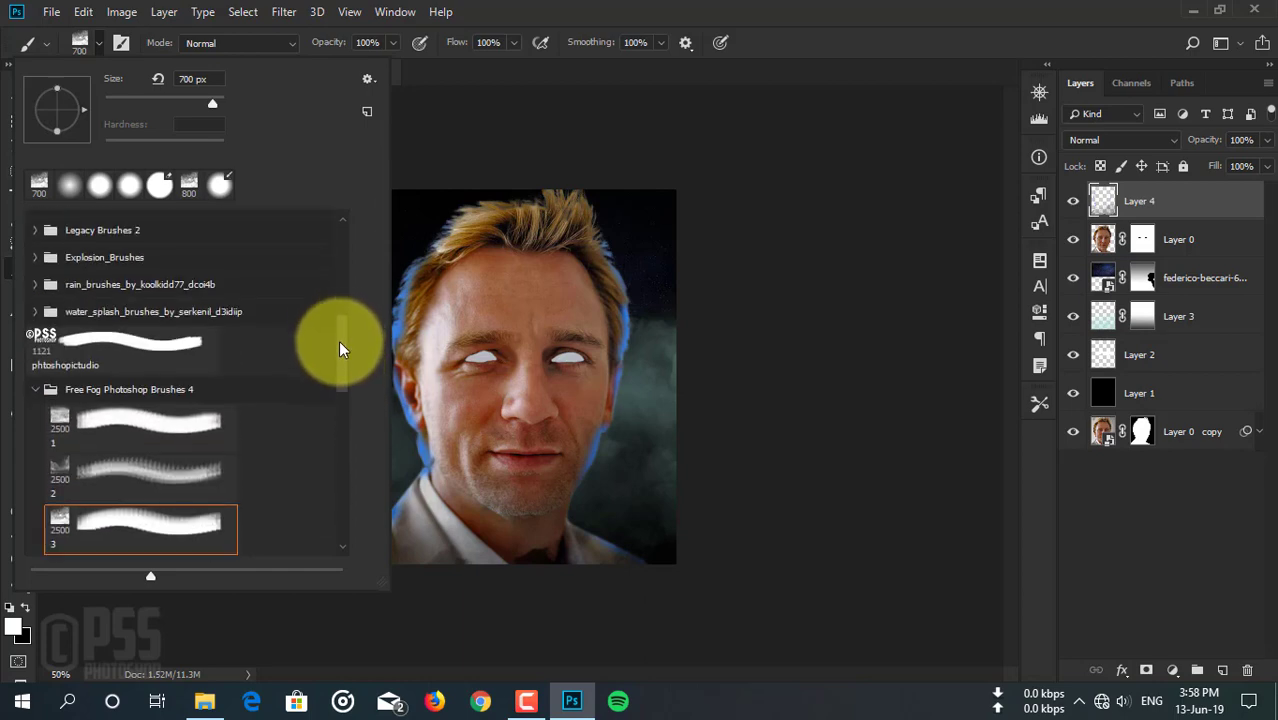
left_click_drag(339, 333, 333, 478)
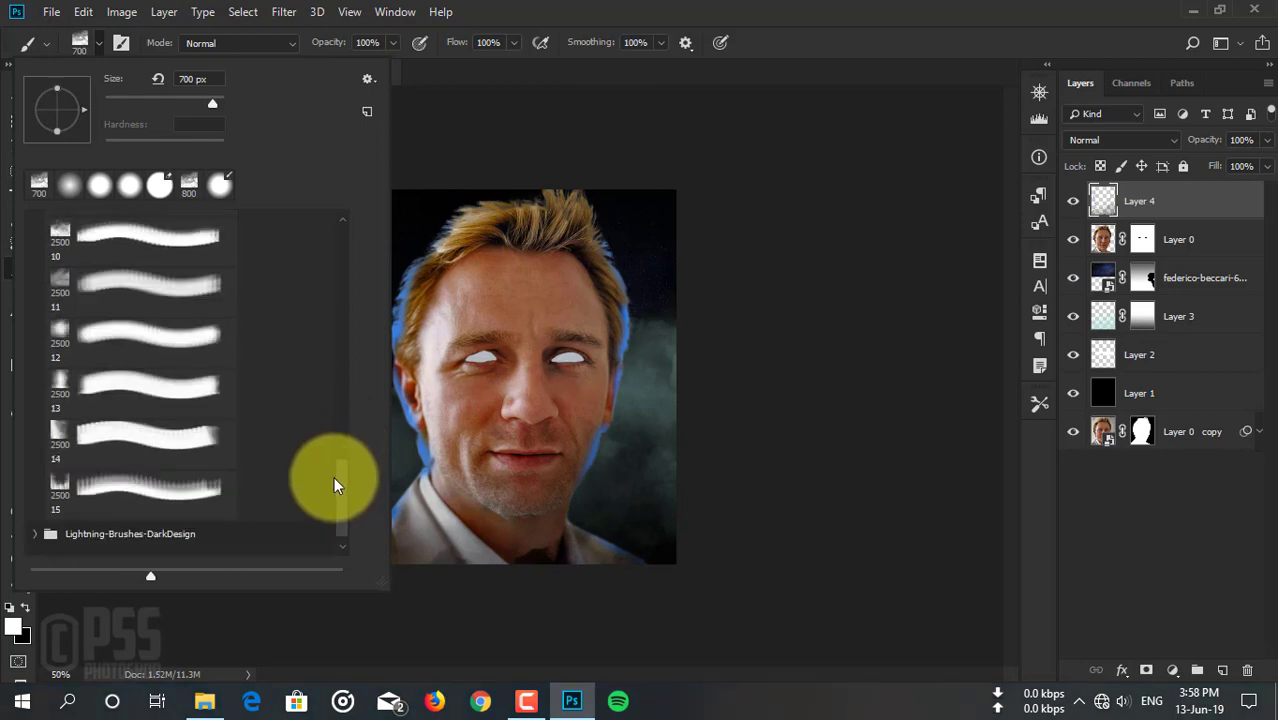
double_click(91, 496)
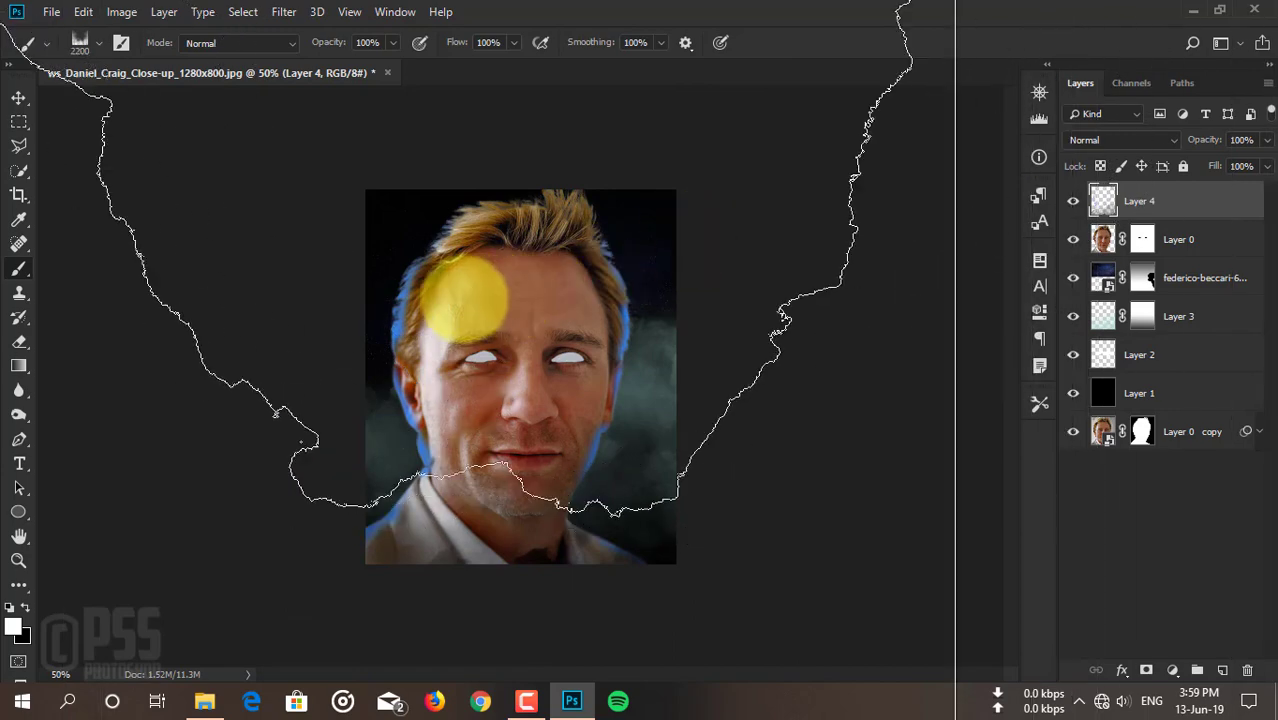
key("bracketleft")
key("bracketleft")
key("bracketleft")
key("bracketleft")
key("bracketleft")
key("bracketleft")
key("bracketleft")
key("bracketleft")
key("bracketleft")
key("bracketleft")
key("bracketleft")
key("bracketleft")
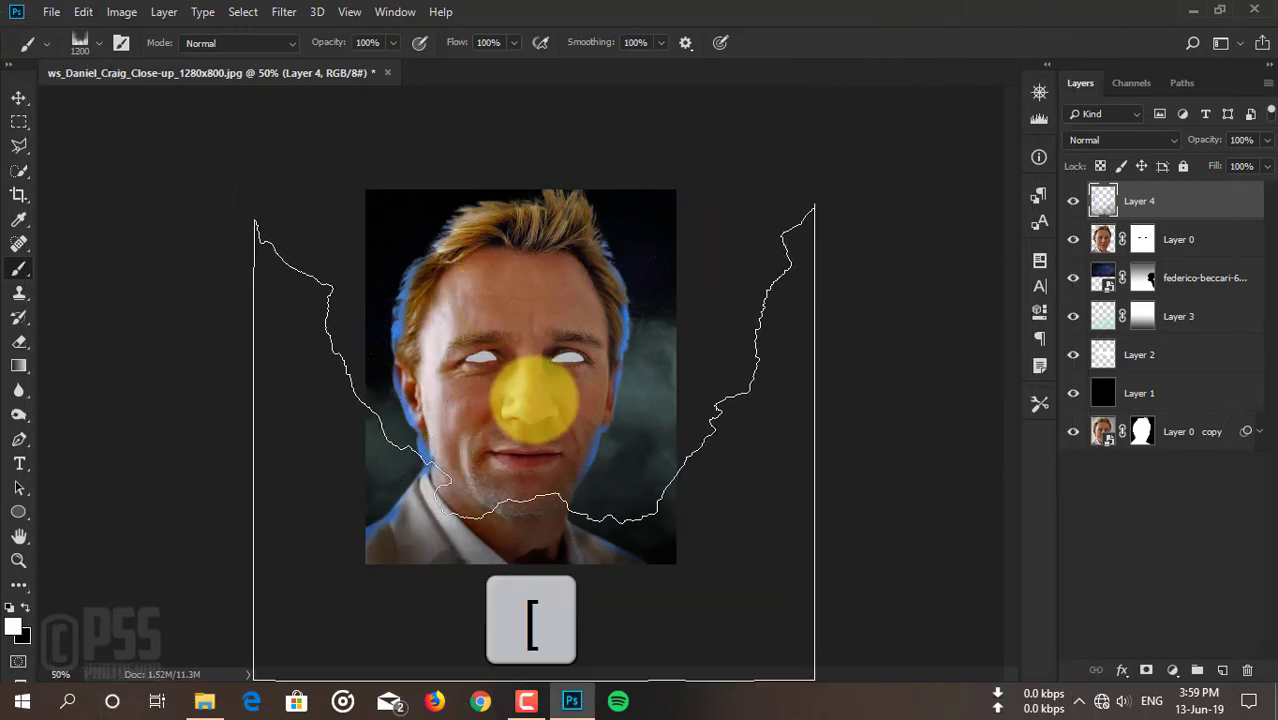
key("bracketleft")
key("bracketleft")
key("bracketleft")
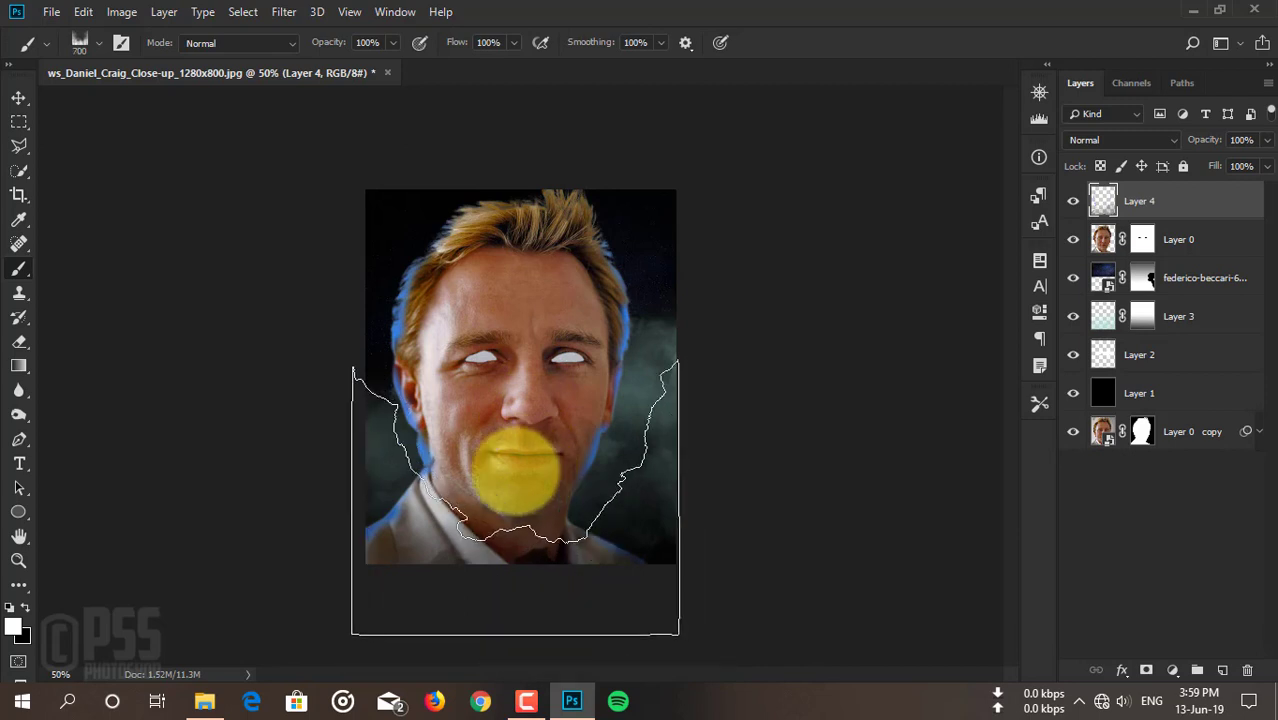
key("bracketright")
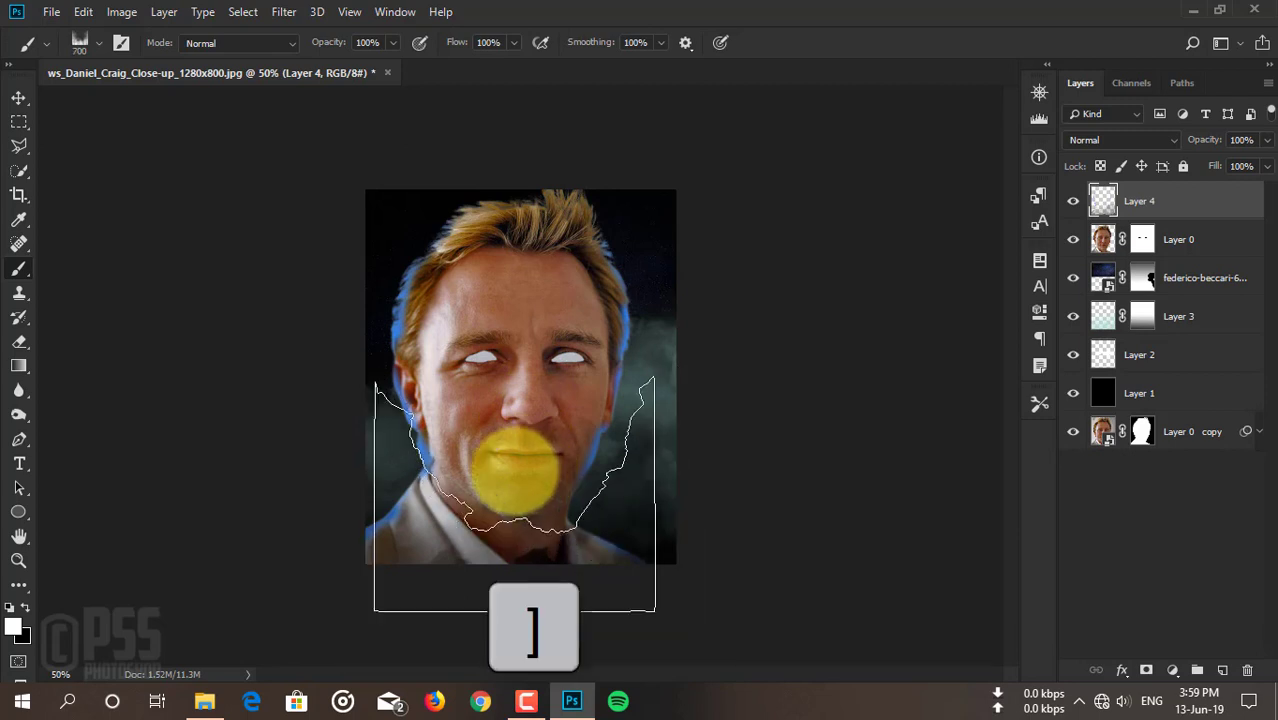
key("bracketright")
left_click(510, 470)
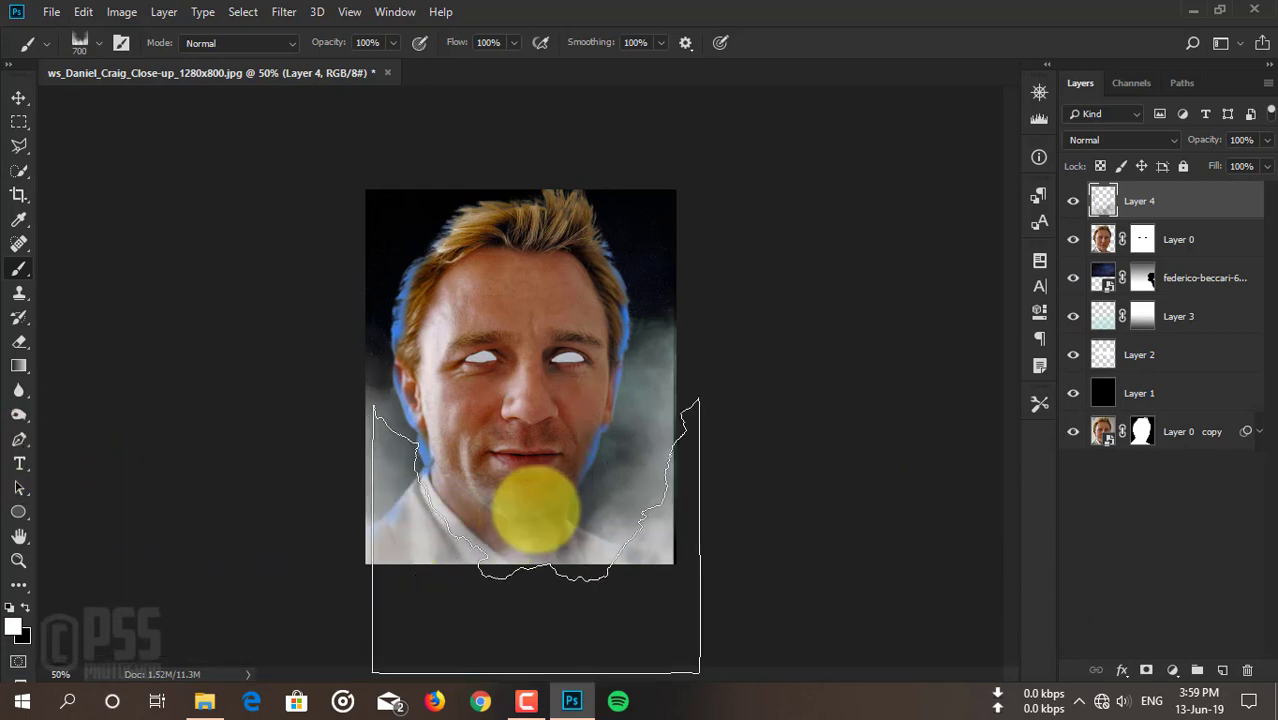
key("ctrl+plus")
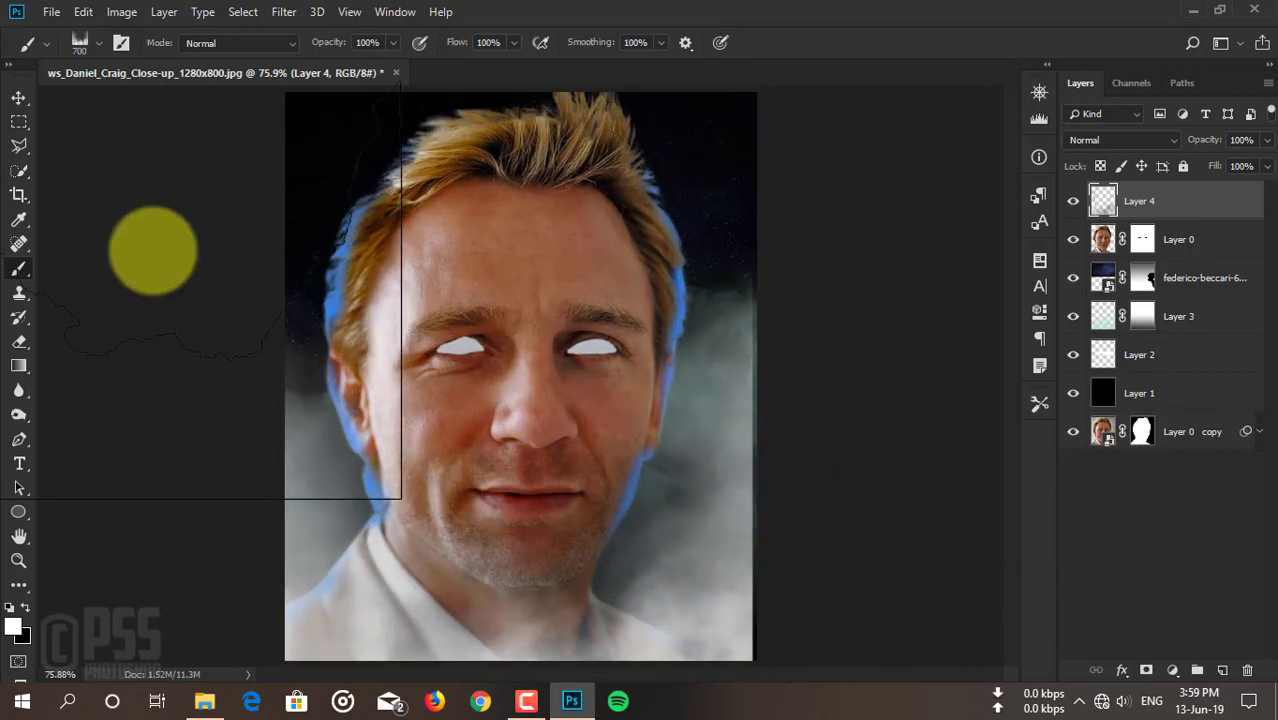
left_click(20, 100)
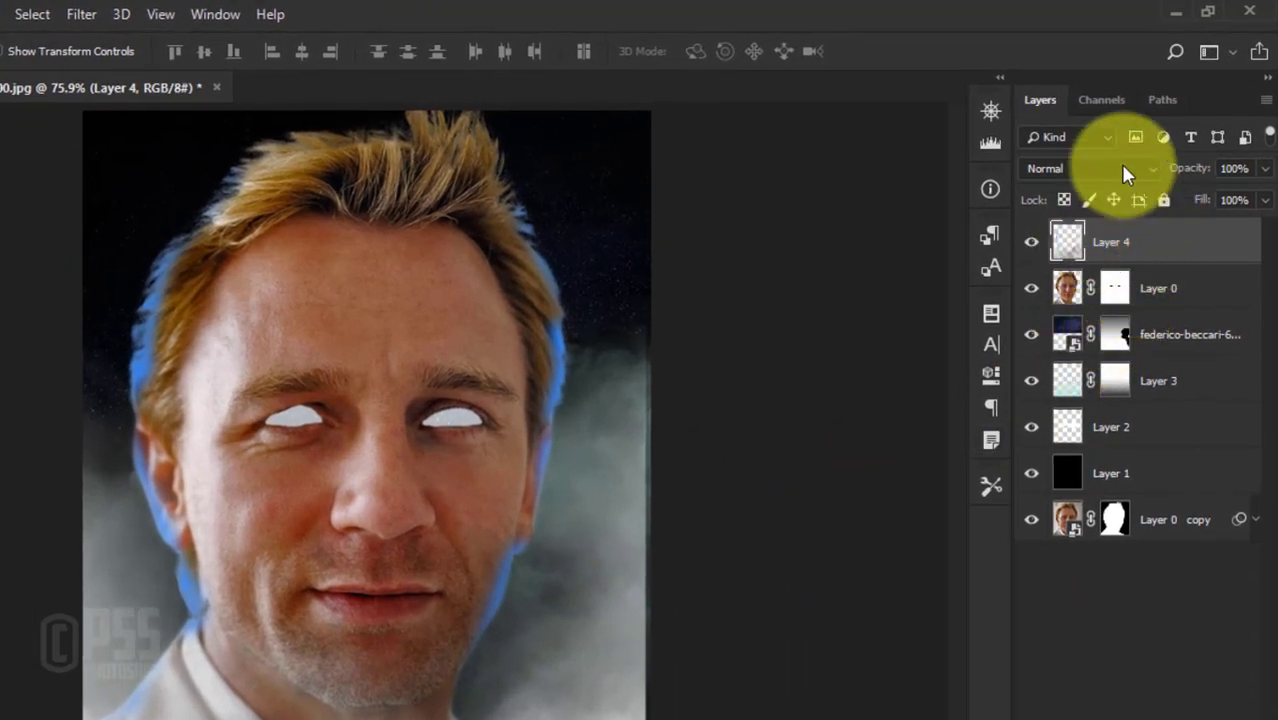
Give Layer 4 the Linear Dodge (Add) blend mode and 87% opacity.
left_click(1122, 170)
left_click(1098, 395)
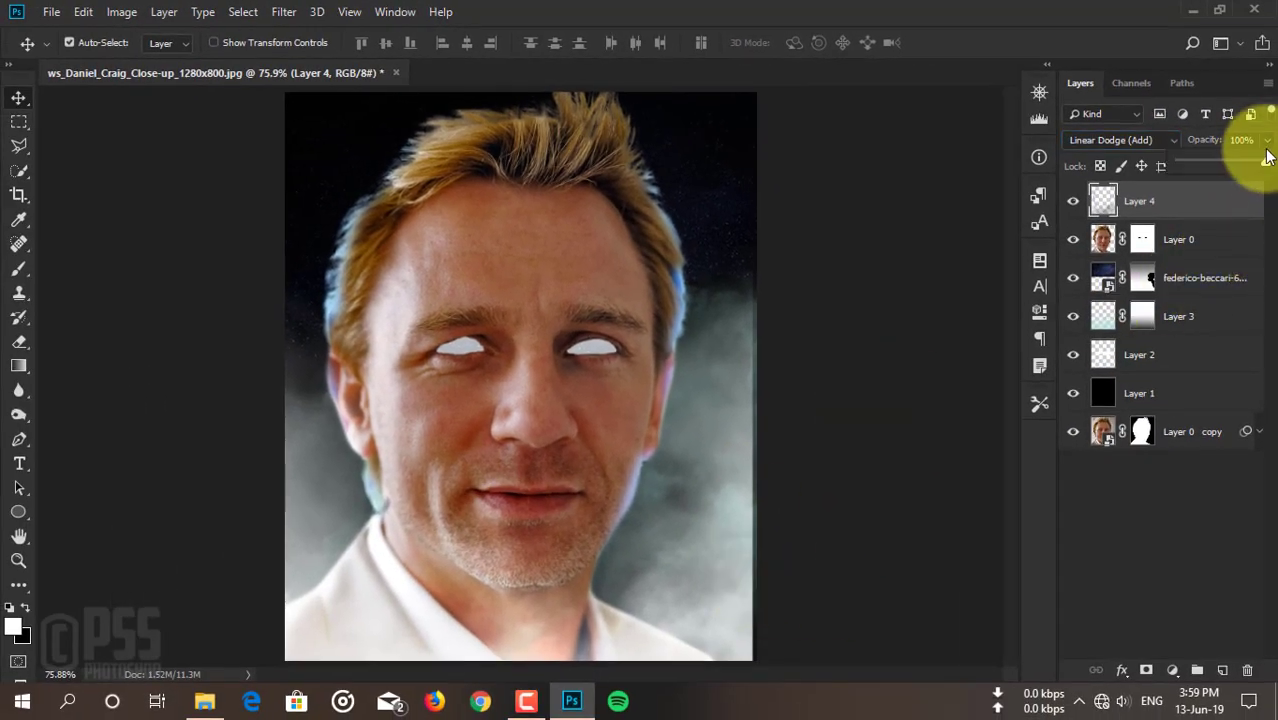
left_click_drag(1237, 170, 1235, 171)
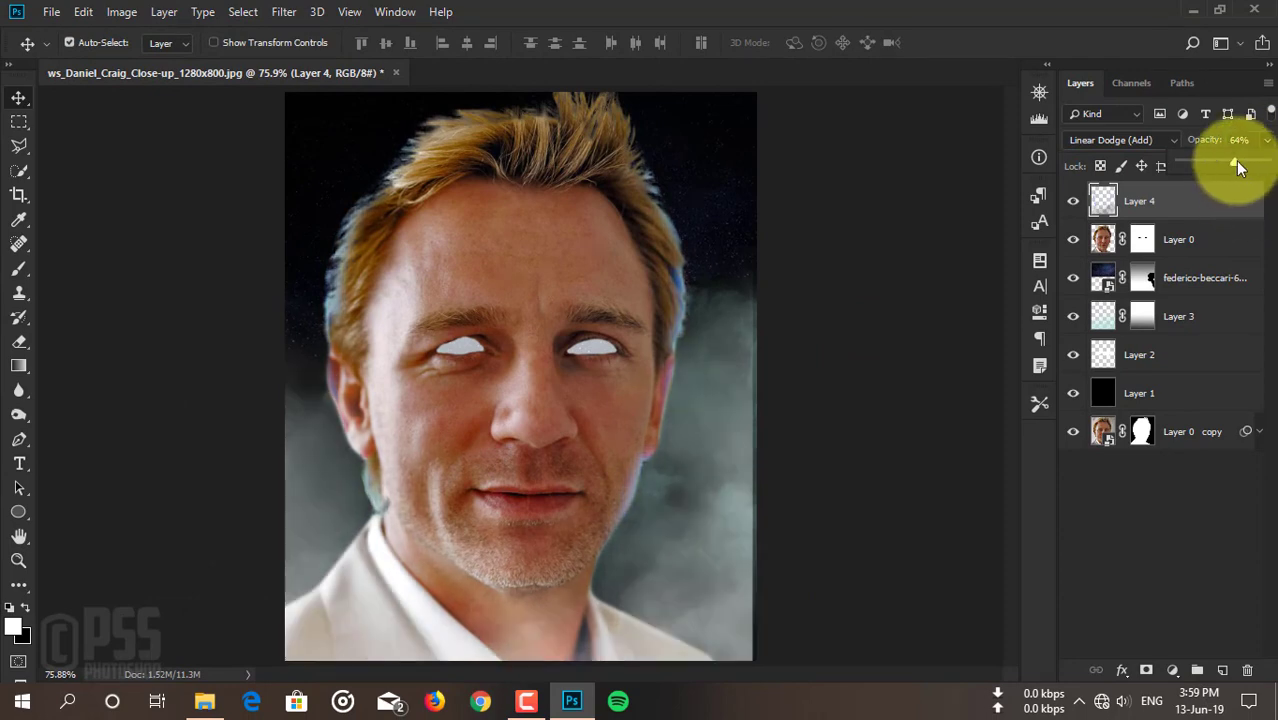
left_click_drag(1237, 167, 1257, 164)
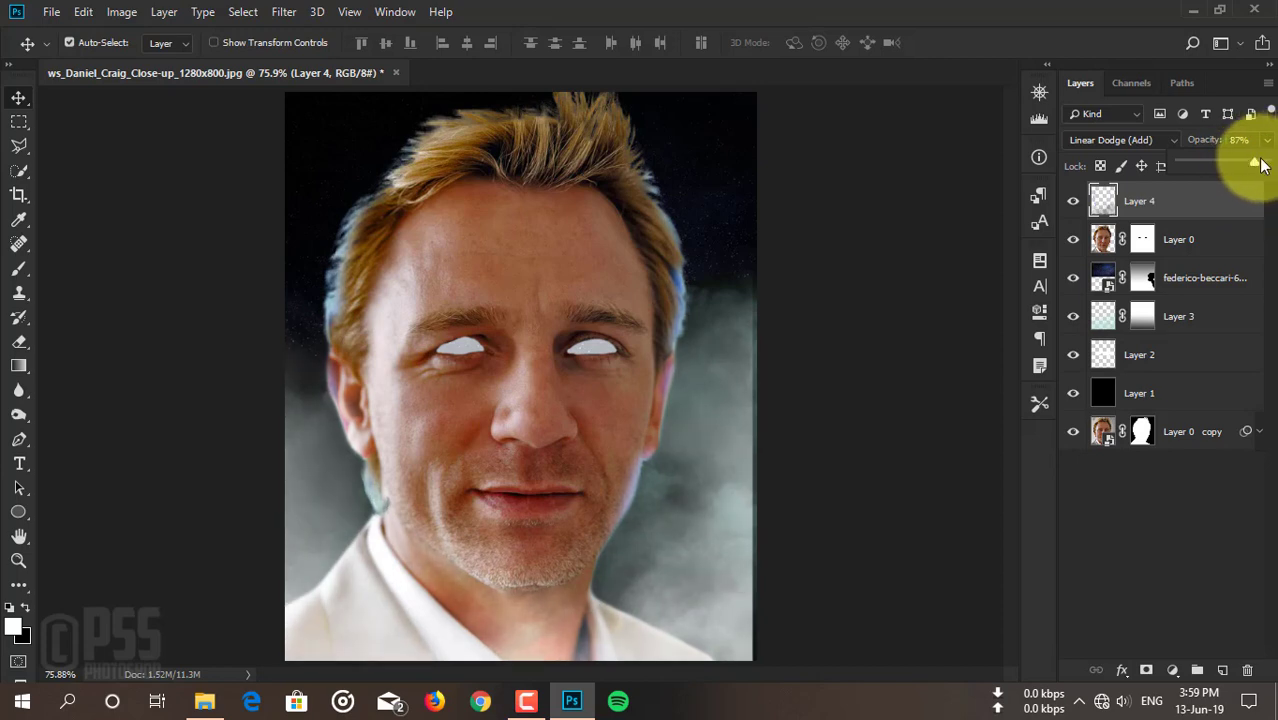
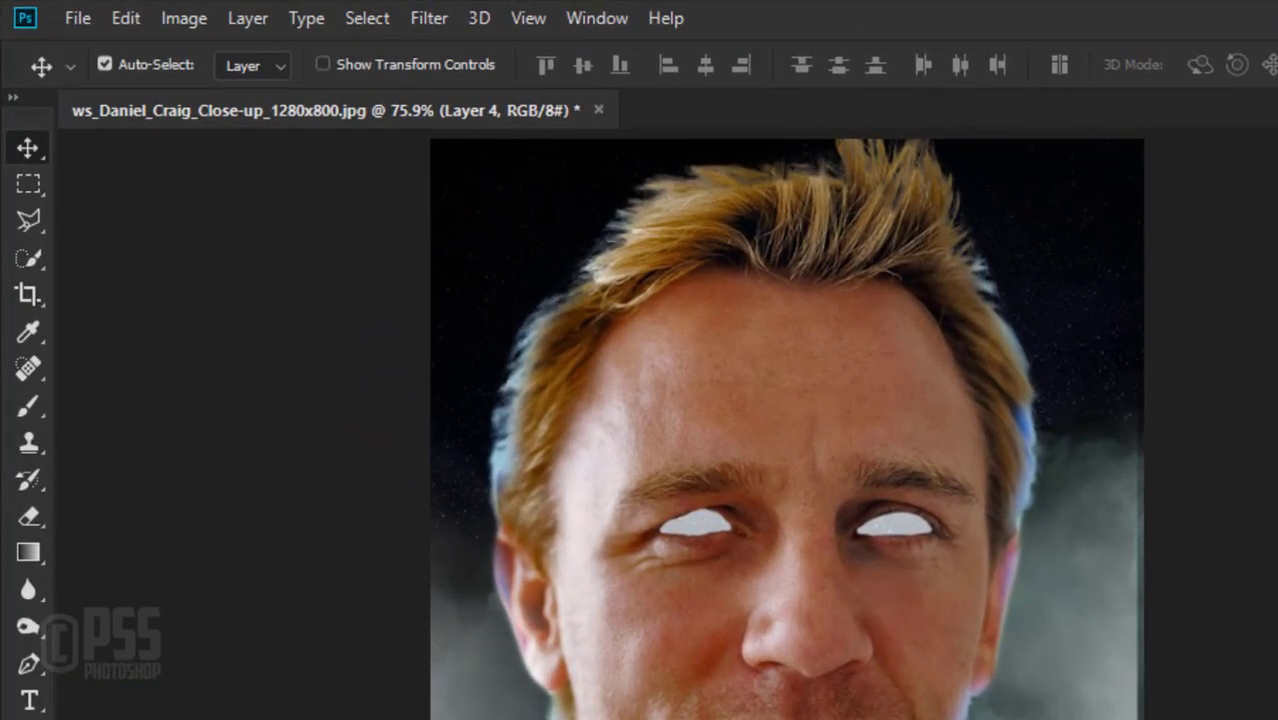
Colorize Layer 4 through Hue/Saturation at Hue 224, Saturation 29 and Lightness -28.
left_click(191, 23)
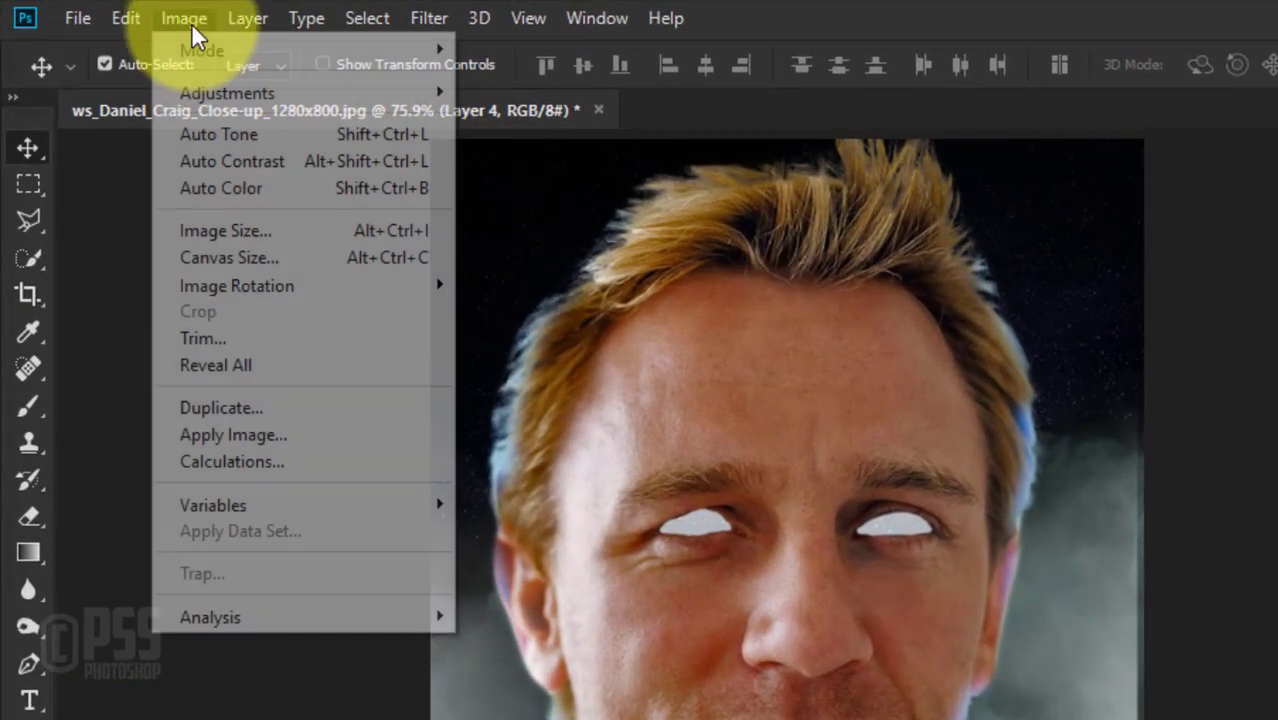
mouse_move(228, 93)
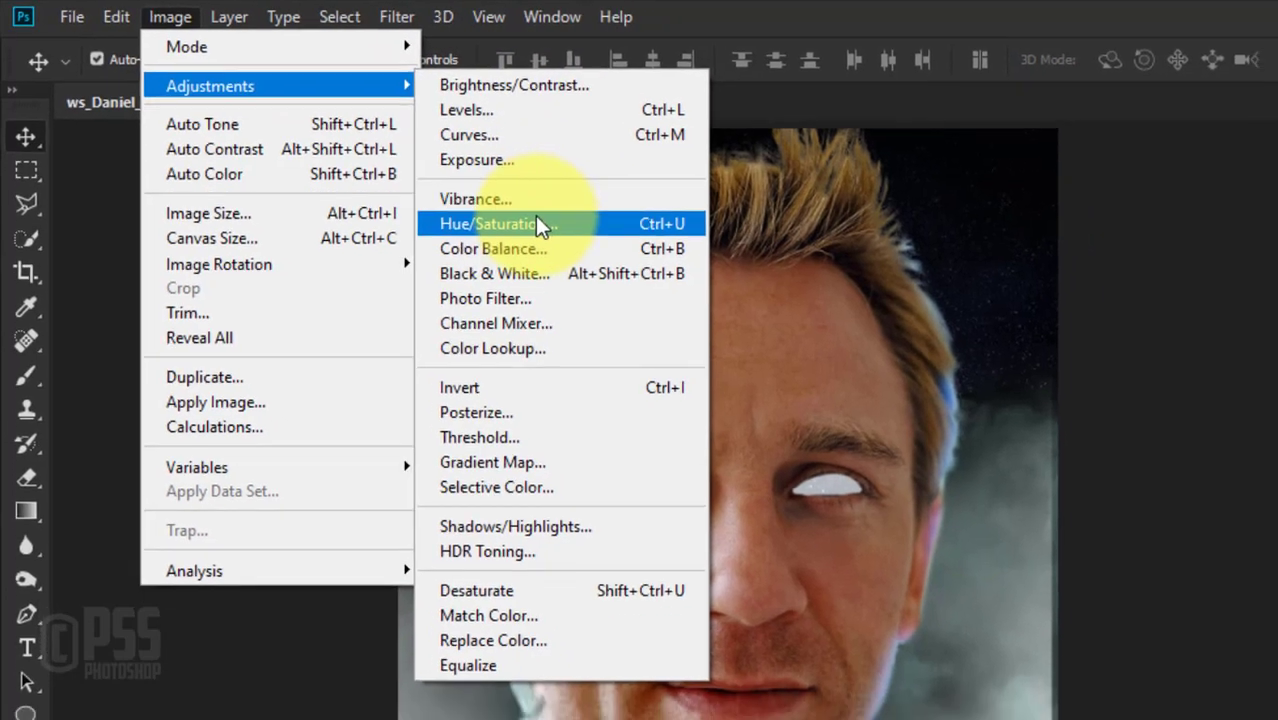
left_click(540, 242)
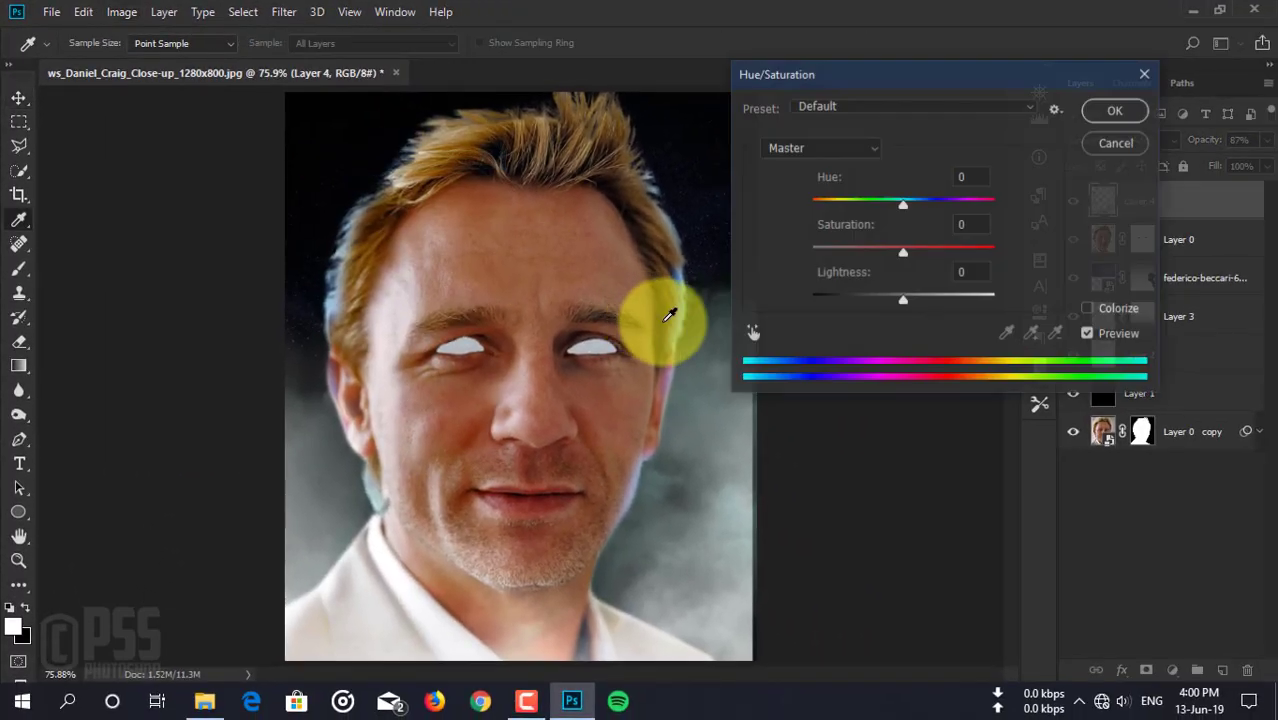
left_click(1089, 309)
left_click_drag(902, 302, 860, 299)
left_click_drag(811, 204, 935, 200)
mouse_move(857, 252)
left_mouse_down()
mouse_move(936, 257)
mouse_move(835, 258)
mouse_move(941, 251)
mouse_move(865, 263)
mouse_move(864, 299)
mouse_move(882, 296)
left_mouse_up()
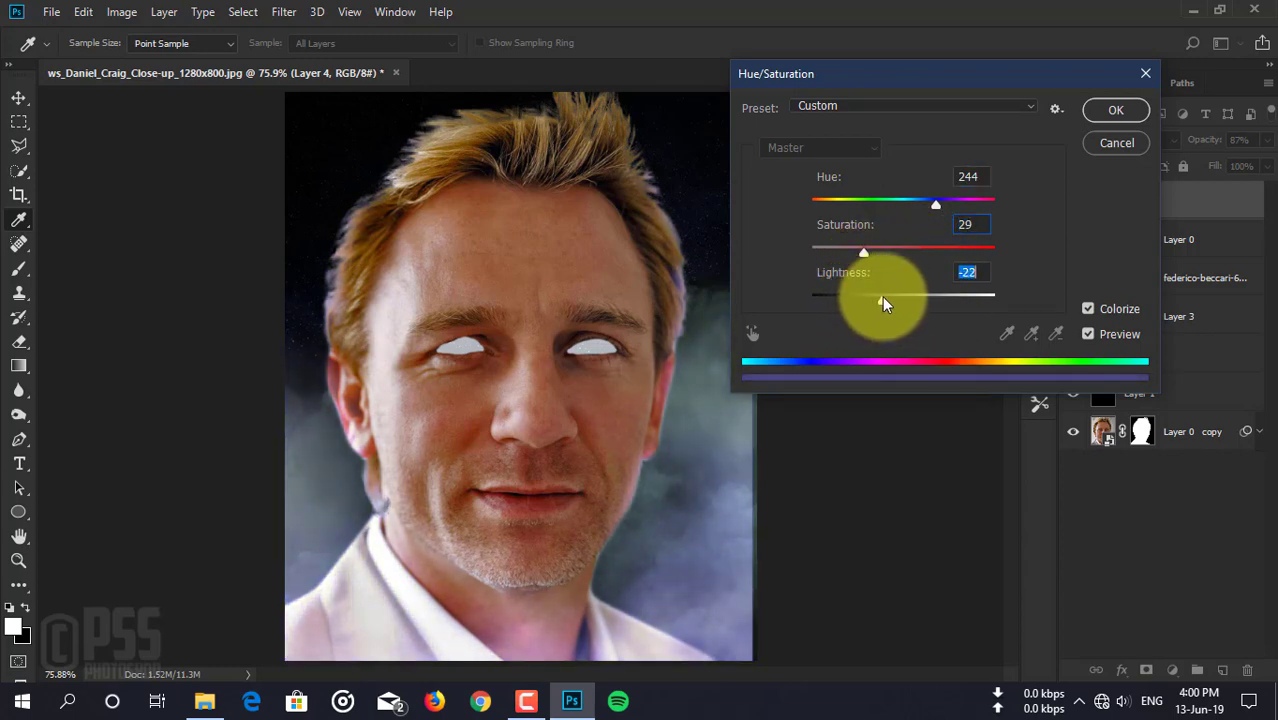
mouse_move(930, 208)
left_mouse_down()
mouse_move(906, 208)
mouse_move(925, 206)
left_mouse_up()
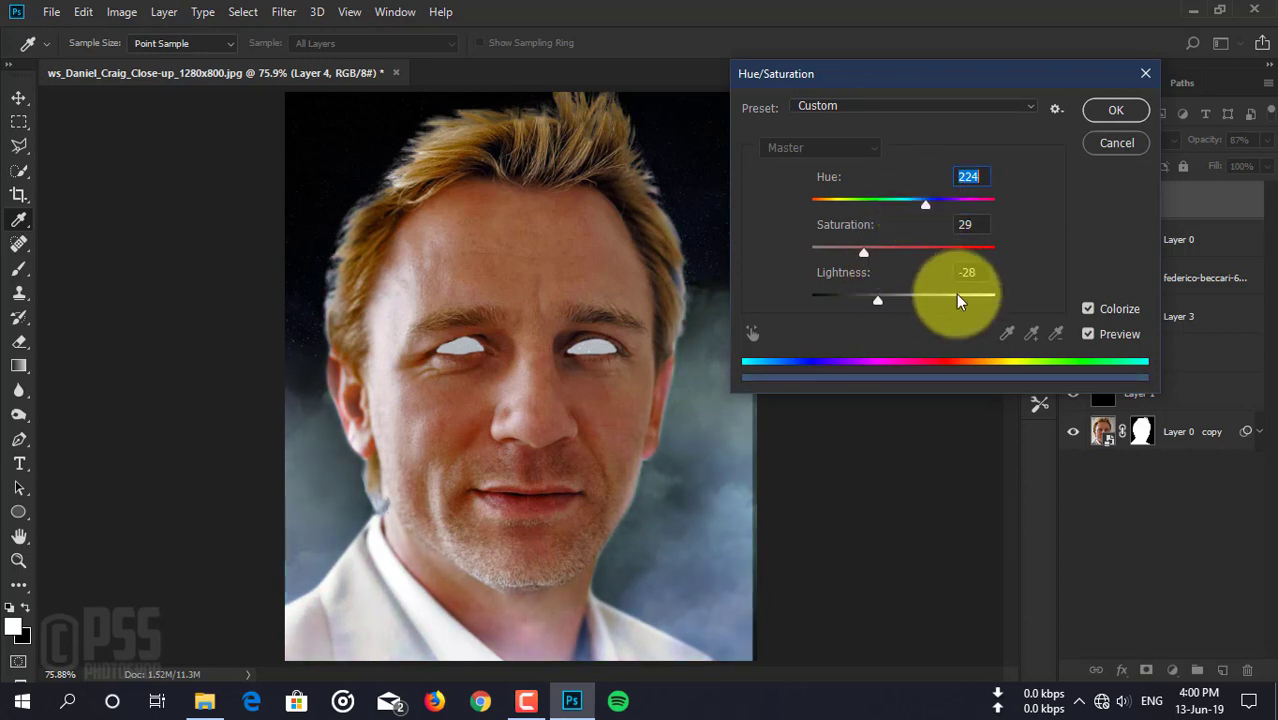
left_click(1116, 112)
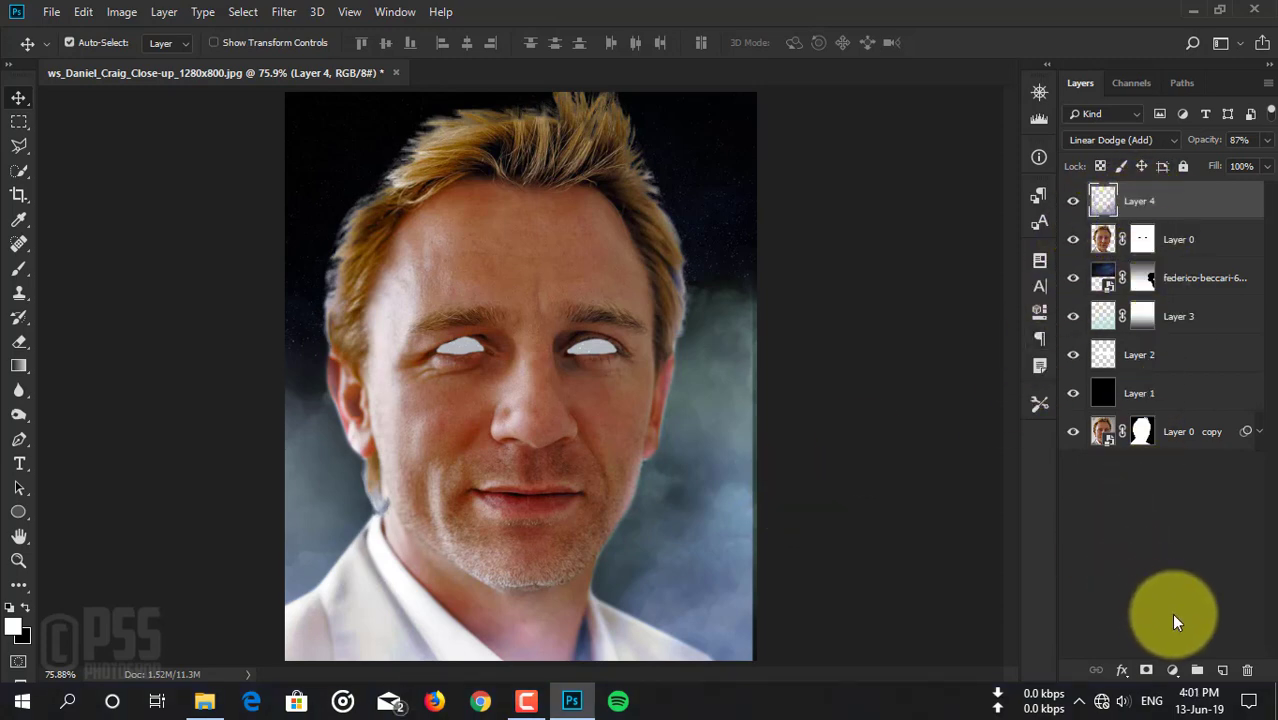
Add Layer 5, load the Layer 0 subject outline as a selection, and set foreground to #218ef4.
left_click(1221, 669)
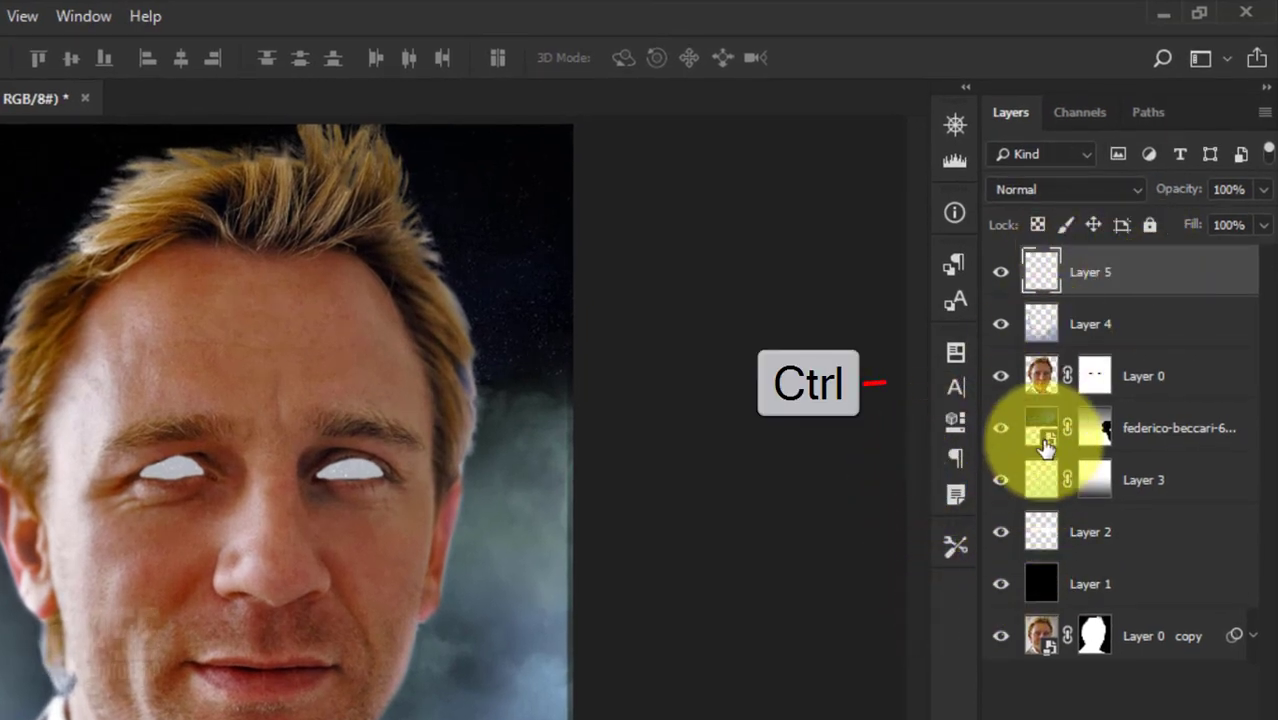
left_click(1040, 378, "ctrl")
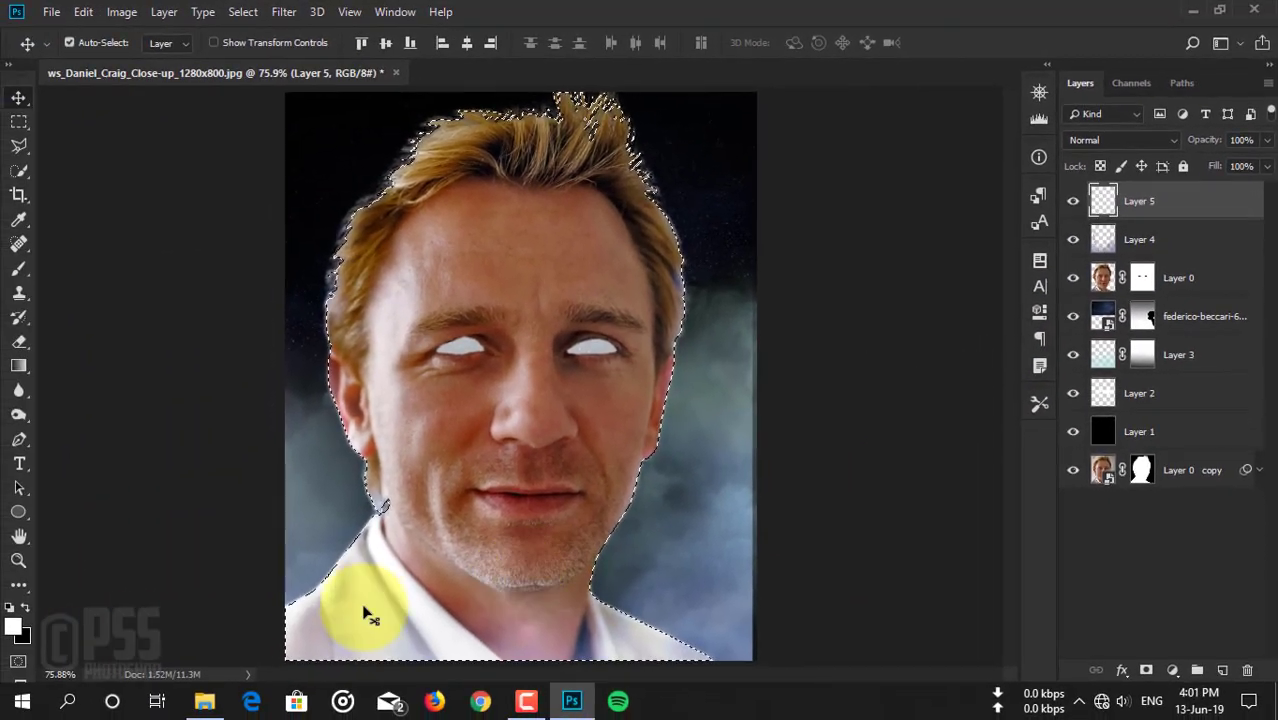
left_click(12, 628)
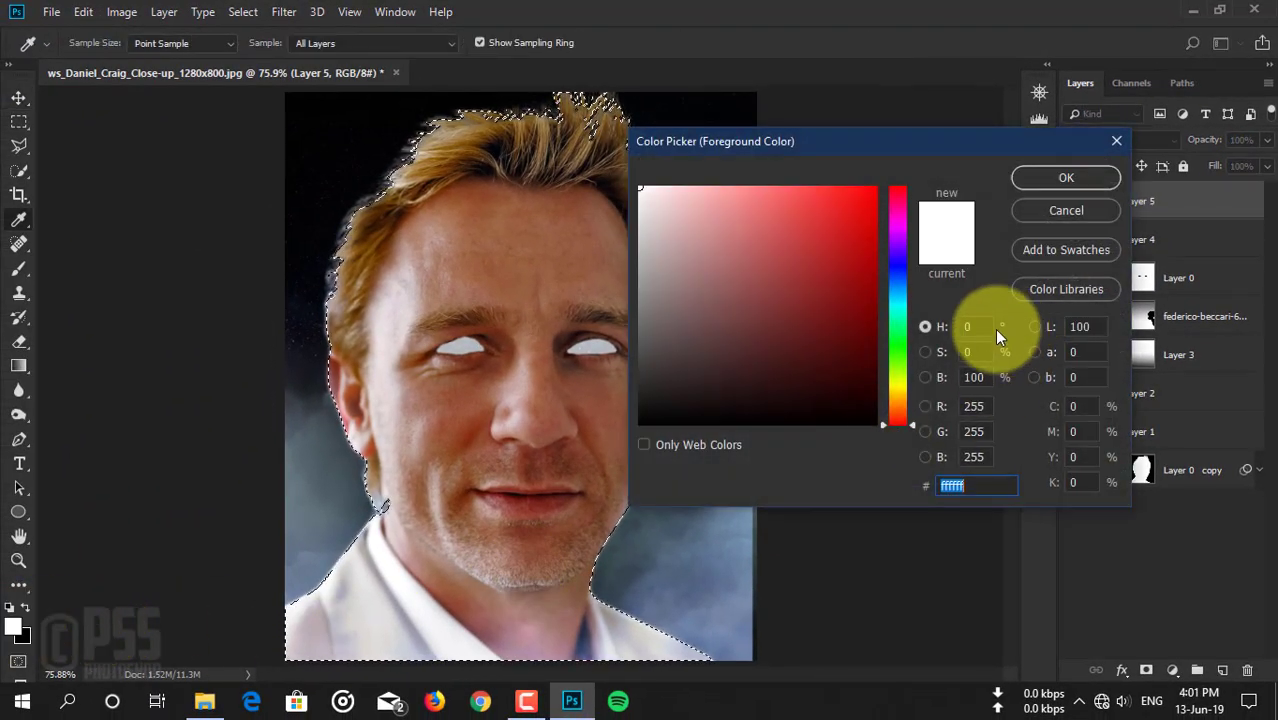
left_click(898, 286)
left_click(847, 194)
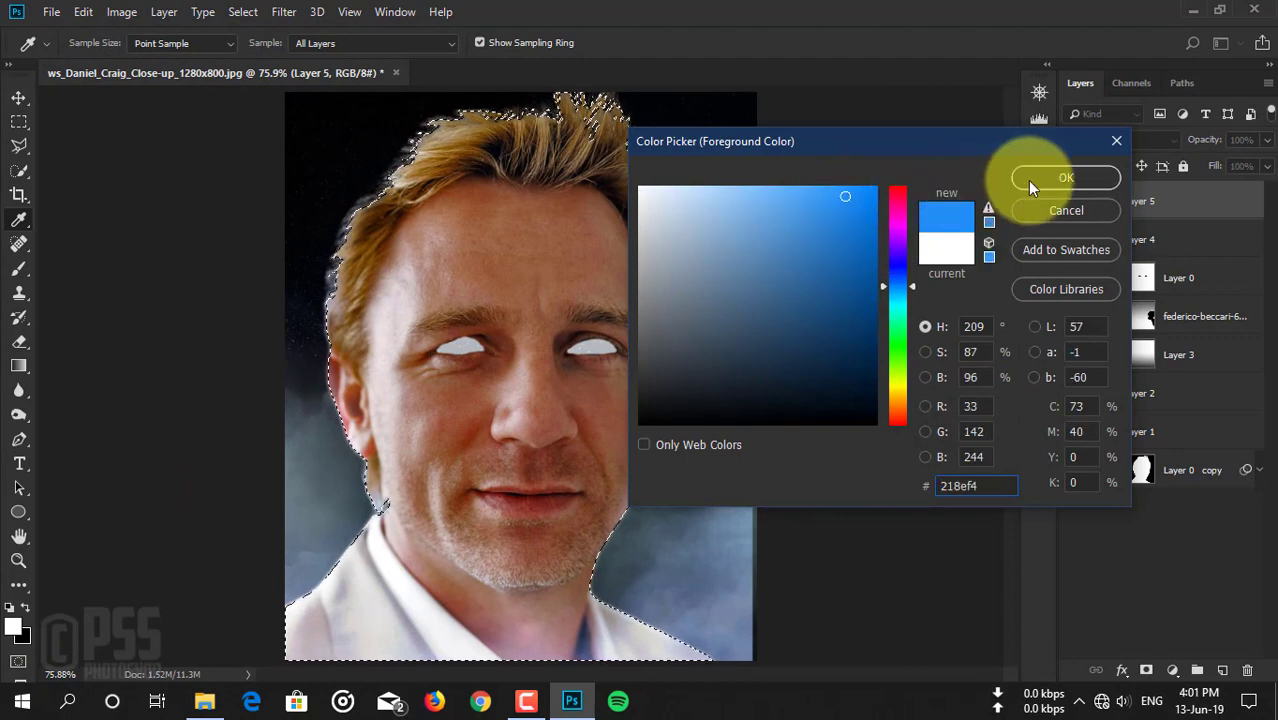
left_click(1062, 178)
key("v")
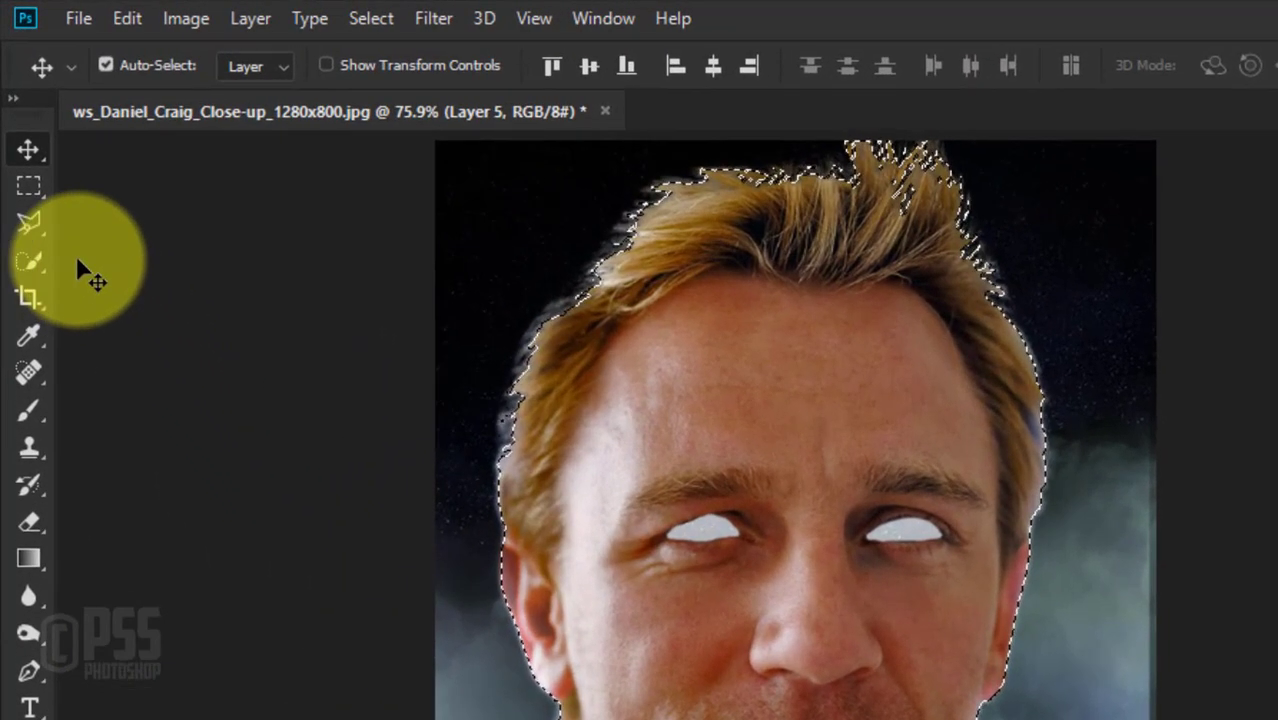
Choose a soft round brush preset and shrink it twice with [.
left_click(30, 408)
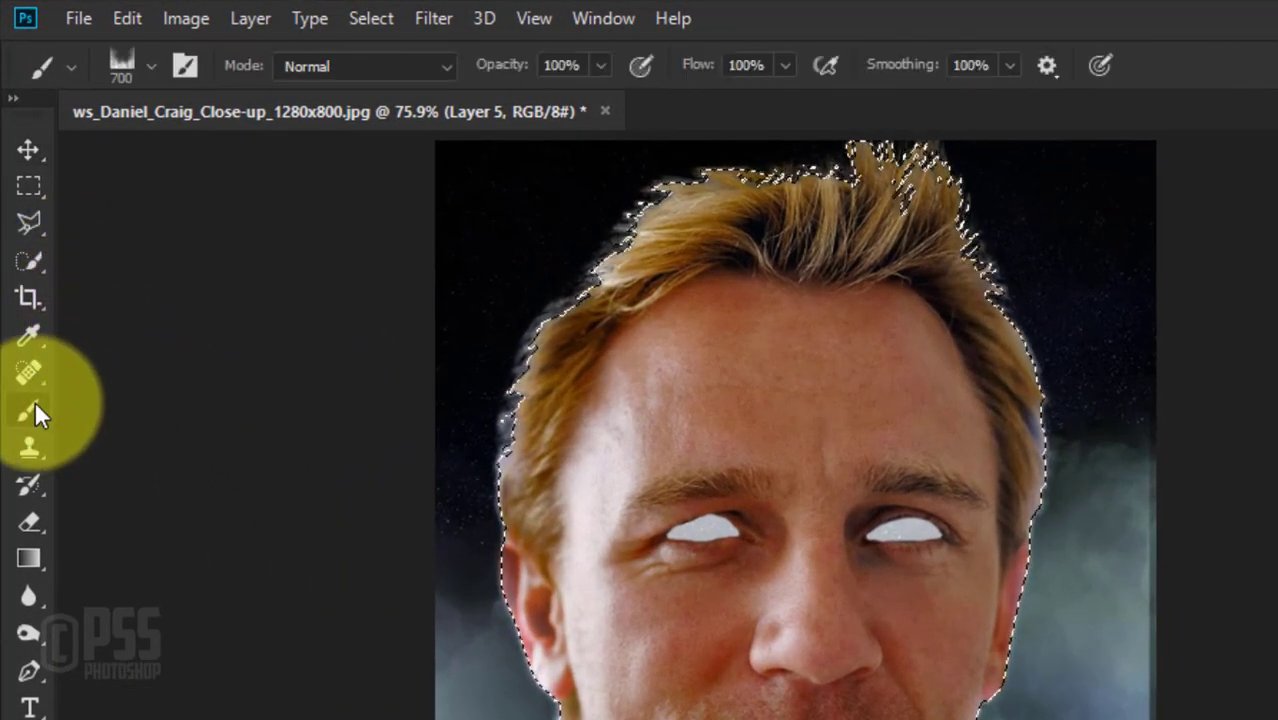
left_click(148, 63)
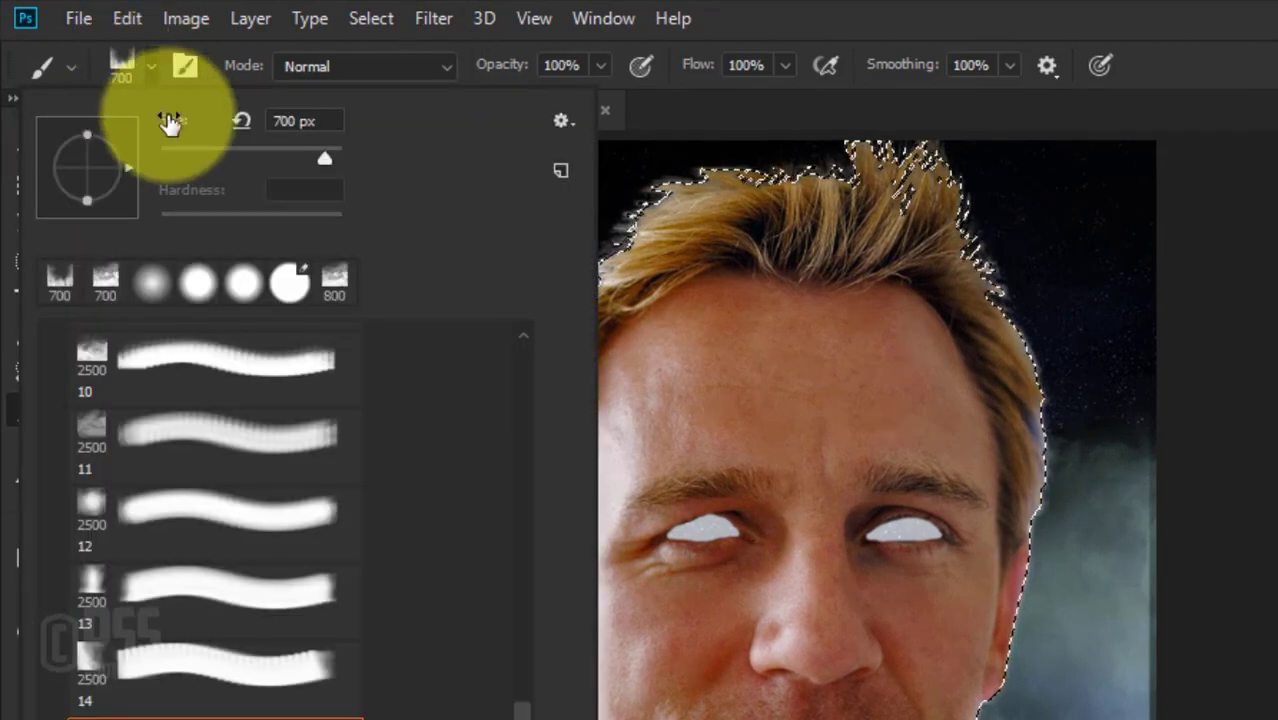
double_click(158, 287)
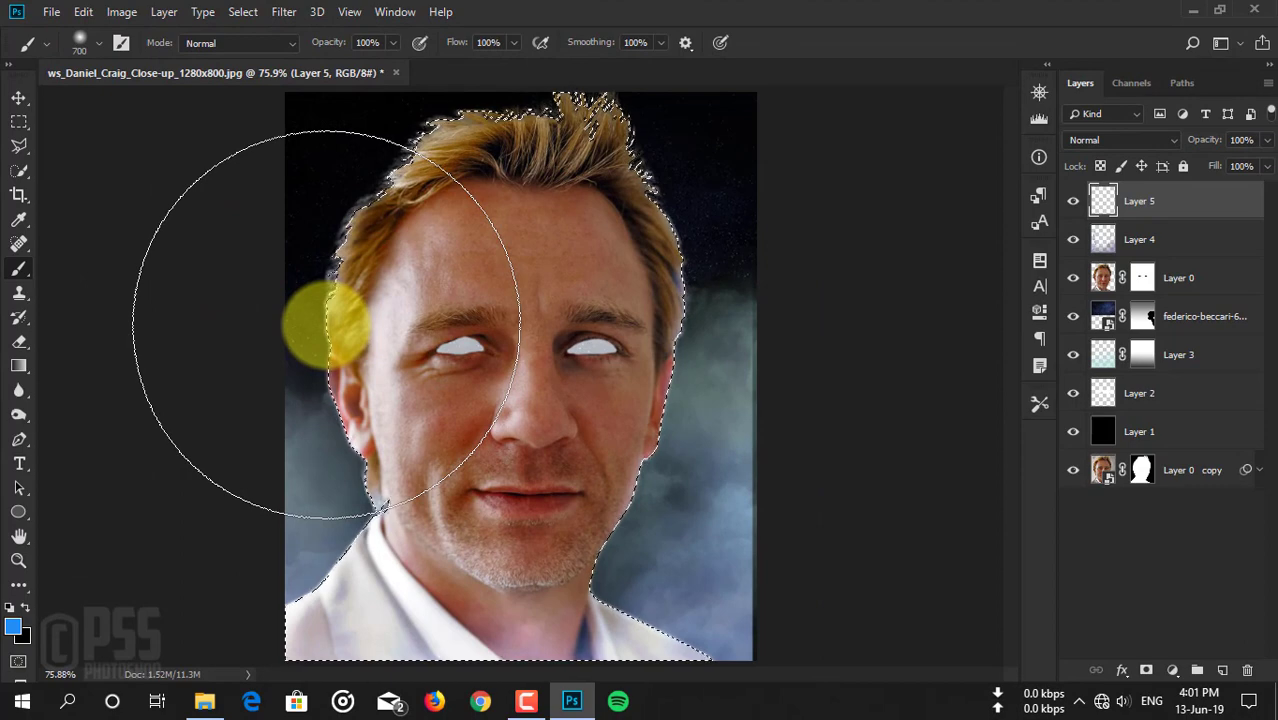
key("bracketleft")
key("bracketleft")
key("bracketleft")
key("bracketleft")
key("bracketleft")
key("bracketleft")
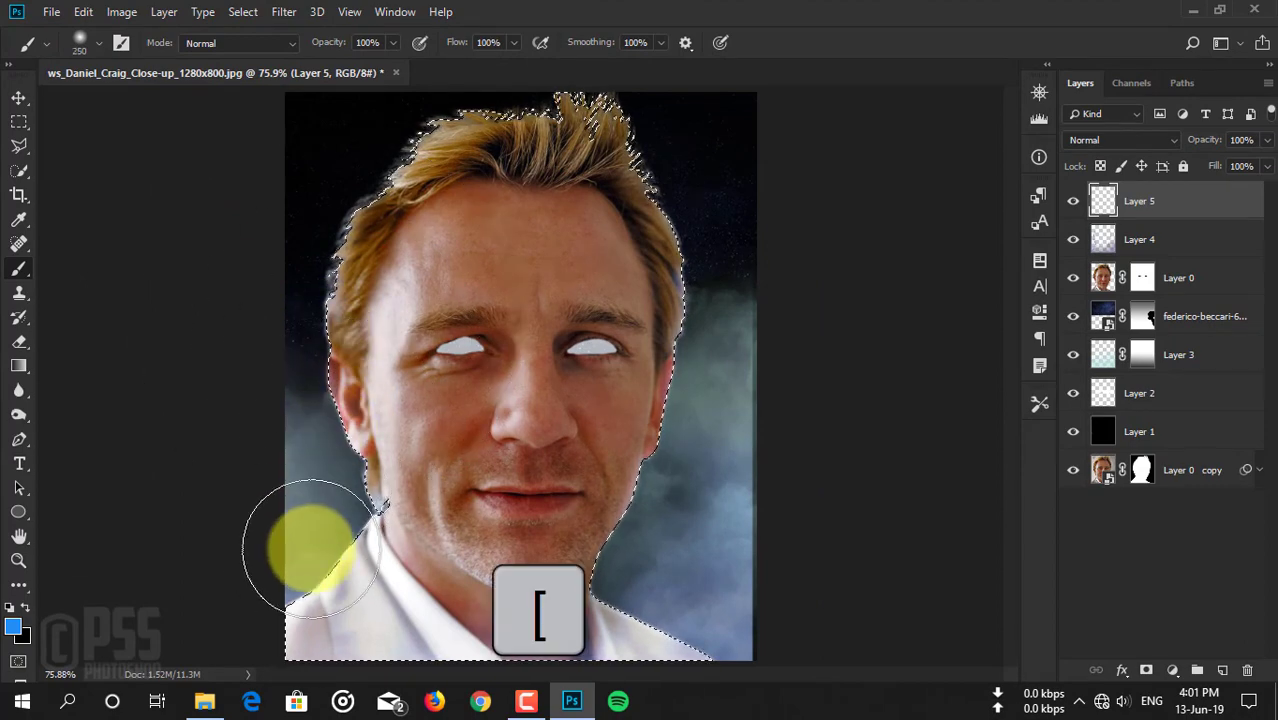
key("bracketleft")
key("bracketleft")
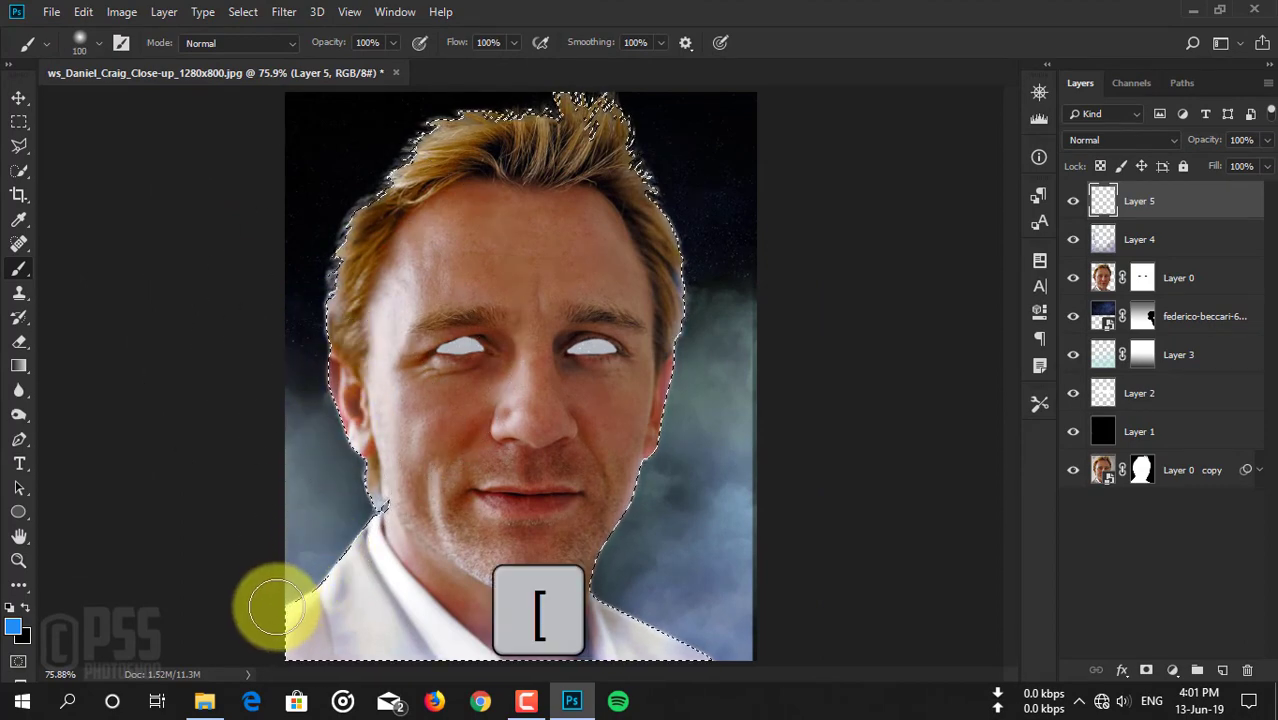
Paint blue inside the selection edges along the shoulders, hair, face and neck.
left_click_drag(292, 582, 318, 553)
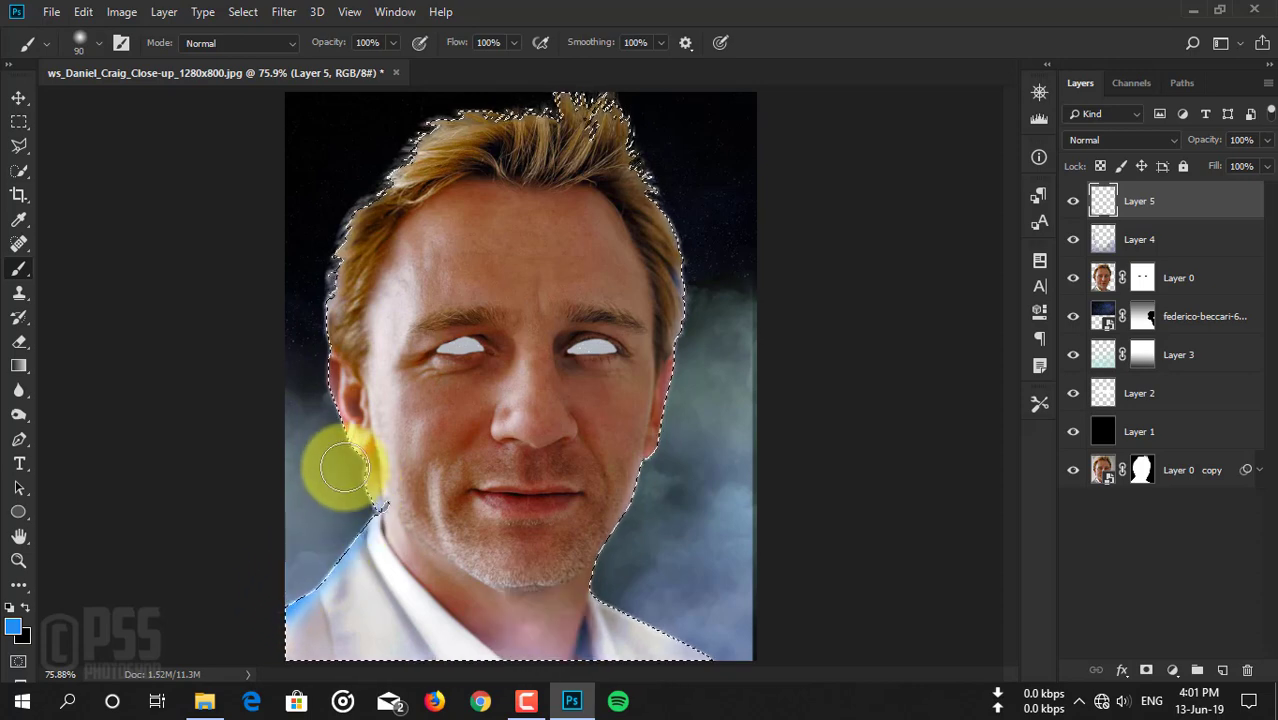
left_click_drag(337, 456, 261, 650)
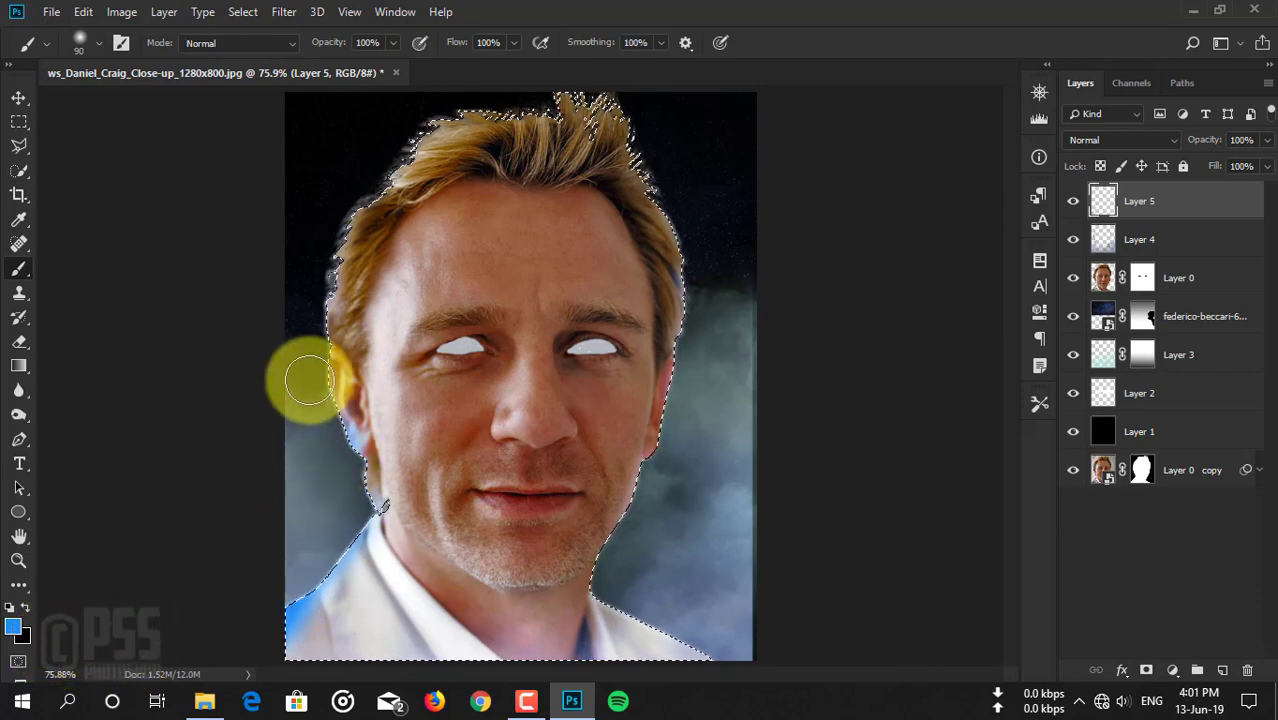
mouse_move(308, 380)
left_mouse_down()
mouse_move(314, 285)
mouse_move(355, 215)
left_mouse_up()
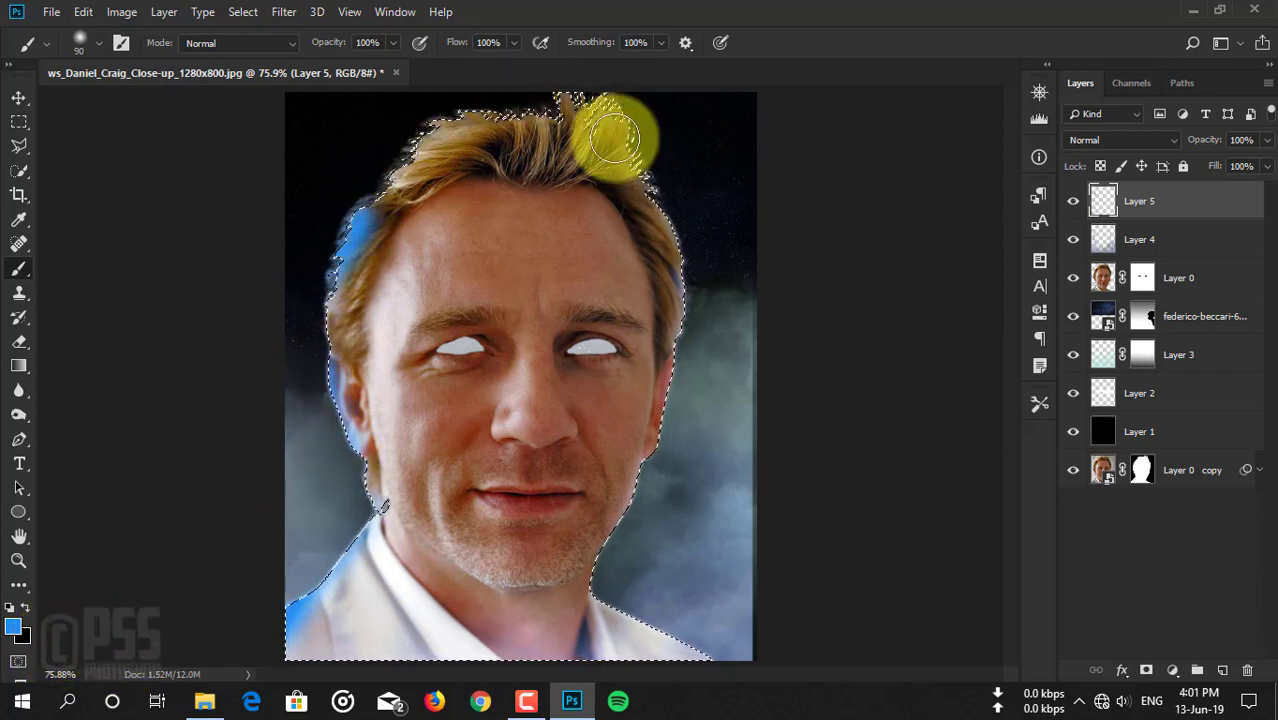
mouse_move(397, 140)
left_mouse_down()
mouse_move(685, 143)
mouse_move(676, 528)
left_mouse_up()
left_click(657, 484)
mouse_move(657, 484)
left_mouse_down()
mouse_move(703, 228)
mouse_move(693, 108)
left_mouse_up()
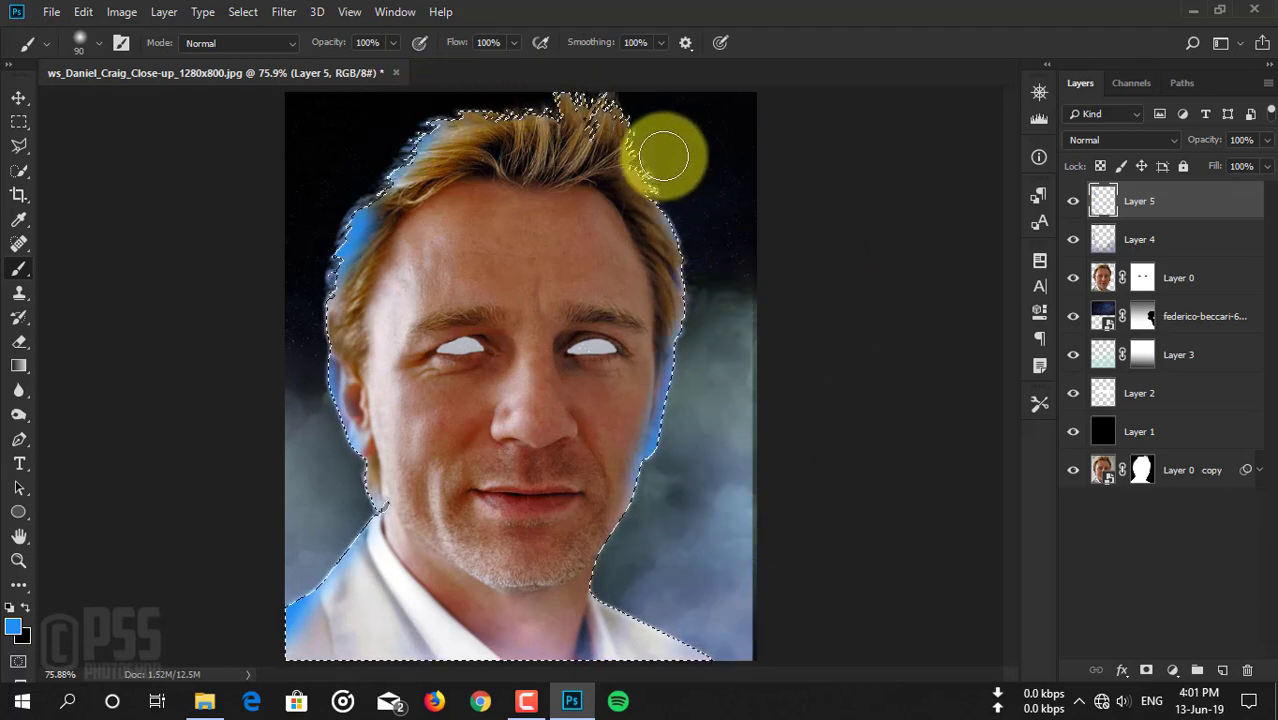
mouse_move(866, 679)
left_mouse_down()
mouse_move(291, 652)
mouse_move(442, 694)
mouse_move(505, 628)
mouse_move(649, 571)
mouse_move(342, 651)
mouse_move(656, 657)
mouse_move(725, 640)
mouse_move(690, 598)
mouse_move(719, 650)
mouse_move(633, 556)
mouse_move(702, 616)
mouse_move(596, 585)
mouse_move(736, 613)
mouse_move(708, 617)
left_mouse_up()
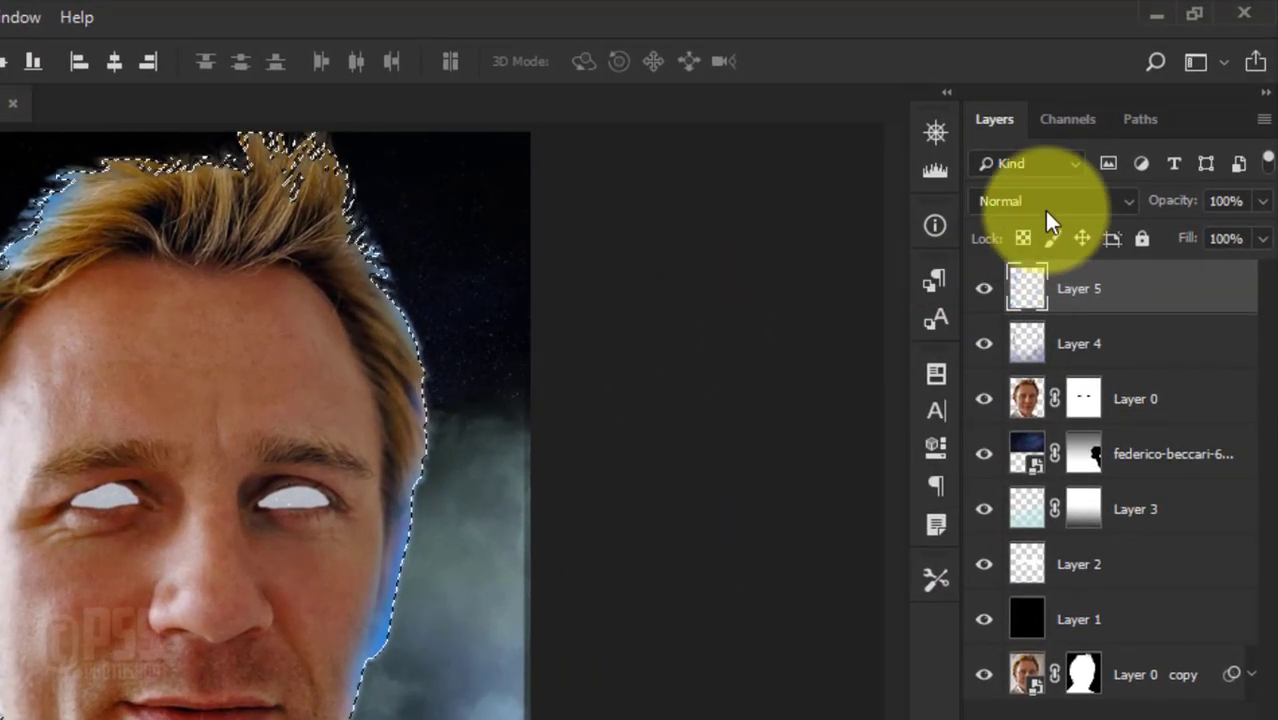
Set Layer 5 to Linear Dodge (Add), deselect with Ctrl+D, and add an empty Layer 6.
left_click(1044, 204)
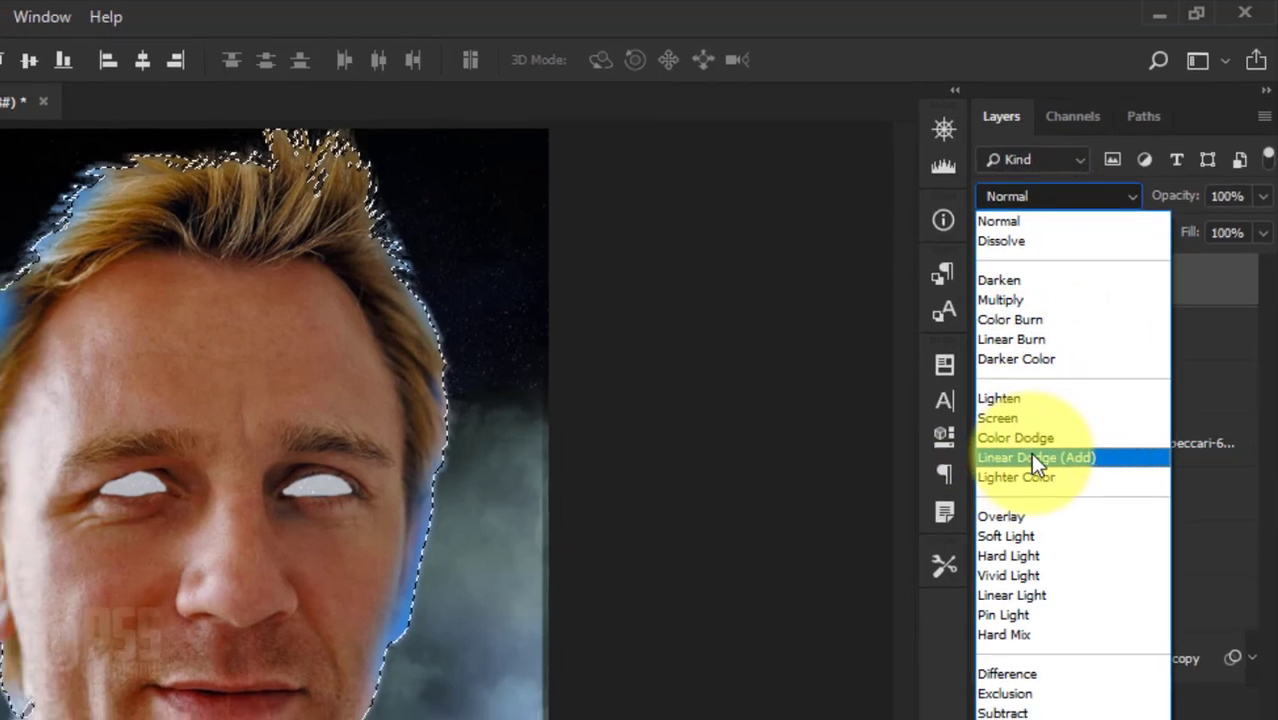
left_click(1033, 460)
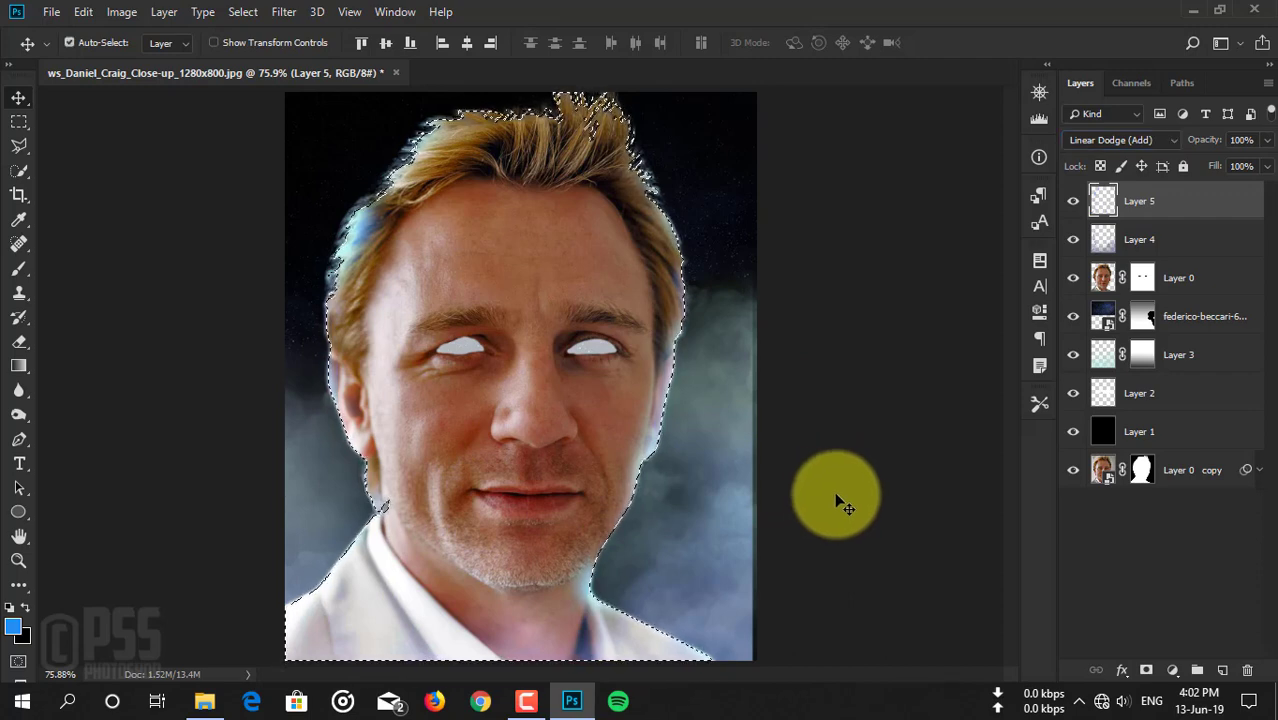
key("ctrl+d")
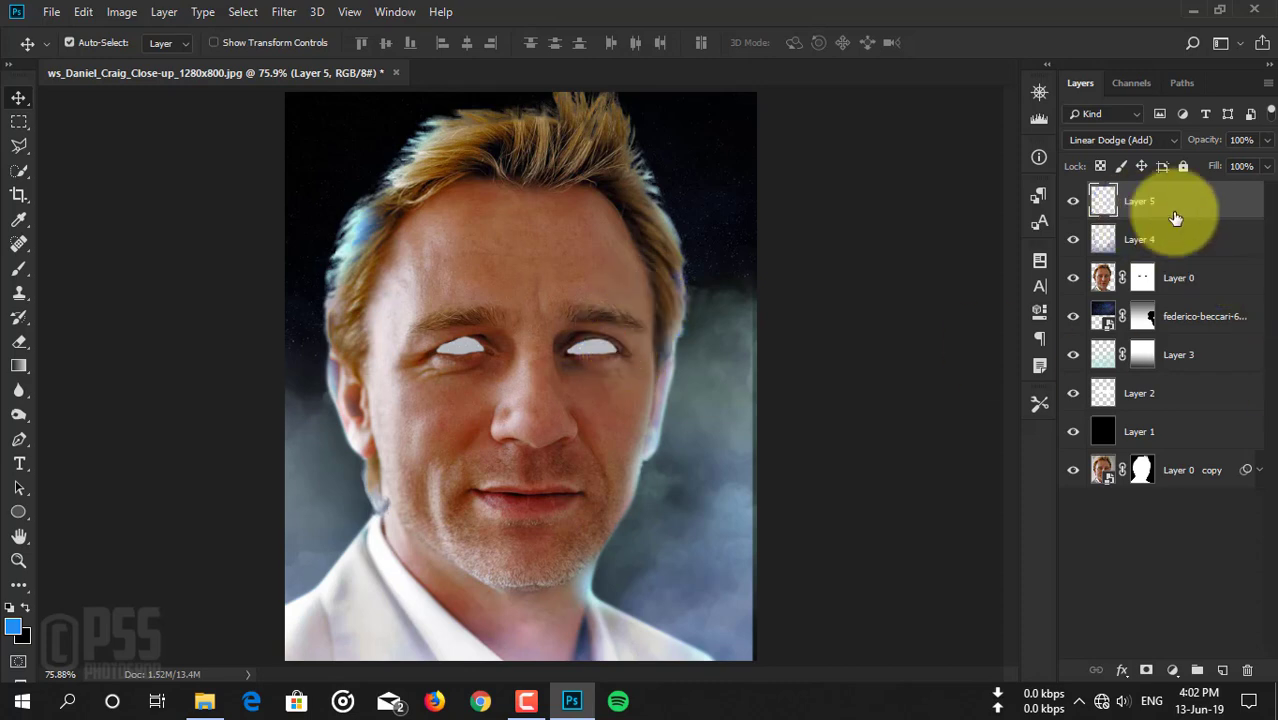
left_click(1224, 678)
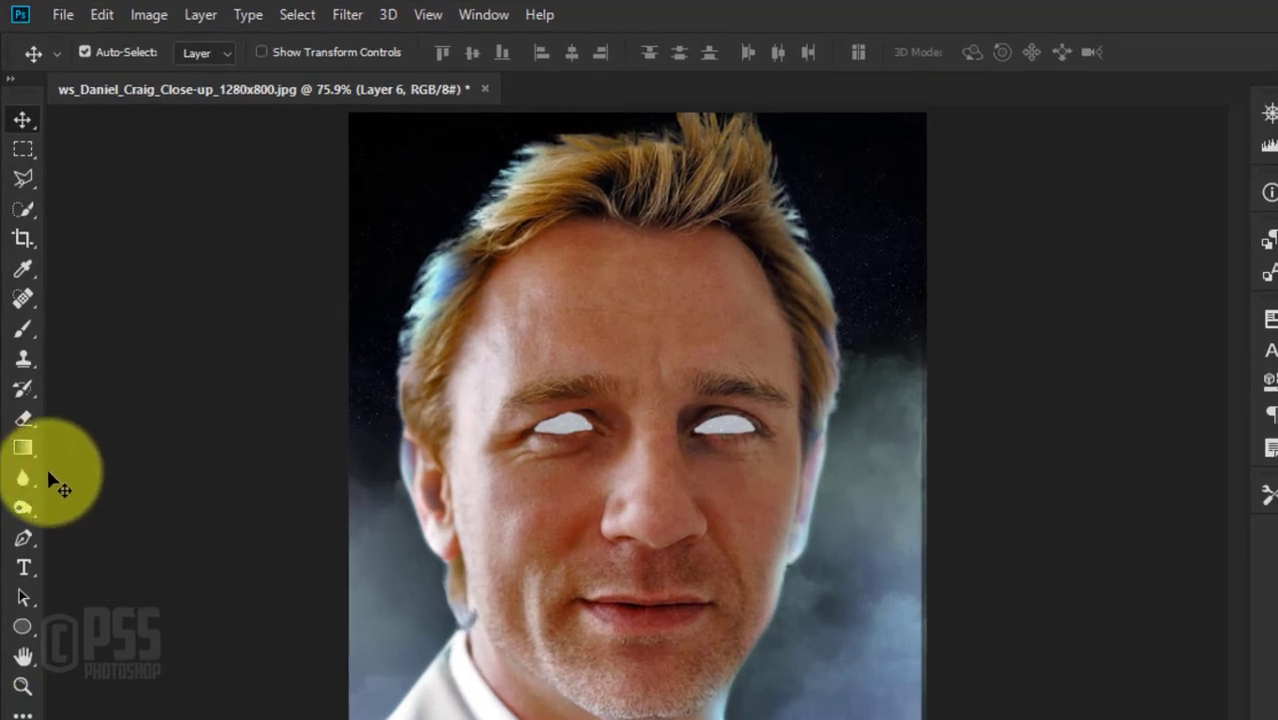
Fill Layer 6 with solid black using the Paint Bucket.
left_click(23, 449)
left_click(102, 469)
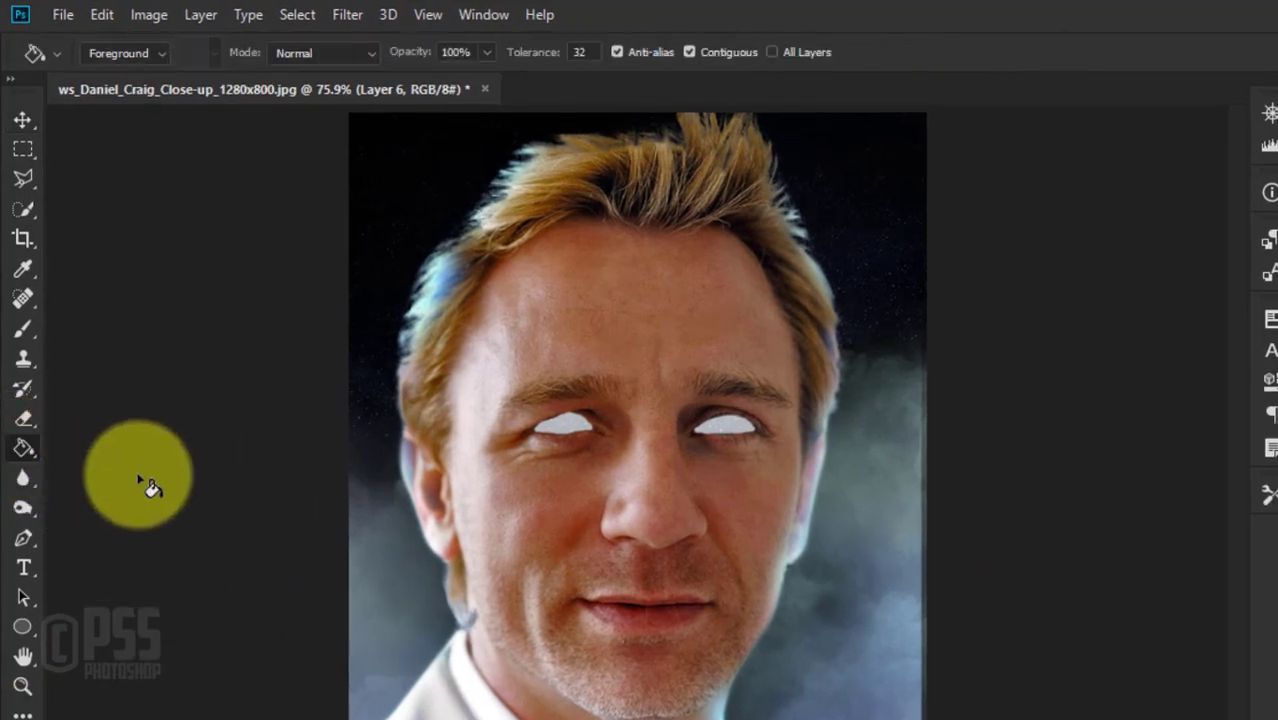
left_click(488, 468)
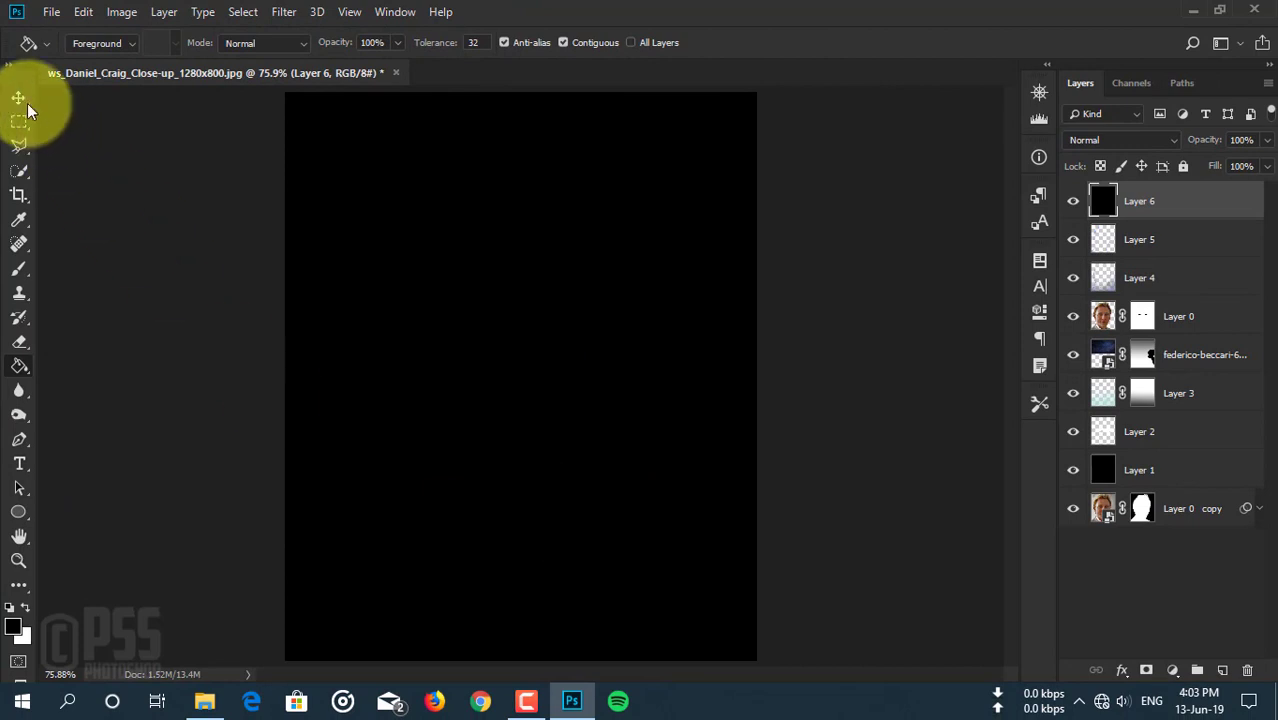
left_click(19, 98)
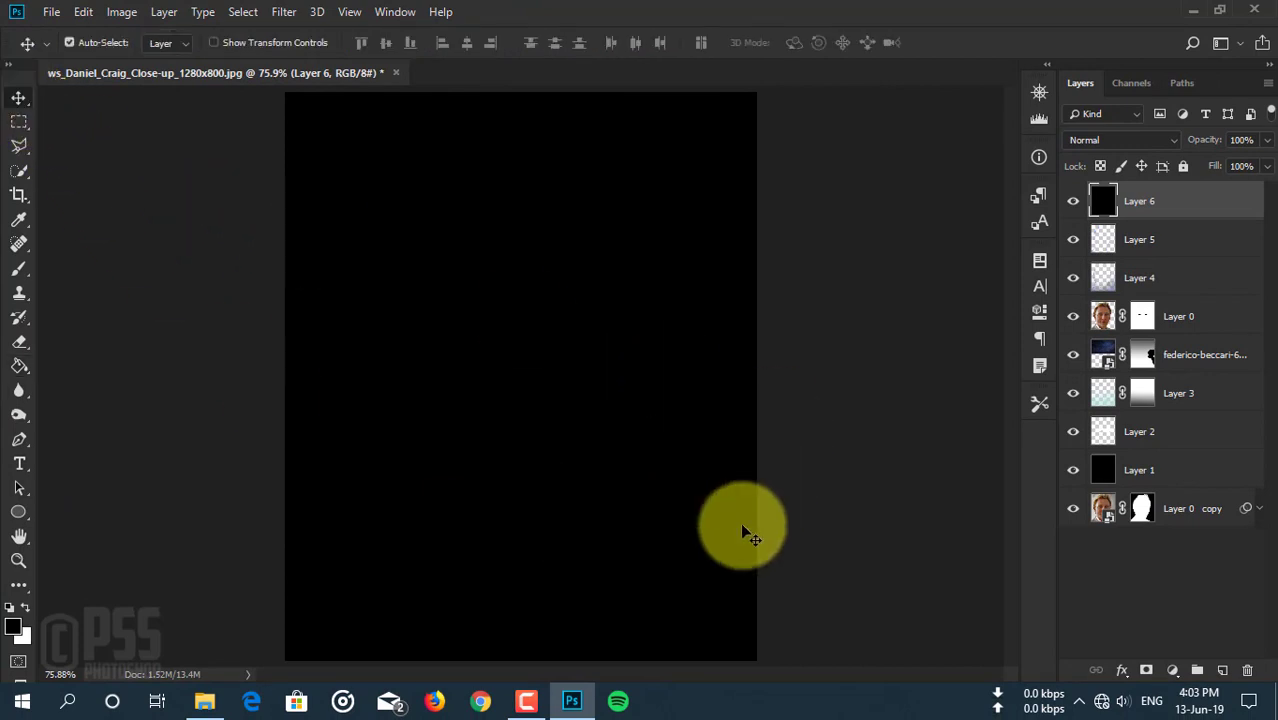
Render a centred 105mm Prime lens flare at 94% brightness.
left_click(283, 12)
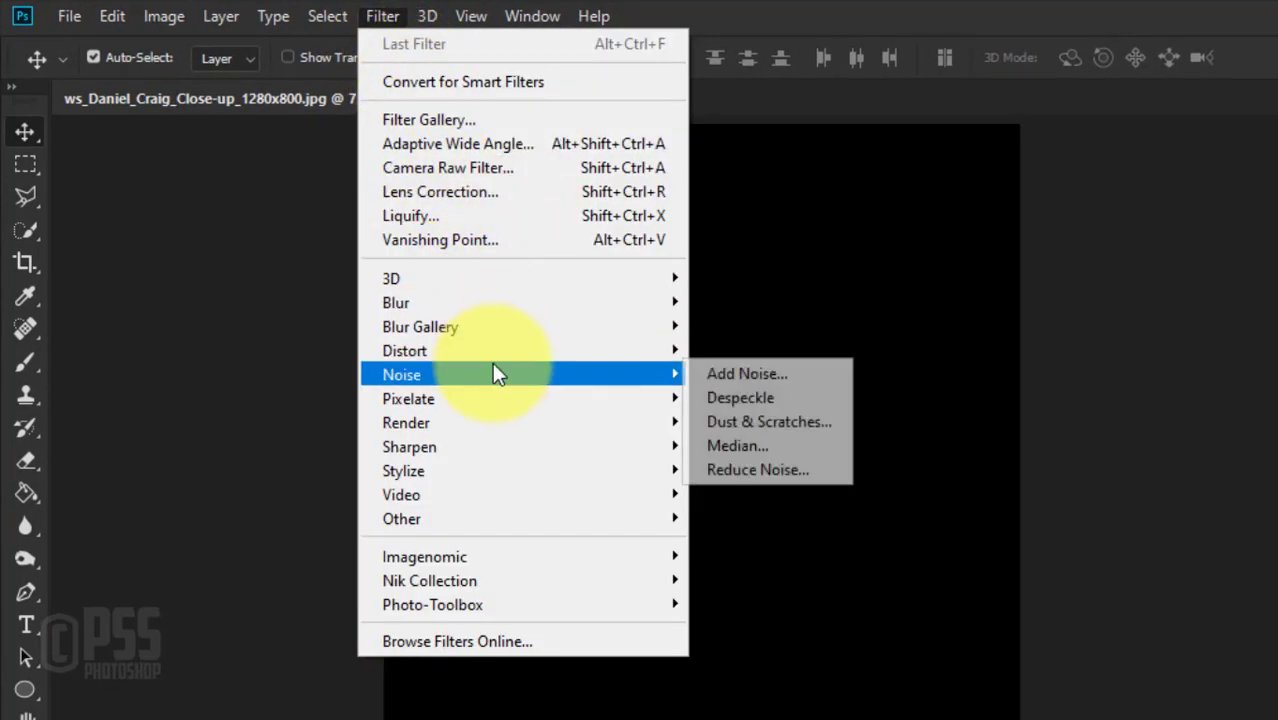
mouse_move(406, 423)
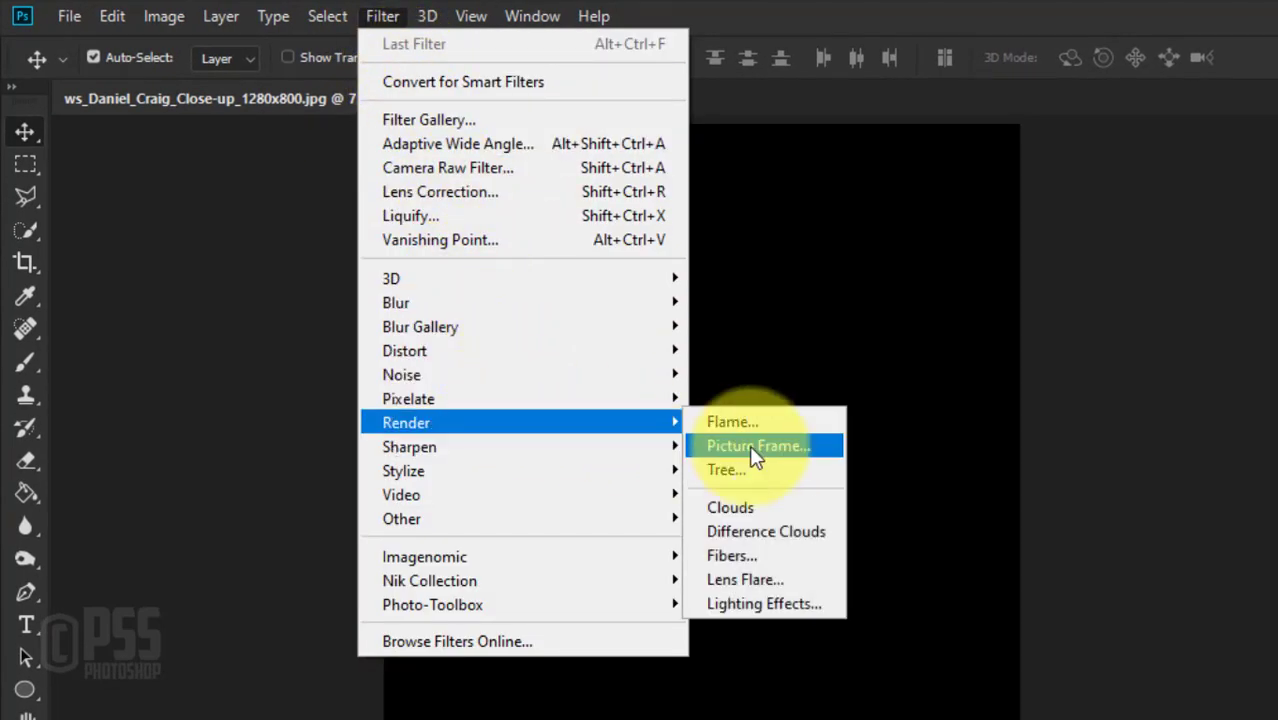
left_click(750, 579)
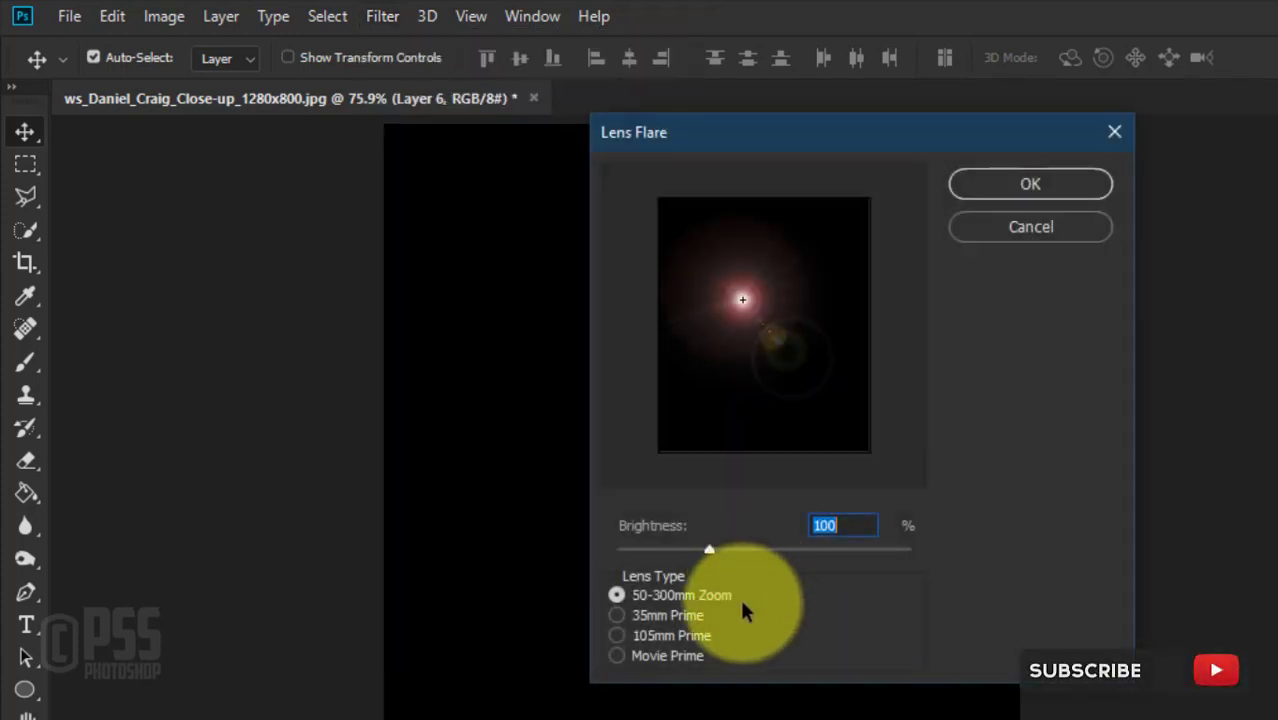
left_click(672, 636)
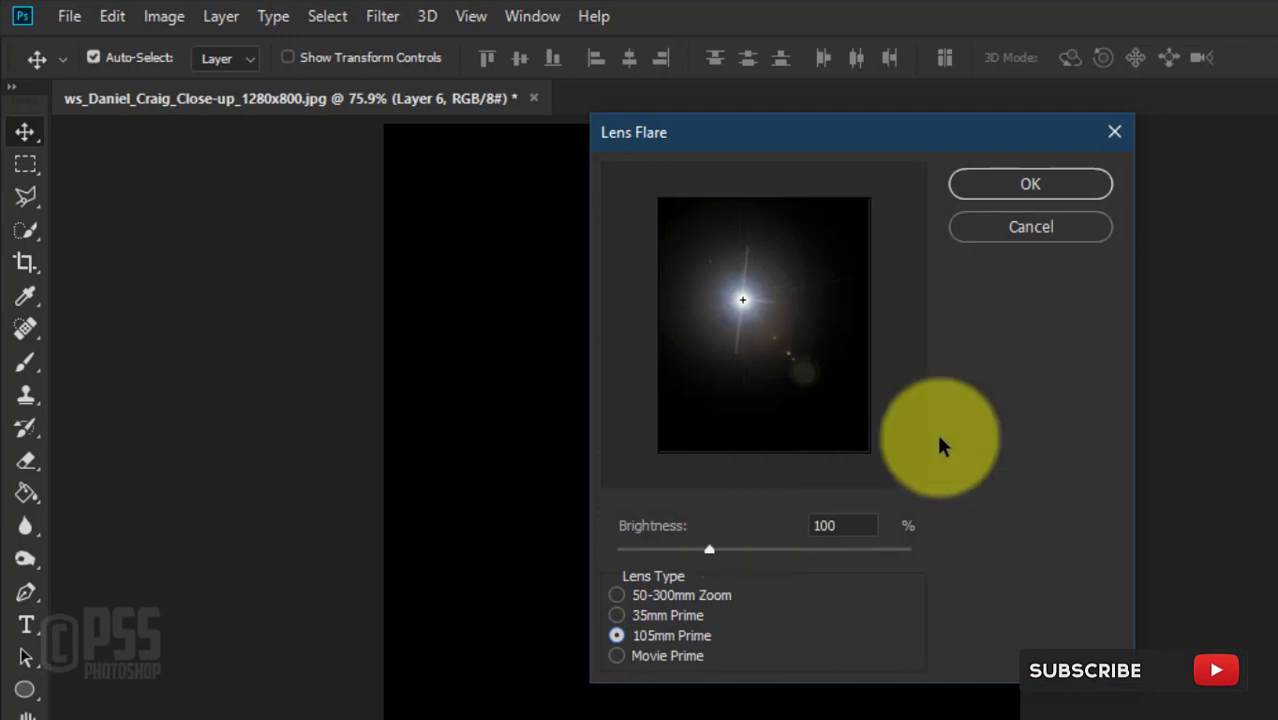
left_click_drag(733, 299, 834, 380)
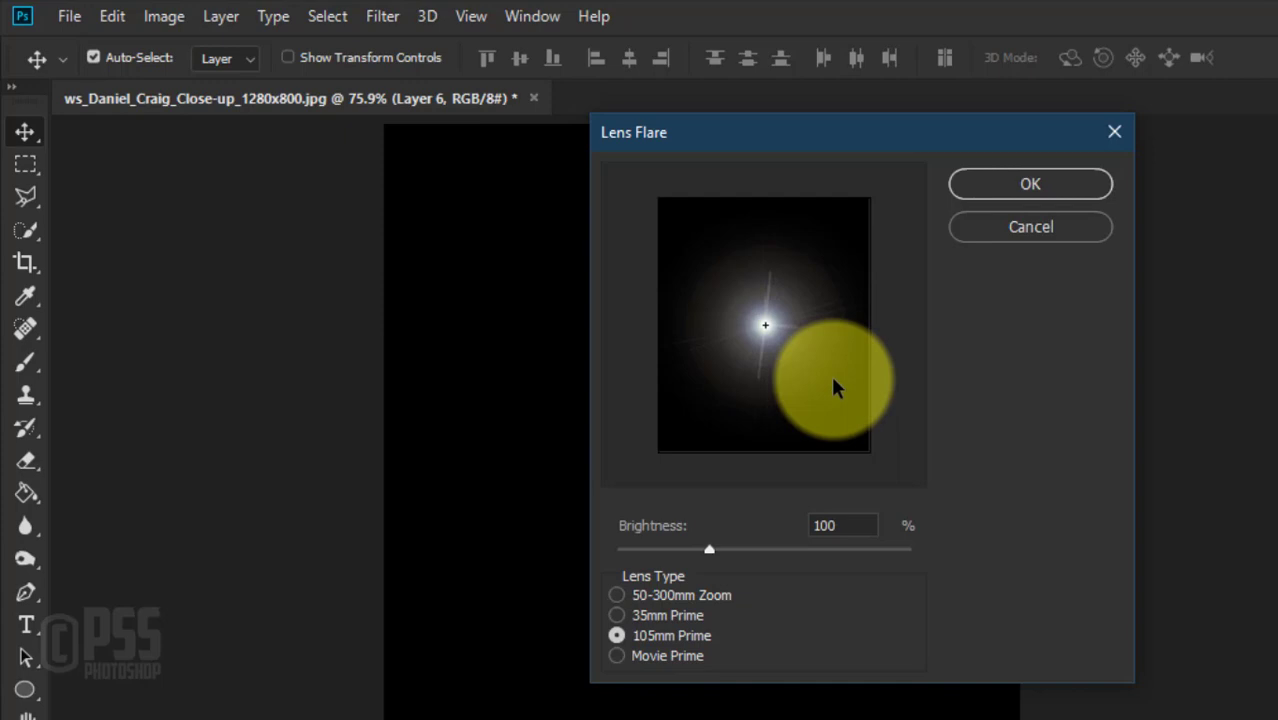
left_click_drag(709, 549, 700, 549)
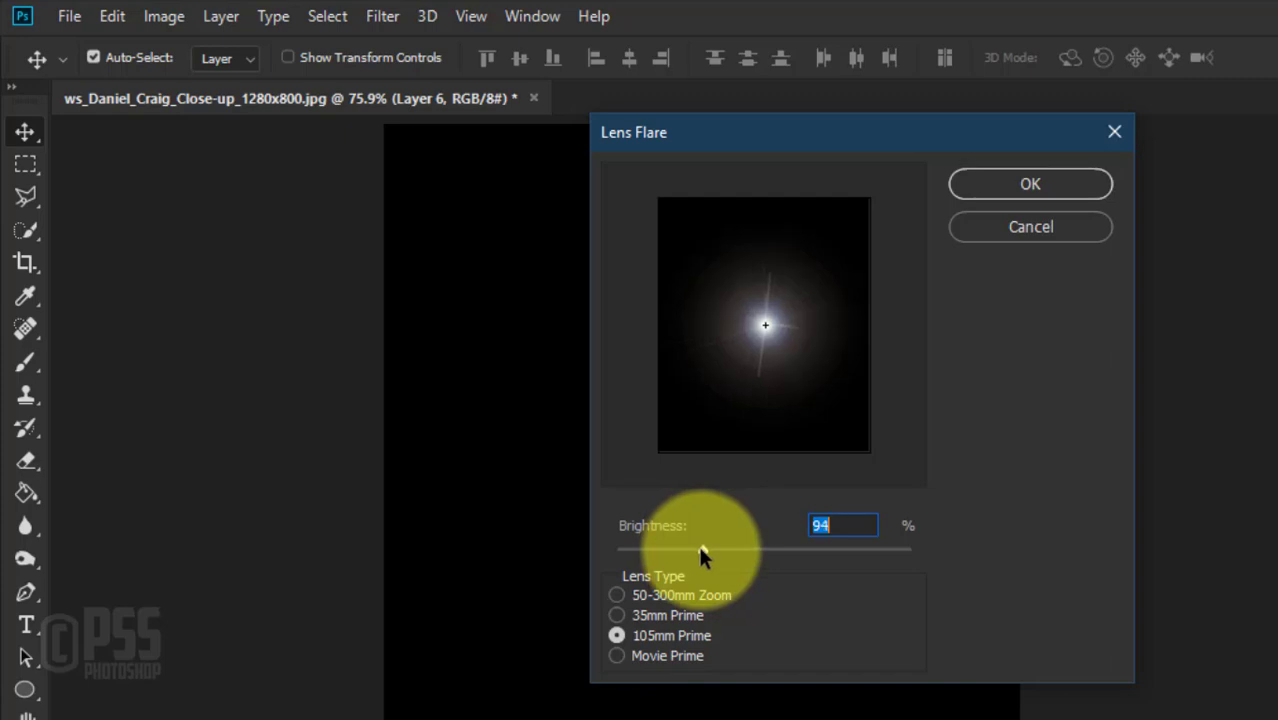
left_click(1025, 185)
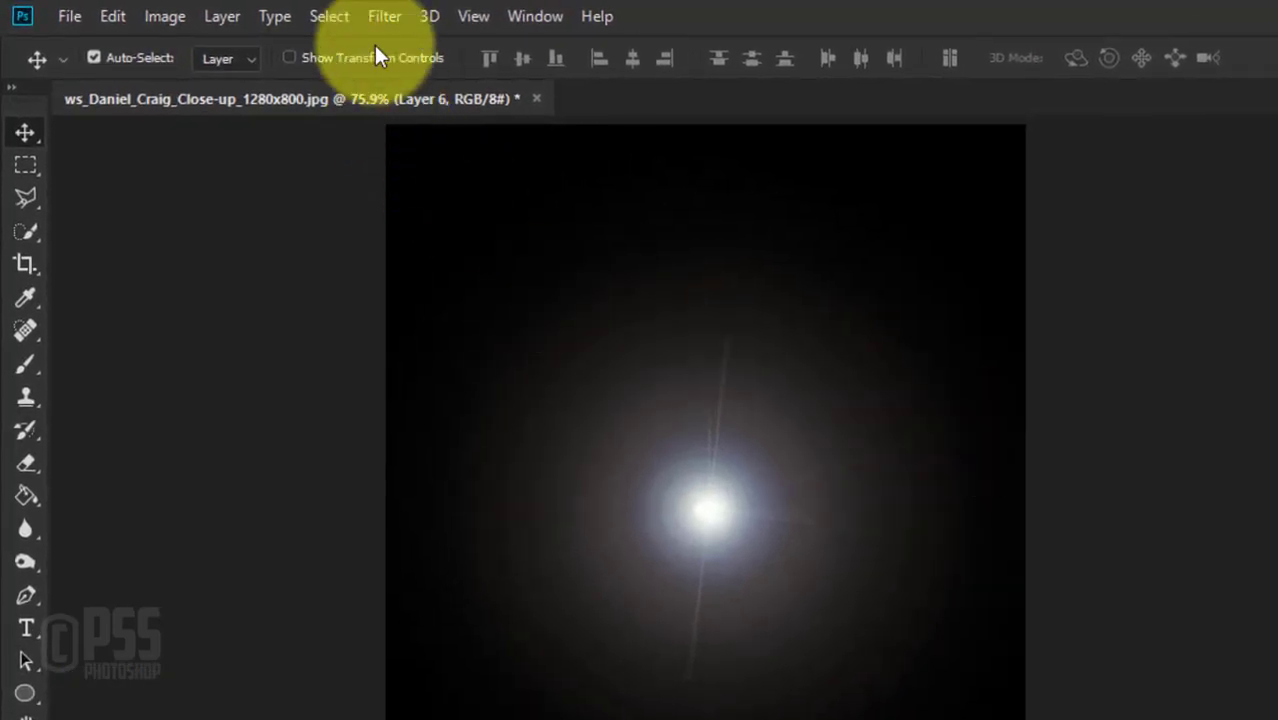
Soften the flare with a Gaussian Blur of about 22 px.
left_click(374, 28)
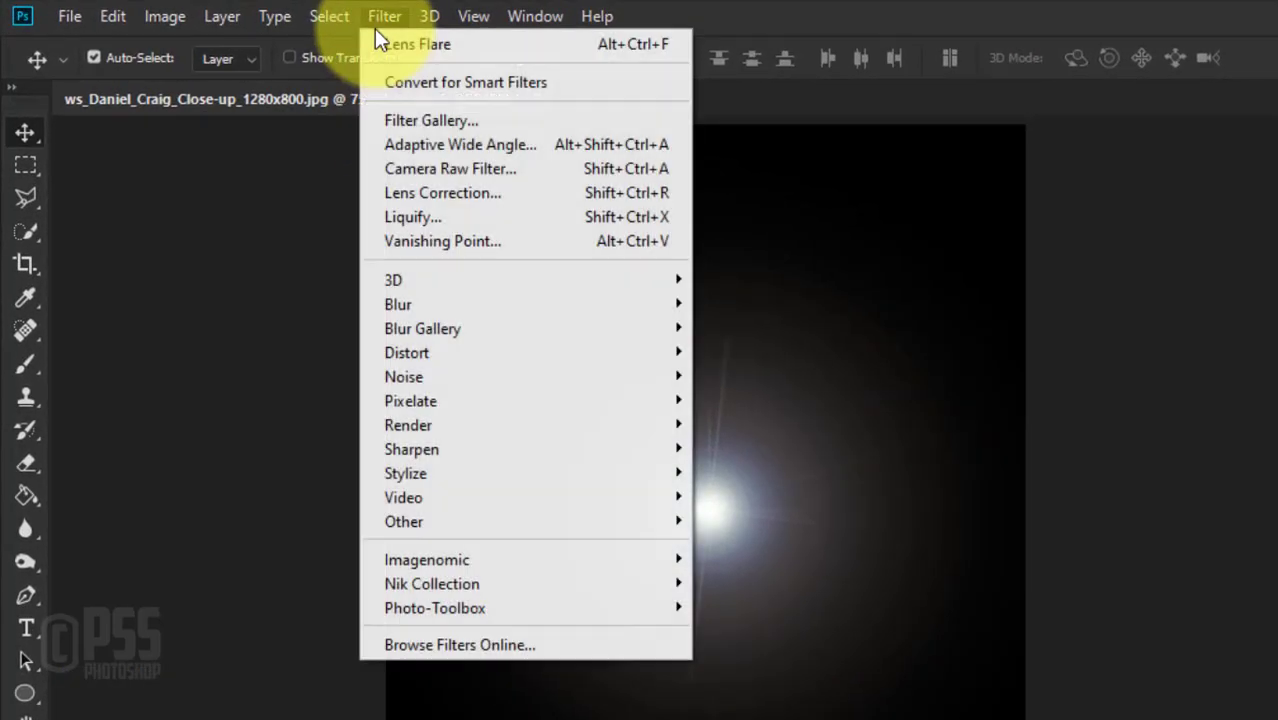
left_click(762, 401)
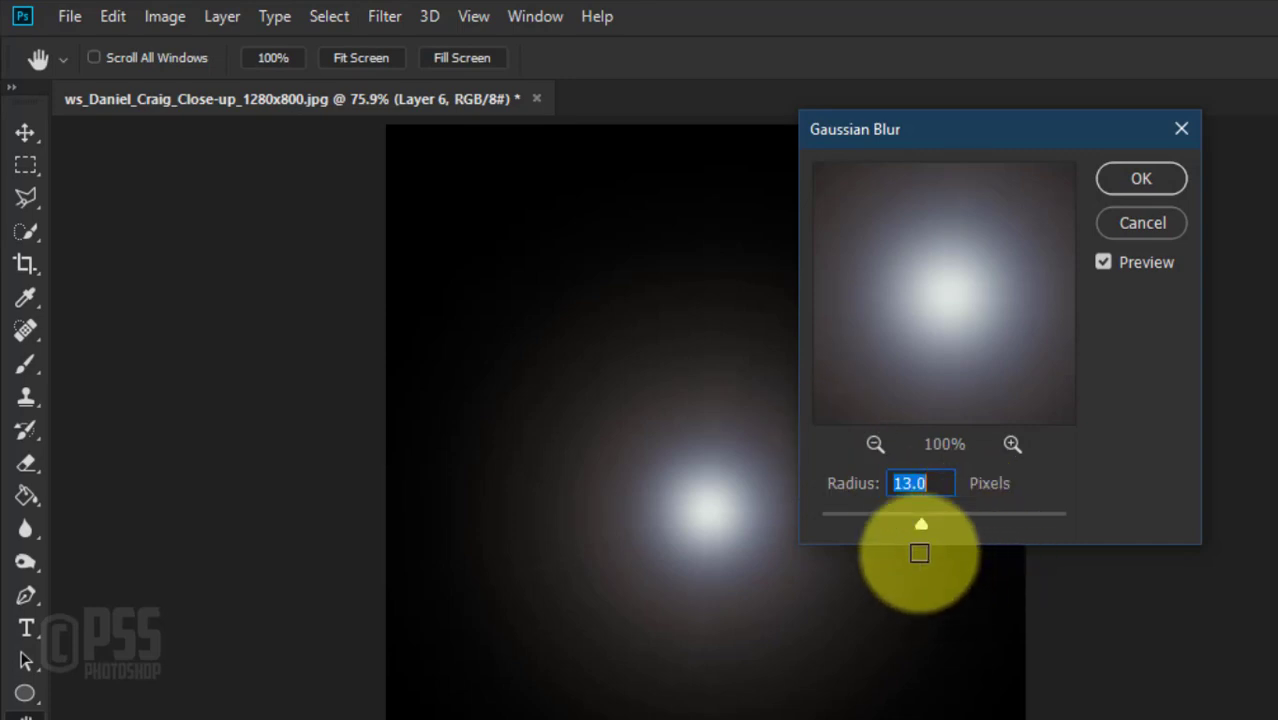
mouse_move(921, 524)
left_mouse_down()
mouse_move(945, 526)
mouse_move(931, 521)
left_mouse_up()
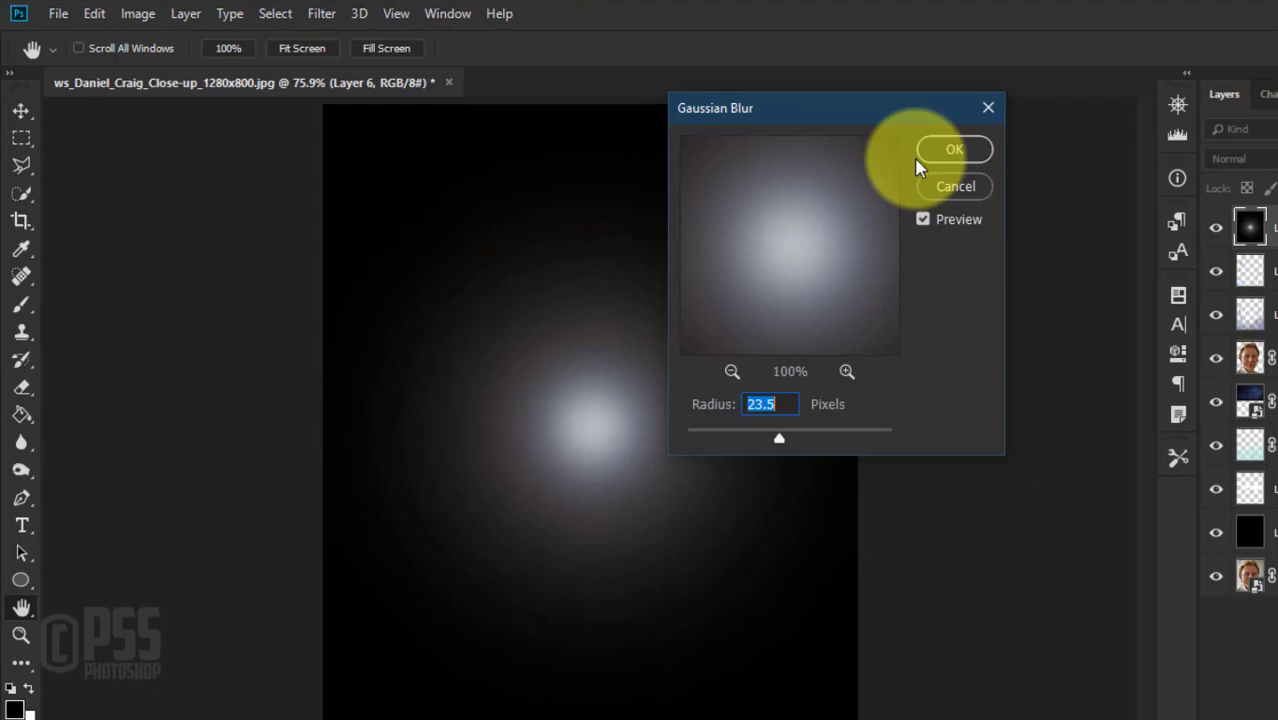
left_click(822, 135)
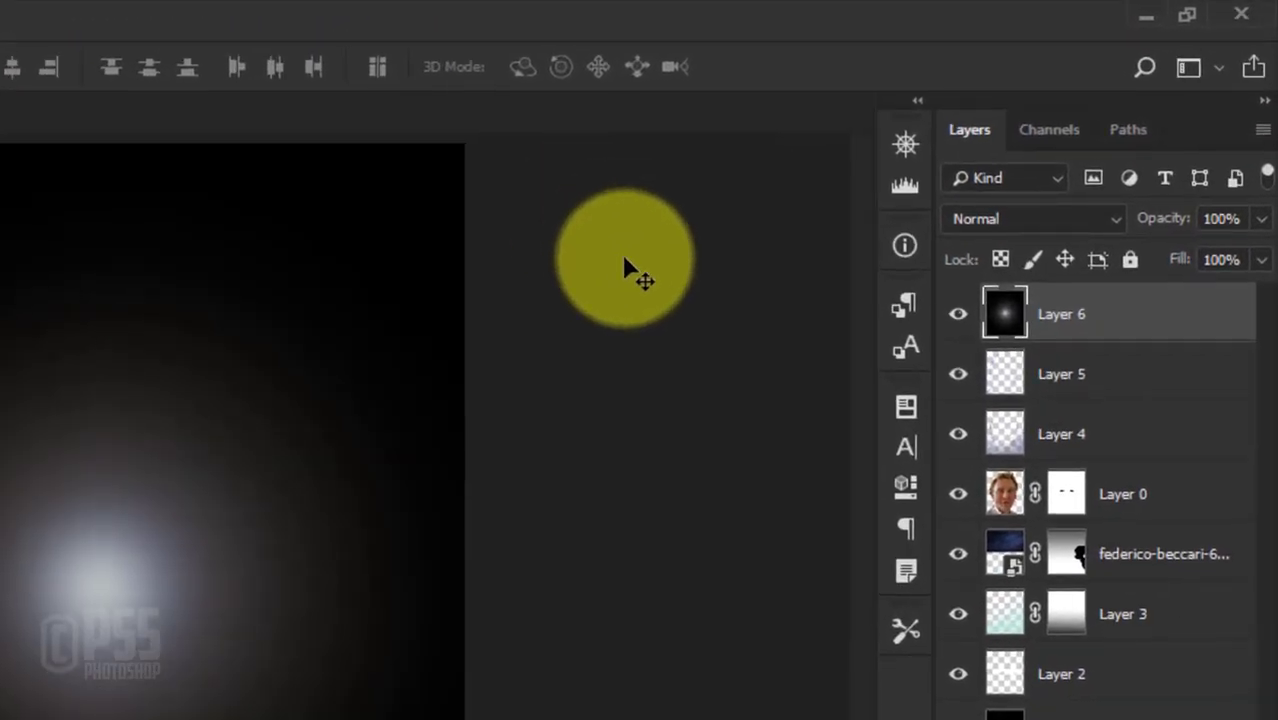
Set Layer 6 to Screen blending and drag the glow onto the left eye.
left_click(1040, 219)
left_click(1008, 468)
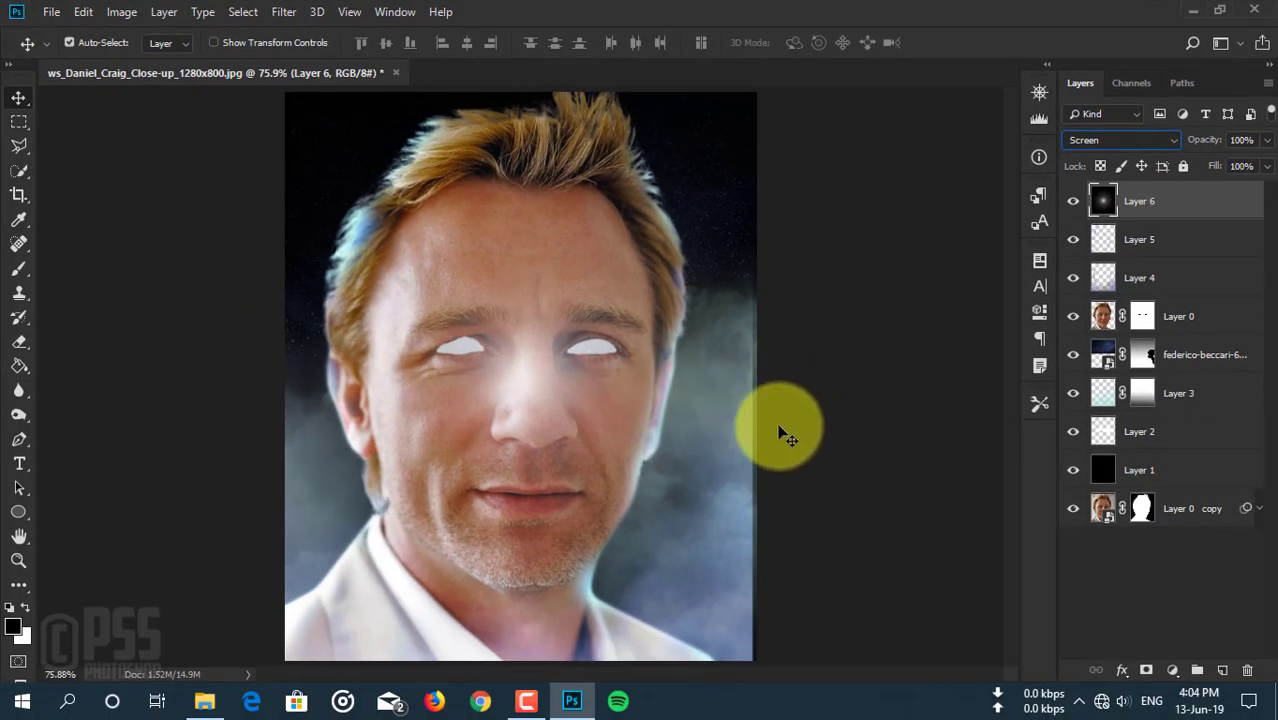
left_click_drag(537, 387, 464, 358)
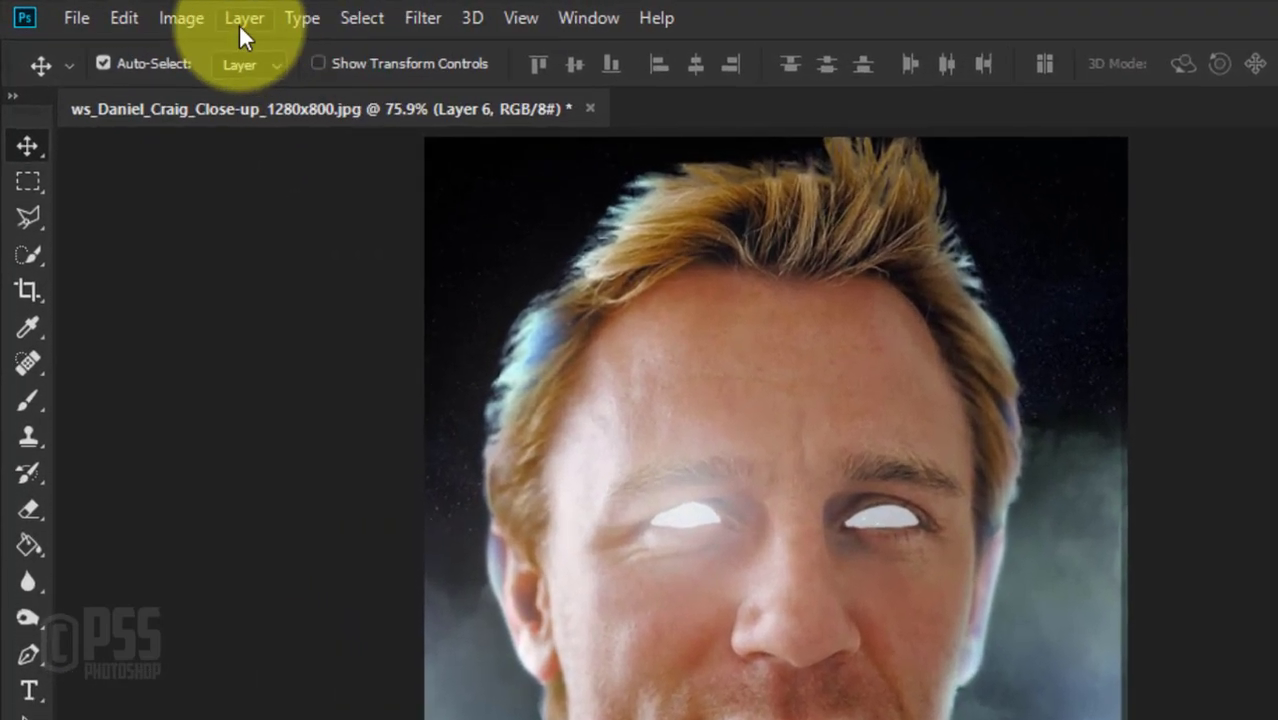
left_click(190, 18)
mouse_move(171, 70)
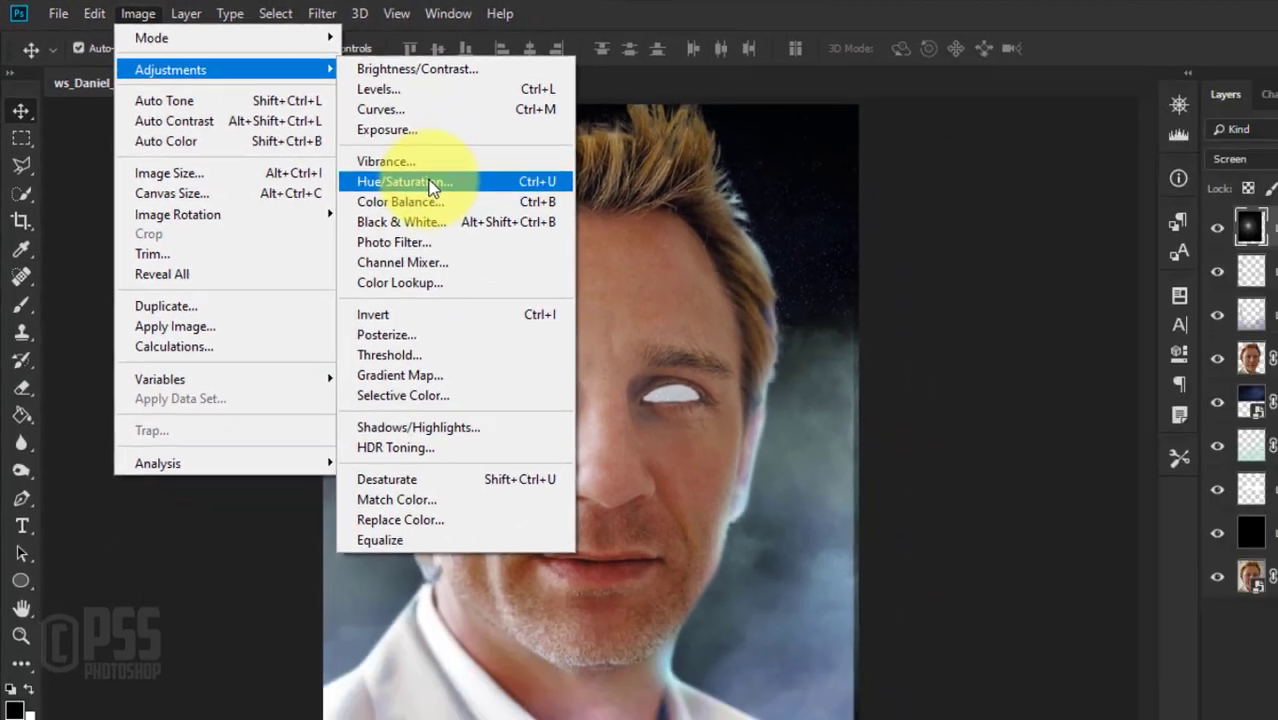
Colorize the Layer 6 glow via Hue/Saturation to Hue 219, Saturation 89, Lightness -11.
left_click(513, 177)
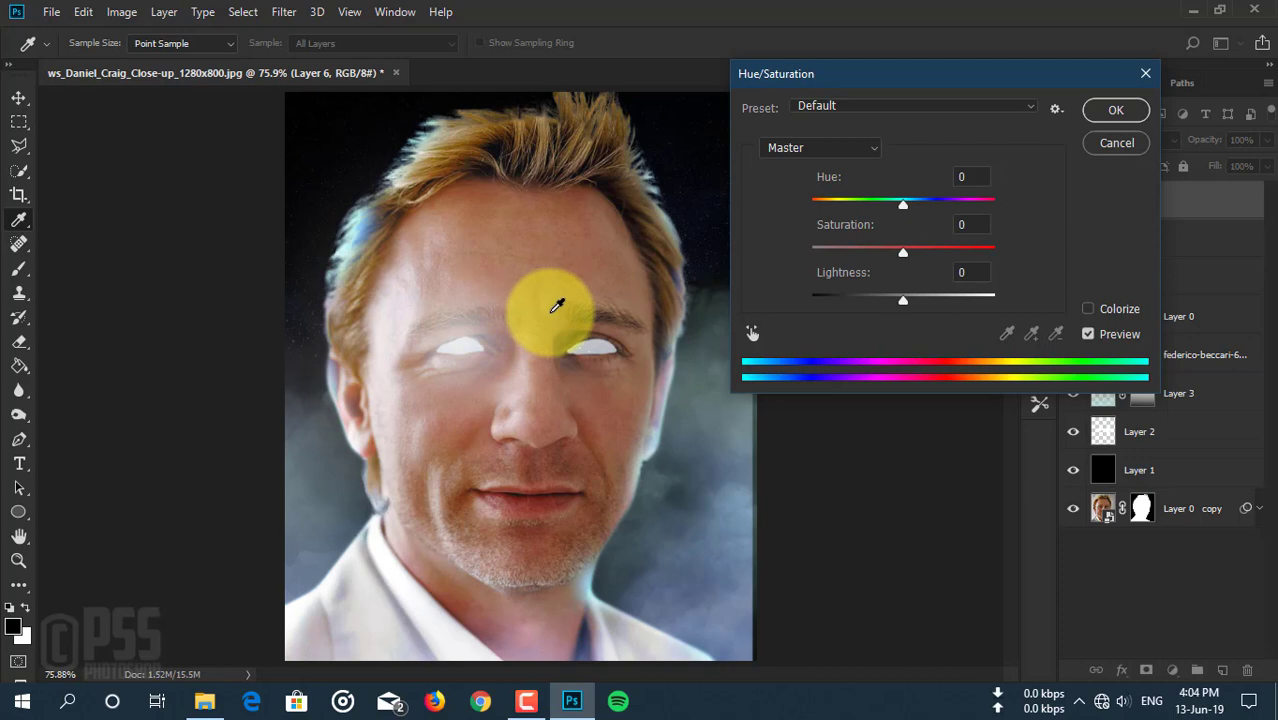
left_click_drag(906, 300, 854, 298)
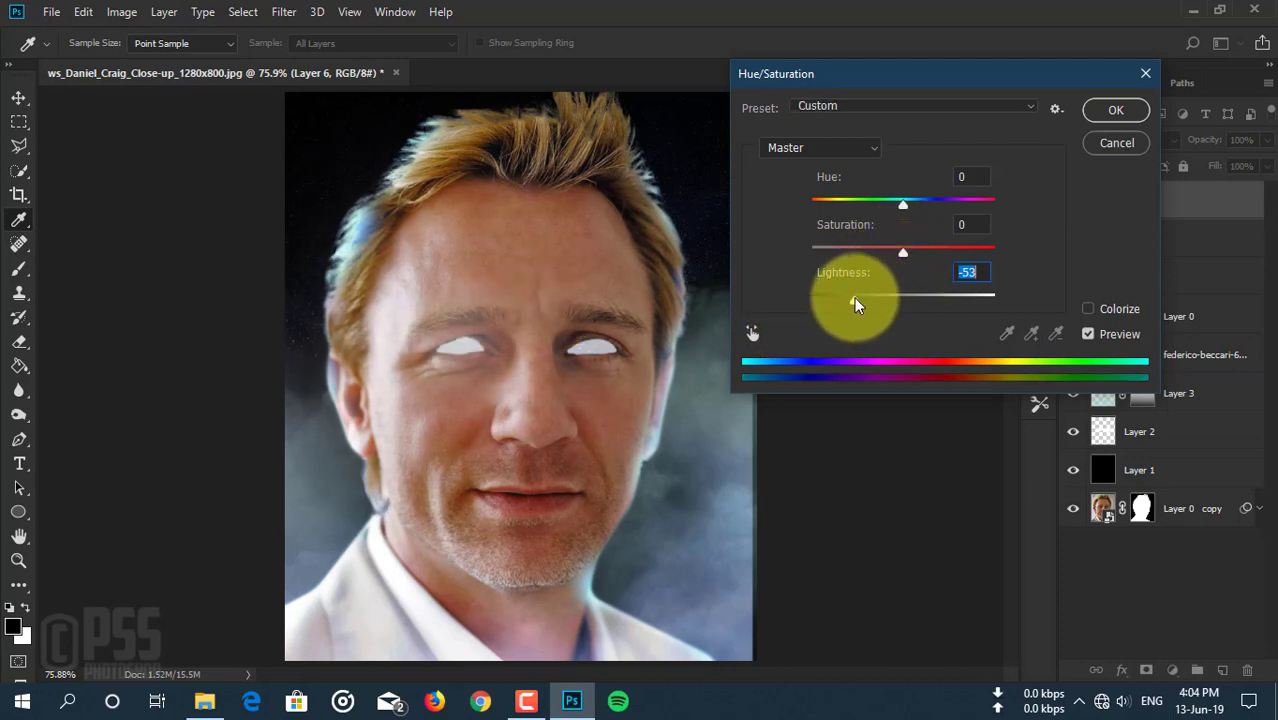
left_click_drag(905, 204, 923, 204)
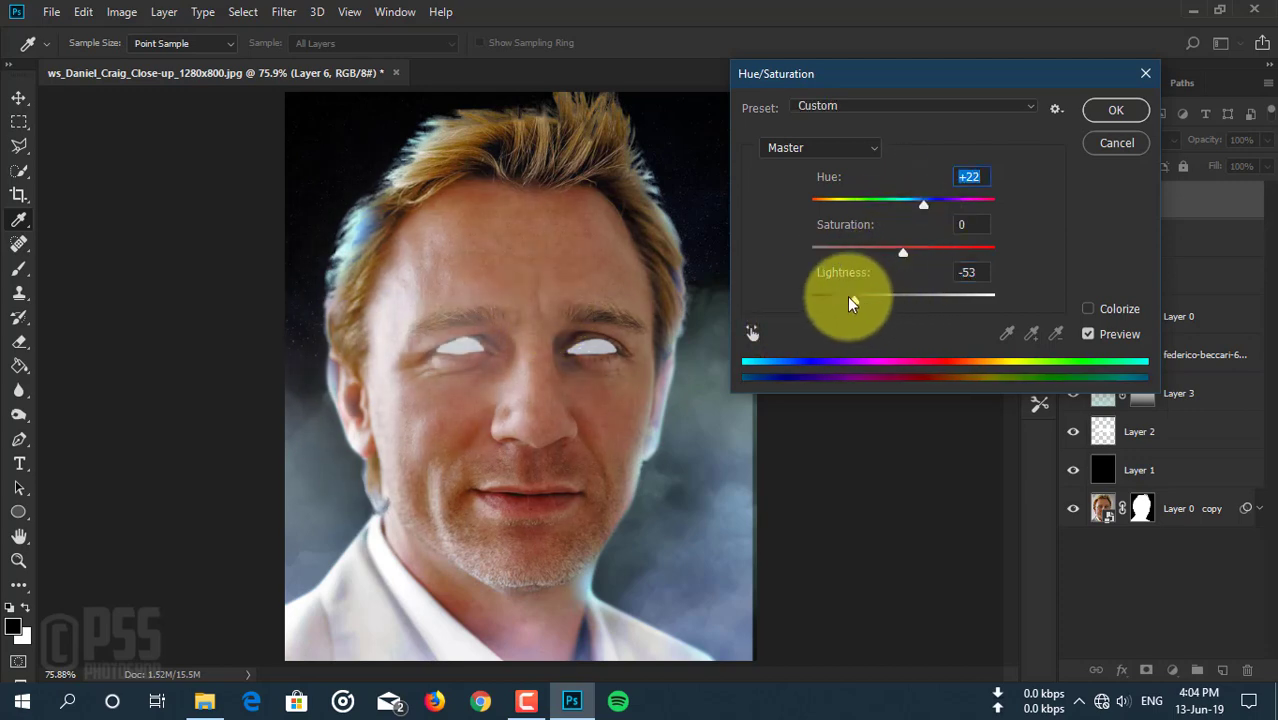
mouse_move(854, 299)
left_mouse_down()
mouse_move(825, 300)
mouse_move(867, 297)
left_mouse_up()
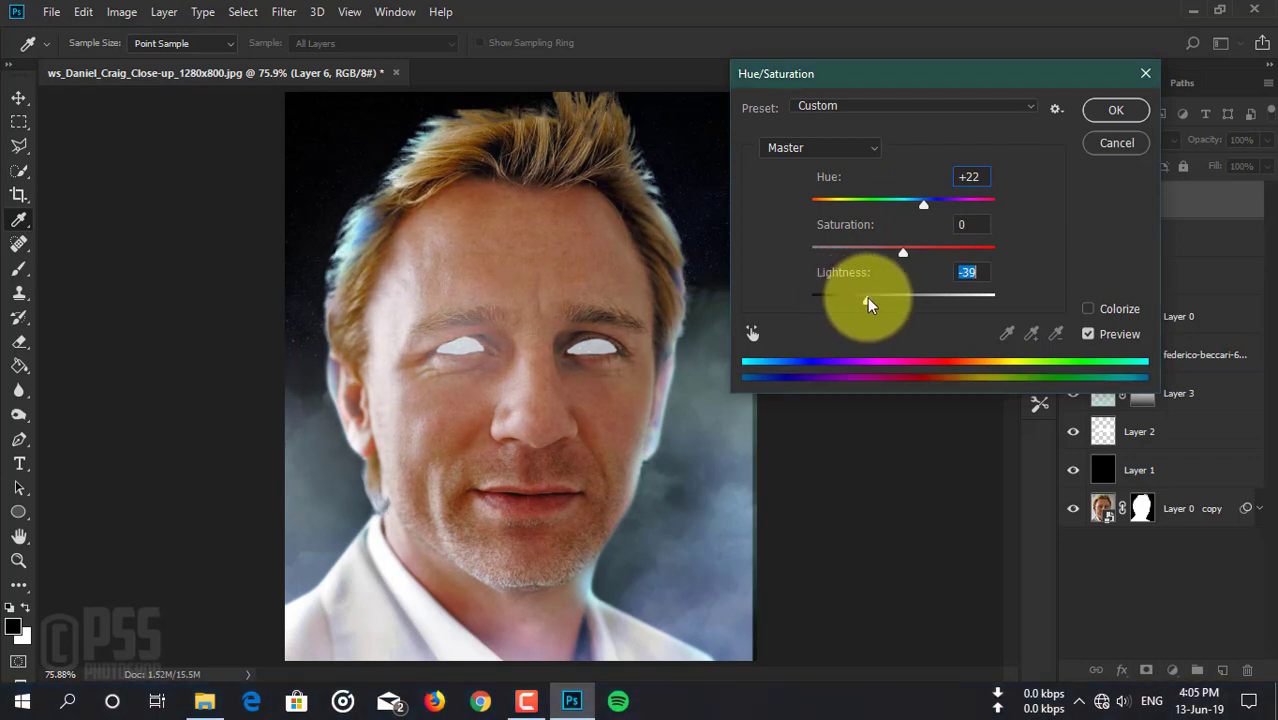
left_click(1088, 310)
left_click_drag(812, 204, 922, 207)
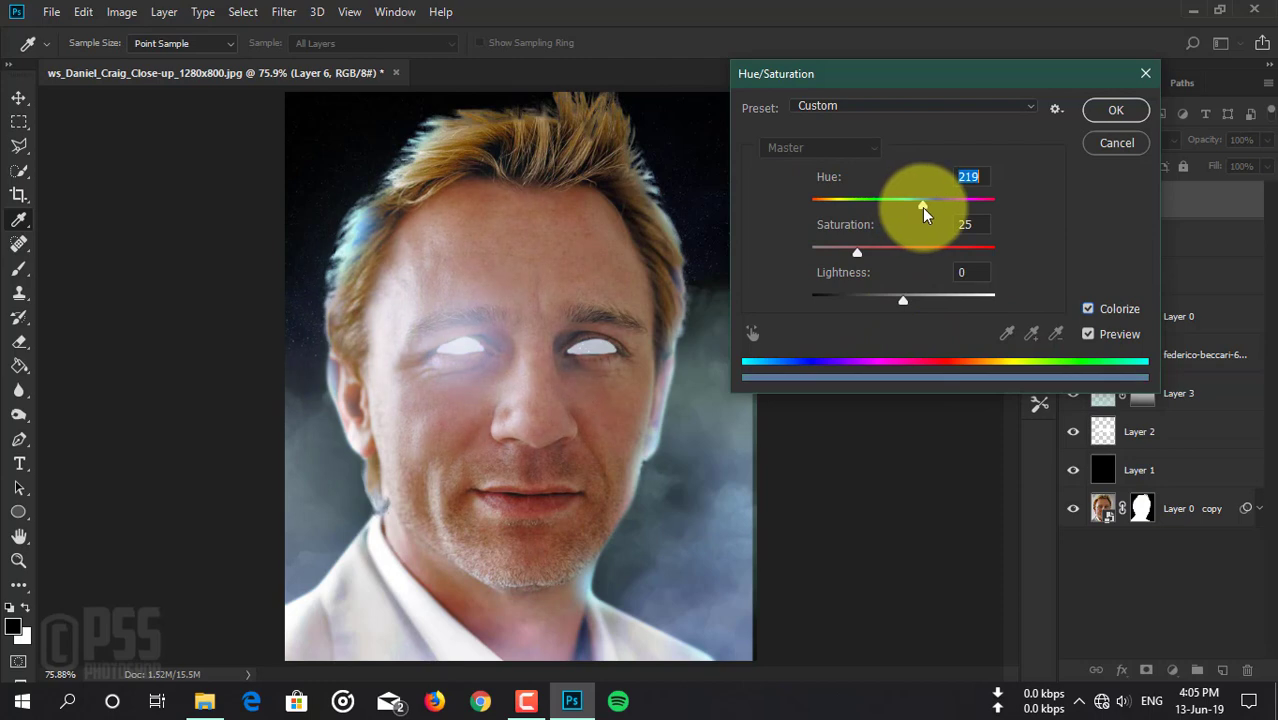
left_click_drag(857, 255, 941, 252)
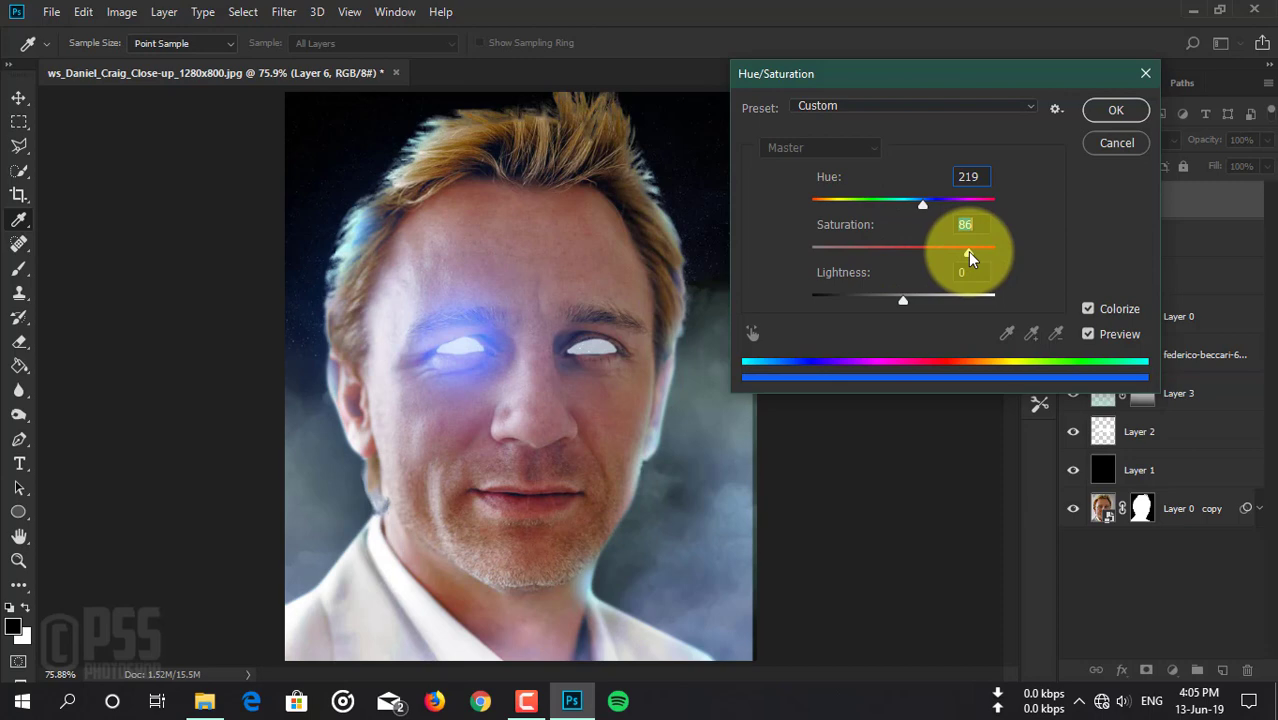
mouse_move(967, 251)
left_mouse_down()
mouse_move(1005, 257)
mouse_move(975, 252)
left_mouse_up()
mouse_move(899, 297)
left_mouse_down()
mouse_move(856, 297)
mouse_move(945, 306)
mouse_move(876, 302)
mouse_move(888, 307)
left_mouse_up()
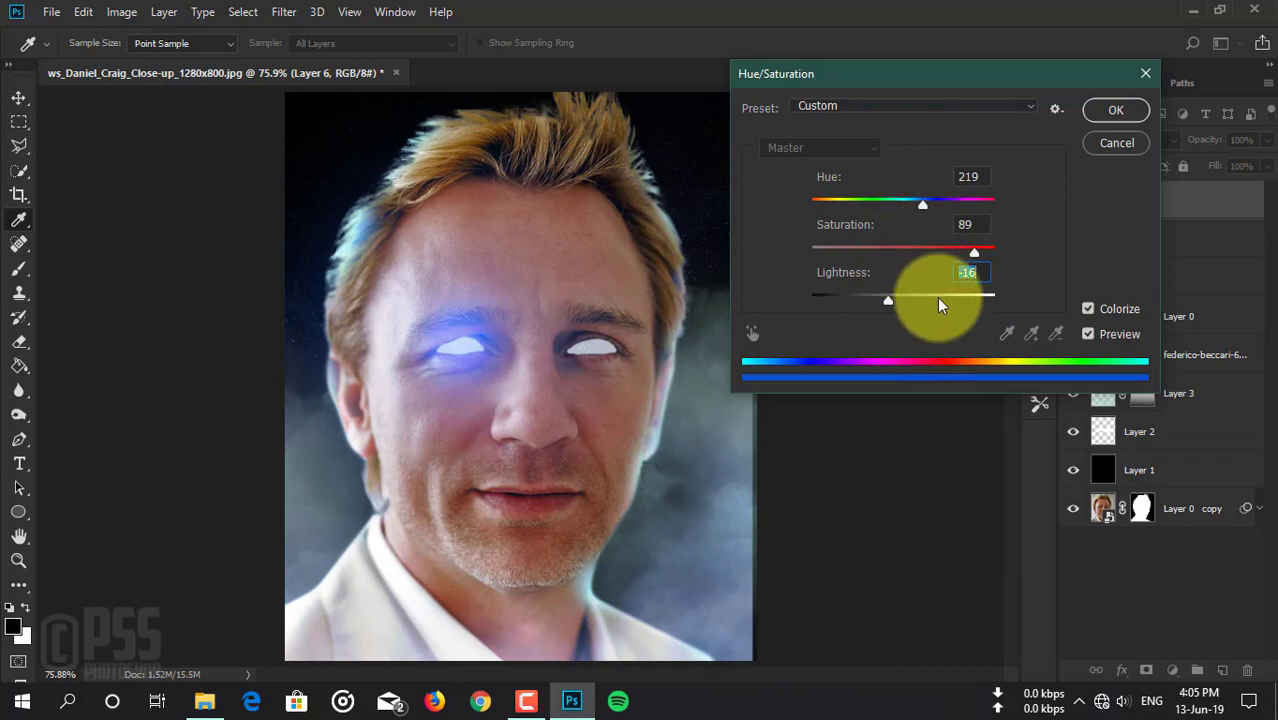
mouse_move(885, 299)
left_mouse_down()
mouse_move(905, 299)
mouse_move(892, 299)
left_mouse_up()
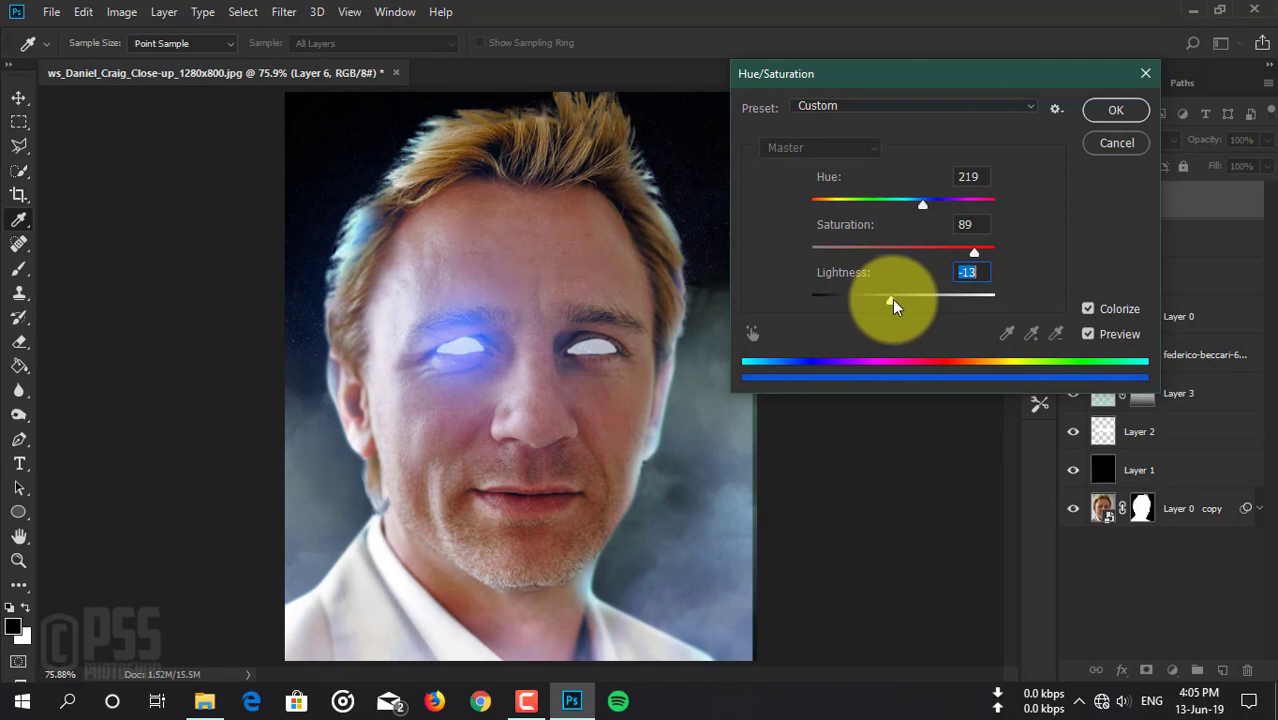
left_click(1117, 112)
Free-transform the glow to about 68% and position it over the left eye.
key("ctrl+t")
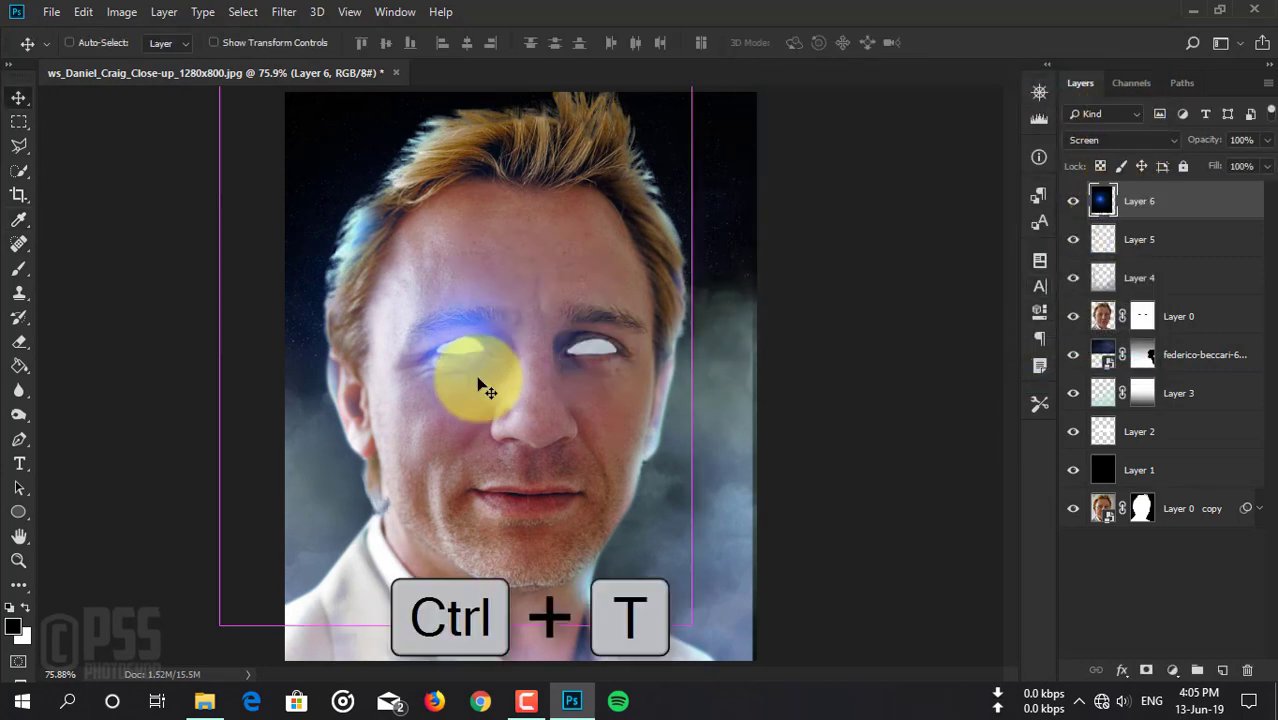
left_click_drag(605, 251, 600, 296)
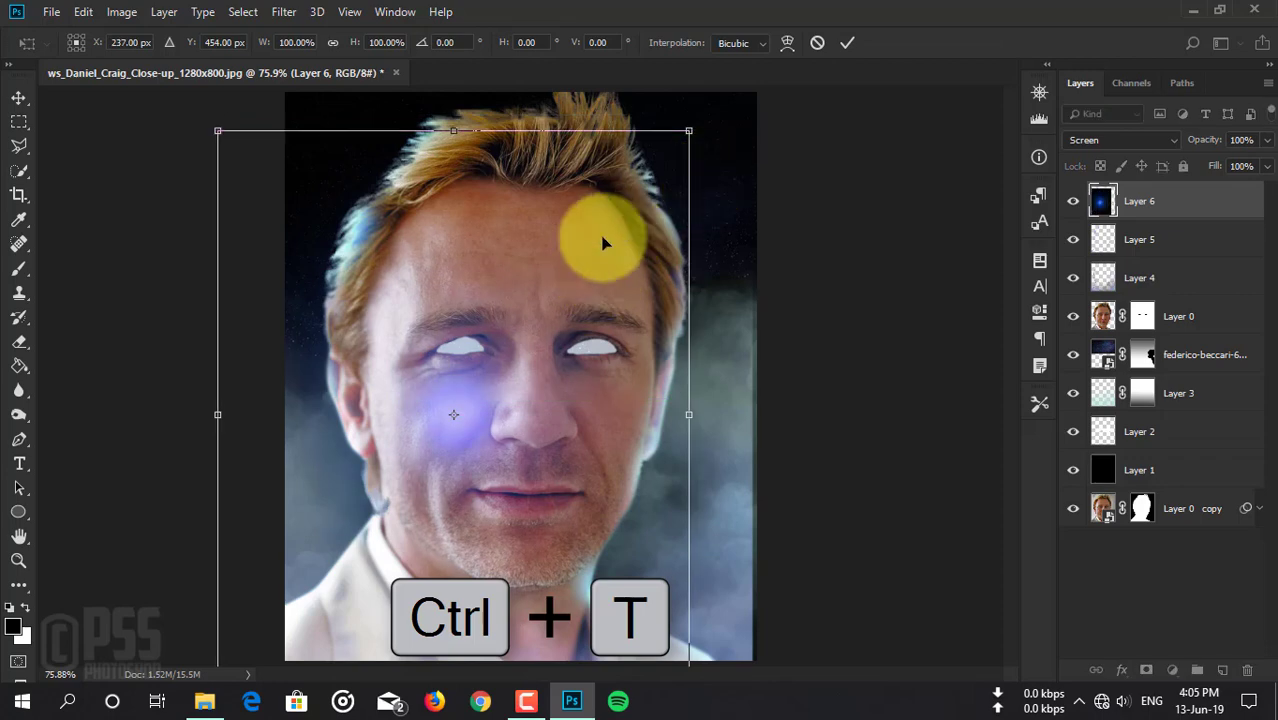
left_click_drag(690, 131, 528, 300)
left_click_drag(466, 451, 551, 320)
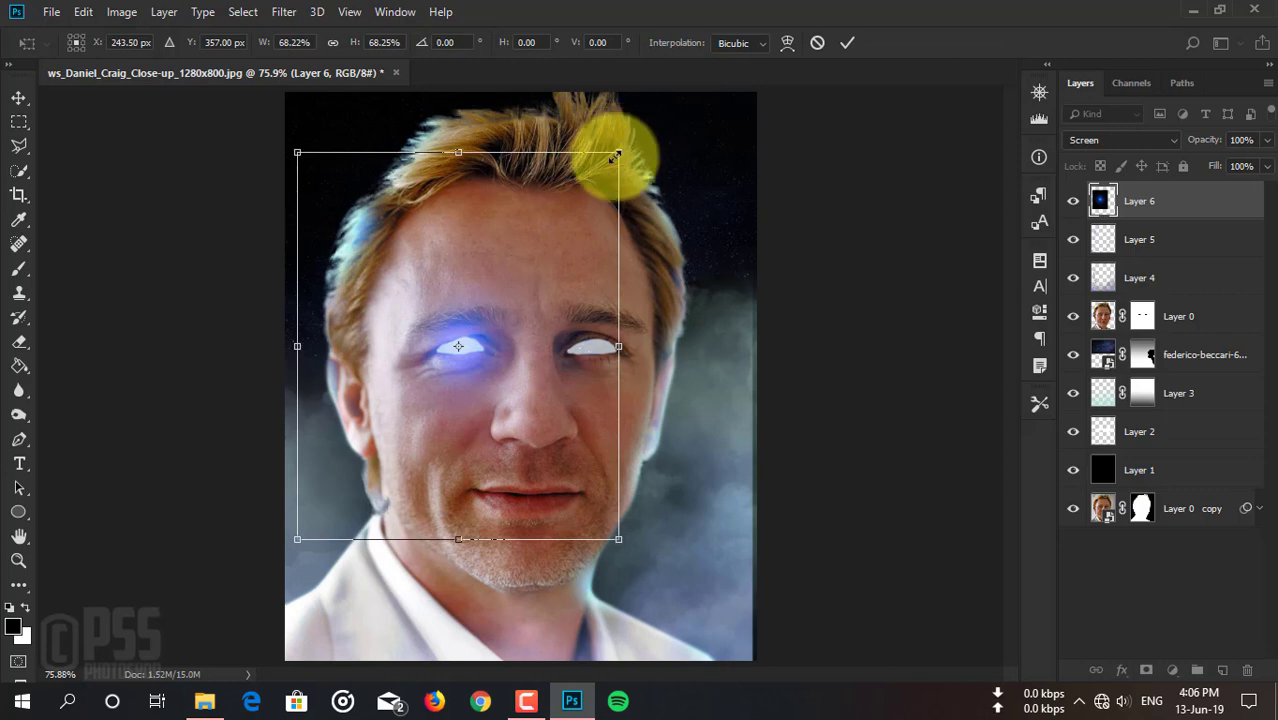
left_click_drag(617, 155, 585, 194)
left_click_drag(562, 285, 576, 264)
left_click_drag(601, 171, 607, 168)
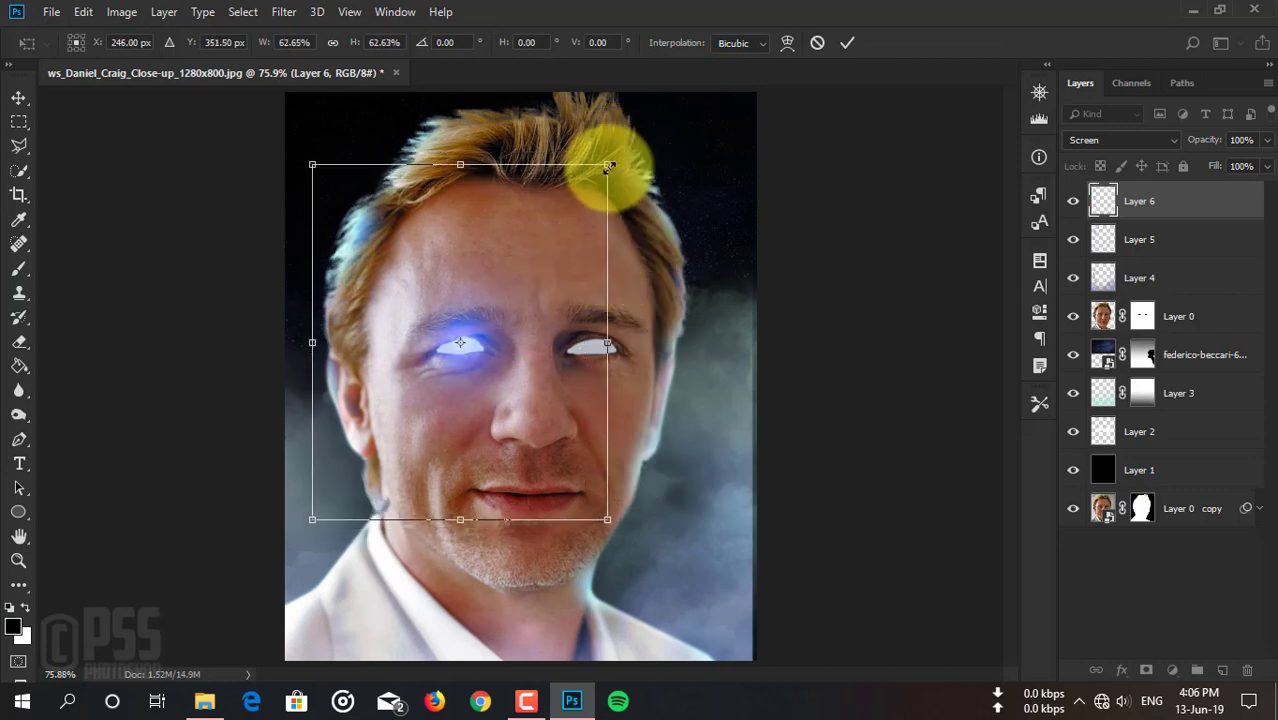
left_click(846, 42)
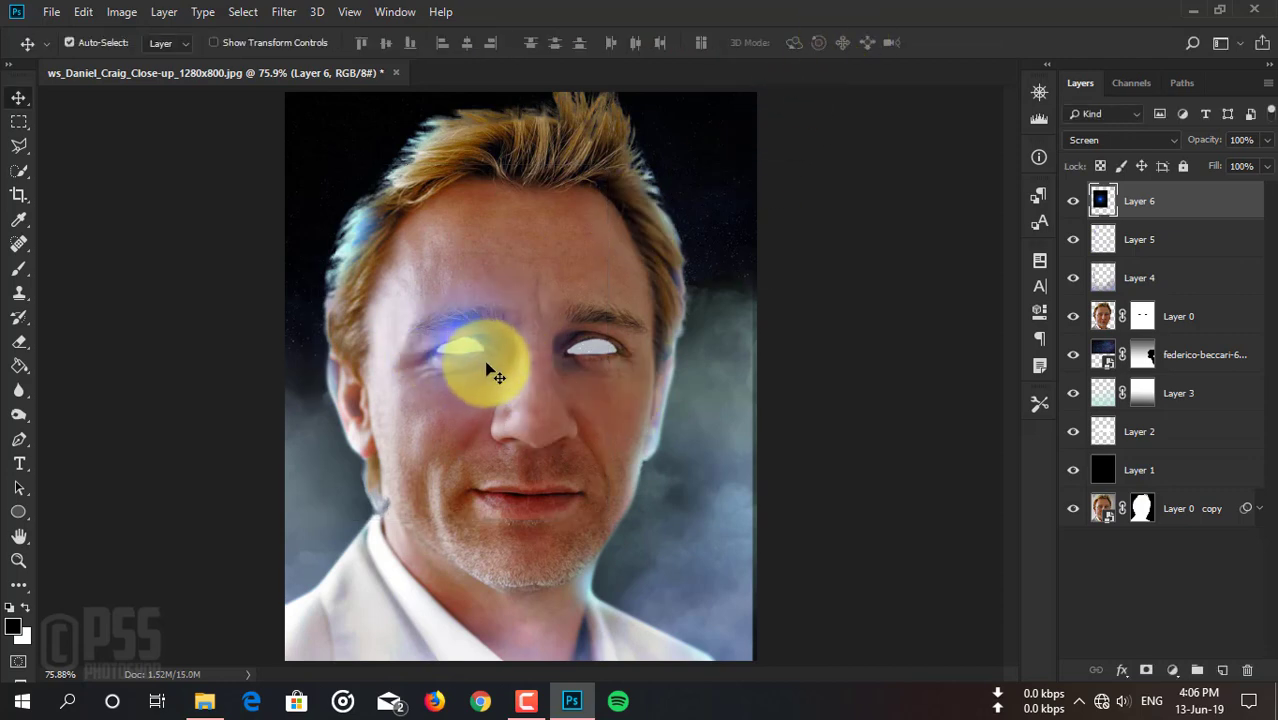
Copy the glow onto the right eye, add a ~41% copy, and duplicate it onto the left eye.
key("ctrl+j")
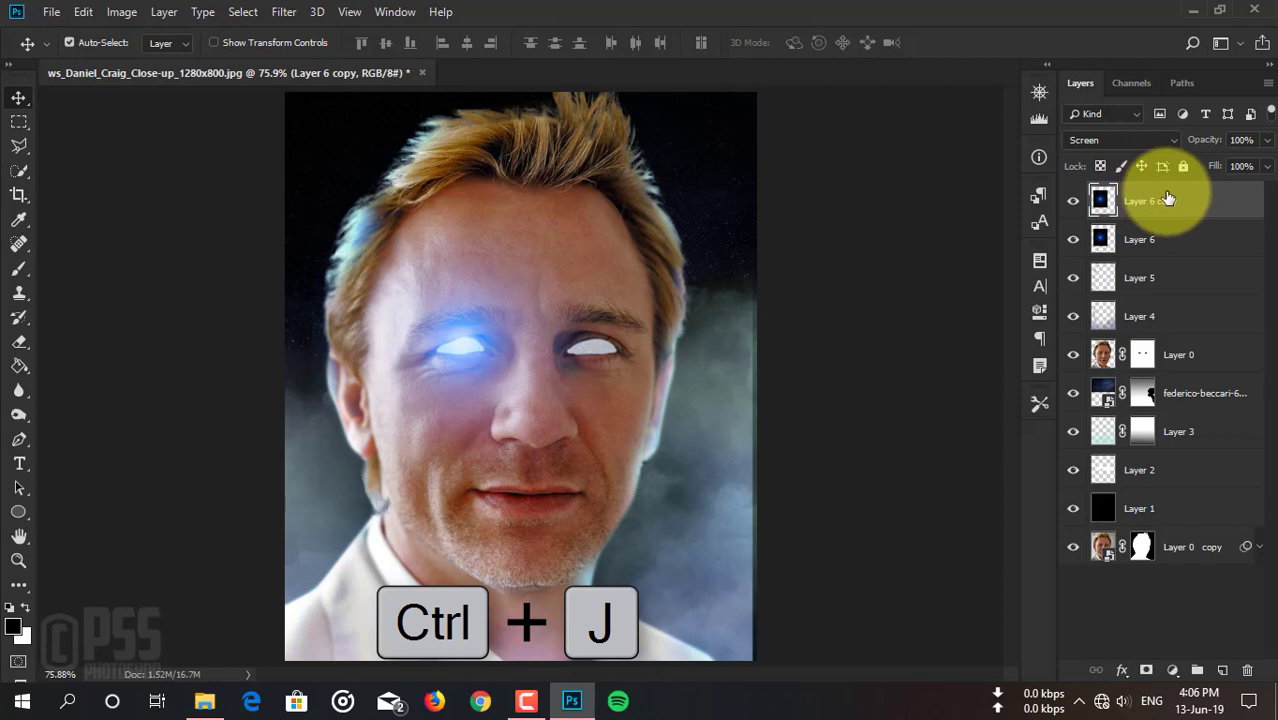
left_click_drag(458, 350, 586, 352)
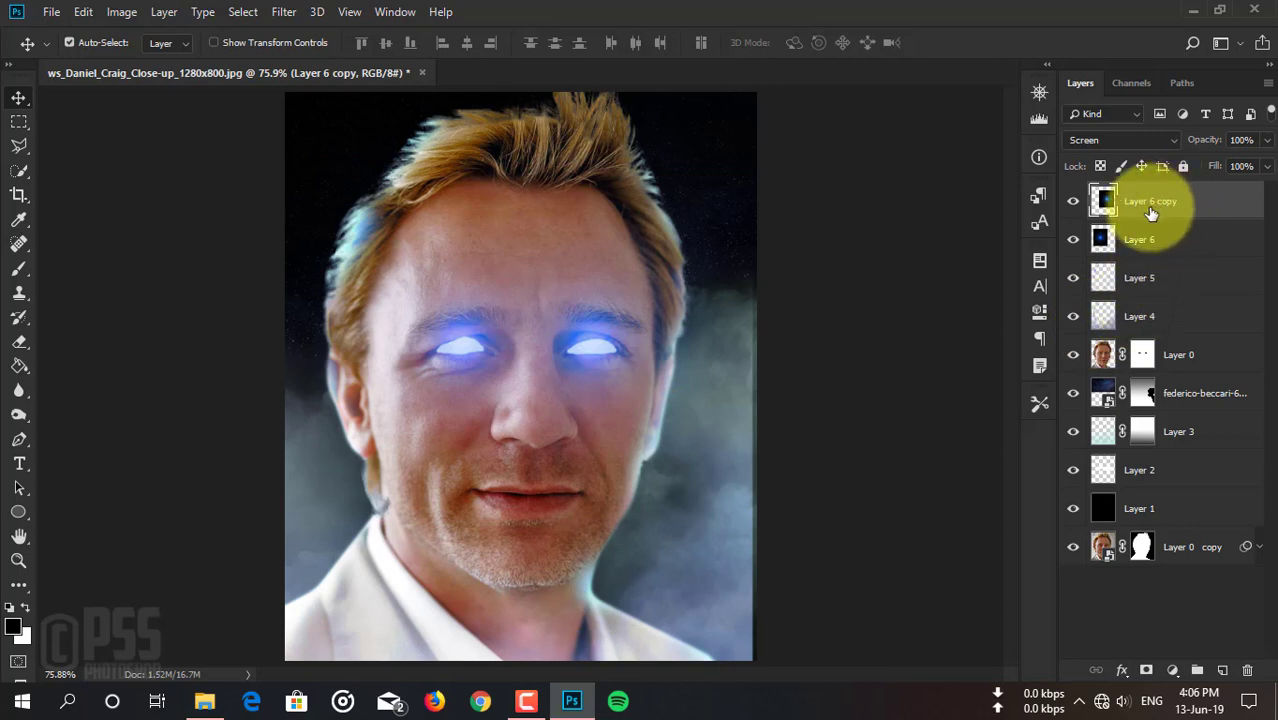
key("ctrl+j")
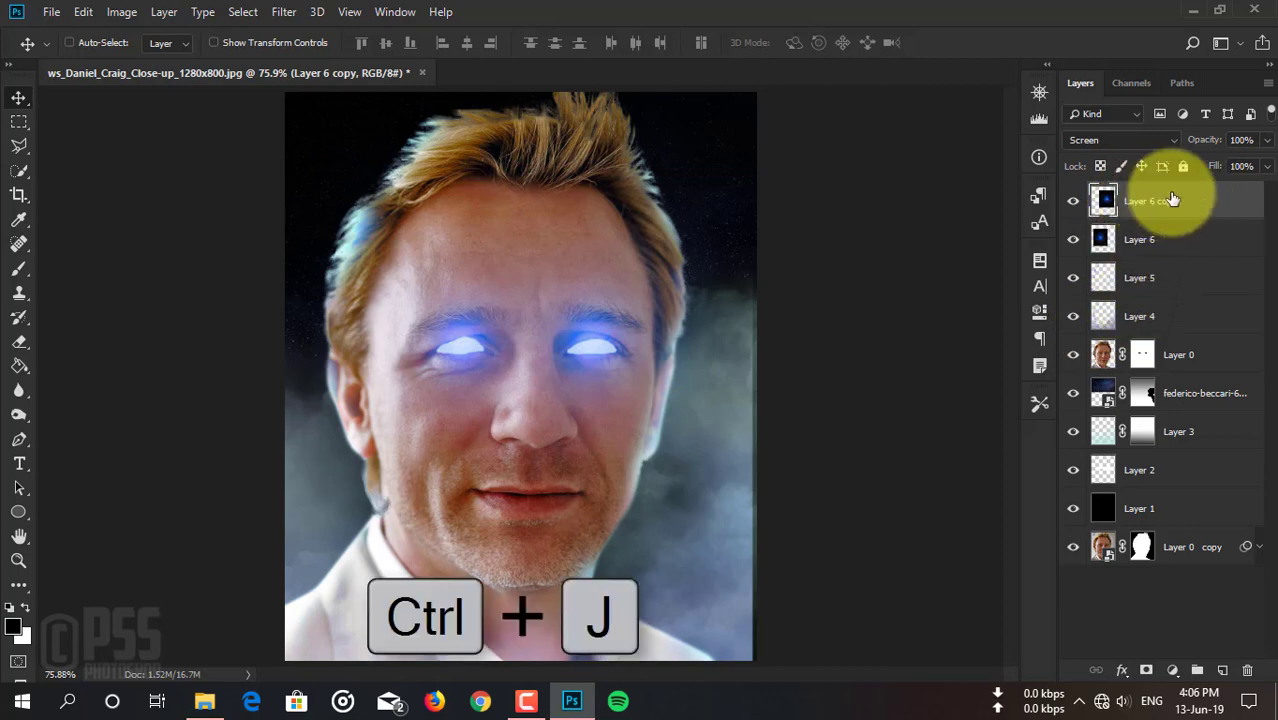
key("ctrl+t")
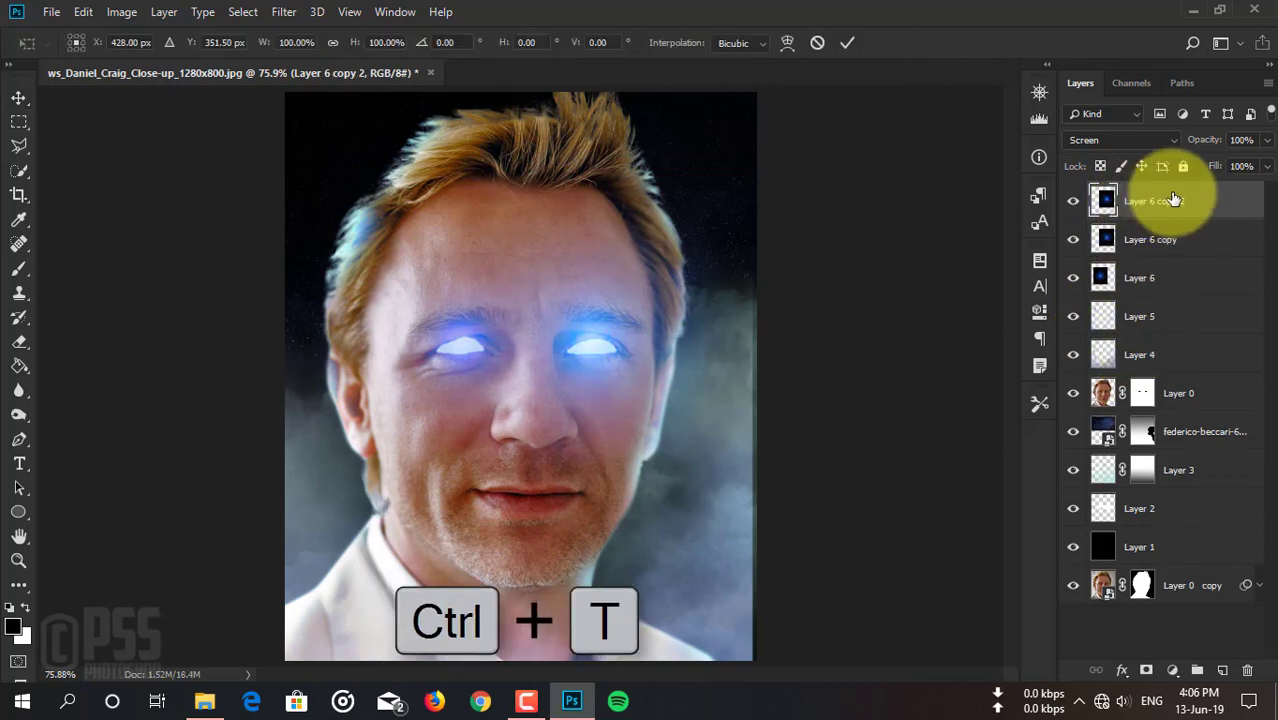
mouse_move(741, 160)
left_mouse_down()
mouse_move(625, 342)
mouse_move(636, 322)
left_mouse_up()
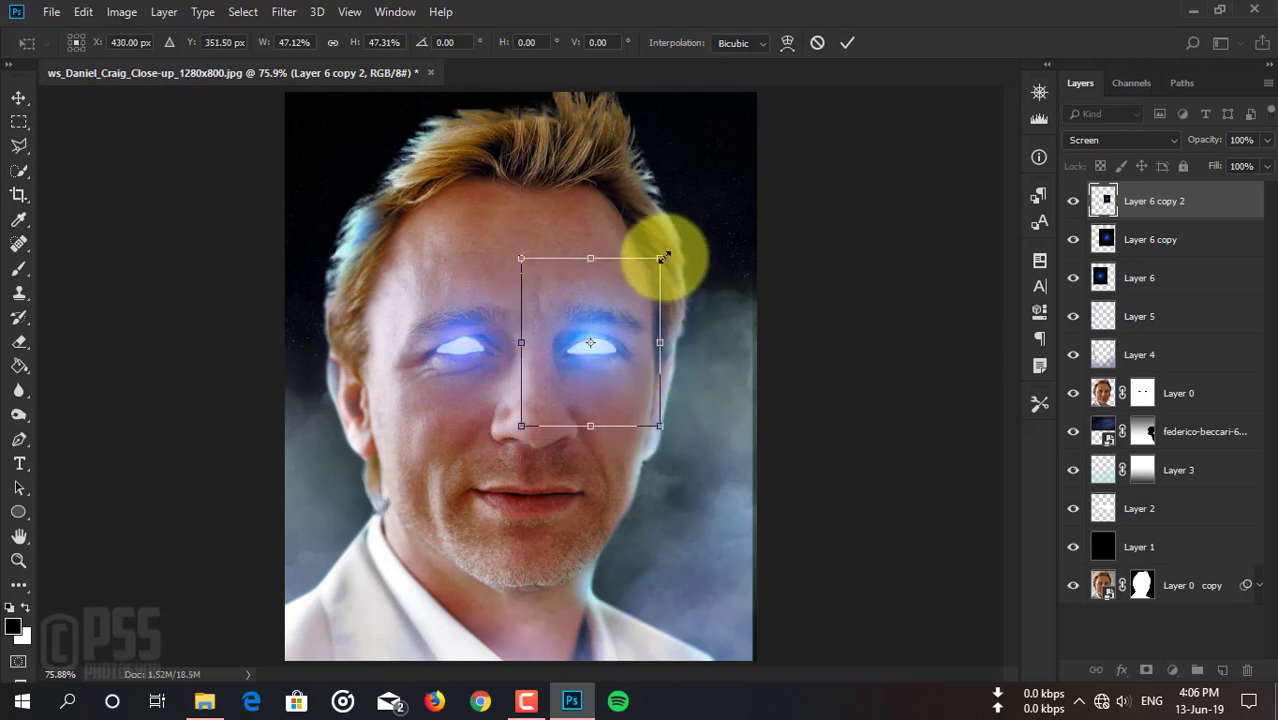
left_click_drag(663, 257, 642, 277)
left_click_drag(602, 328, 609, 320)
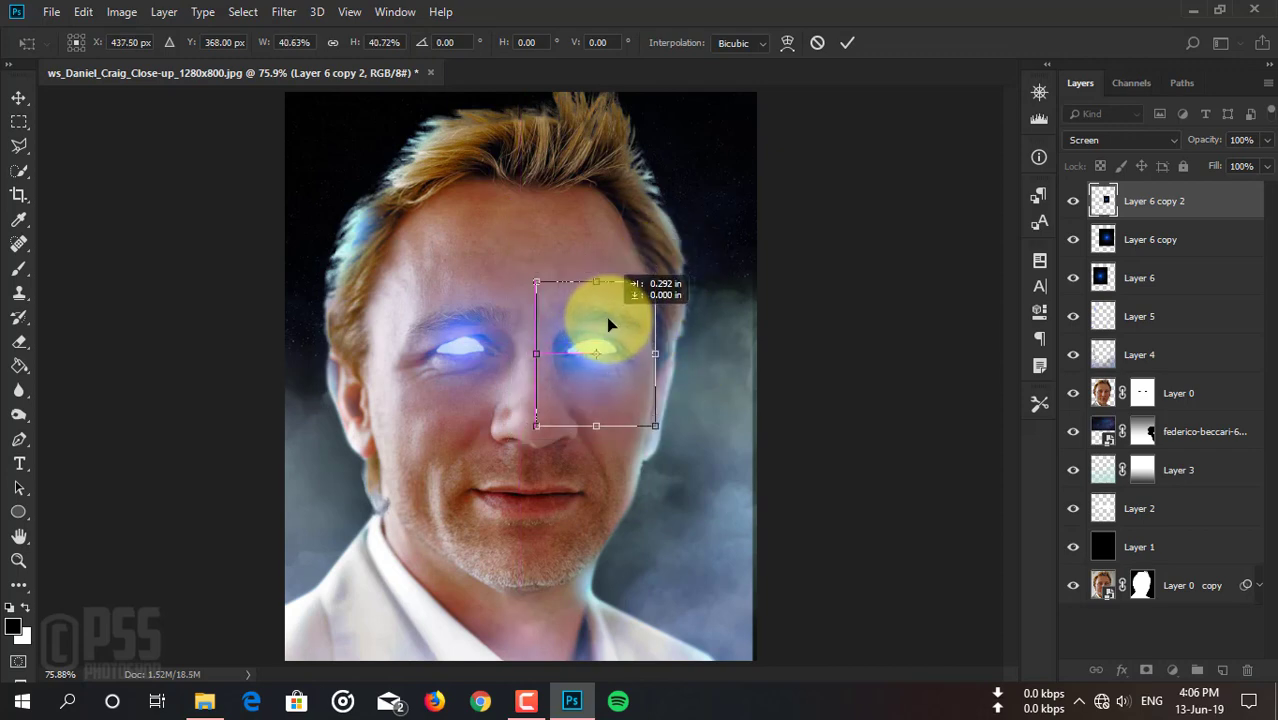
left_click(847, 42)
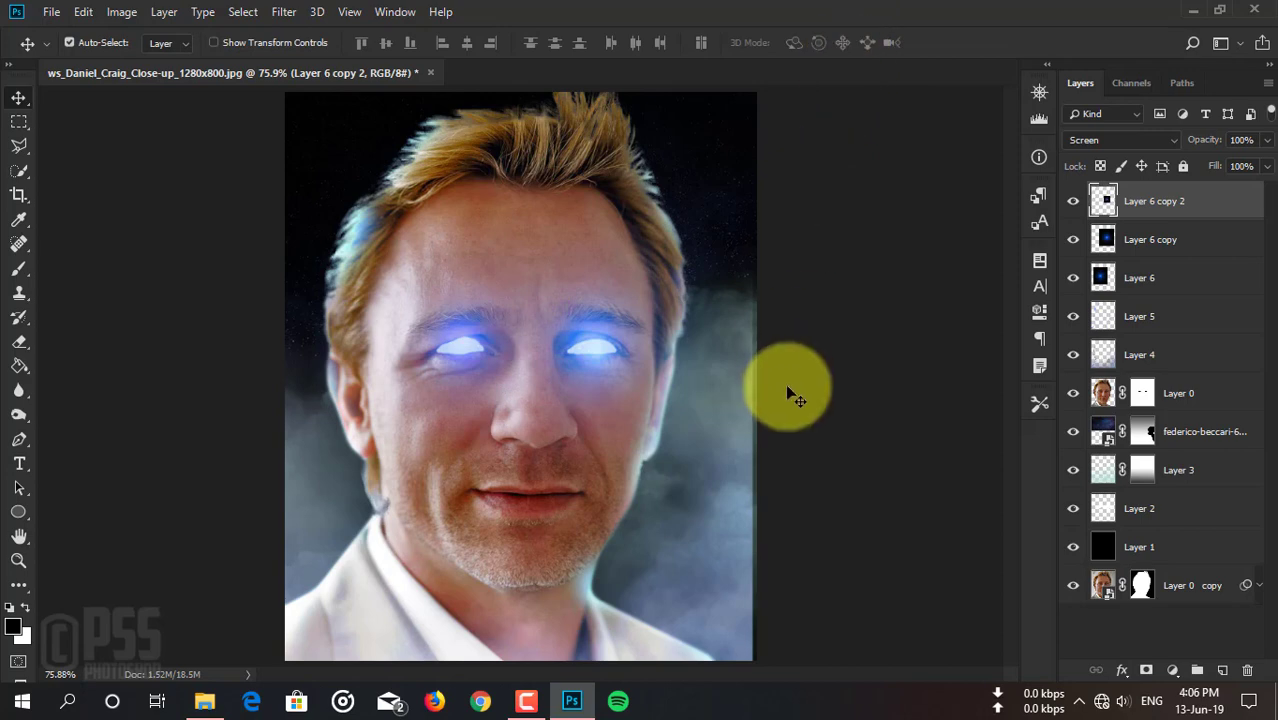
key("ctrl+j")
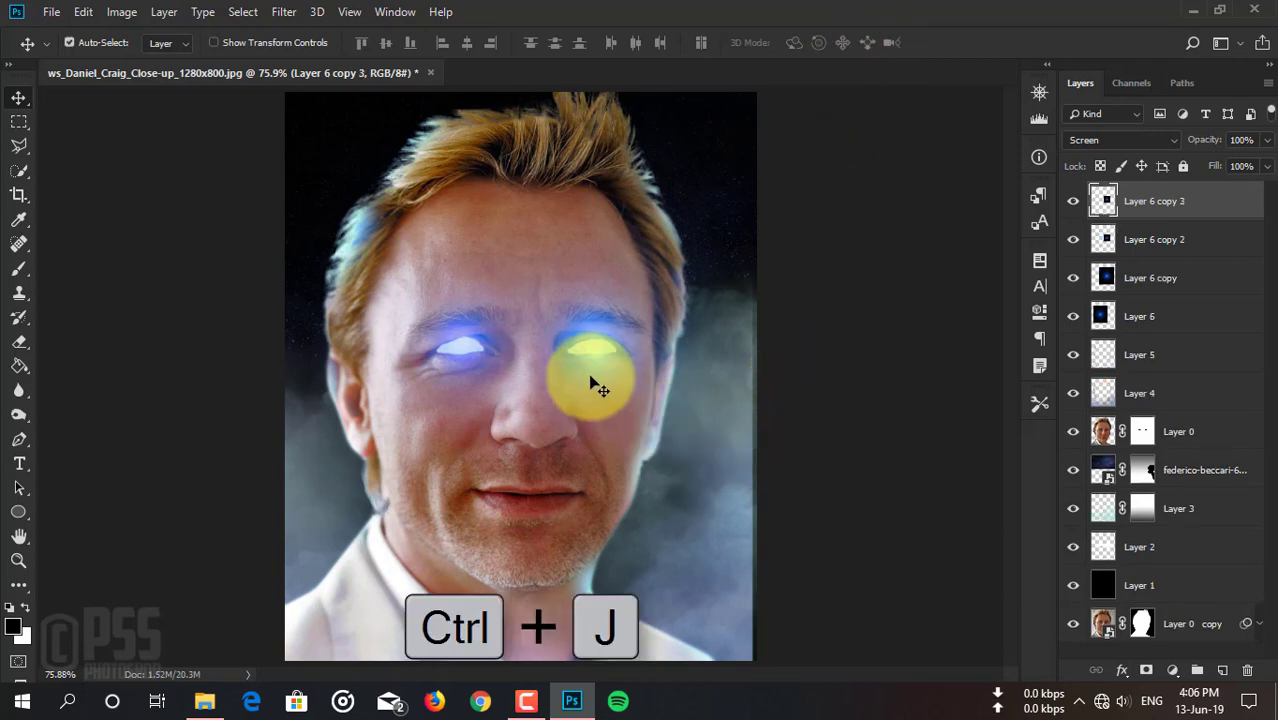
left_click_drag(598, 358, 465, 352)
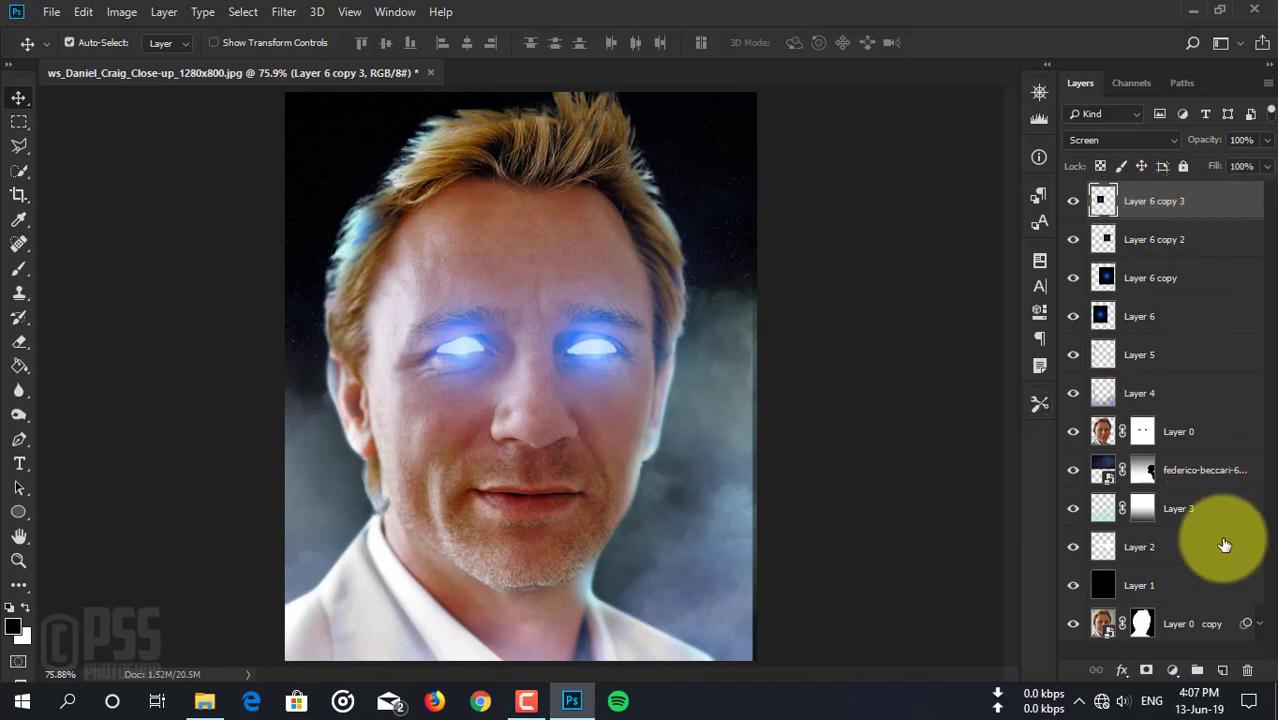
Add empty Layer 7 and pick the Lighting 14 brush from Lightning-Brushes-DarkDesign.
left_click(1222, 670)
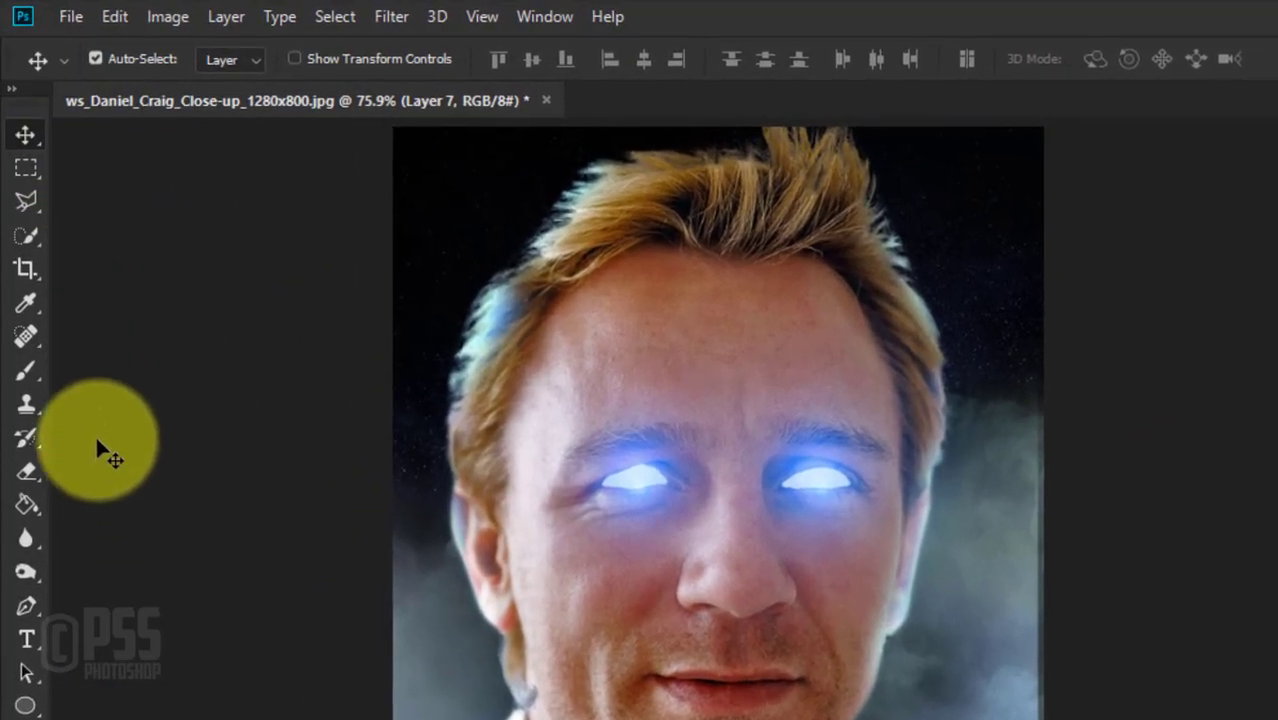
left_click(26, 370)
left_click(134, 62)
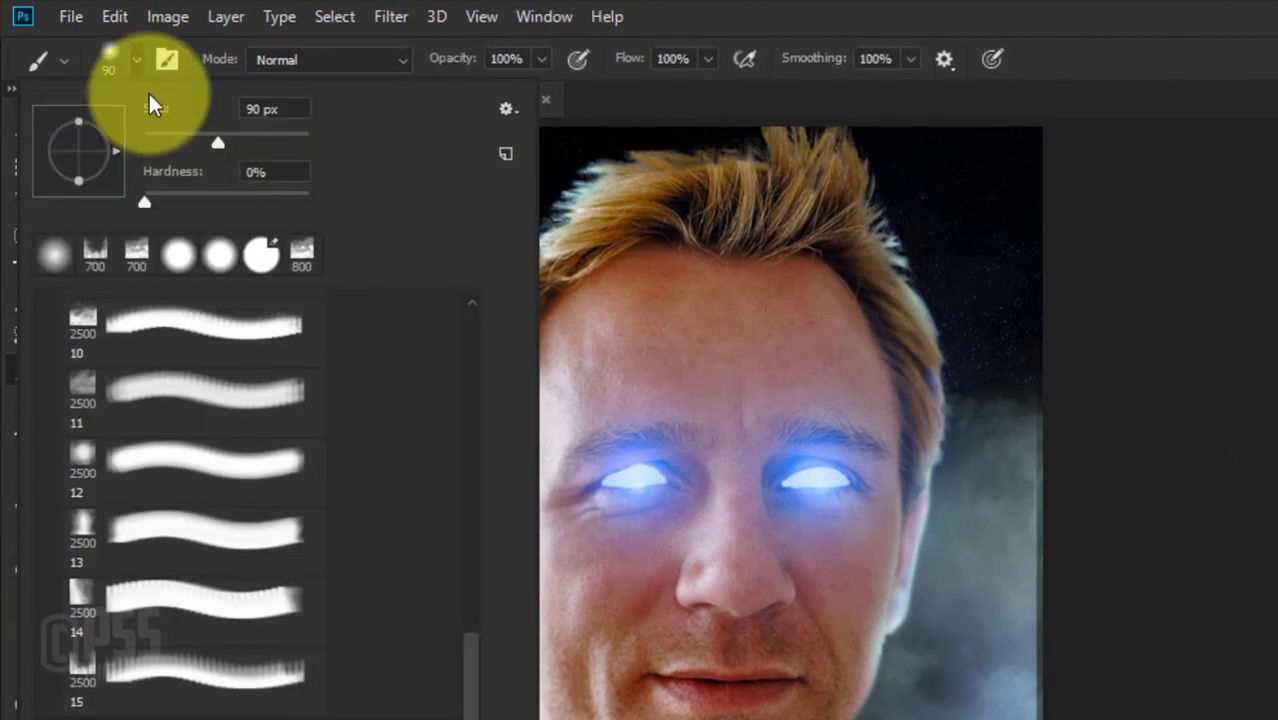
scroll(205, 442, "down", 5)
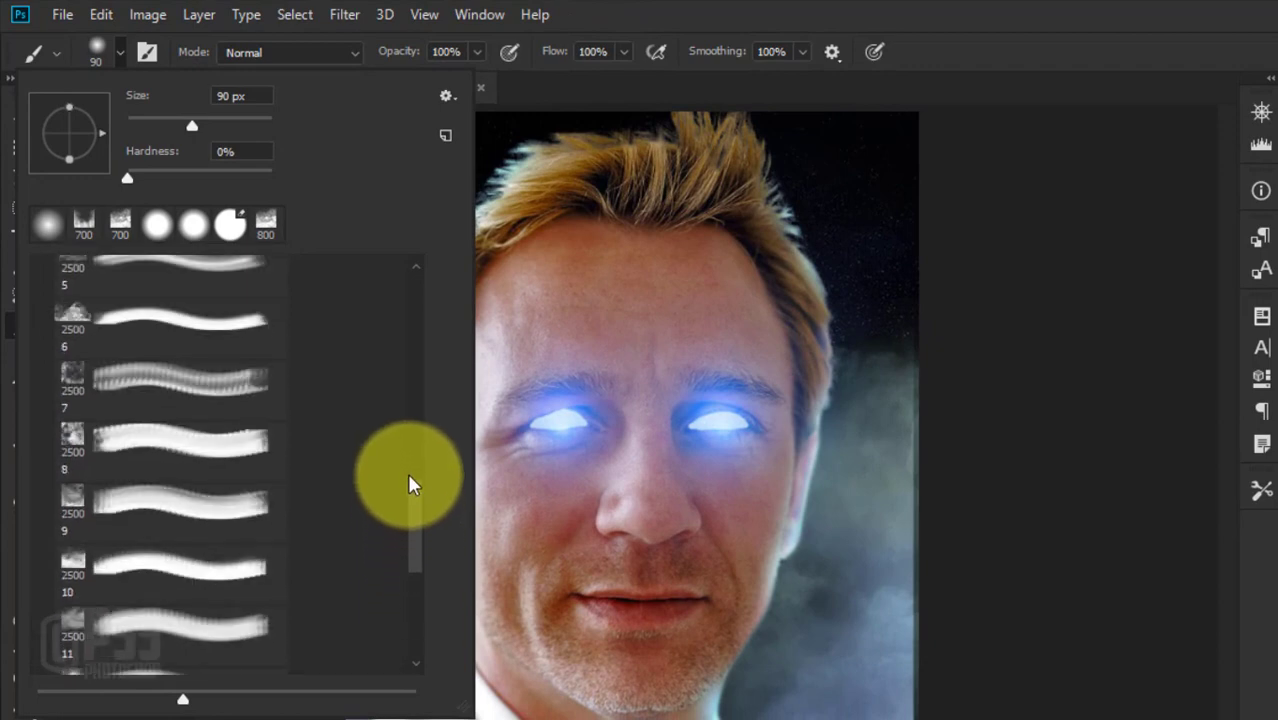
scroll(400, 520, "down", 1)
left_click(46, 630)
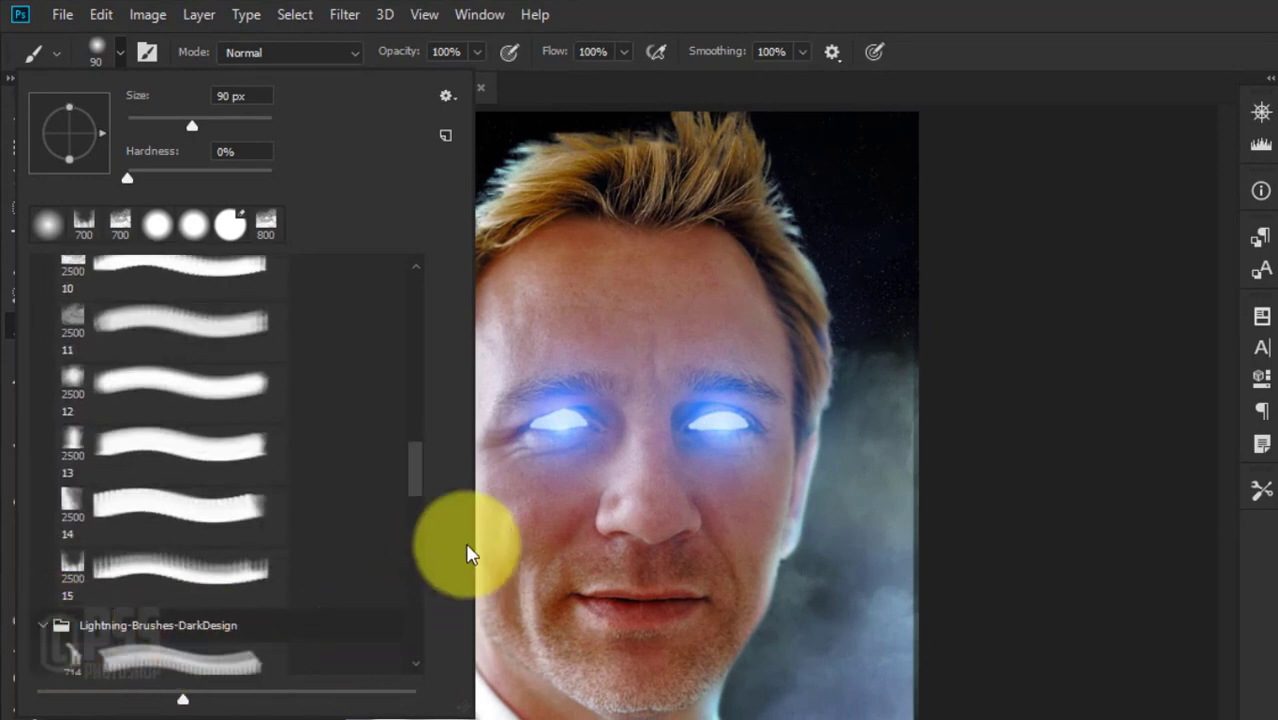
scroll(412, 510, "down", 5)
scroll(407, 560, "down", 3)
scroll(405, 583, "down", 1)
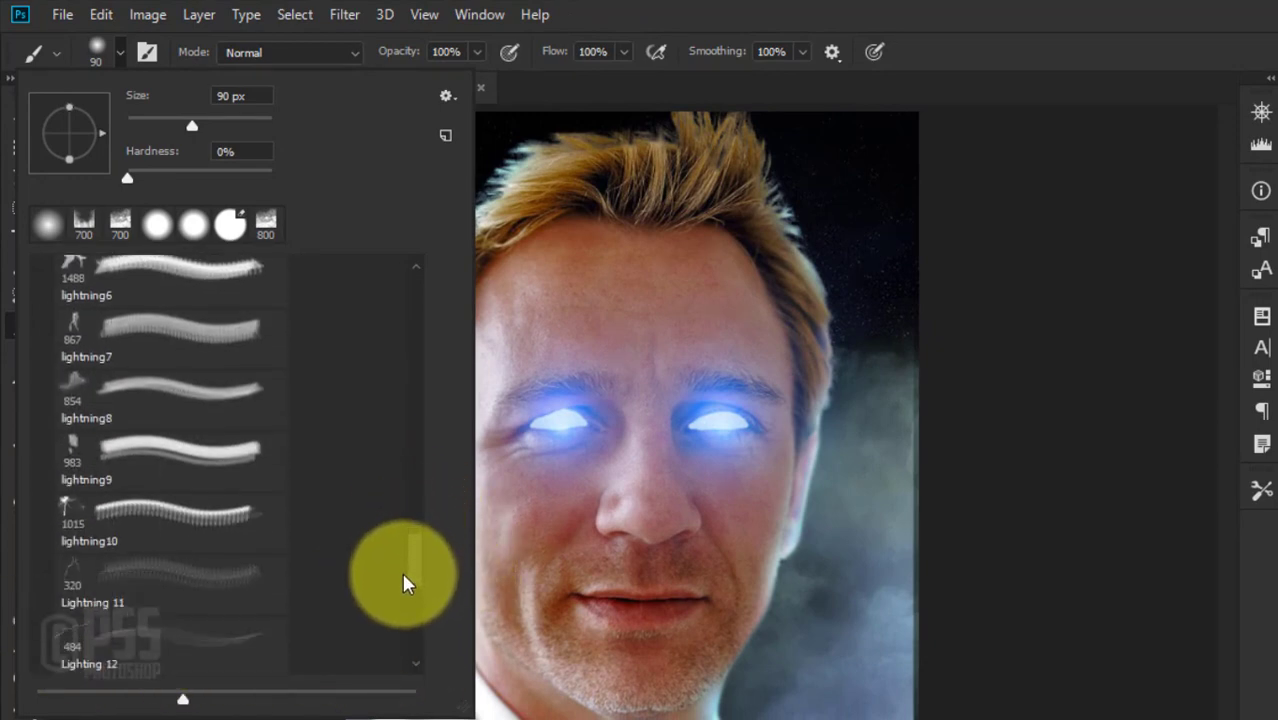
scroll(405, 583, "up", 2)
scroll(404, 580, "down", 2)
scroll(403, 583, "down", 2)
scroll(403, 583, "down", 1)
scroll(404, 590, "down", 2)
scroll(403, 595, "down", 3)
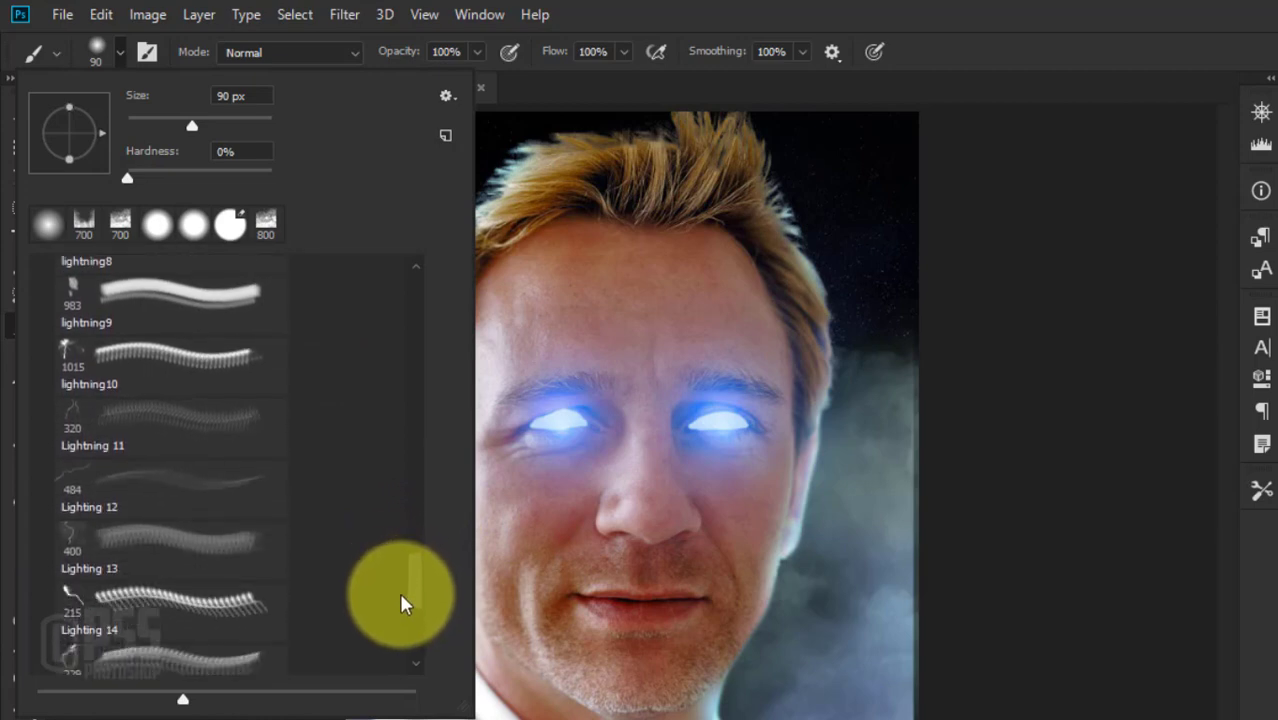
scroll(402, 601, "down", 2)
scroll(400, 605, "down", 1)
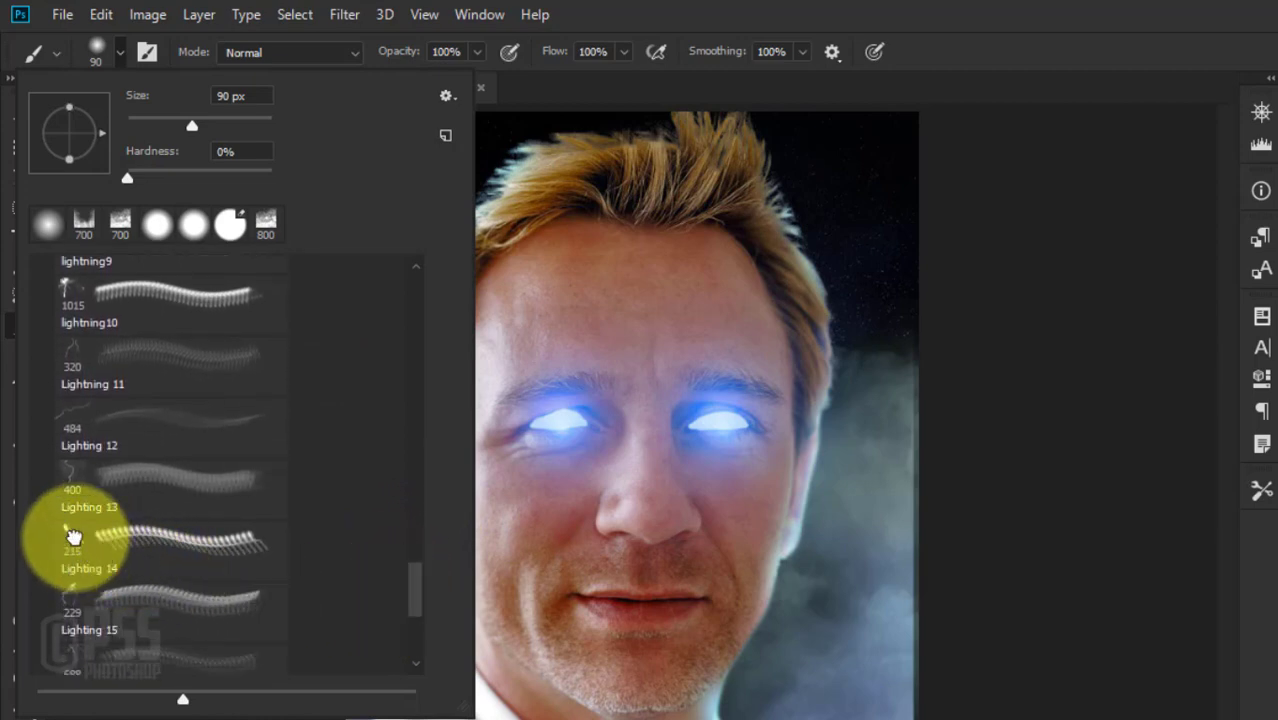
double_click(70, 530)
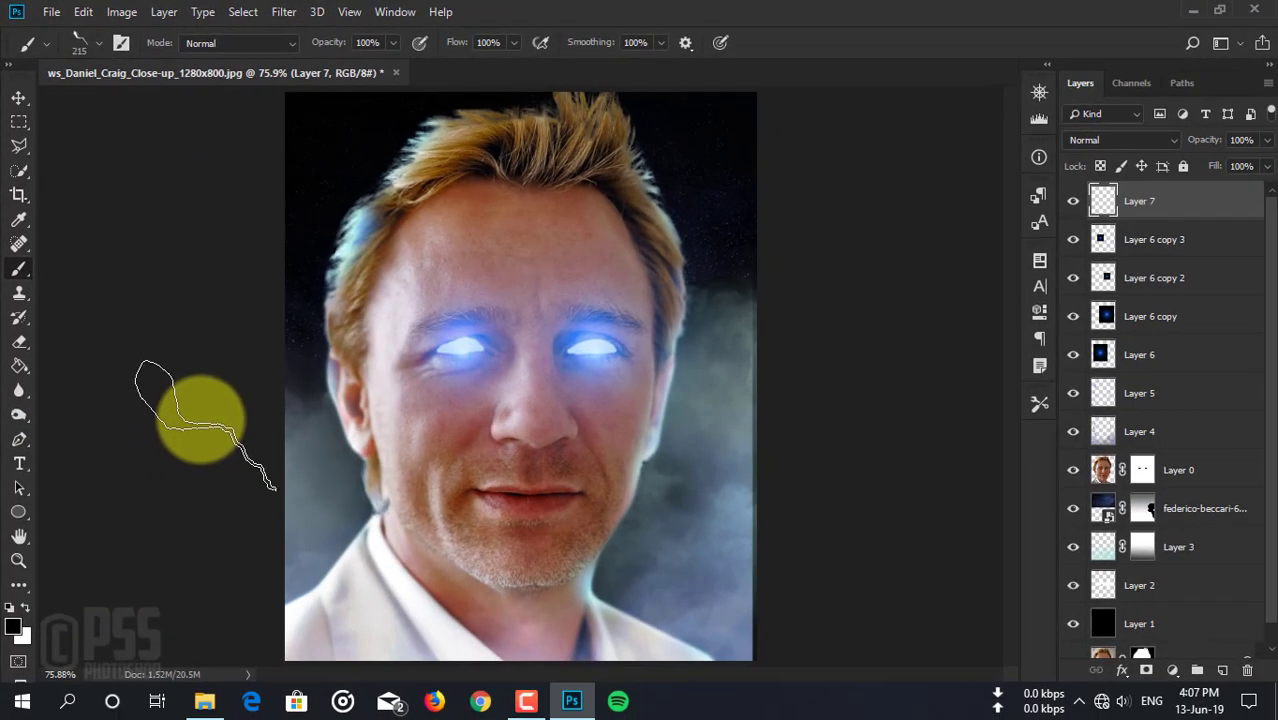
Switch to the larger 742 px Lighting 17 lightning brush.
left_click(100, 43)
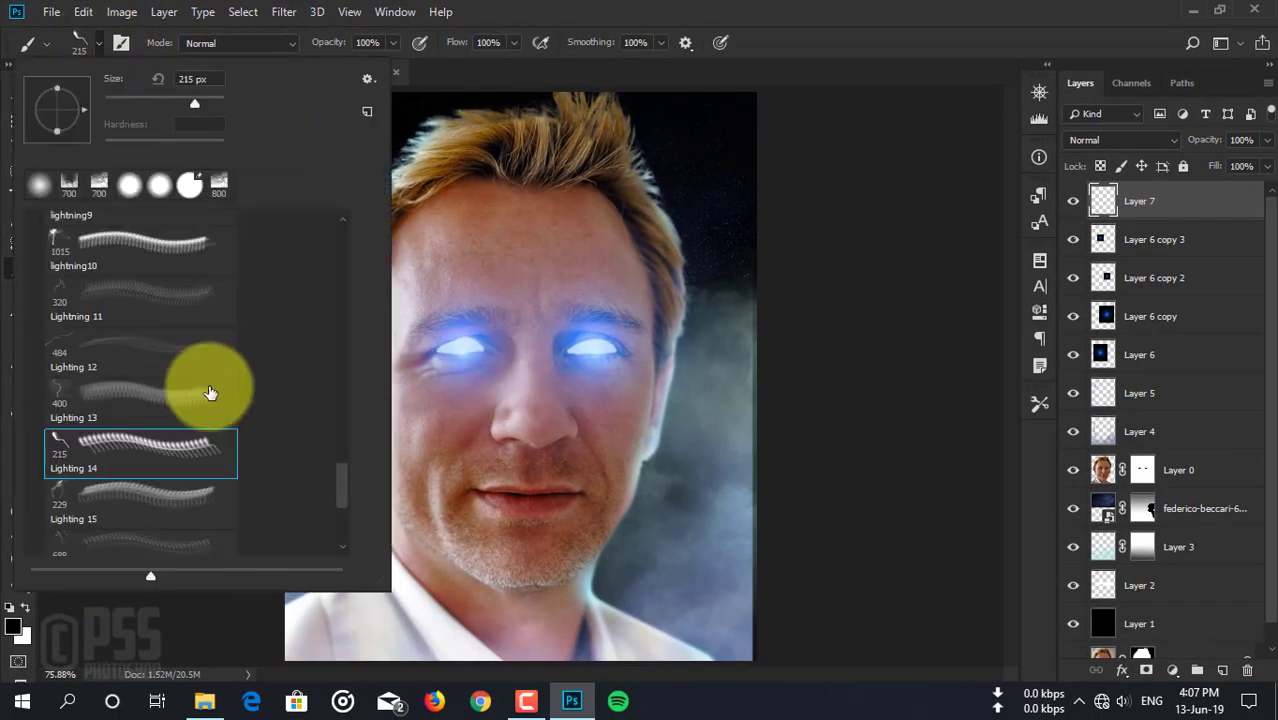
scroll(342, 476, "down", 3)
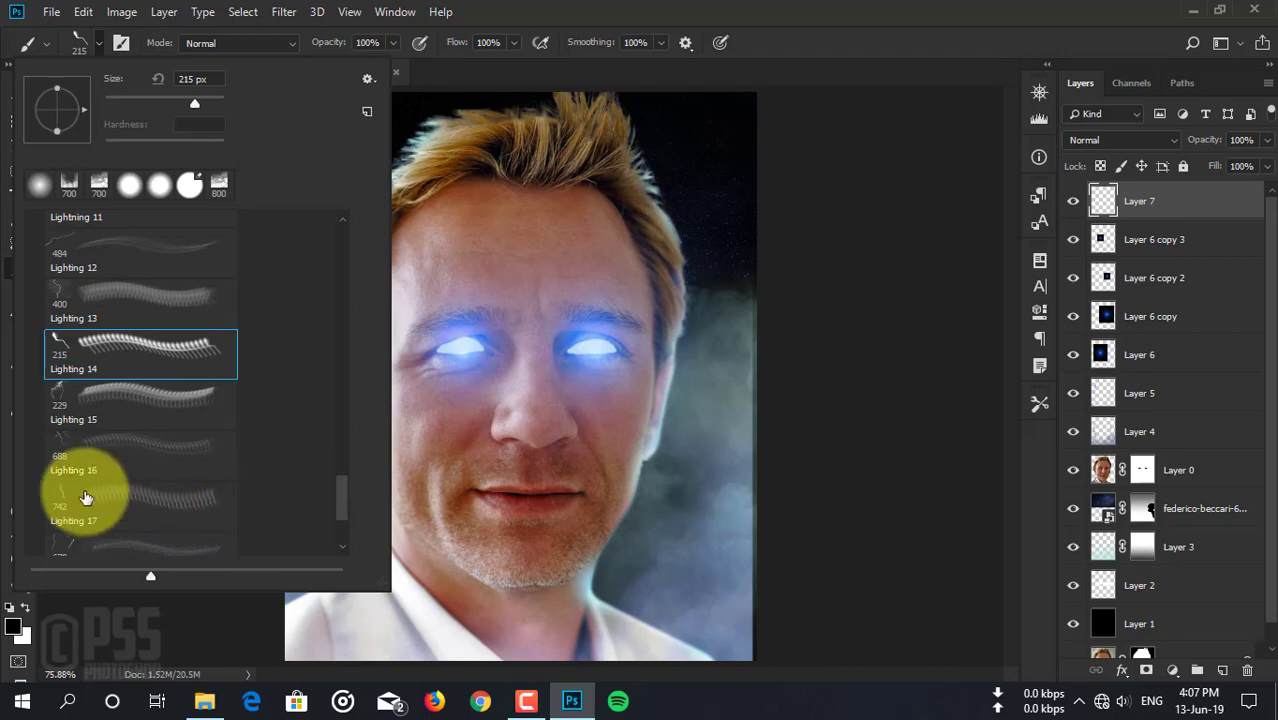
double_click(88, 497)
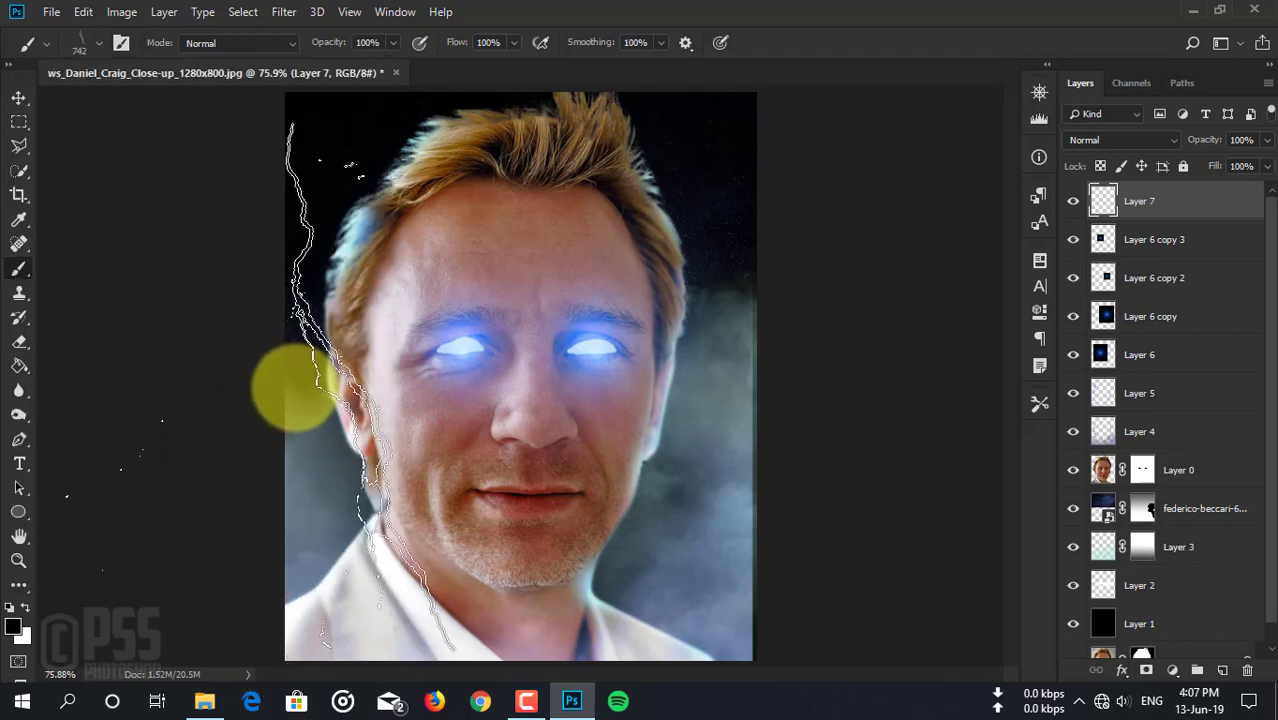
Shrink the lightning brush to 250 px, angle it -93°, and set the foreground to white.
key("bracketleft")
key("bracketleft")
key("bracketleft")
key("bracketleft")
key("bracketleft")
key("bracketleft")
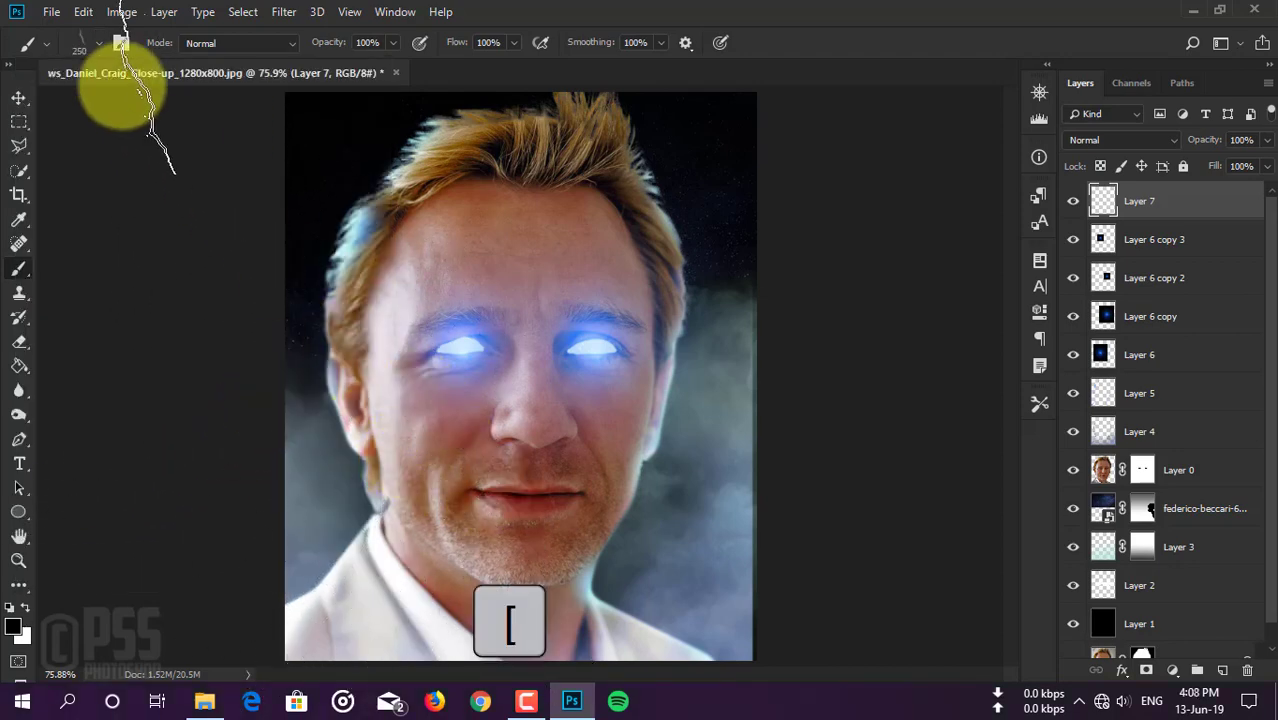
left_click(120, 43)
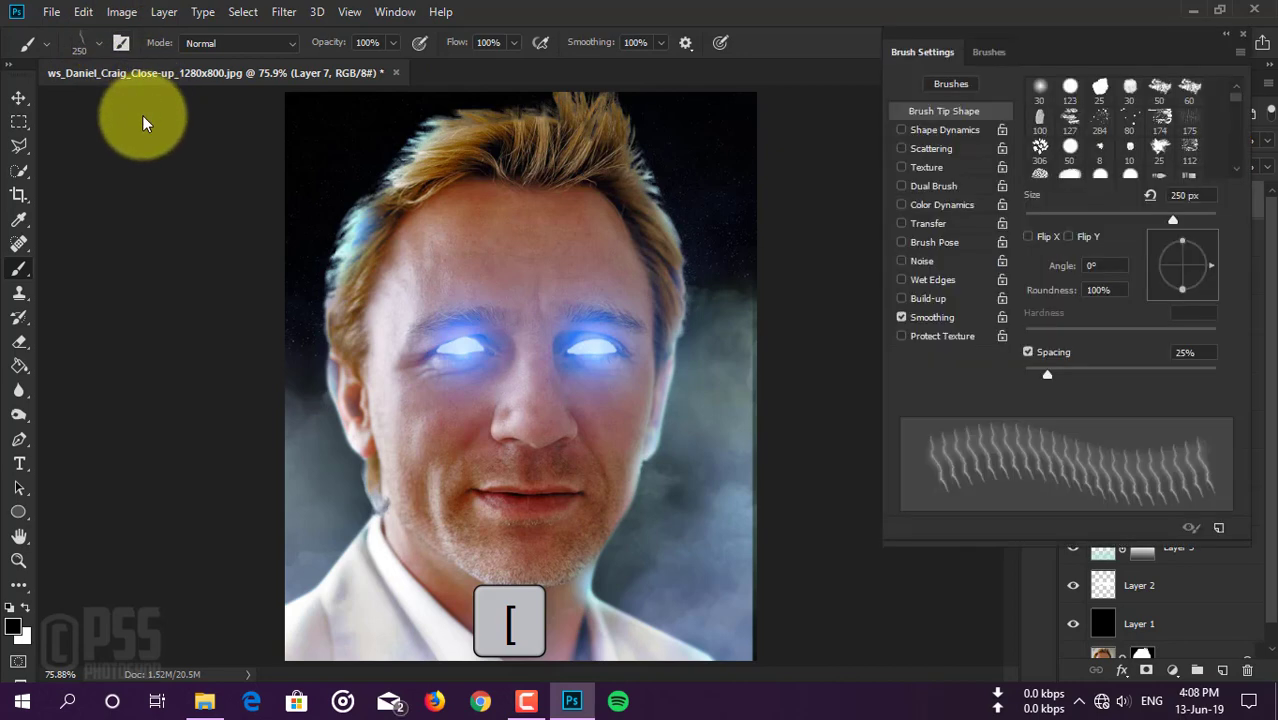
mouse_move(1220, 265)
left_mouse_down()
mouse_move(1163, 256)
mouse_move(1164, 285)
left_mouse_up()
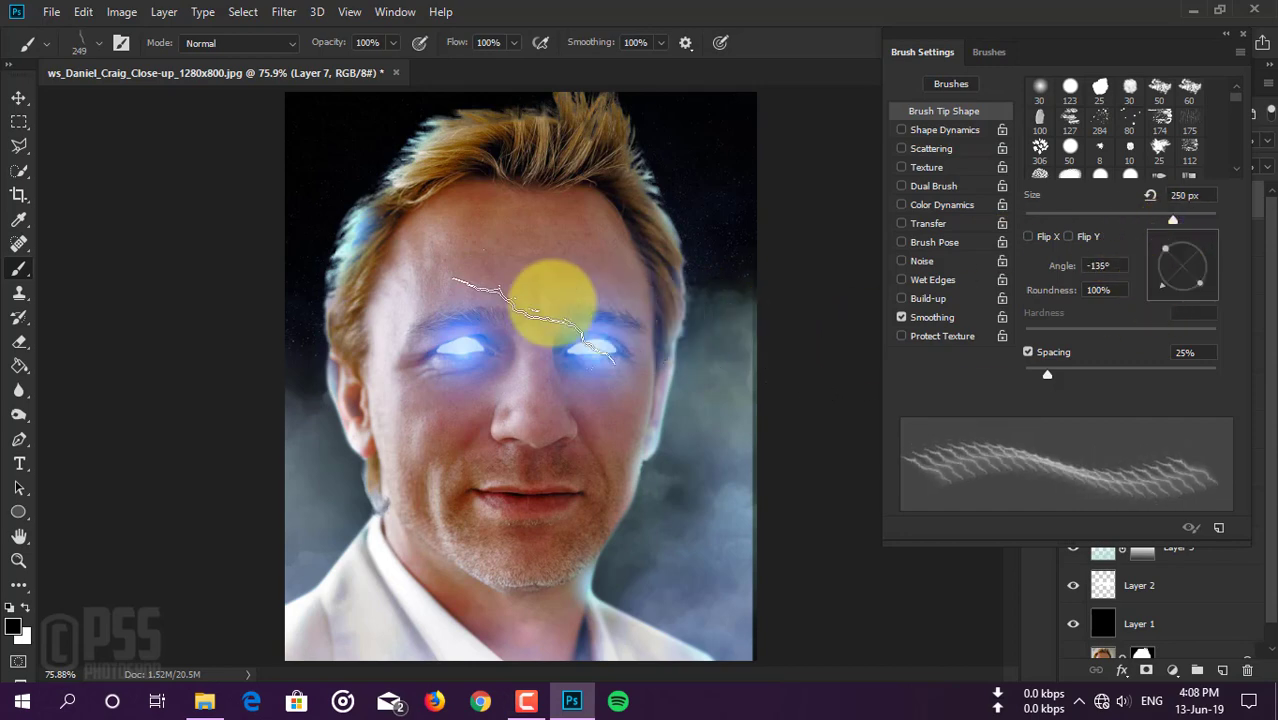
left_click_drag(1172, 266, 1170, 289)
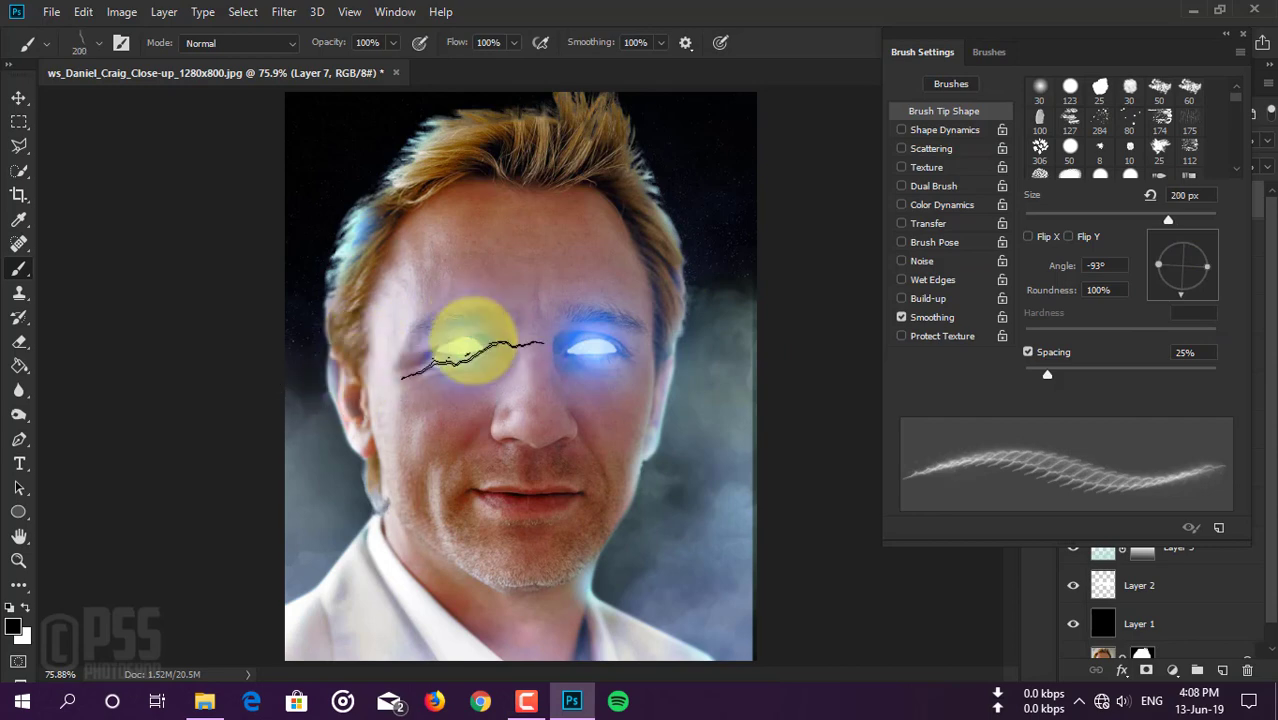
left_click(13, 626)
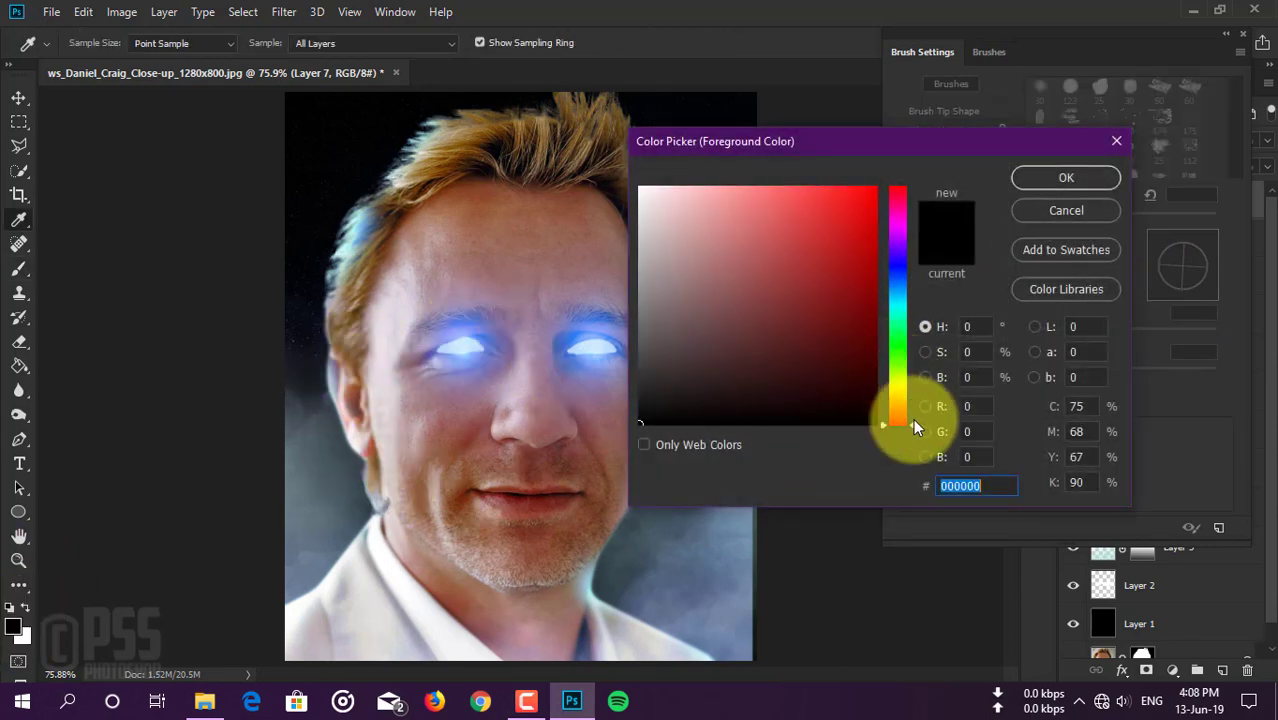
left_click_drag(913, 418, 898, 287)
left_click_drag(782, 280, 572, 182)
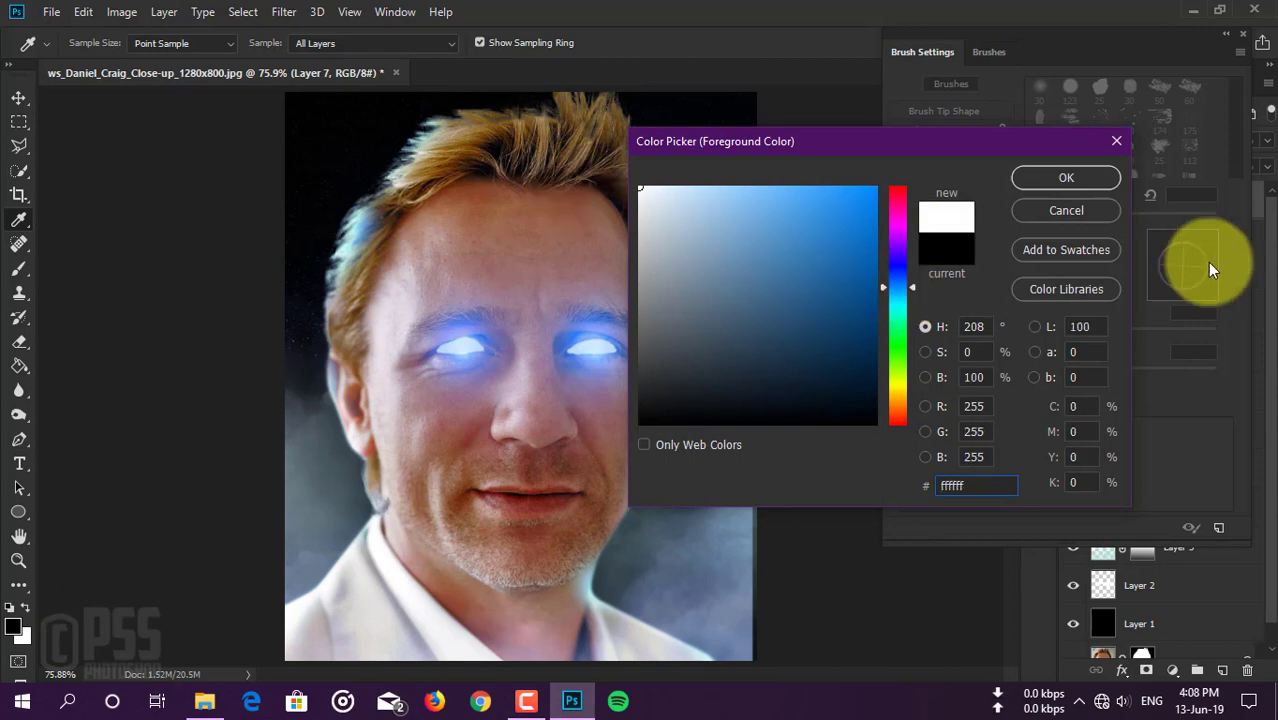
left_click(1061, 184)
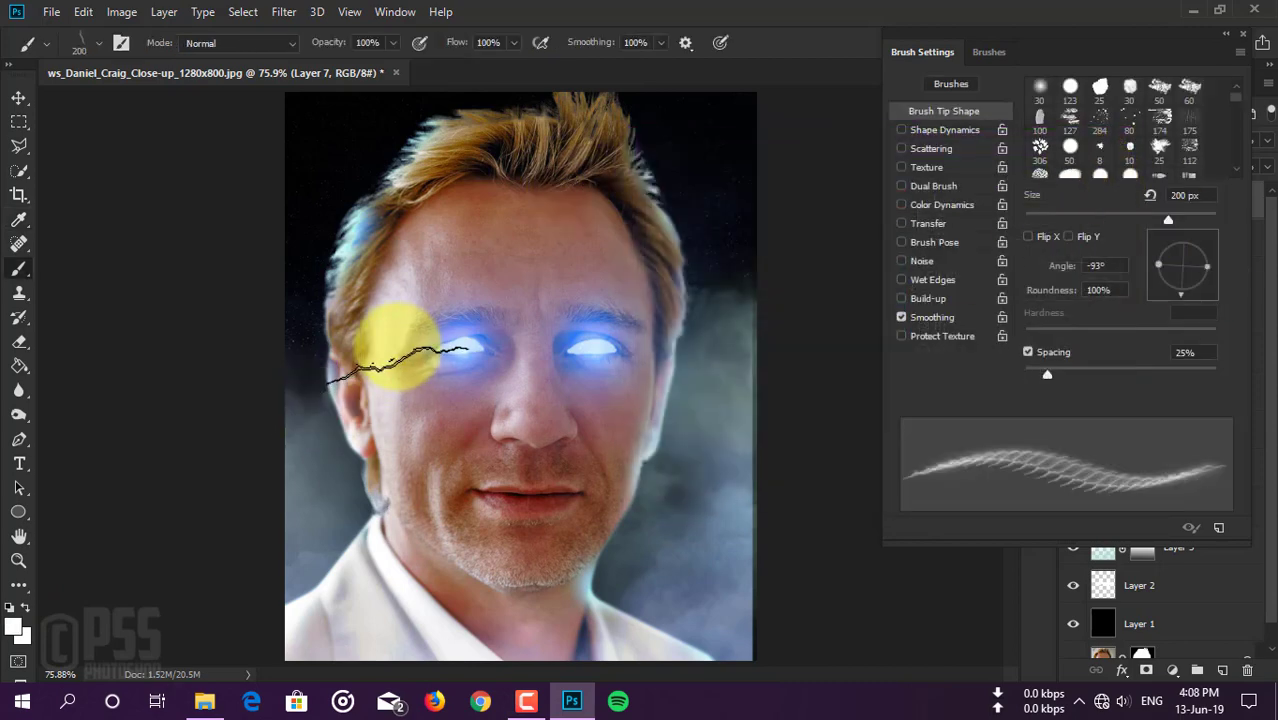
Stamp white lightning bolts beside both eyes, retrying the right eye at -74° and -96° angles.
left_click(393, 355)
left_click(456, 445)
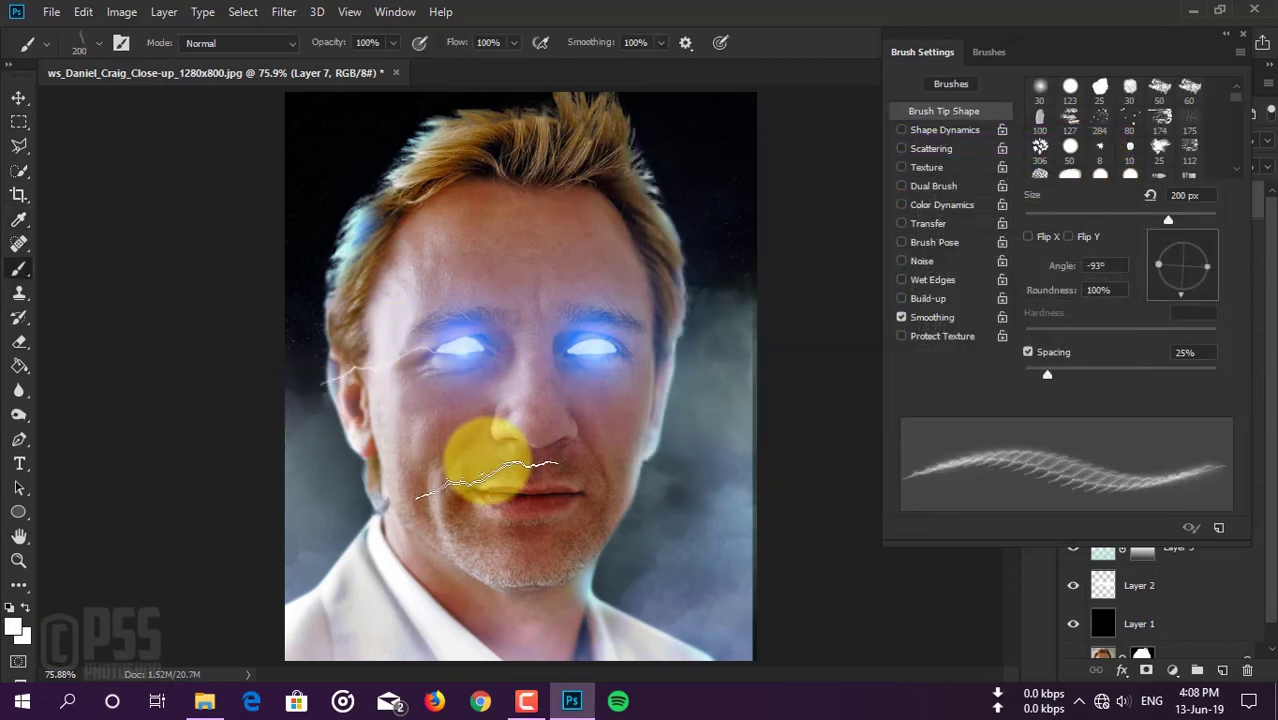
left_click(650, 315)
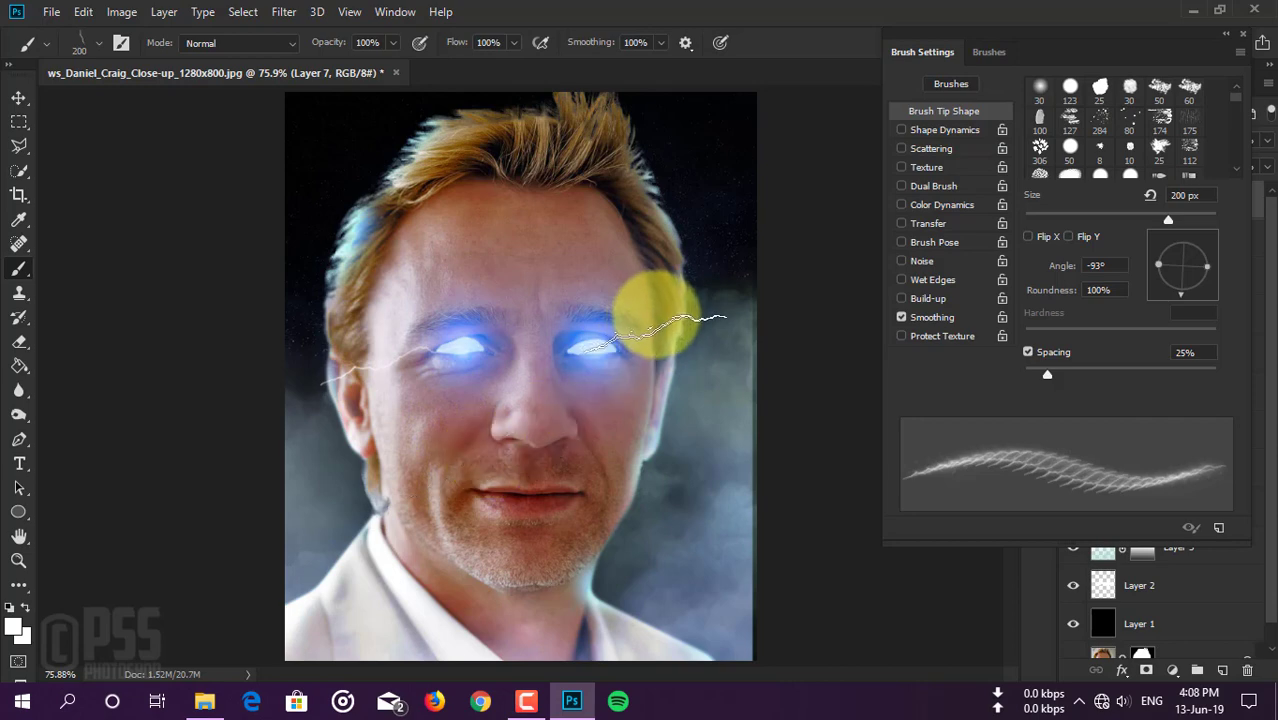
key("ctrl+z")
left_click(1060, 308)
left_click(656, 322)
mouse_move(1180, 296)
left_mouse_down()
mouse_move(1196, 276)
mouse_move(1178, 296)
left_mouse_up()
key("ctrl+z")
left_click(634, 302)
key("ctrl+z")
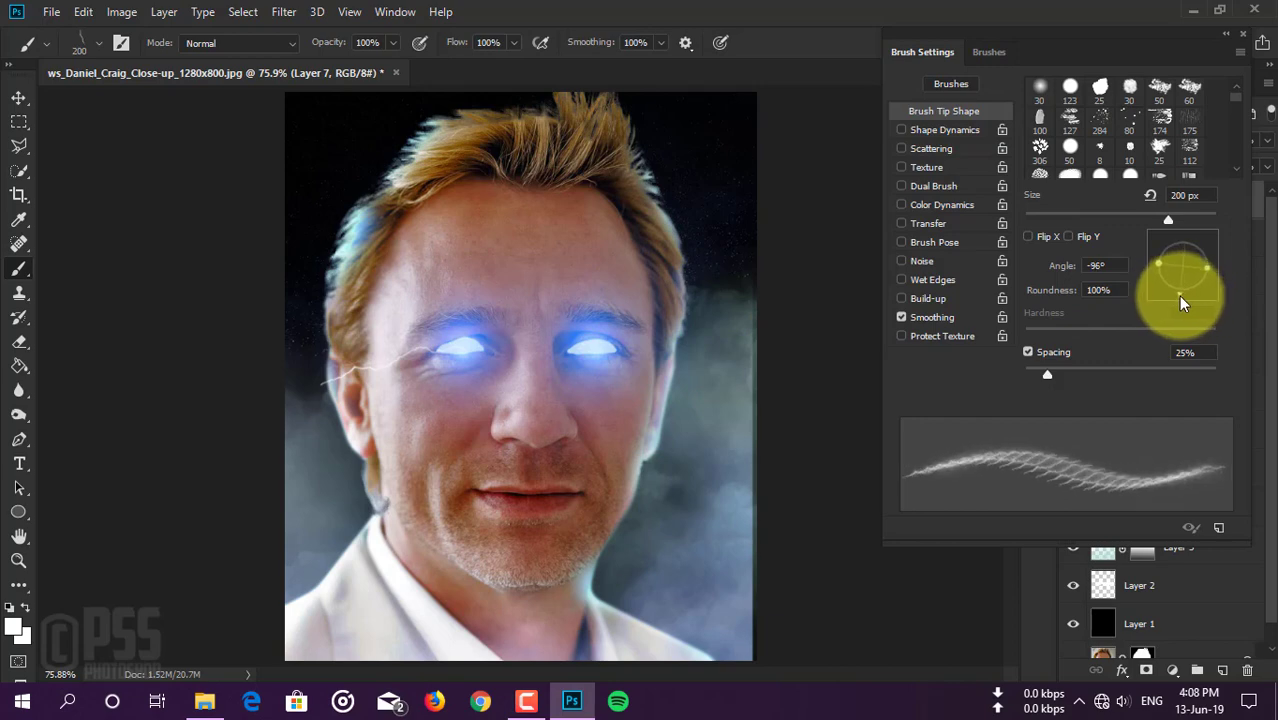
left_click(667, 323)
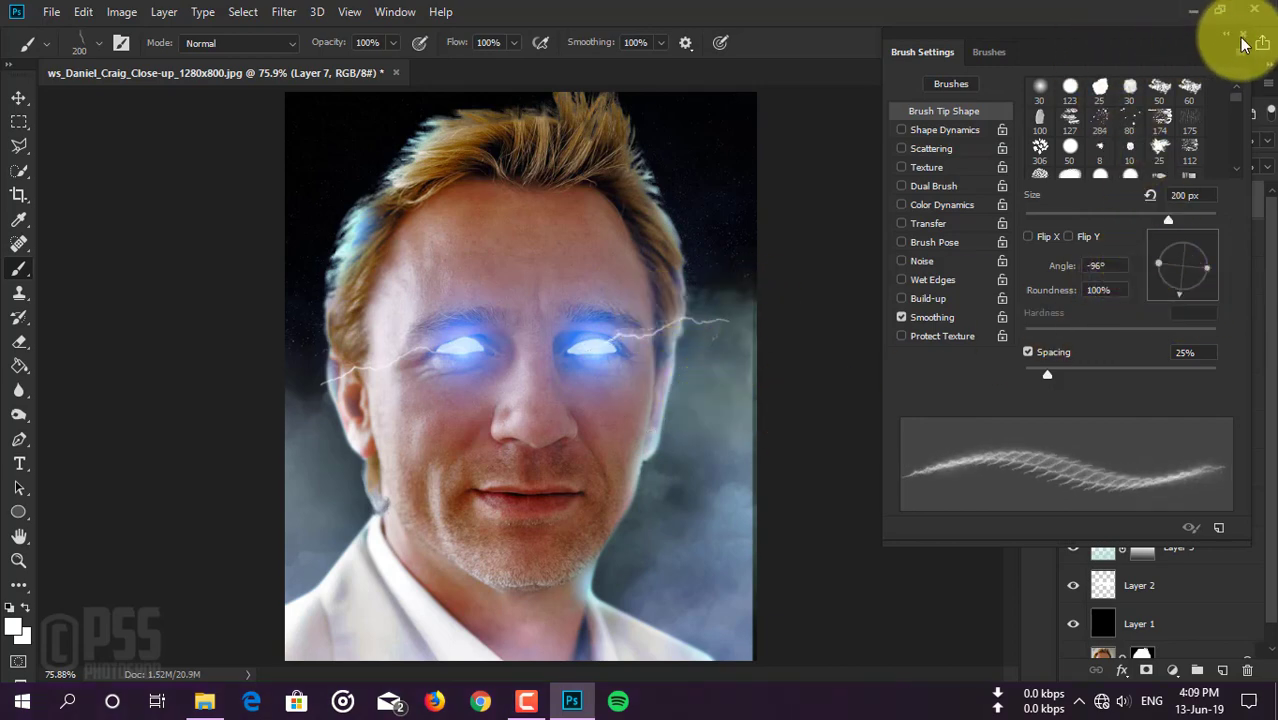
left_click(1226, 33)
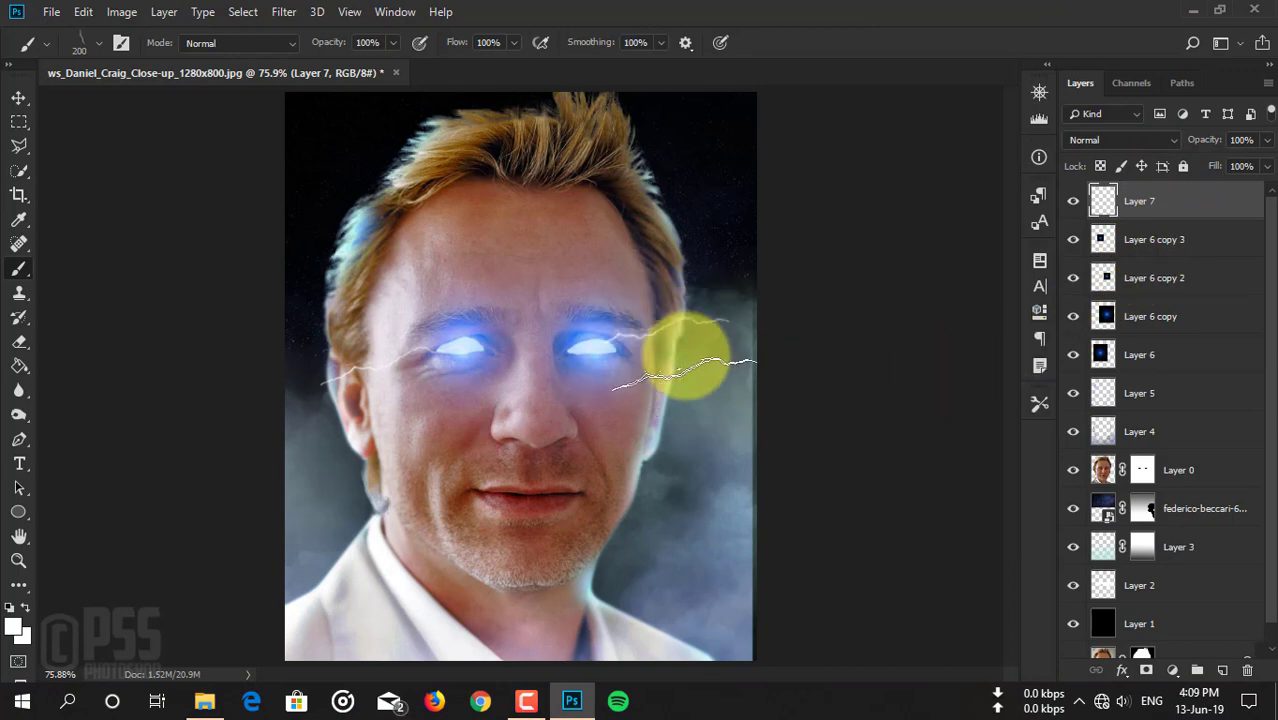
left_click(1122, 670)
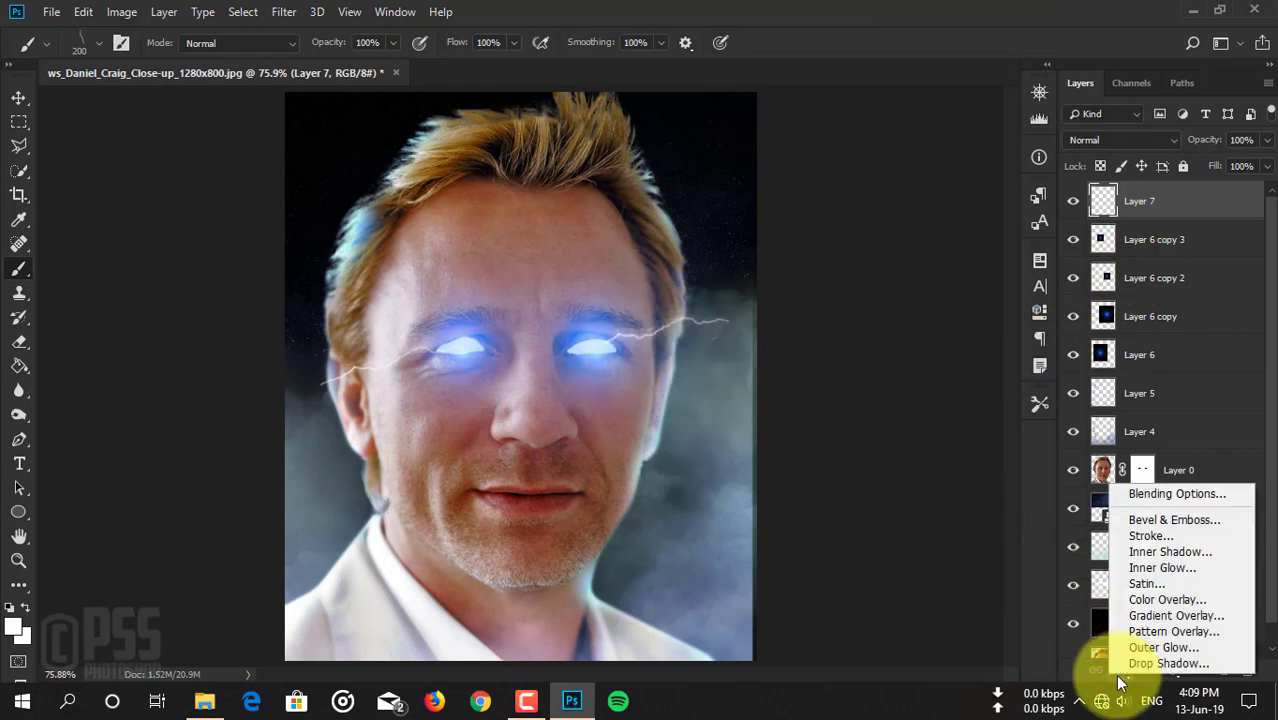
Add an Outer Glow to the lightning layer and set its colour to blue.
left_click(1128, 647)
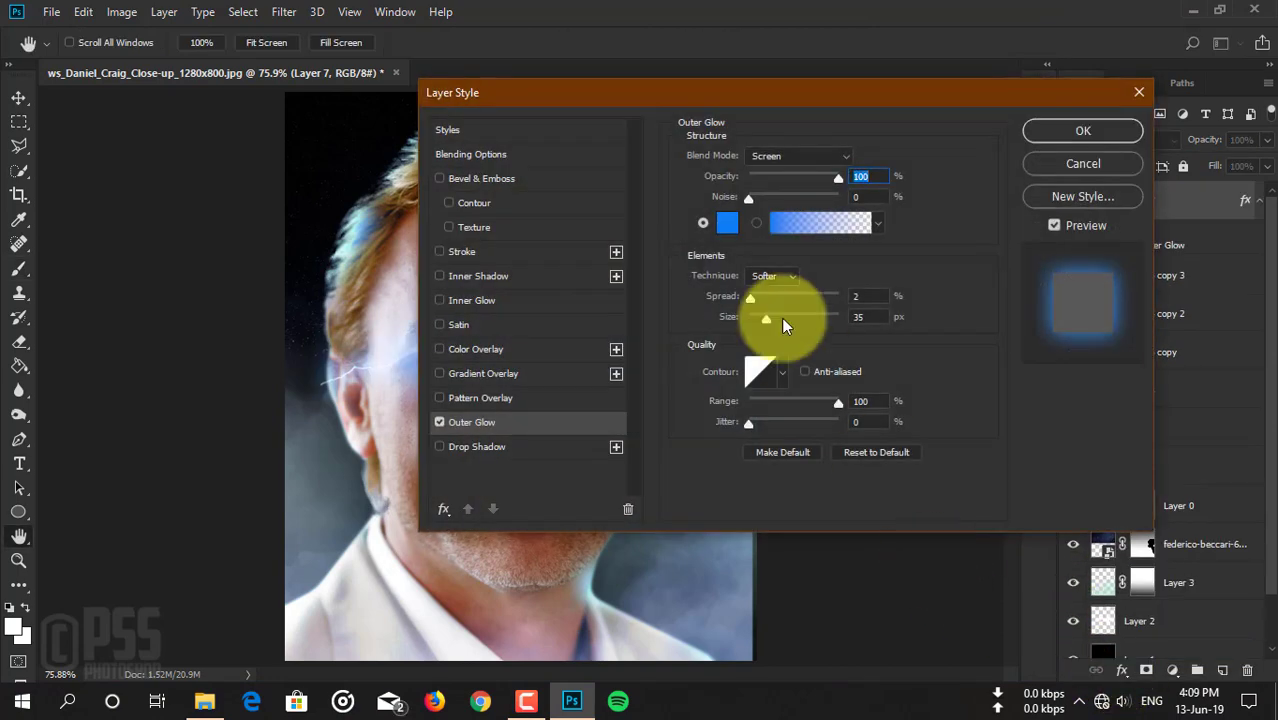
left_click_drag(718, 105, 1066, 102)
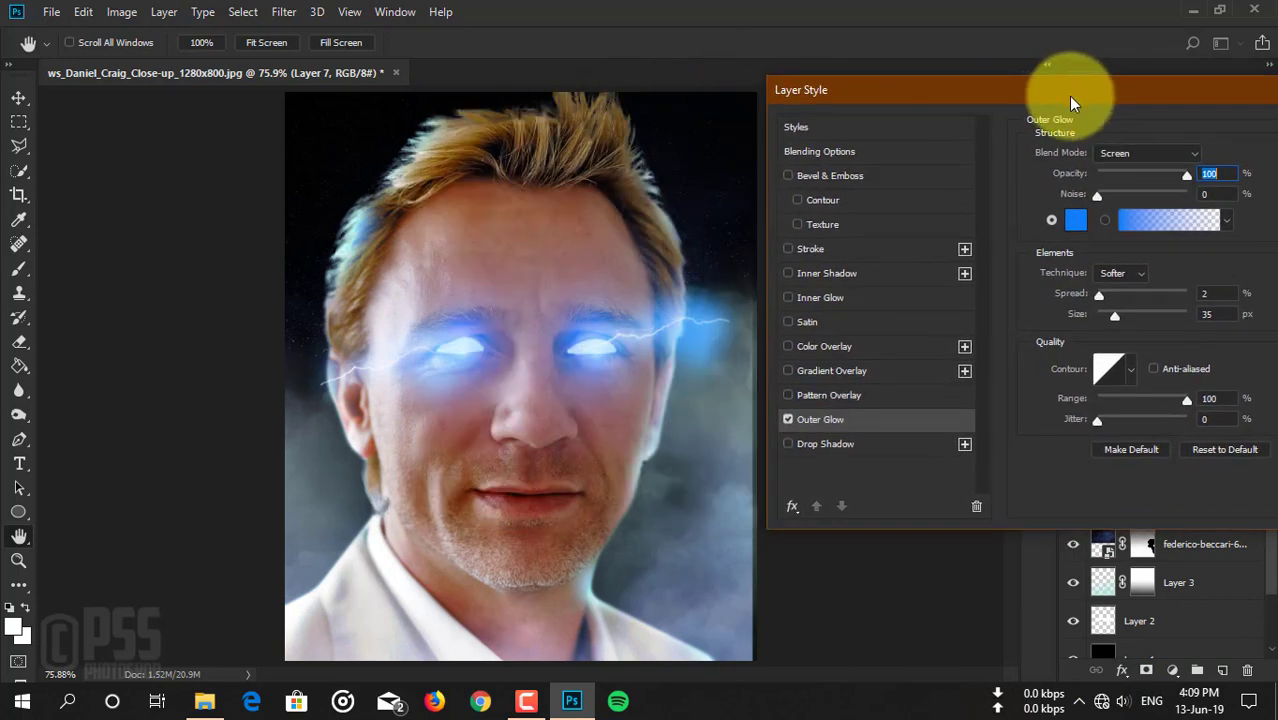
left_click(1076, 221)
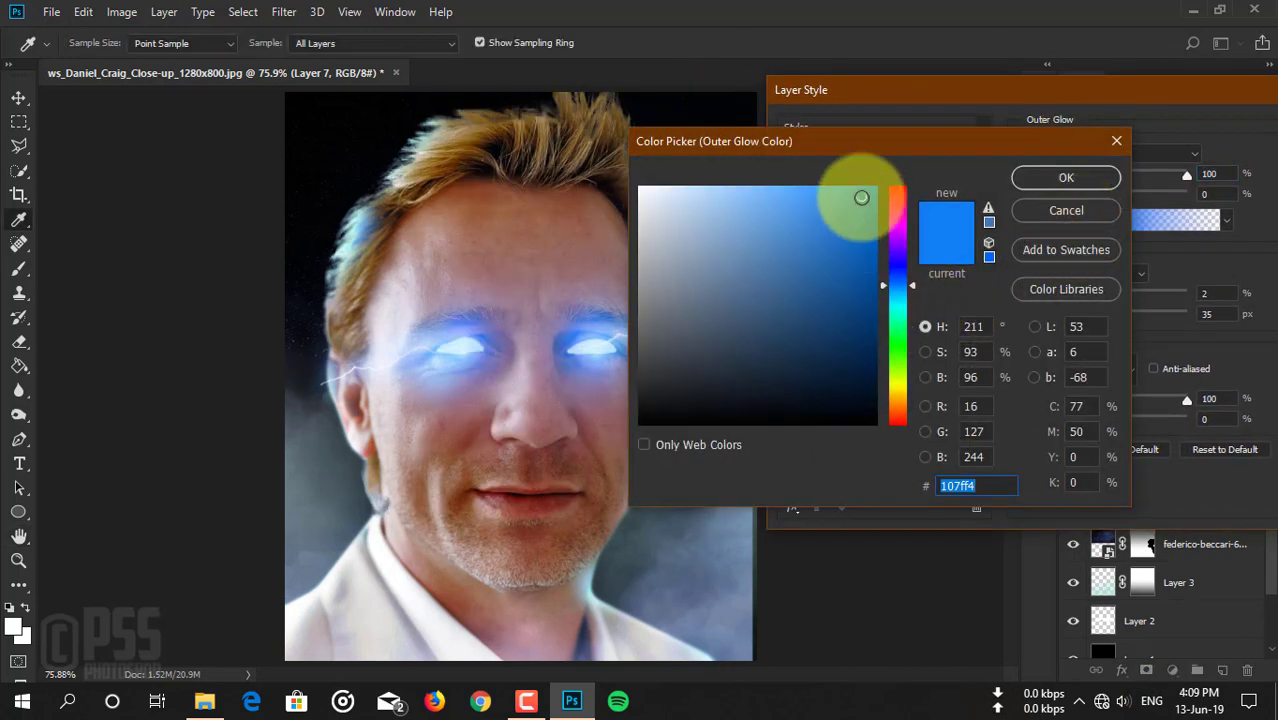
double_click(962, 485)
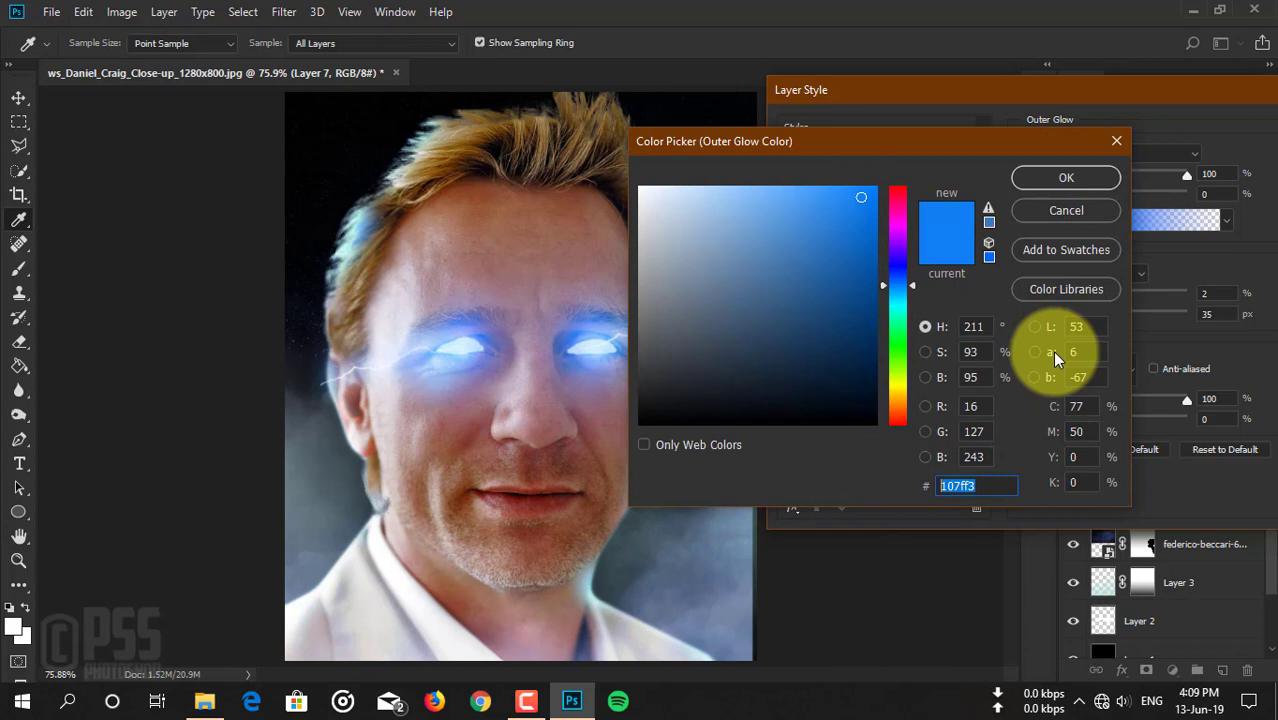
left_click(1066, 177)
left_click_drag(1072, 96, 1004, 69)
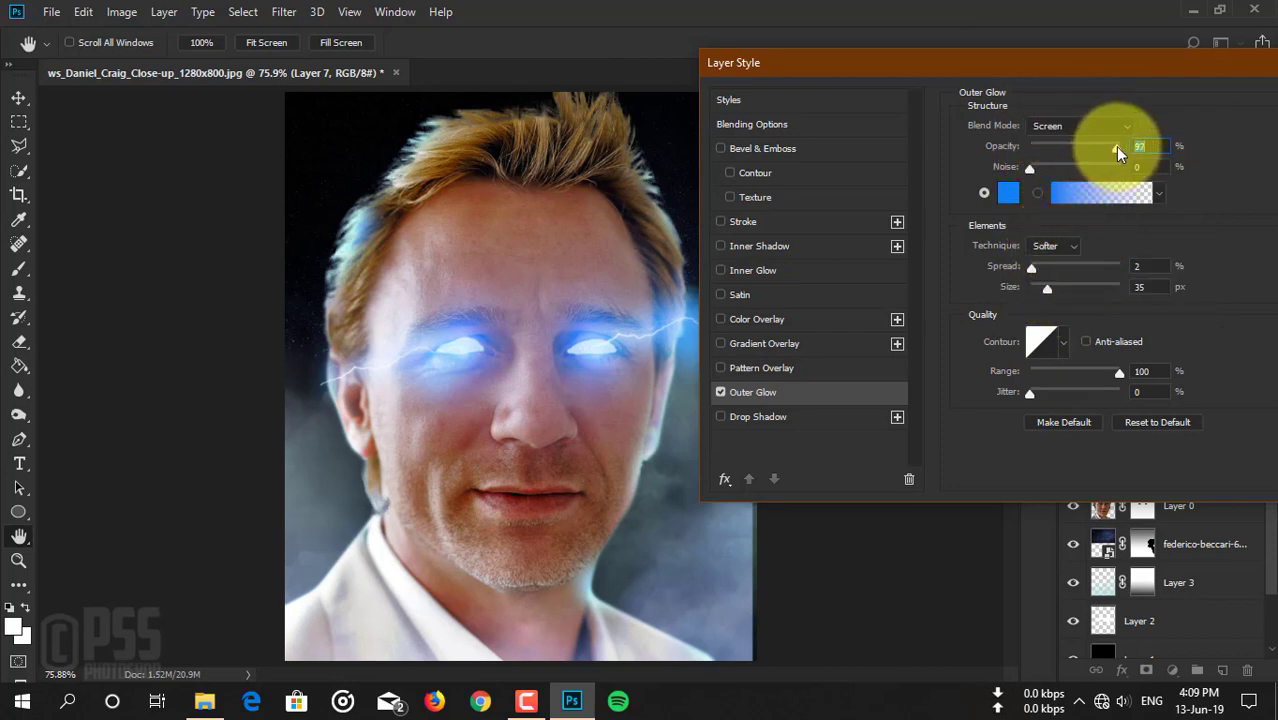
Set the glow to 86% opacity, 4% spread, 144 px size, 22% jitter, Softer technique, and apply.
mouse_move(1115, 147)
left_mouse_down()
mouse_move(1060, 168)
mouse_move(1107, 155)
left_mouse_up()
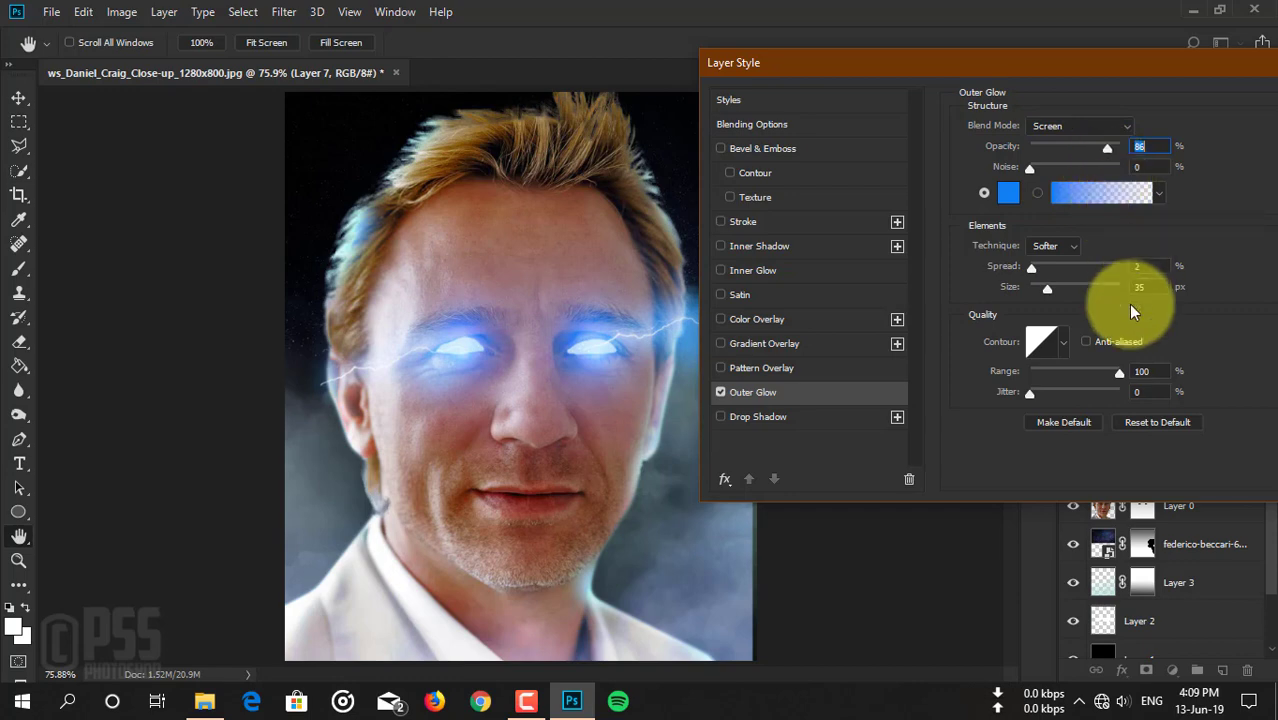
left_click_drag(1028, 267, 1115, 287)
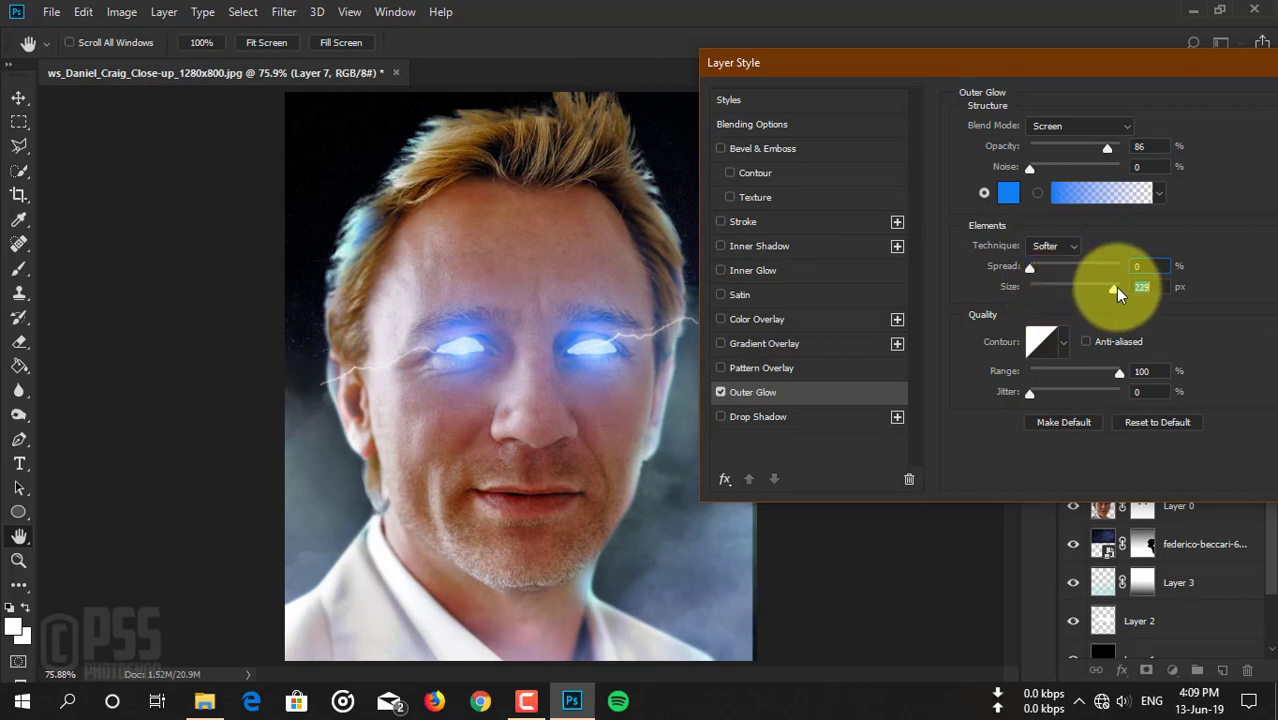
mouse_move(1033, 288)
left_mouse_down()
mouse_move(1098, 287)
mouse_move(1035, 272)
left_mouse_up()
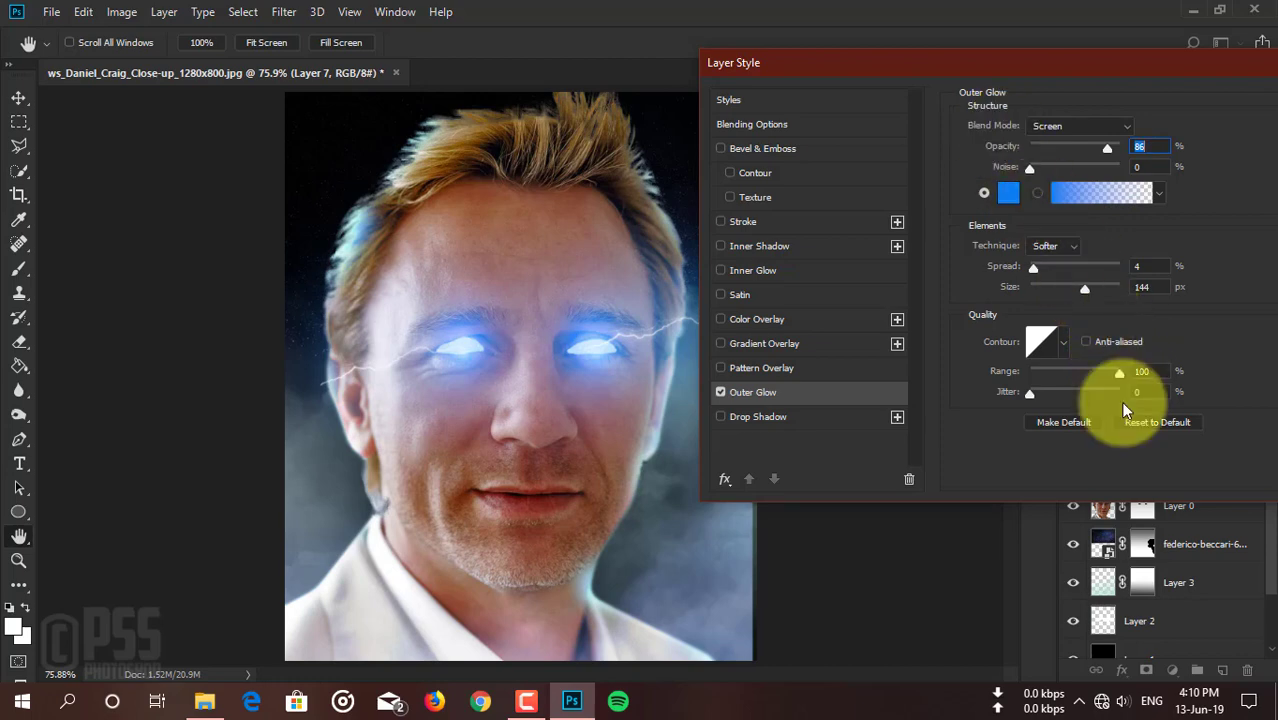
mouse_move(835, 62)
left_mouse_down()
mouse_move(801, 78)
mouse_move(725, 76)
left_mouse_up()
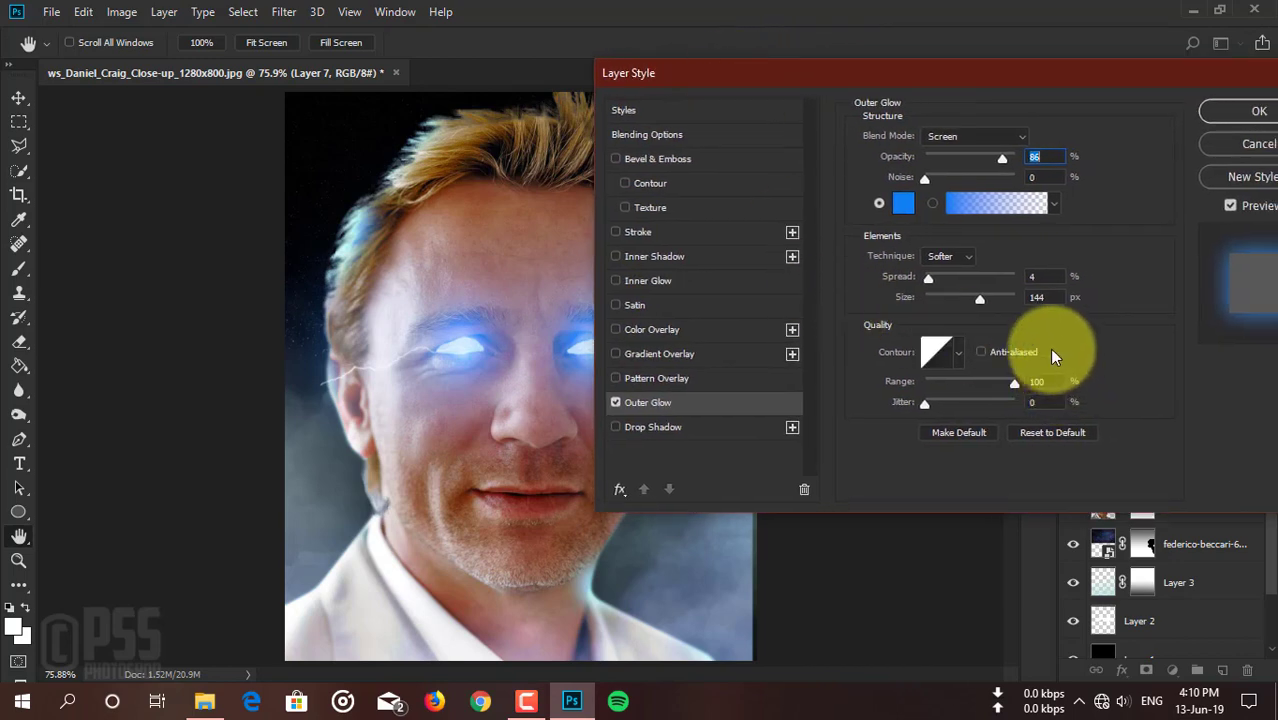
mouse_move(925, 404)
left_mouse_down()
mouse_move(957, 408)
mouse_move(940, 422)
left_mouse_up()
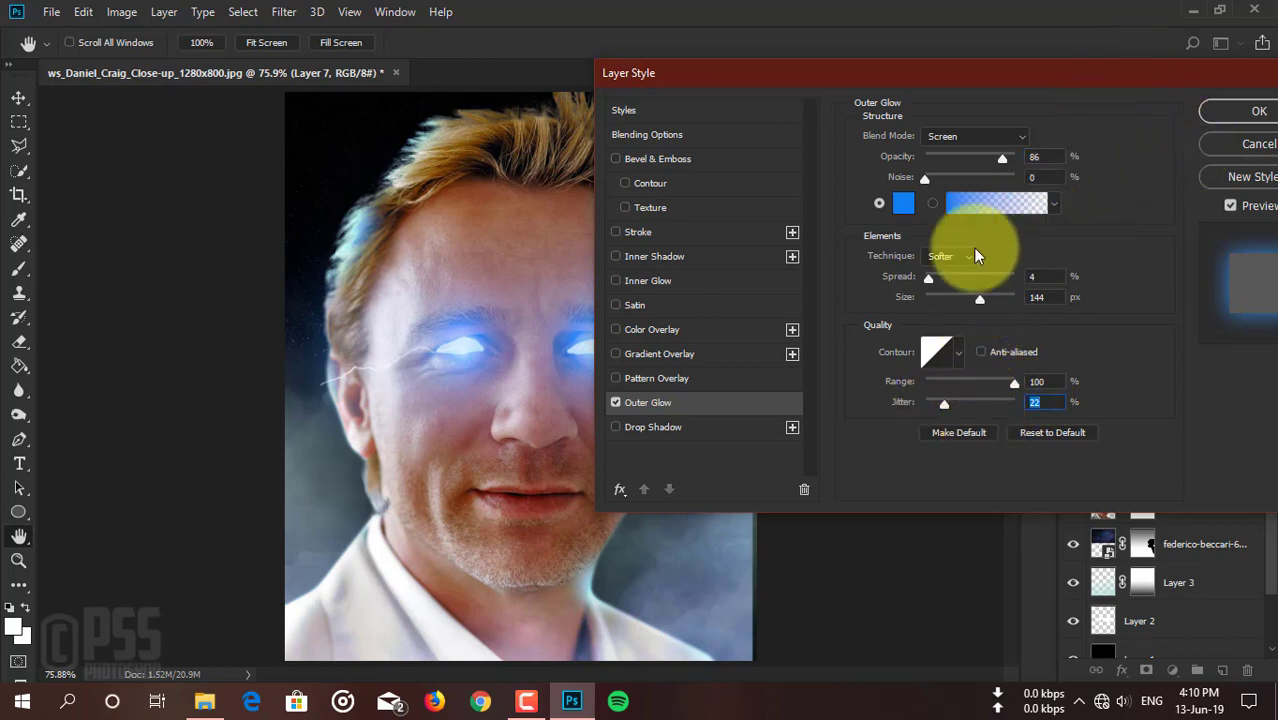
left_click(938, 288)
left_click(948, 257)
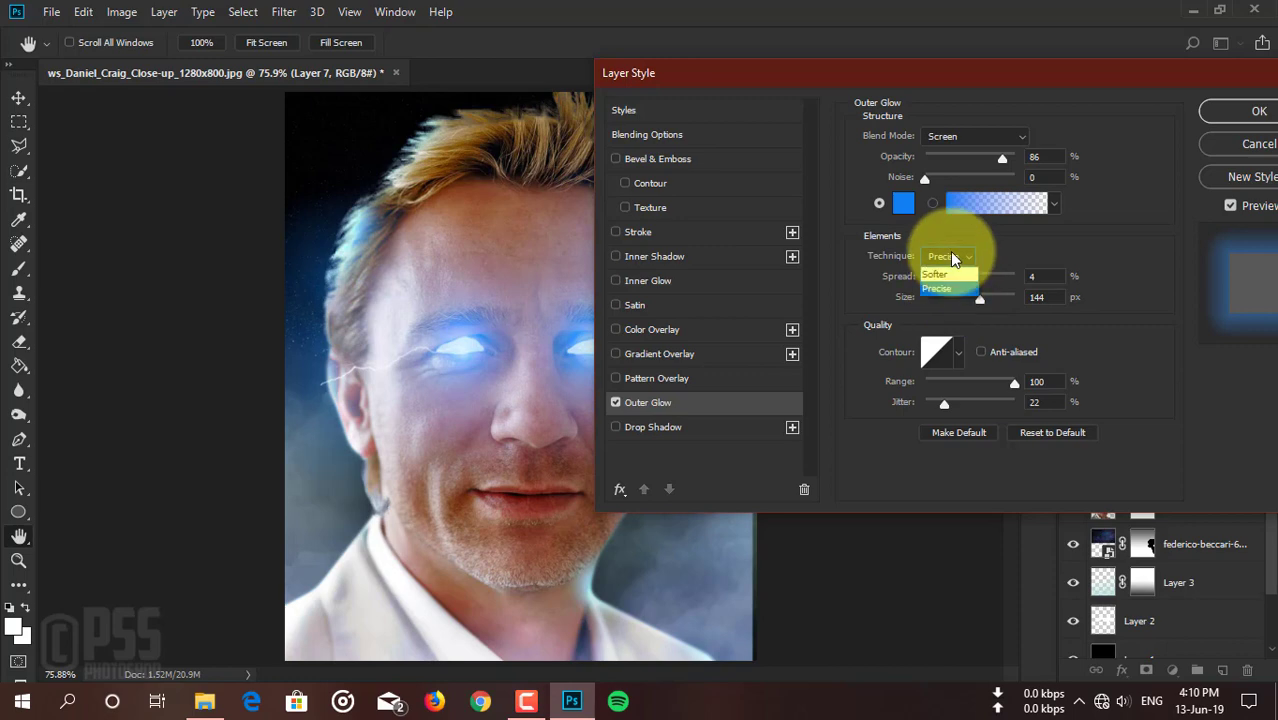
left_click(932, 276)
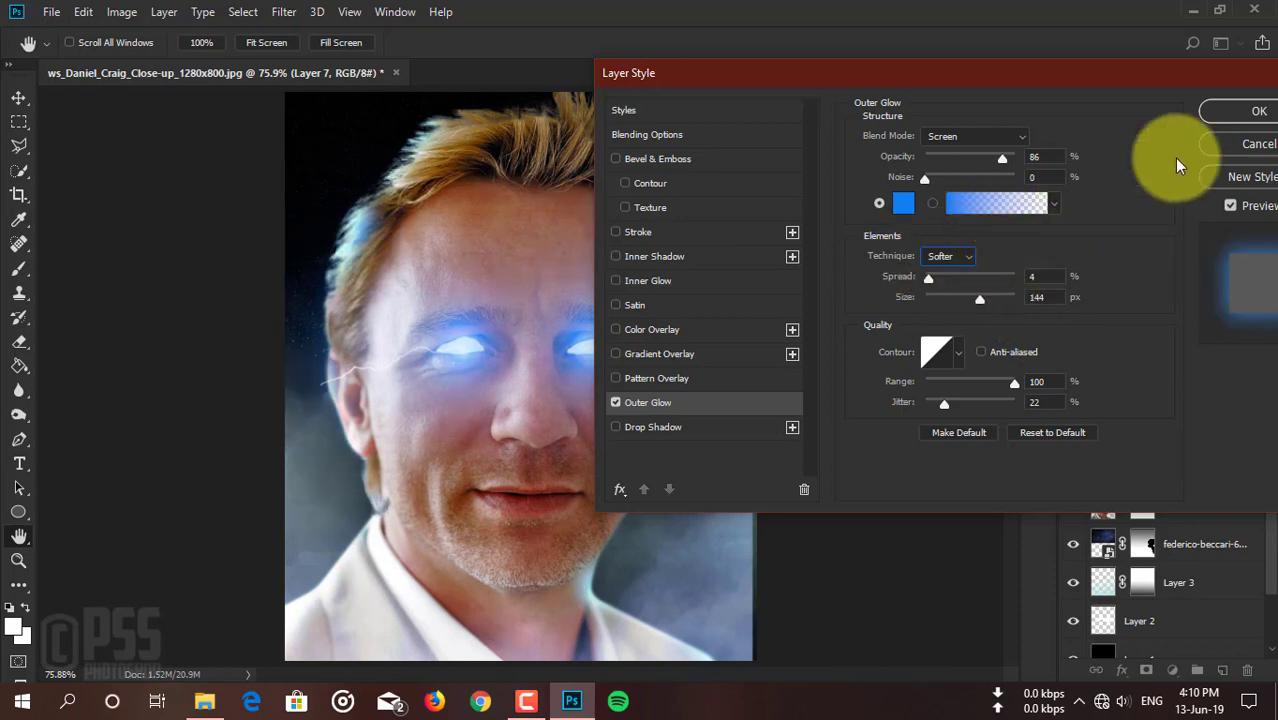
left_click(1255, 111)
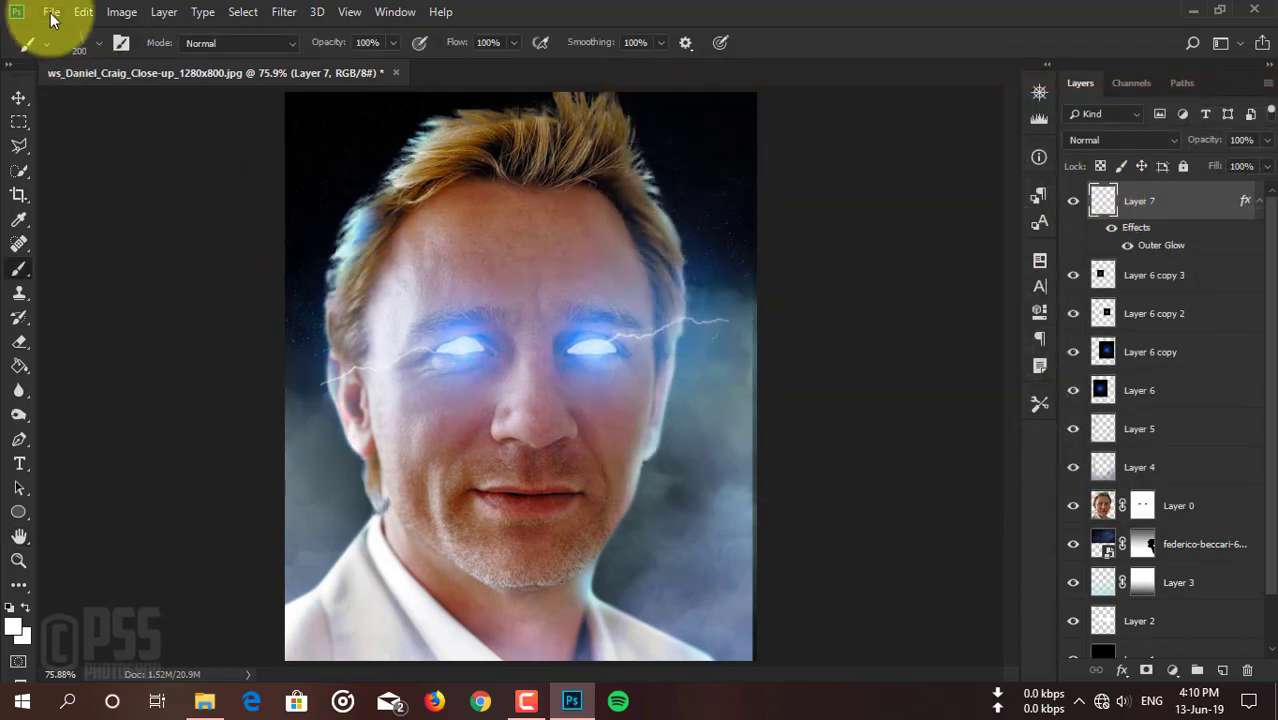
Pick the Lightning 11 brush, angle its tip to 47°, and stamp a bolt beside the right eye.
left_click(97, 44)
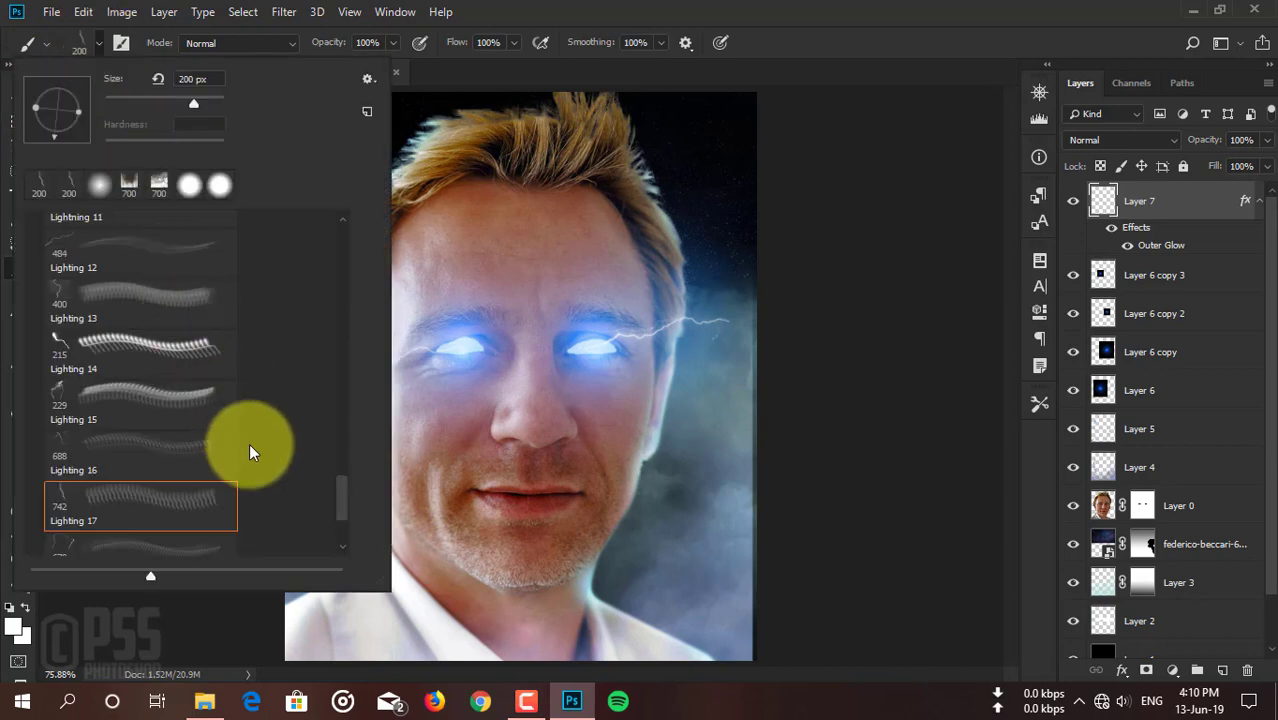
left_click_drag(342, 511, 346, 475)
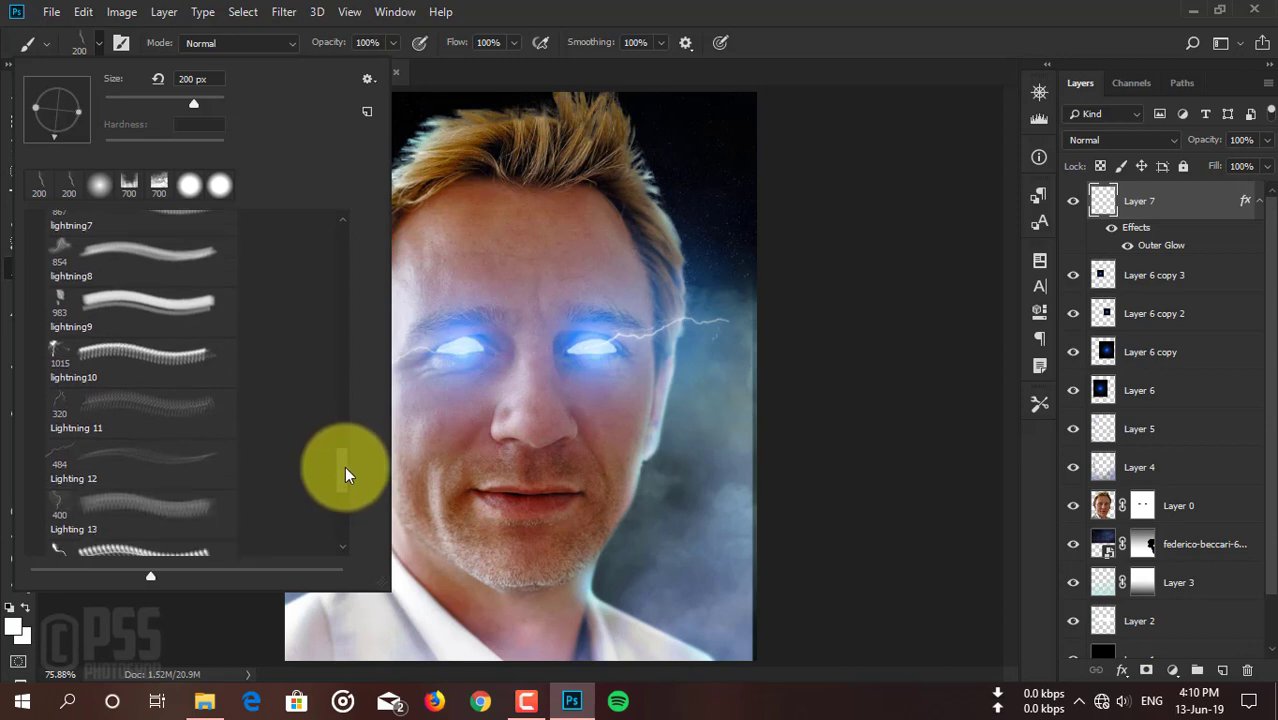
left_click(75, 428)
left_click(73, 422)
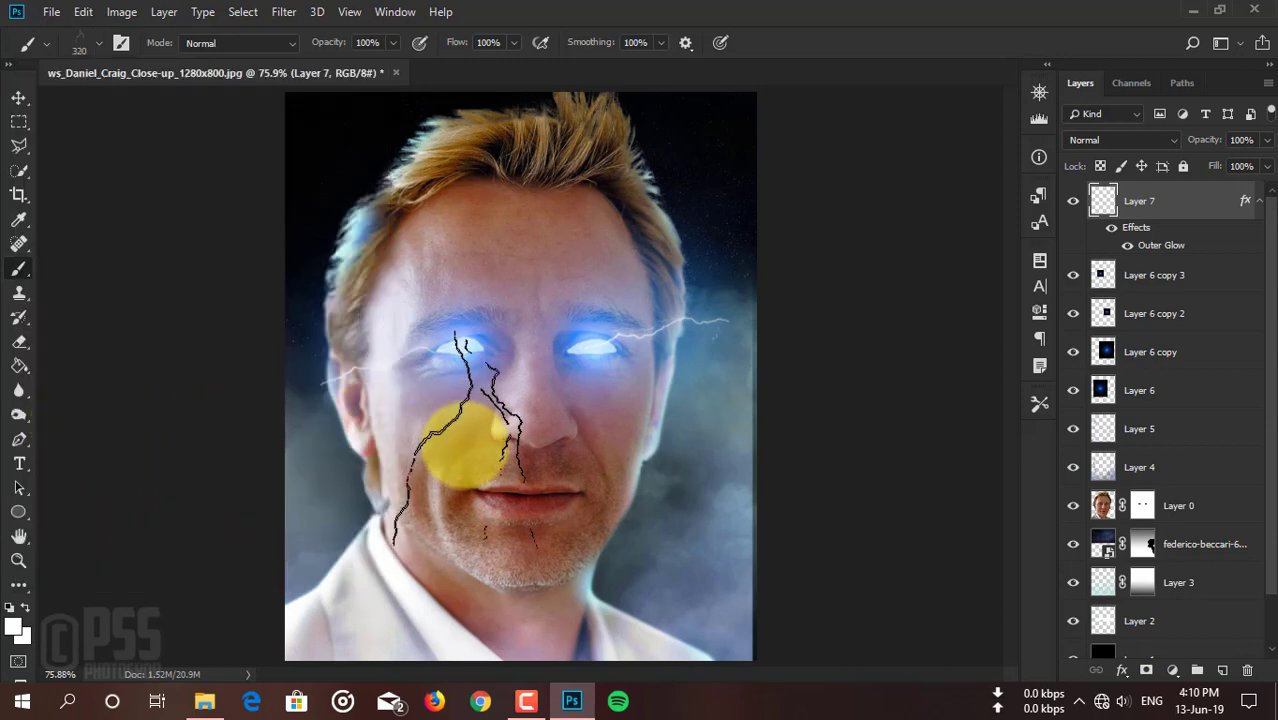
left_click(121, 42)
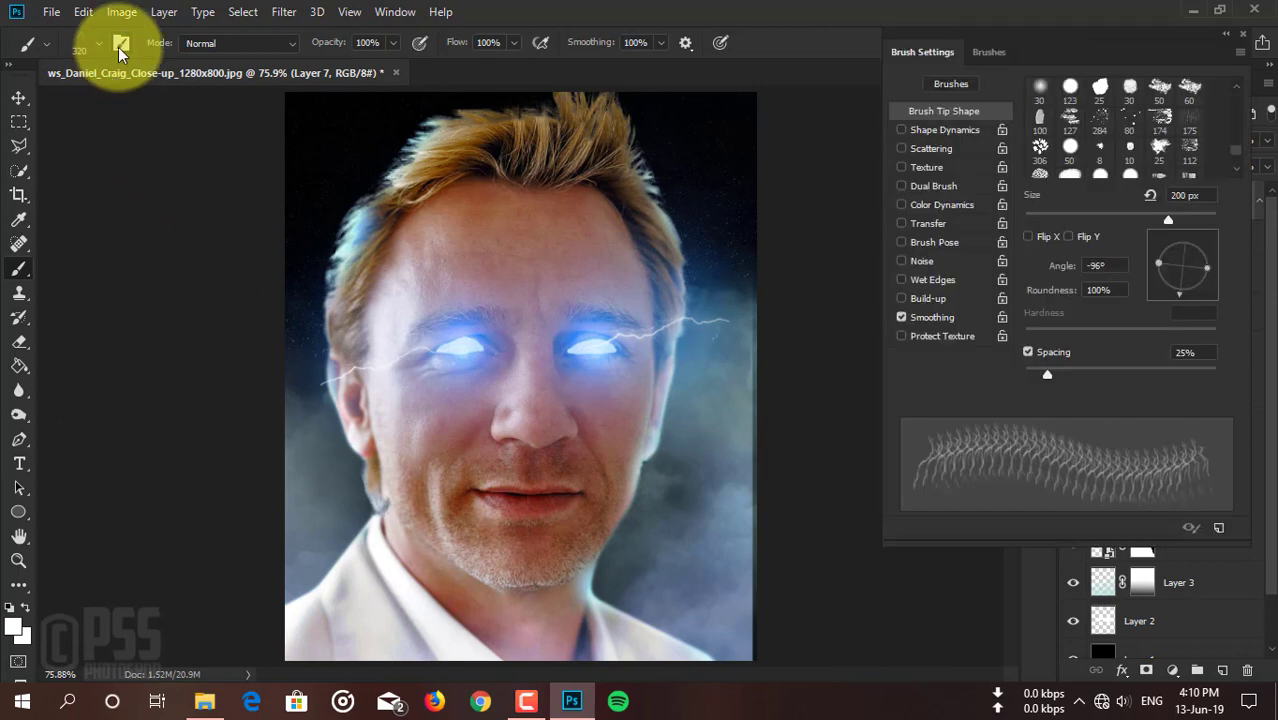
left_click_drag(1210, 265, 1201, 244)
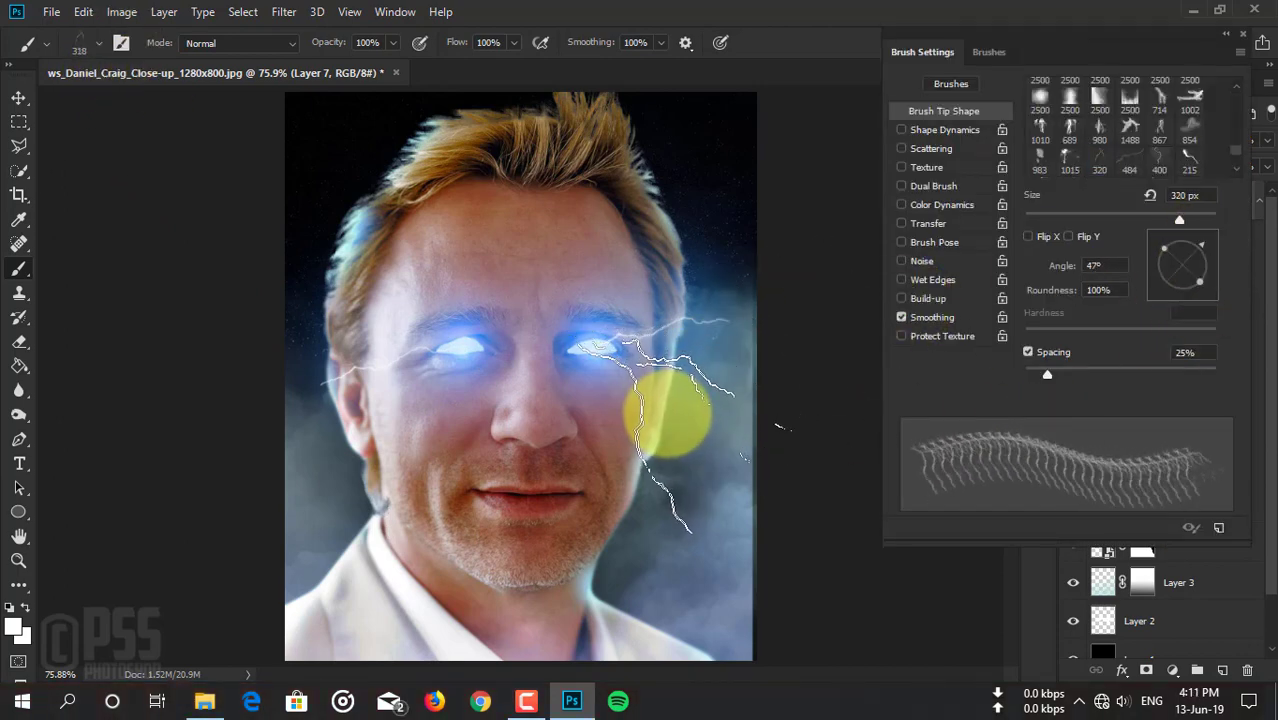
left_click(670, 415)
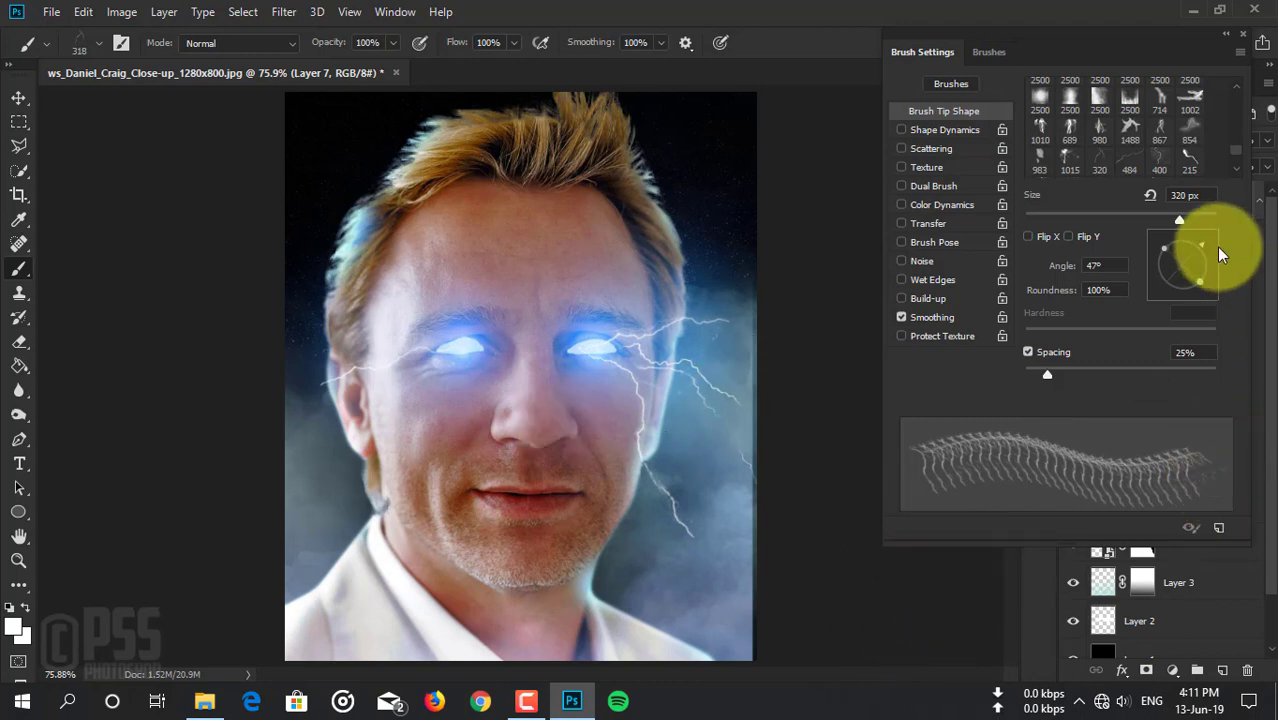
Re-angle the brush tip and stamp a lightning bolt over the left cheek, undoing a misplaced one.
mouse_move(1218, 253)
left_mouse_down()
mouse_move(1141, 289)
mouse_move(1027, 285)
left_mouse_up()
mouse_move(1169, 271)
left_mouse_down()
mouse_move(1185, 307)
mouse_move(1175, 290)
left_mouse_up()
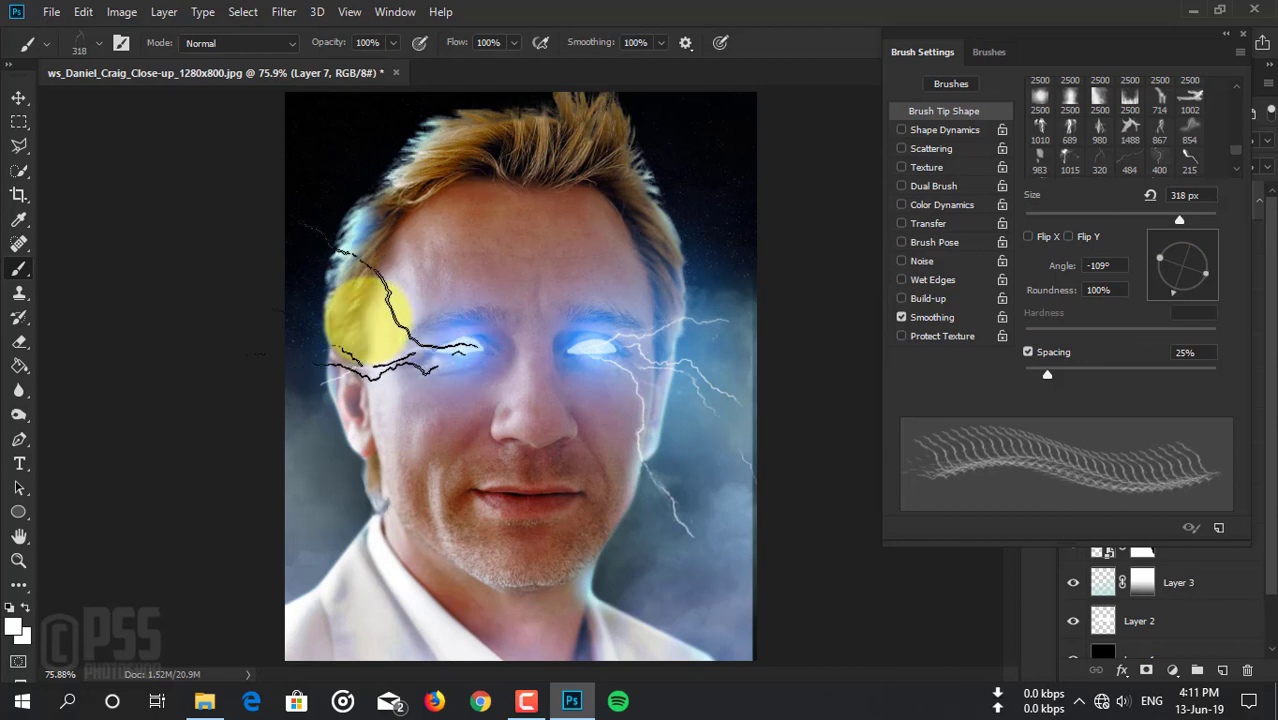
left_click(368, 320)
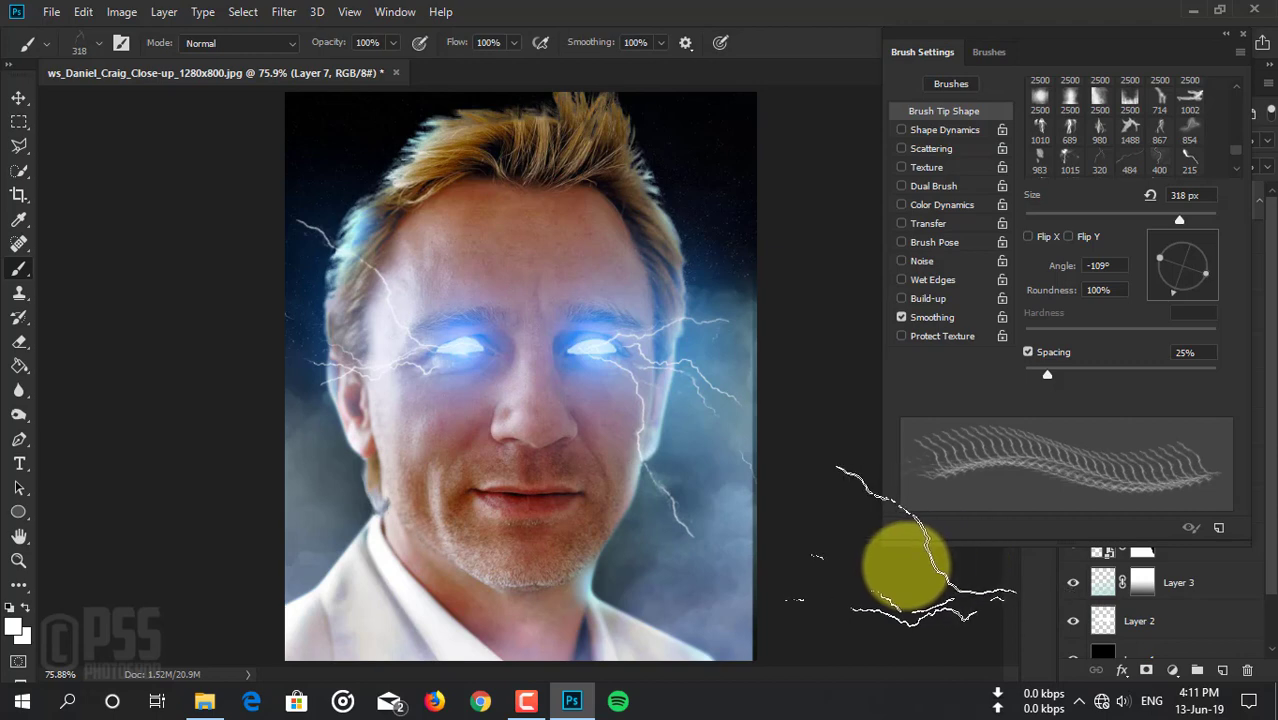
key("ctrl+z")
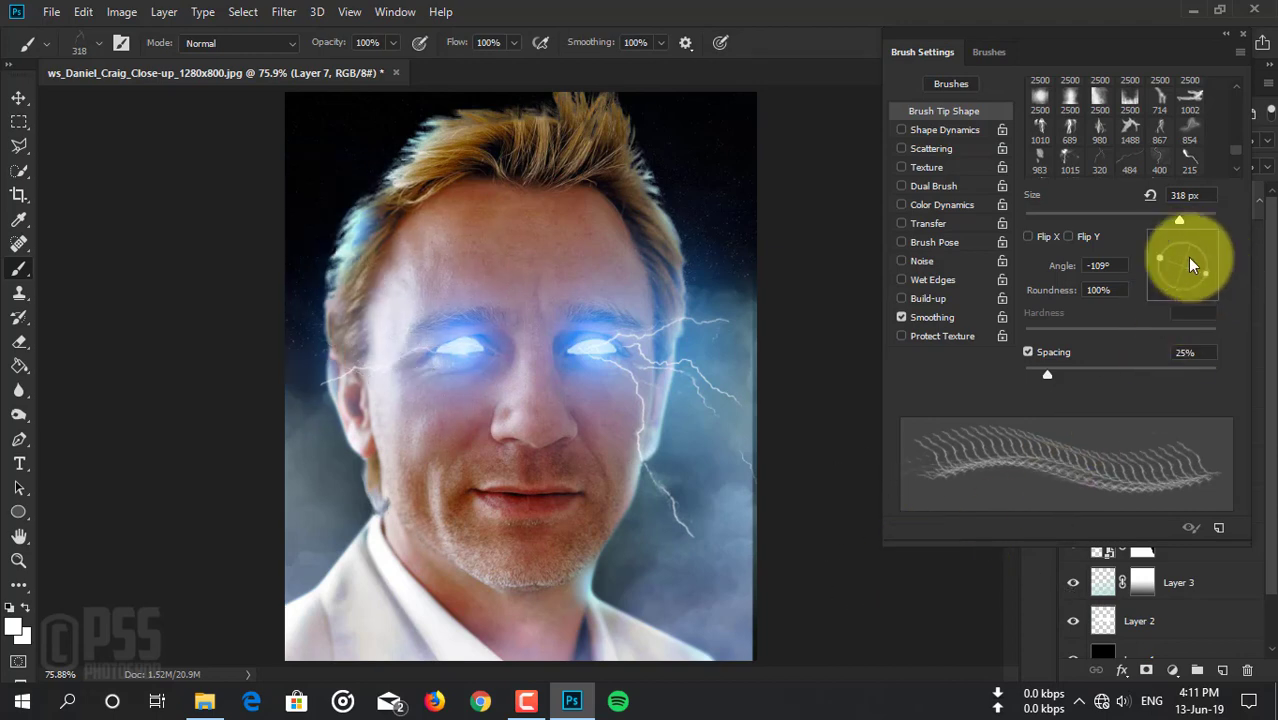
mouse_move(1189, 264)
left_mouse_down()
mouse_move(1178, 228)
mouse_move(1178, 294)
mouse_move(1204, 286)
left_mouse_up()
left_click(393, 420)
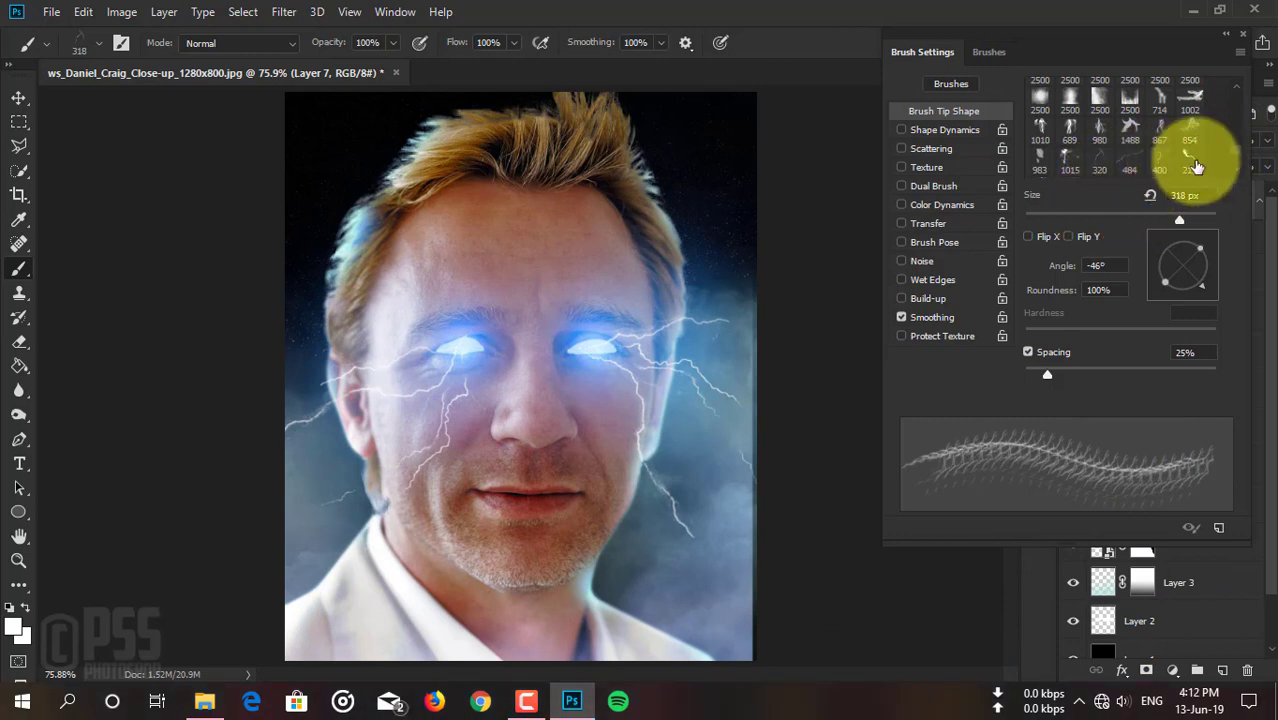
Scroll the brush list and select the Lighting 17 brush.
scroll(1236, 160, "down", 1)
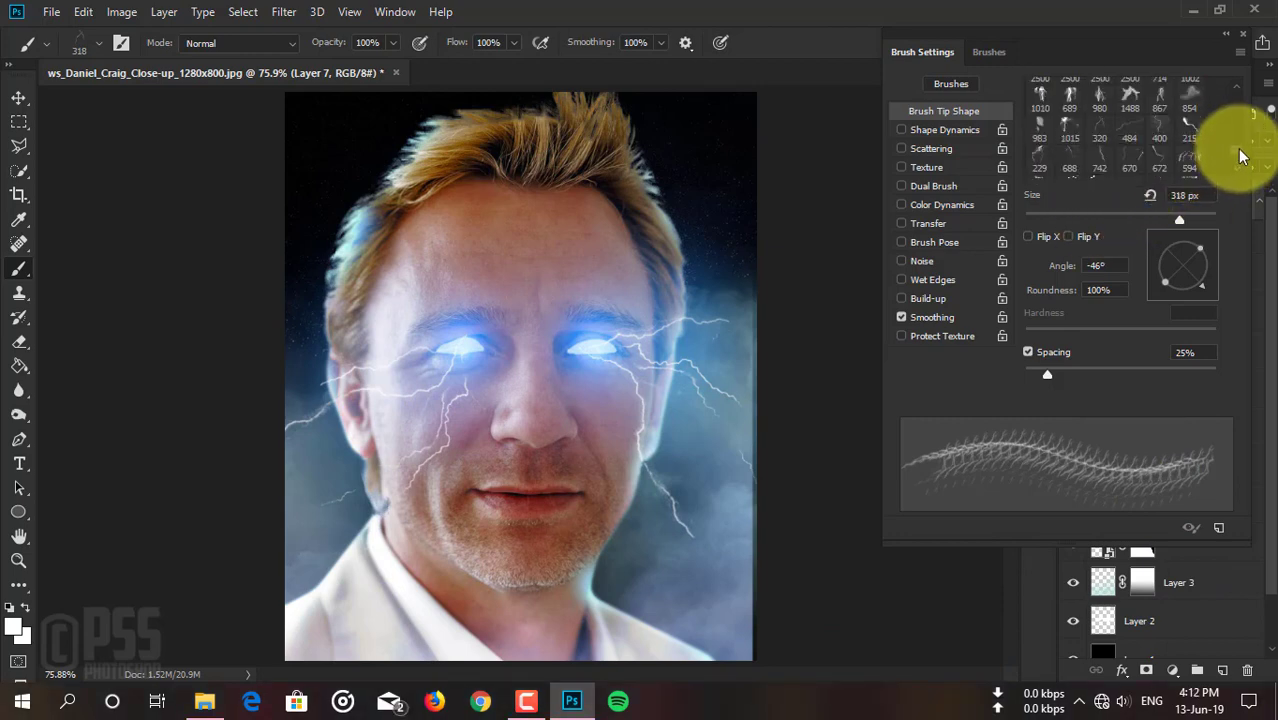
scroll(1238, 157, "down", 2)
scroll(1240, 157, "down", 2)
scroll(1242, 158, "down", 2)
scroll(1245, 158, "down", 2)
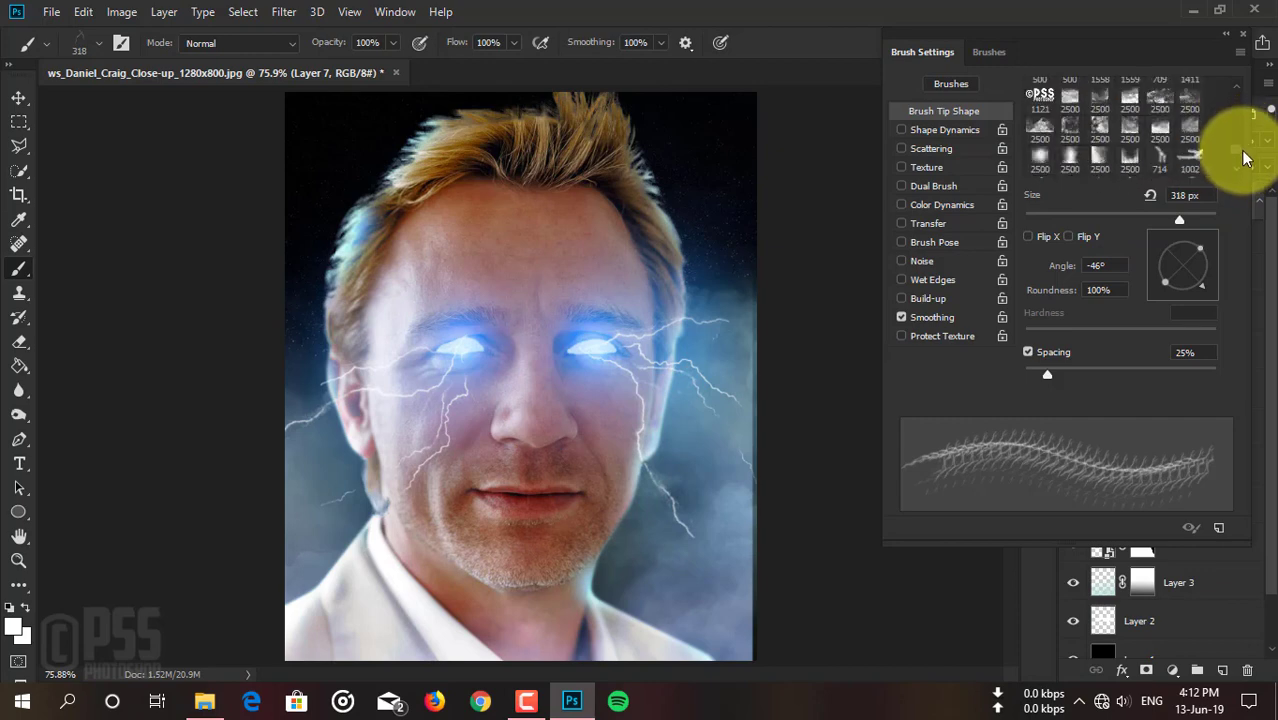
scroll(1200, 150, "up", 5)
double_click(1099, 115)
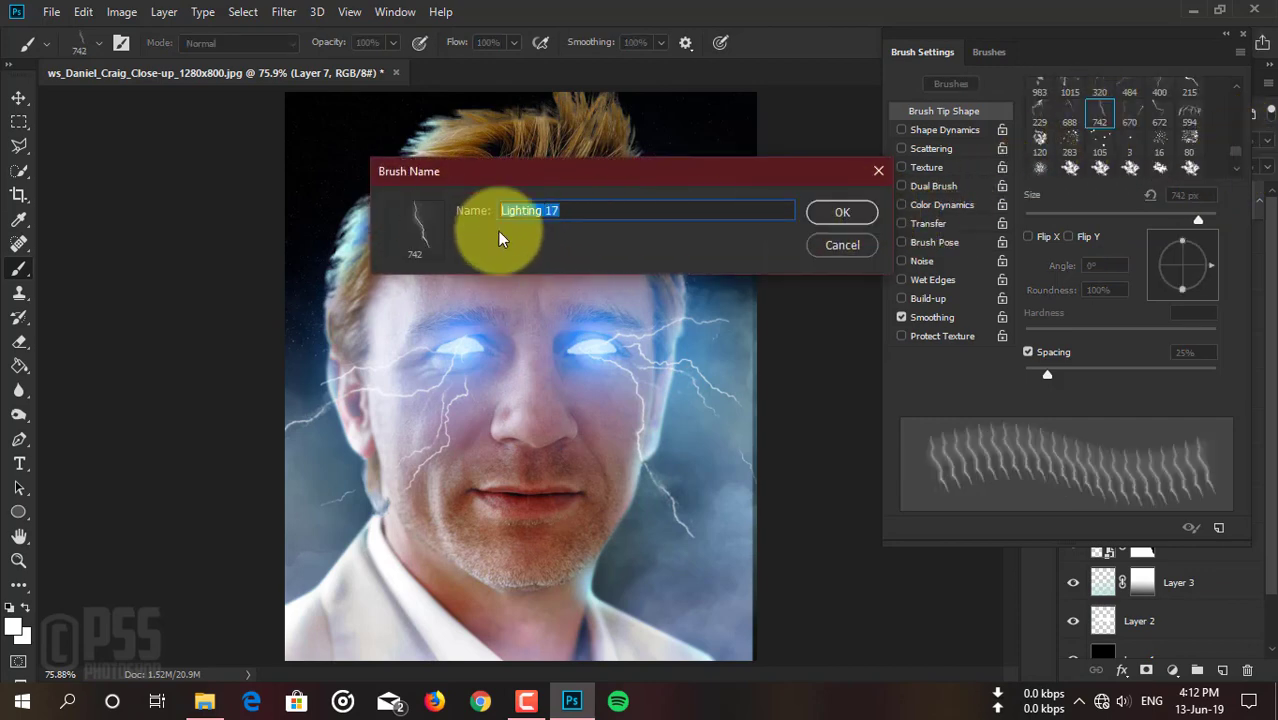
Shrink the brush to 200 px, turn the tip upright, and stamp a vertical bolt down the cheek.
key("Return")
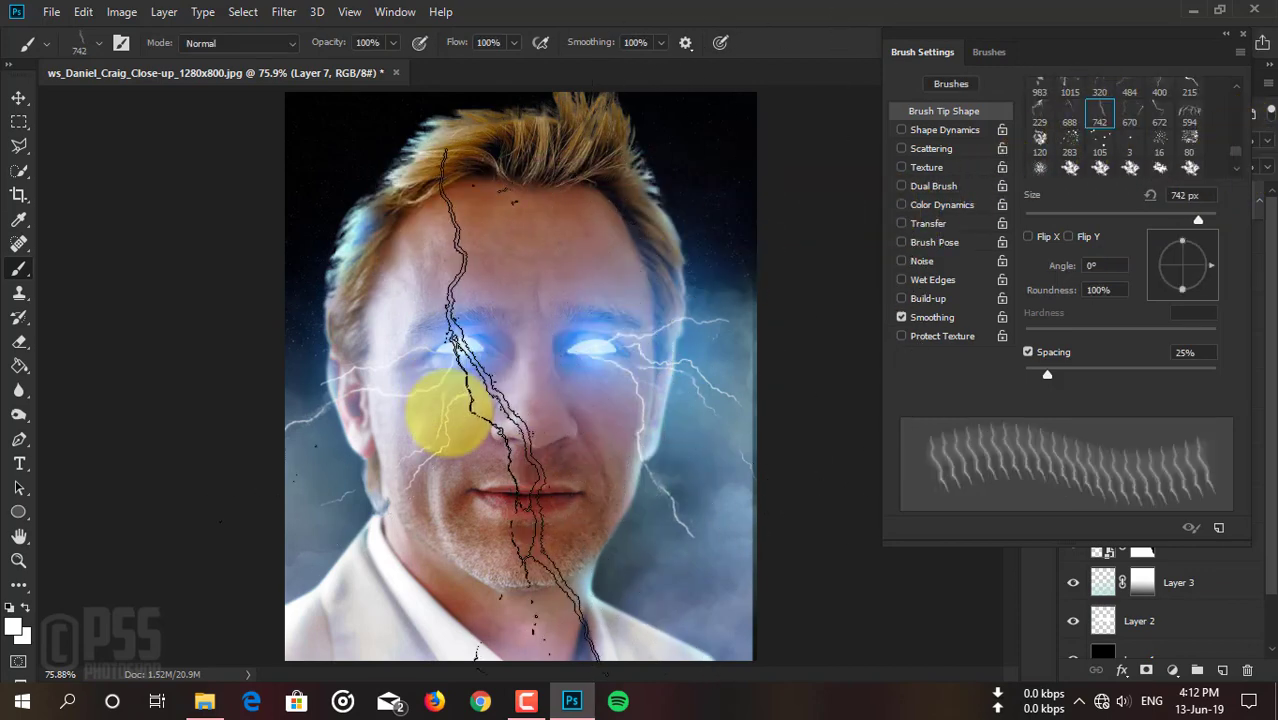
key("bracketleft")
key("bracketleft")
key("bracketleft")
key("bracketleft")
key("bracketleft")
key("bracketleft")
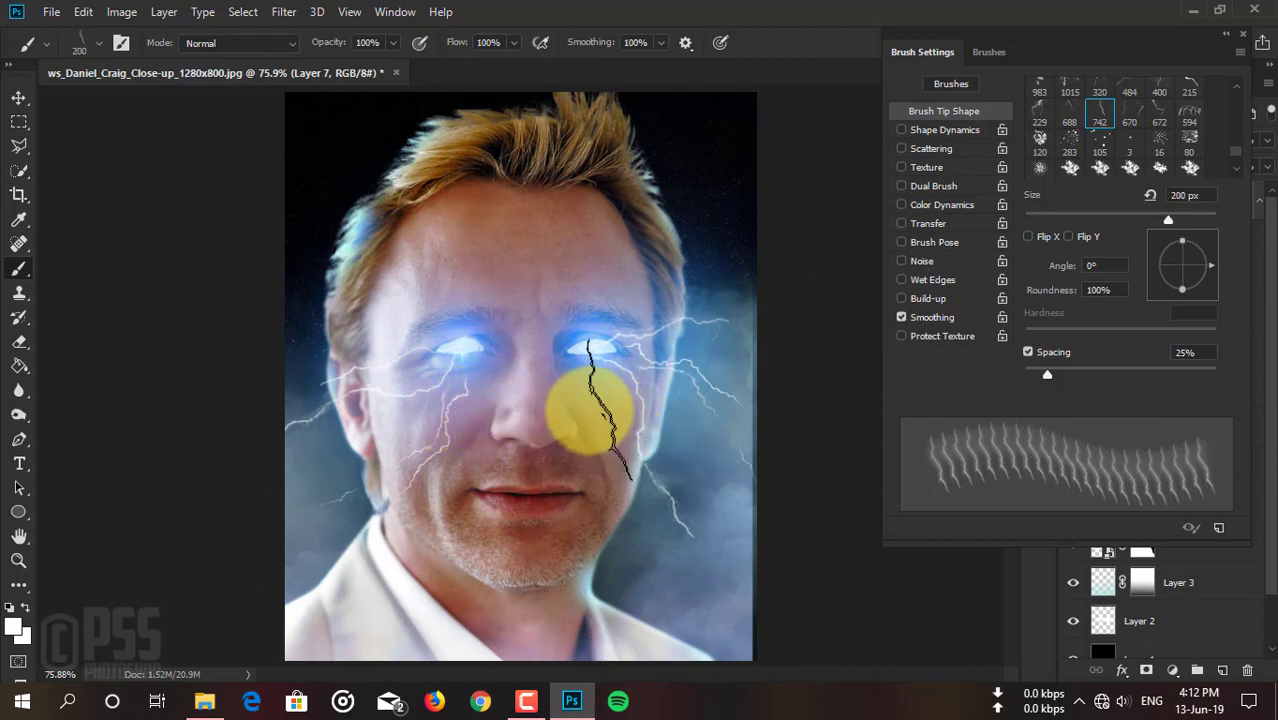
left_click_drag(1211, 266, 1182, 240)
key("bracketleft")
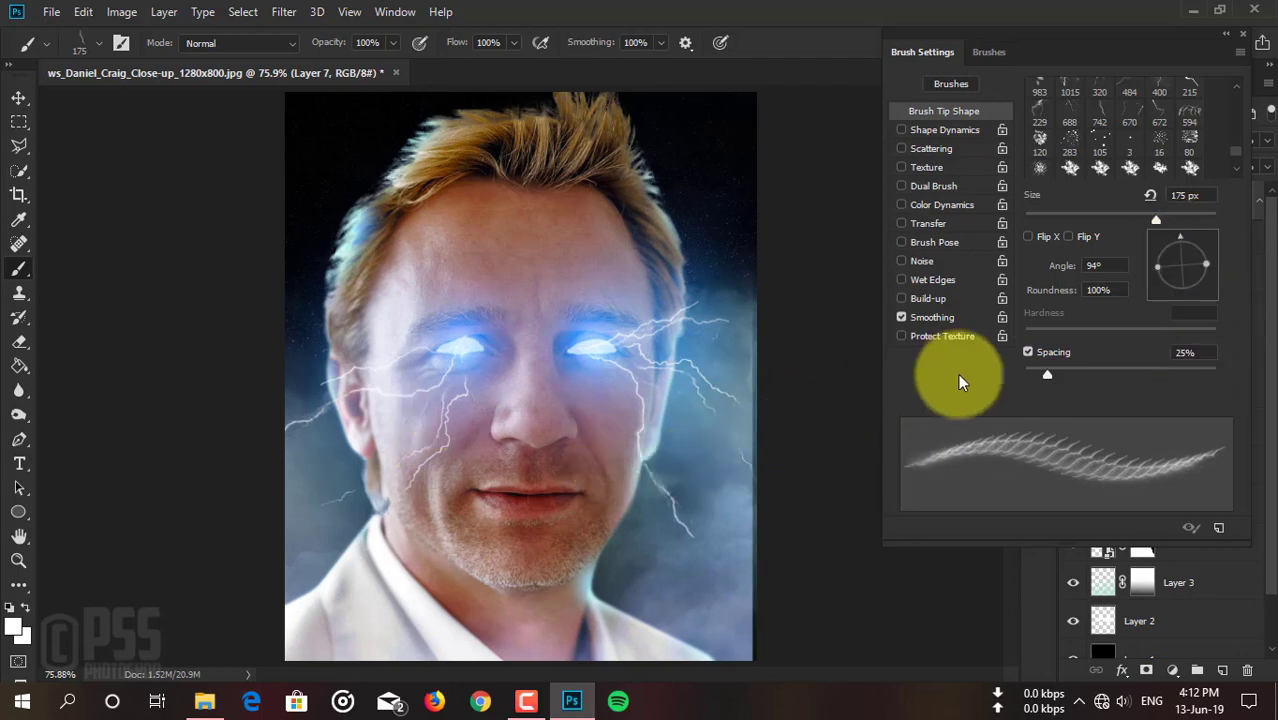
mouse_move(1159, 303)
left_mouse_down()
mouse_move(1165, 288)
mouse_move(1187, 299)
left_mouse_up()
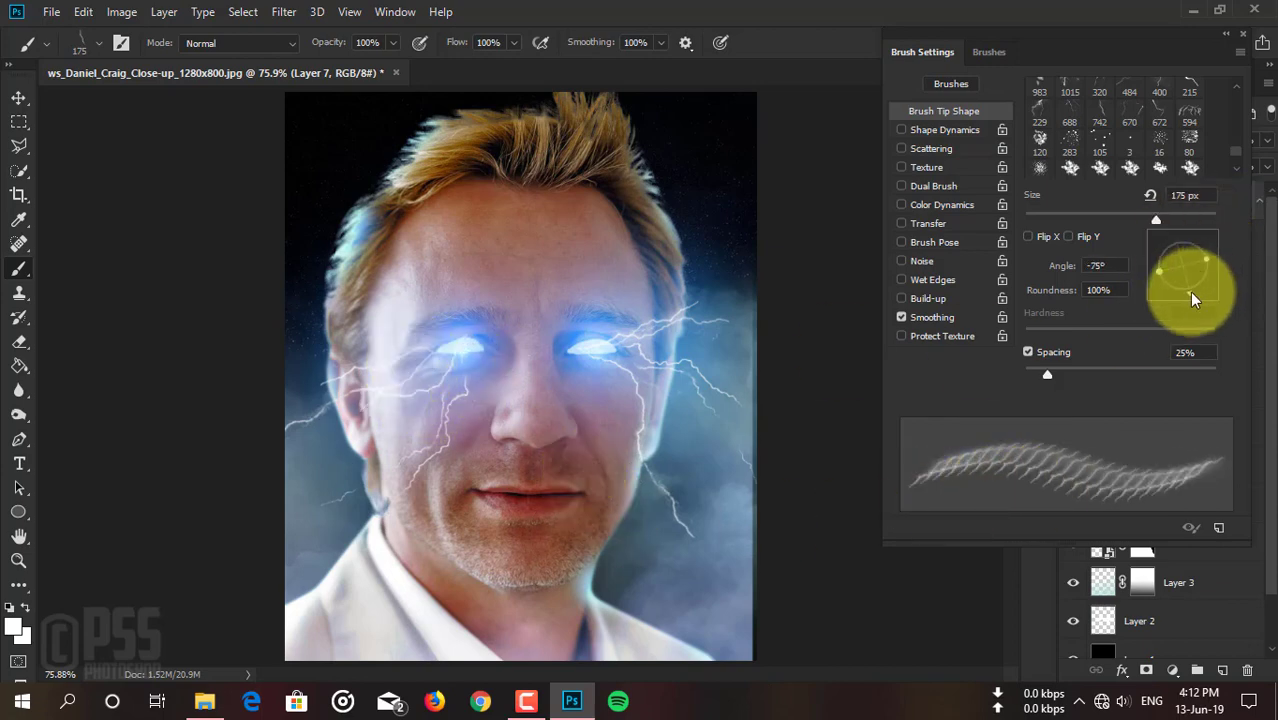
mouse_move(1201, 294)
left_mouse_down()
mouse_move(1214, 281)
mouse_move(1184, 279)
left_mouse_up()
left_click(603, 410)
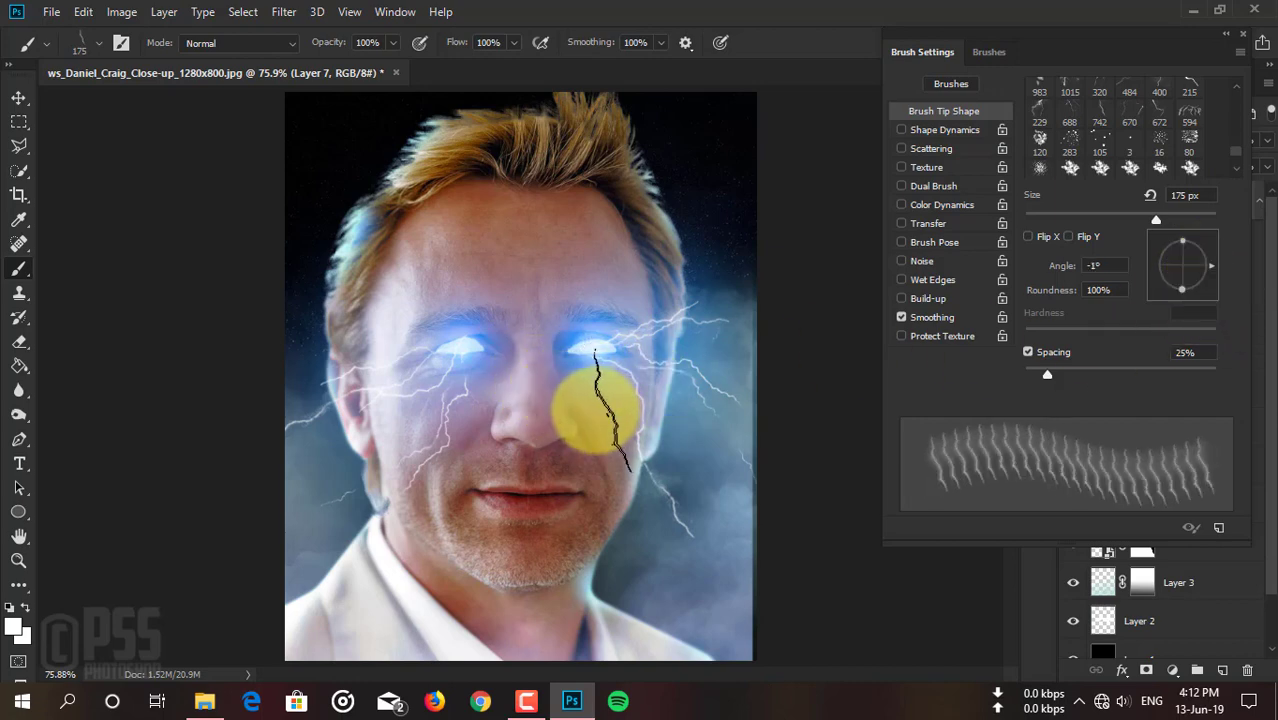
Make the brush smaller, try and undo a bolt at the right eye, re-angle the tip, collapse Brush Settings.
key("bracketleft")
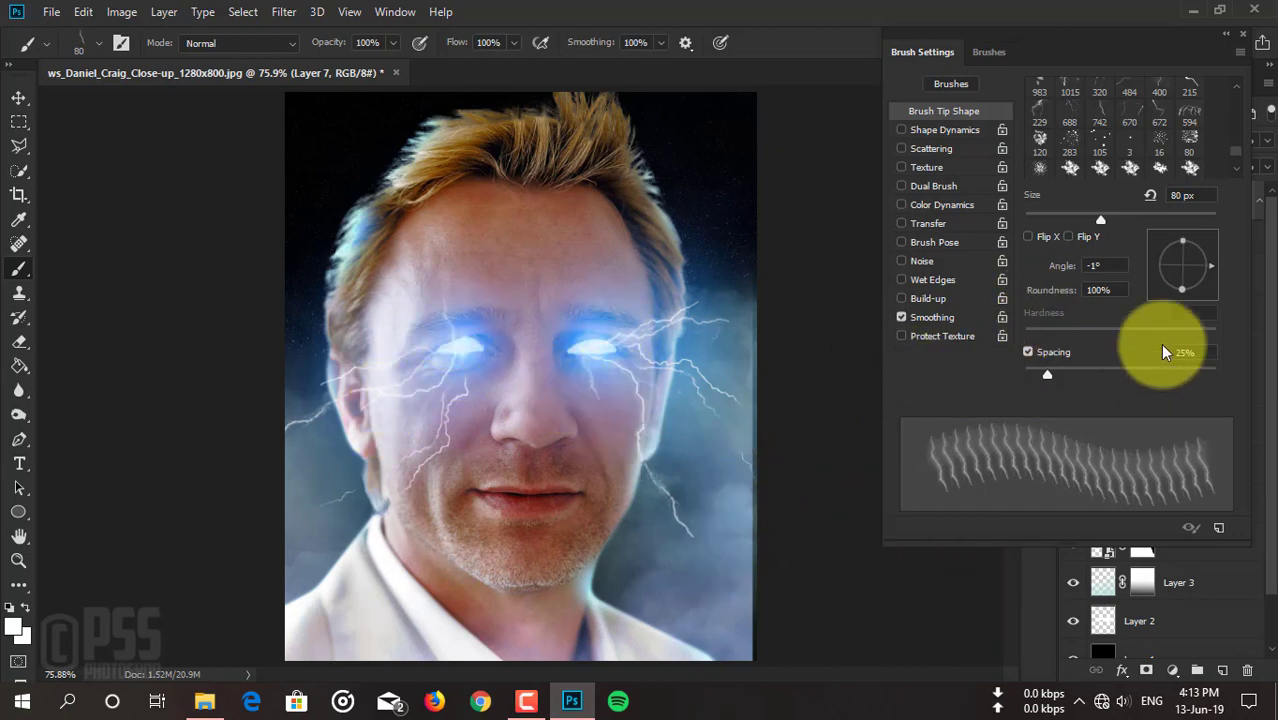
mouse_move(1211, 265)
left_mouse_down()
mouse_move(1195, 238)
mouse_move(1127, 230)
mouse_move(1155, 268)
left_mouse_up()
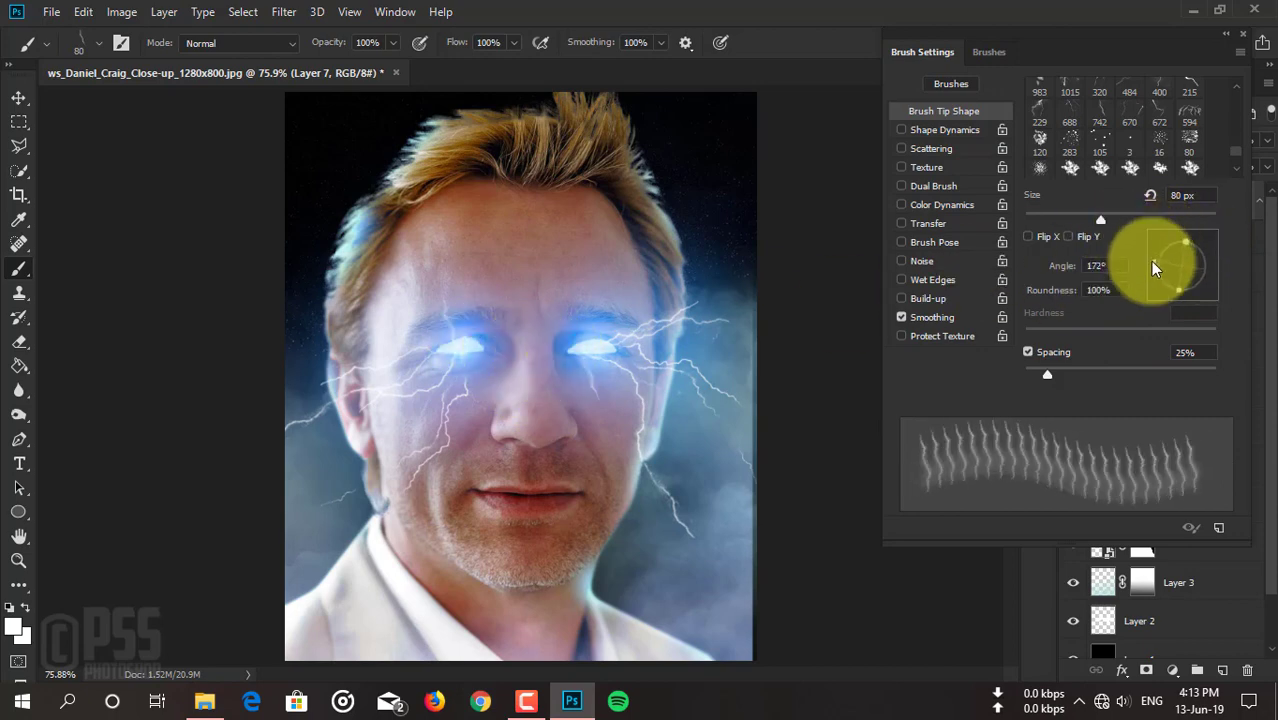
left_click(580, 330)
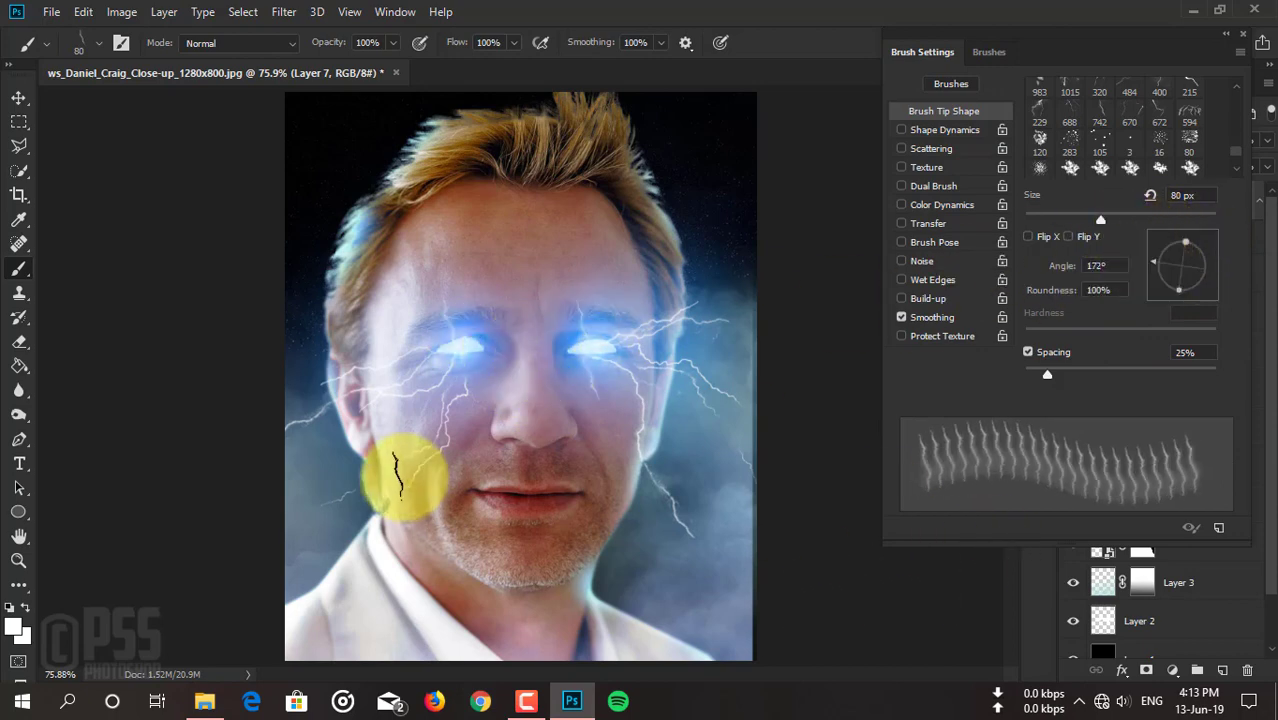
key("ctrl+z")
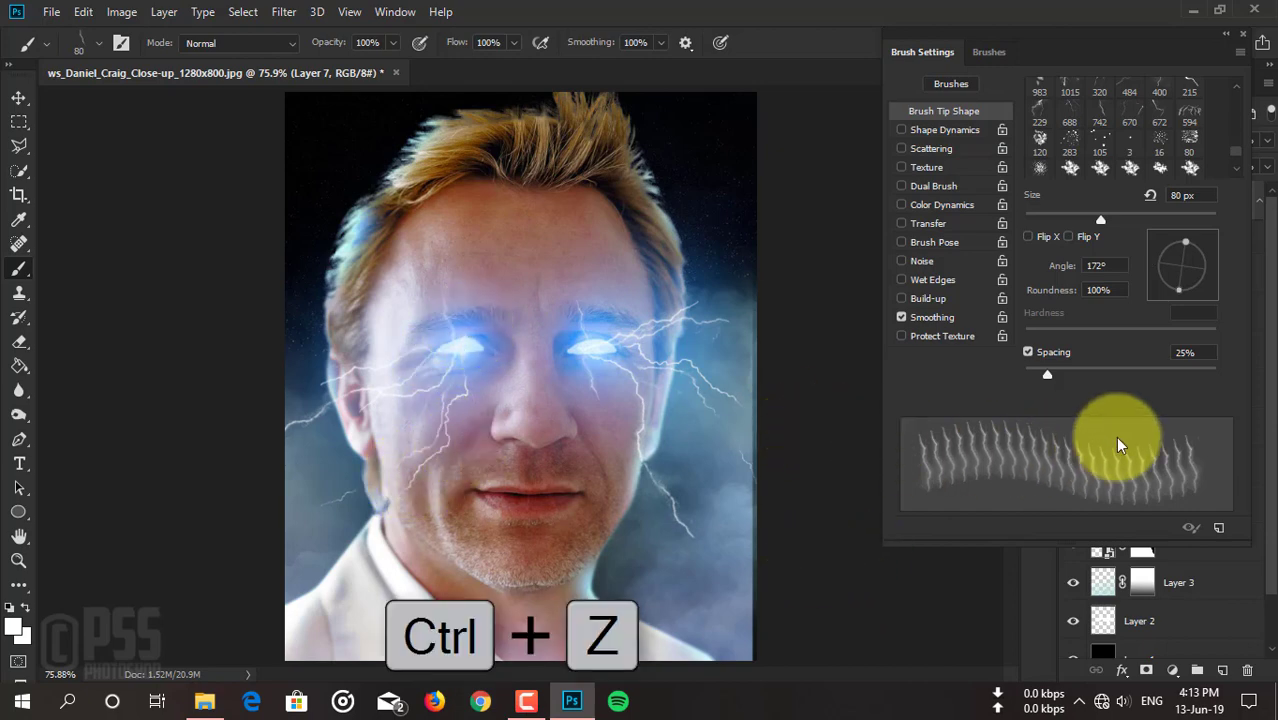
left_click_drag(1190, 250, 1158, 280)
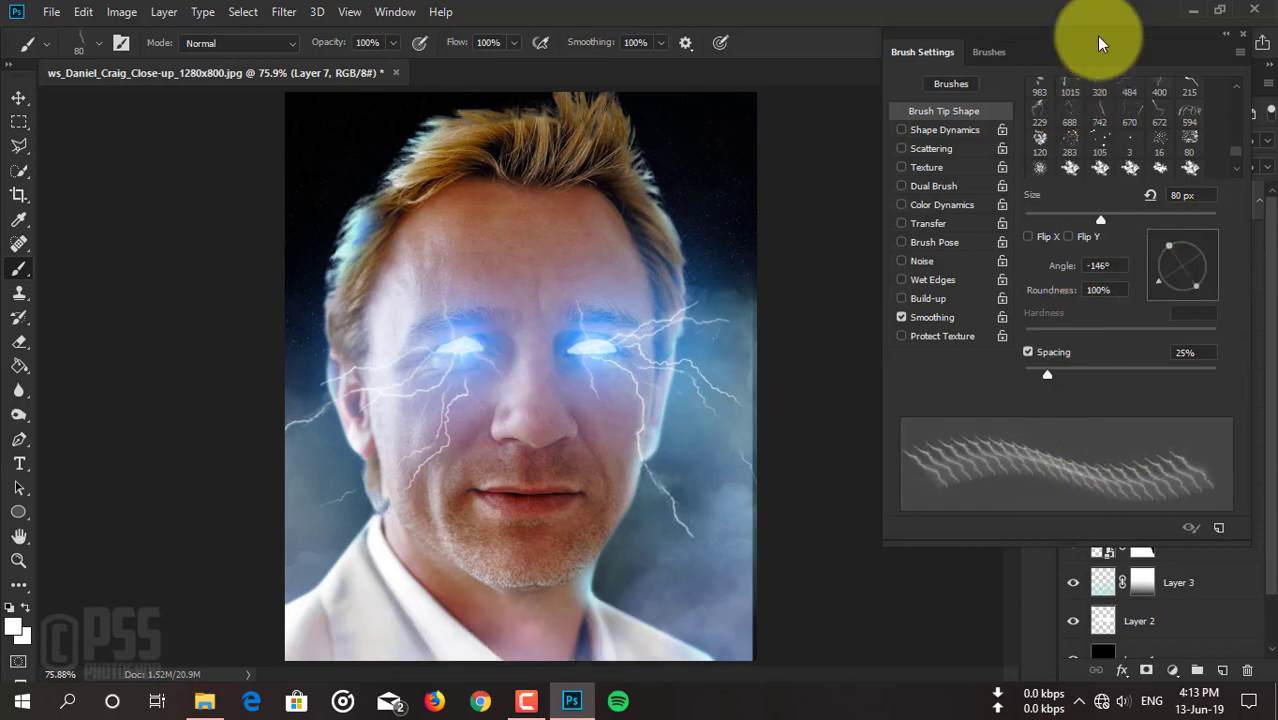
double_click(1152, 62)
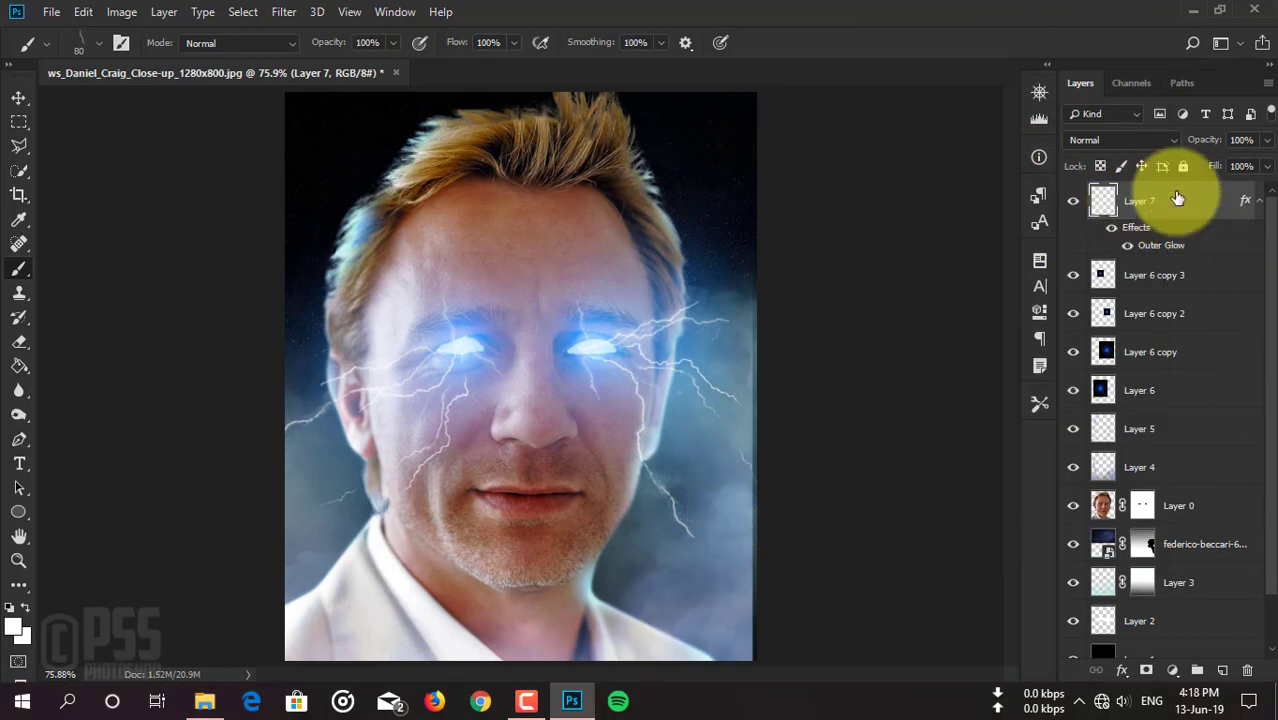
Select the 688 px lightning brush at 300 px and stamp a rotated bolt at the upper right.
left_click(98, 43)
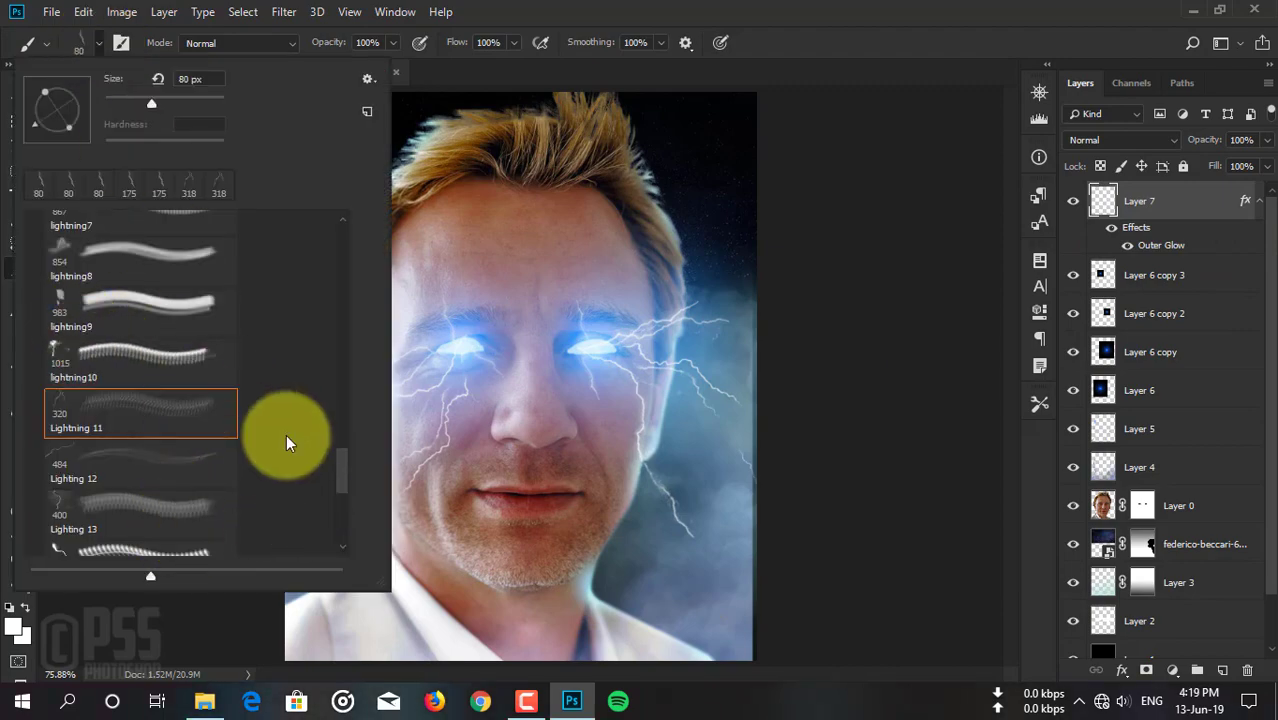
scroll(337, 505, "down", 3)
scroll(157, 471, "down", 2)
double_click(170, 505)
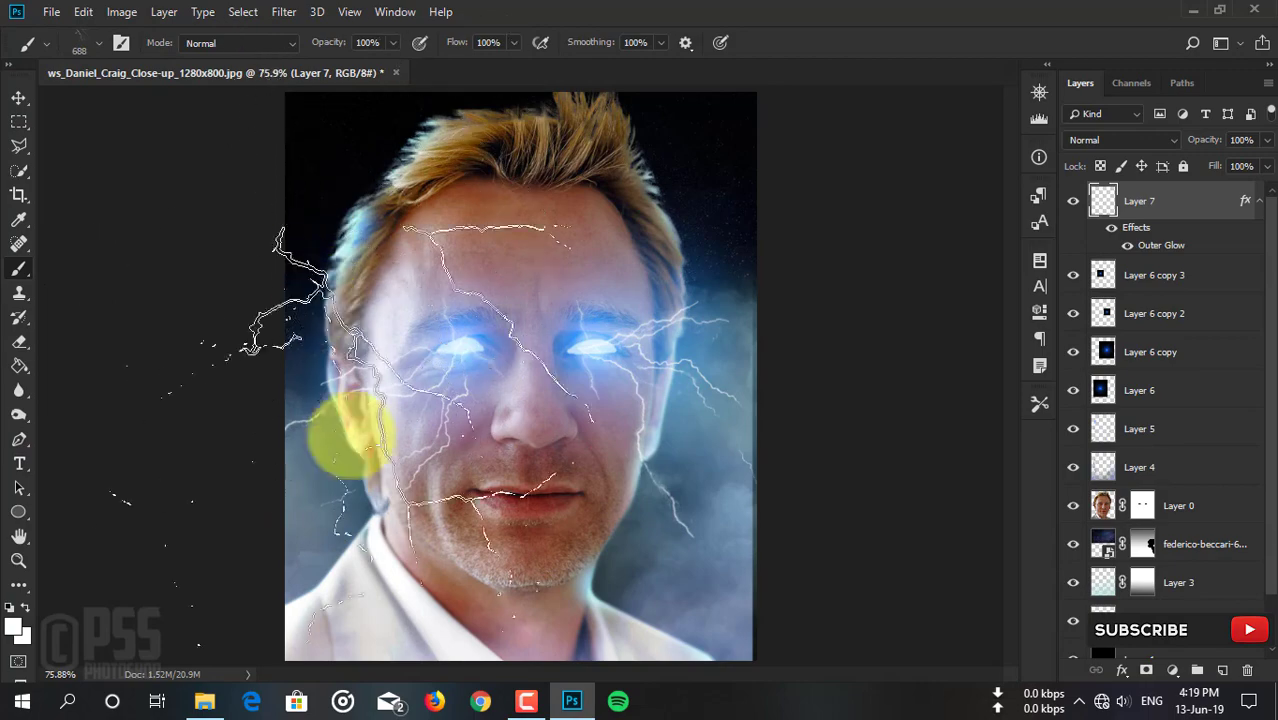
left_click(120, 44)
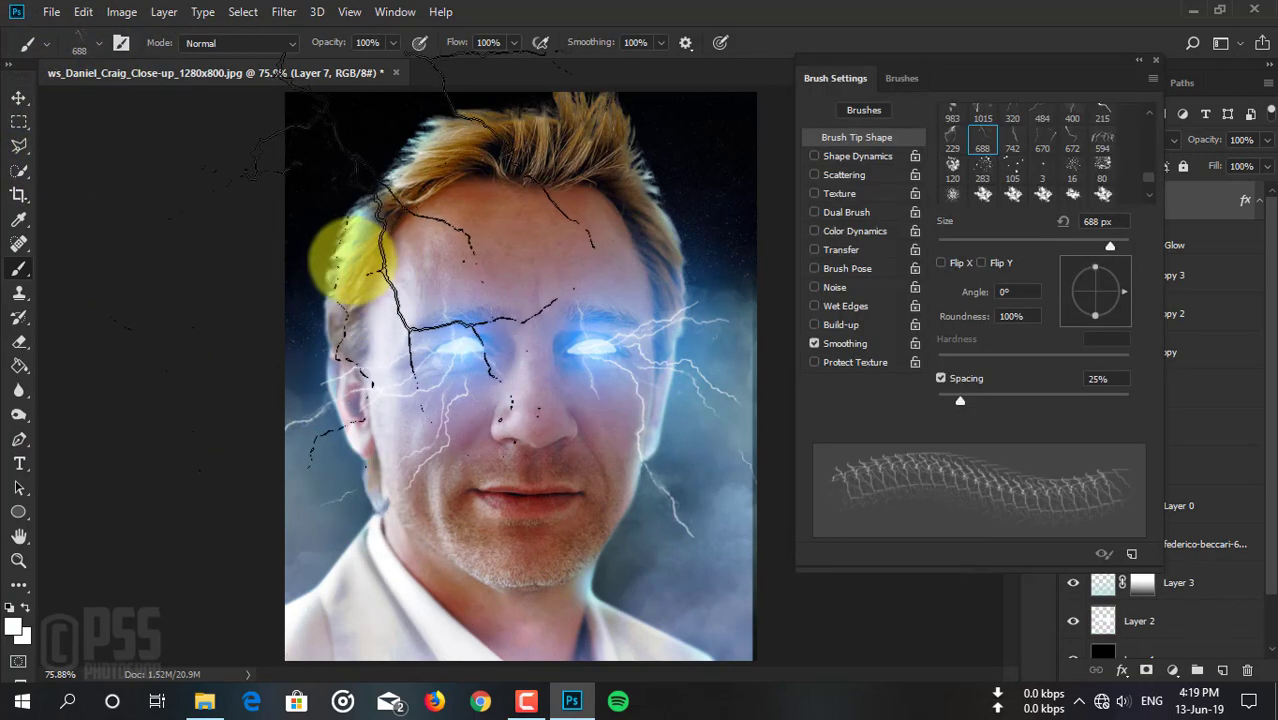
key("bracketleft")
key("bracketleft")
key("bracketleft")
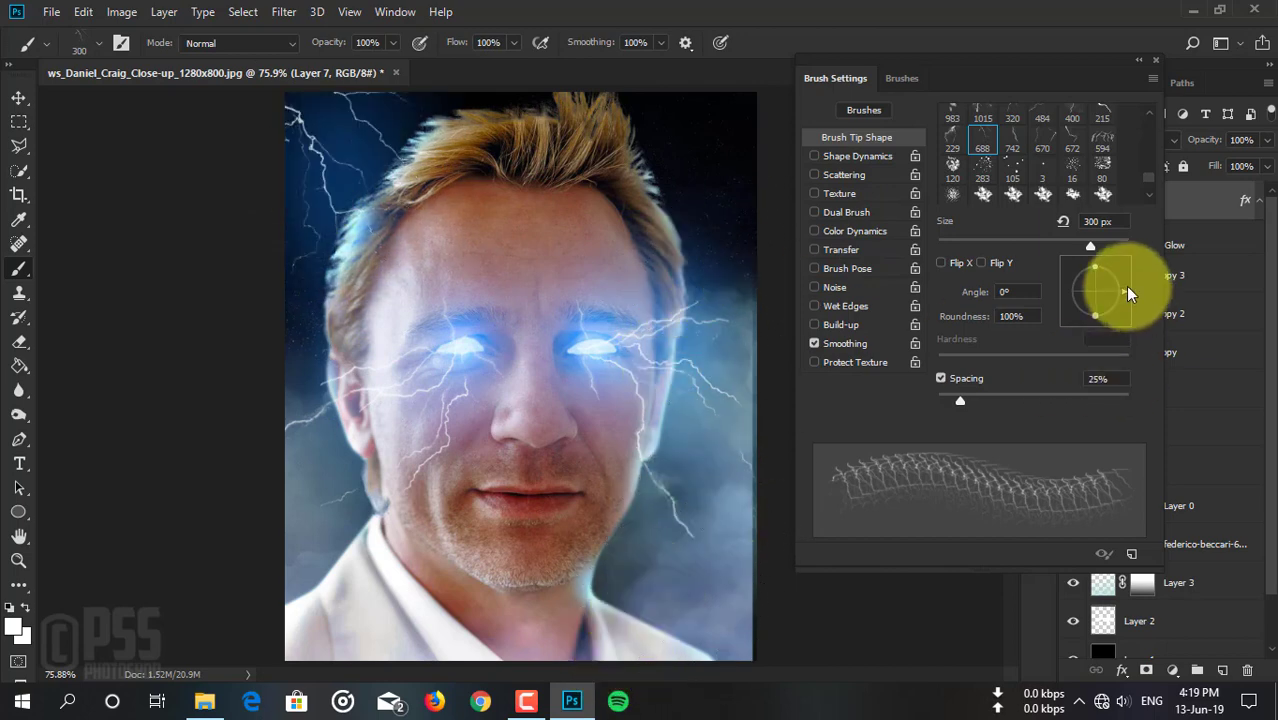
mouse_move(1124, 291)
left_mouse_down()
mouse_move(1048, 291)
mouse_move(1086, 328)
left_mouse_up()
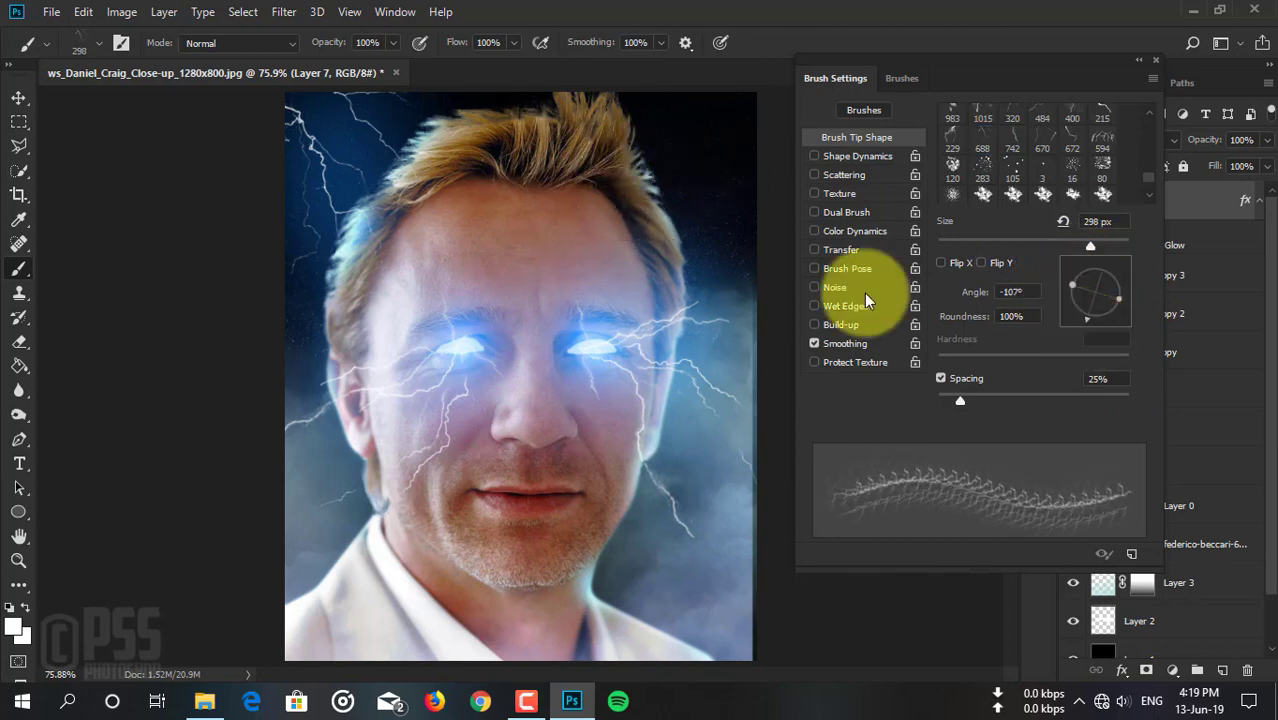
left_click(680, 108)
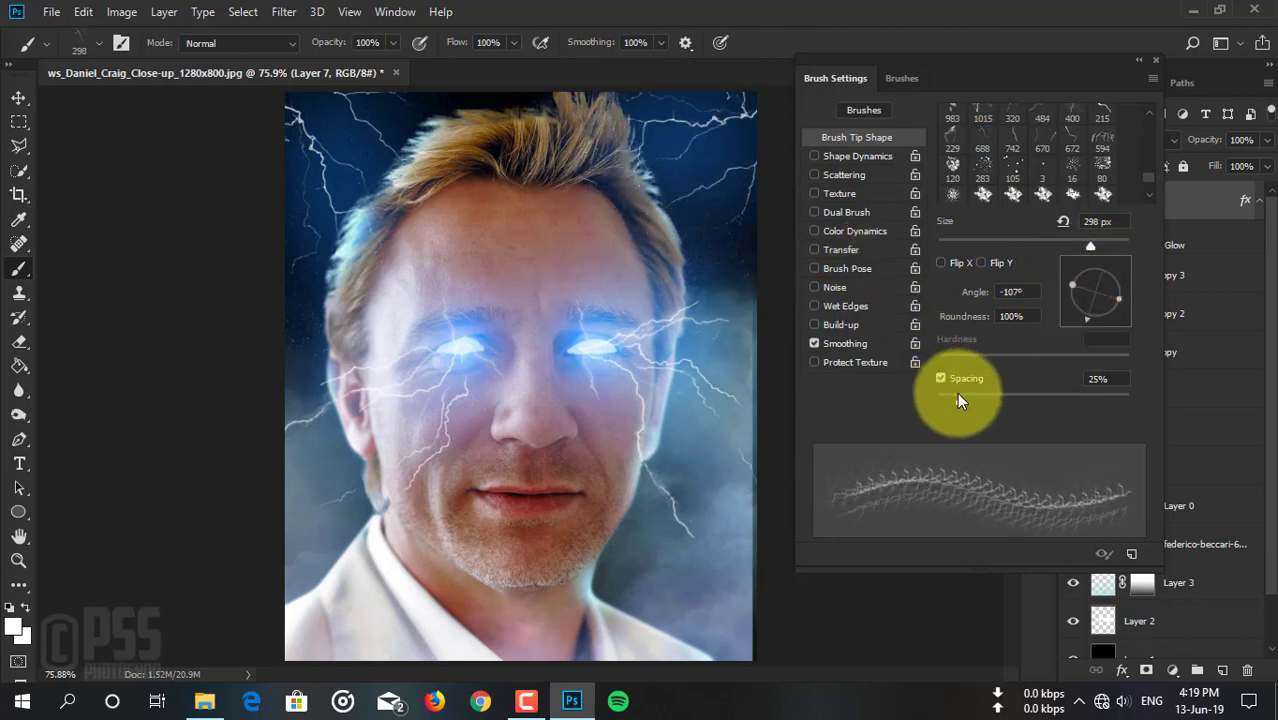
key("ctrl+z")
mouse_move(1077, 306)
left_mouse_down()
mouse_move(1072, 318)
mouse_move(1093, 325)
left_mouse_up()
left_click(686, 127)
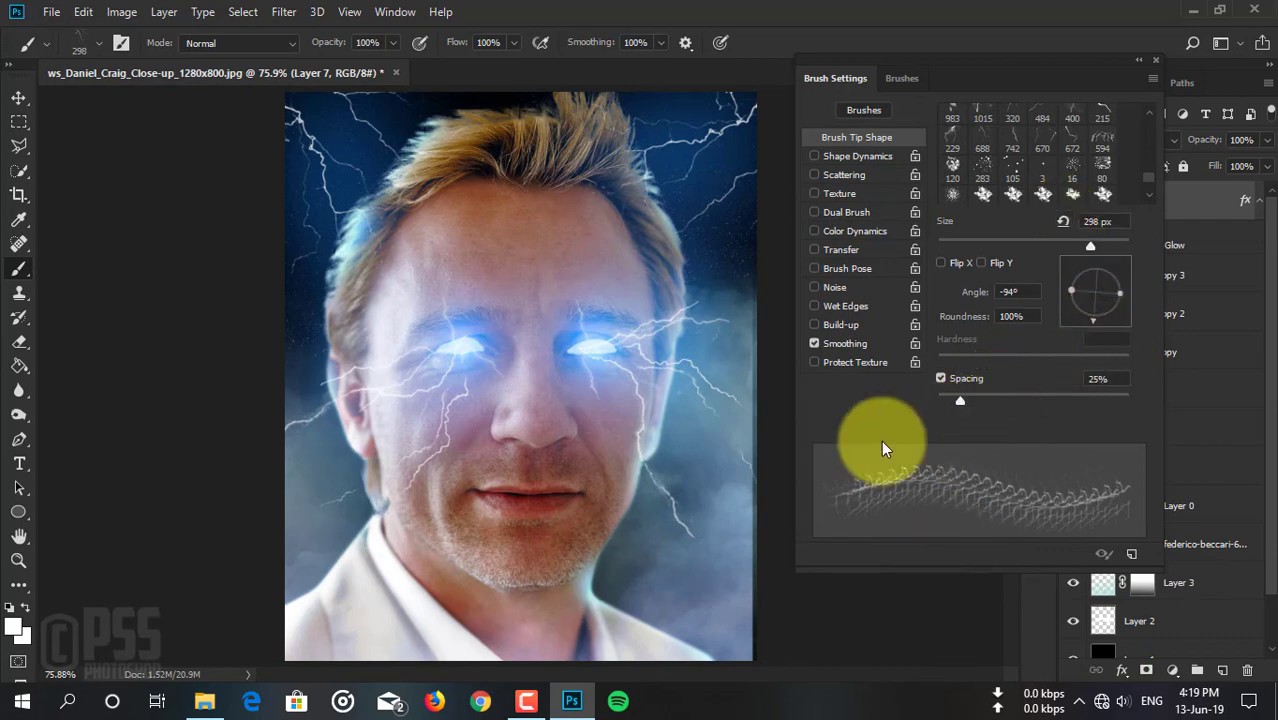
Use the 229 px lightning tip to stamp bolts at the lower right (-129°) and lower left (147°) edges.
double_click(954, 139)
left_click(840, 209)
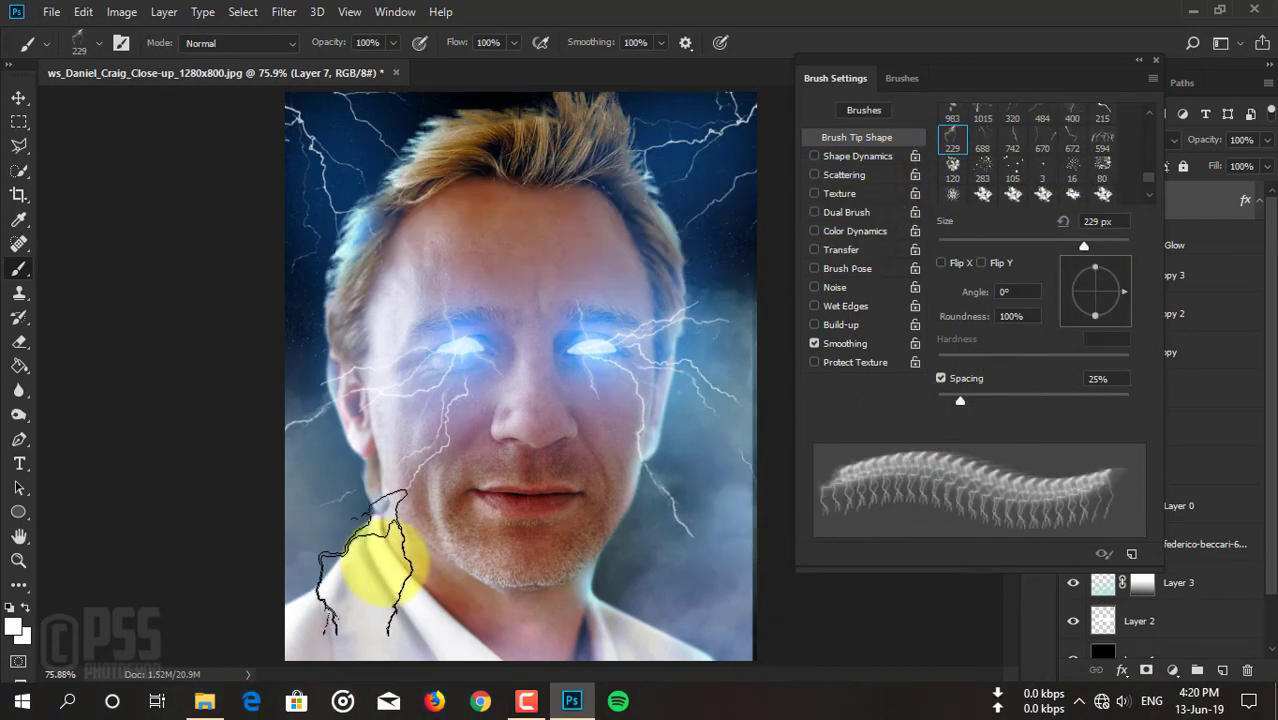
mouse_move(1124, 291)
left_mouse_down()
mouse_move(1093, 271)
mouse_move(1078, 312)
left_mouse_up()
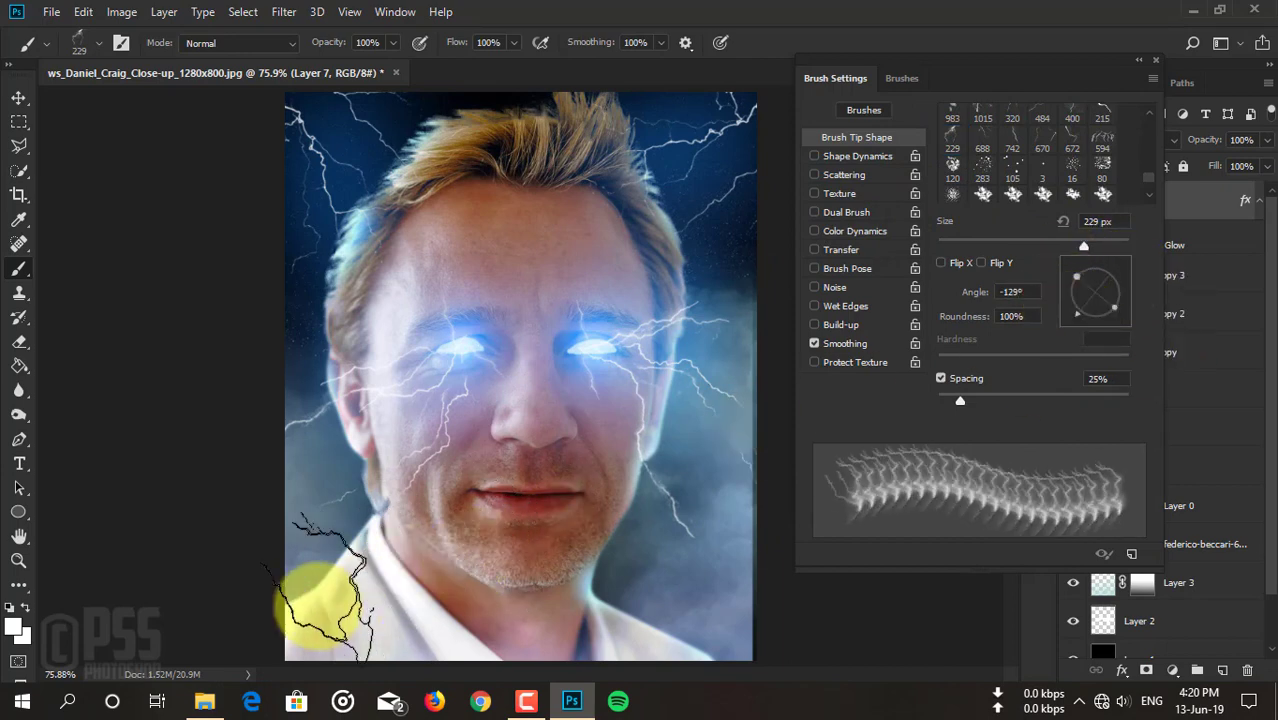
left_click(733, 648)
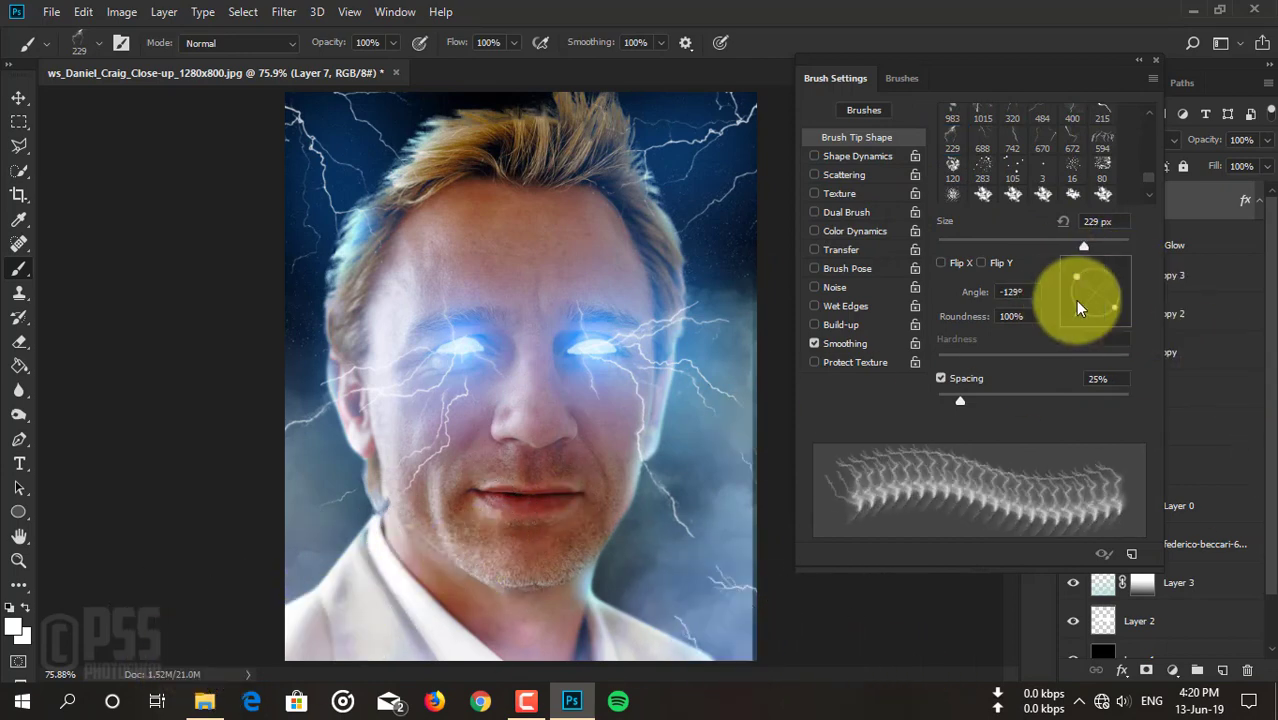
mouse_move(1078, 308)
left_mouse_down()
mouse_move(1144, 288)
mouse_move(320, 486)
mouse_move(1117, 261)
mouse_move(1031, 273)
left_mouse_up()
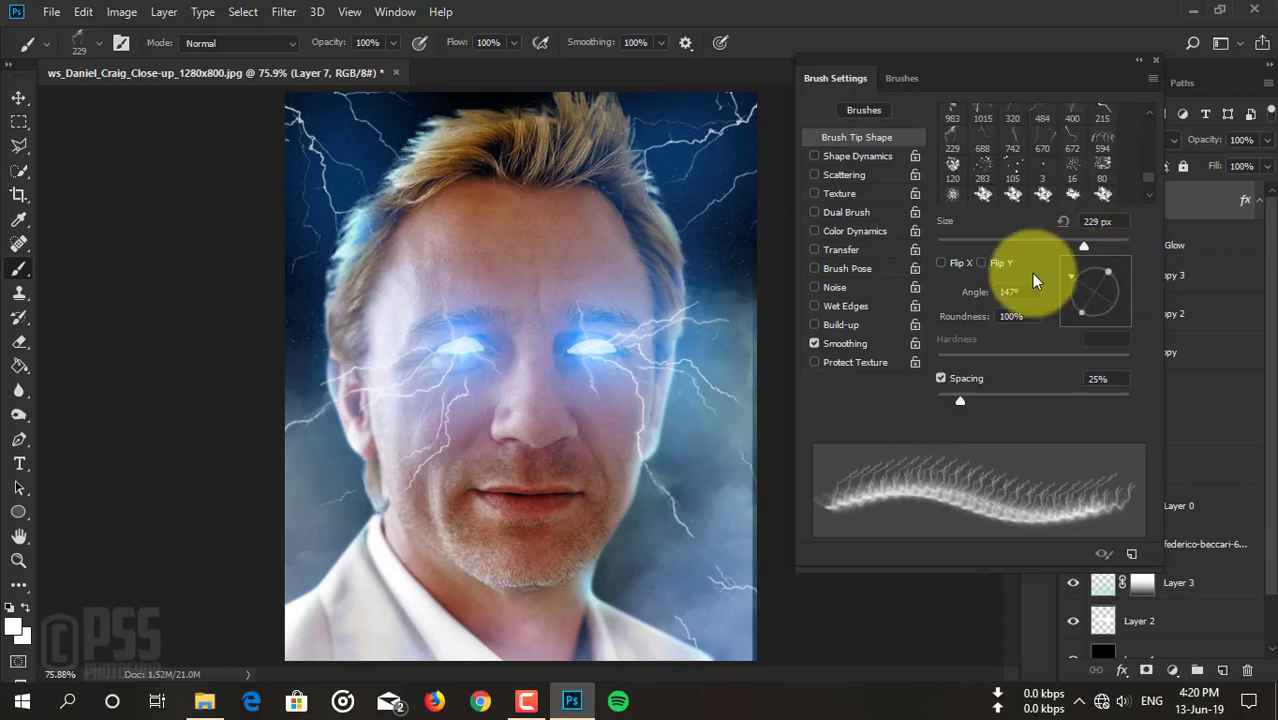
left_click(310, 630)
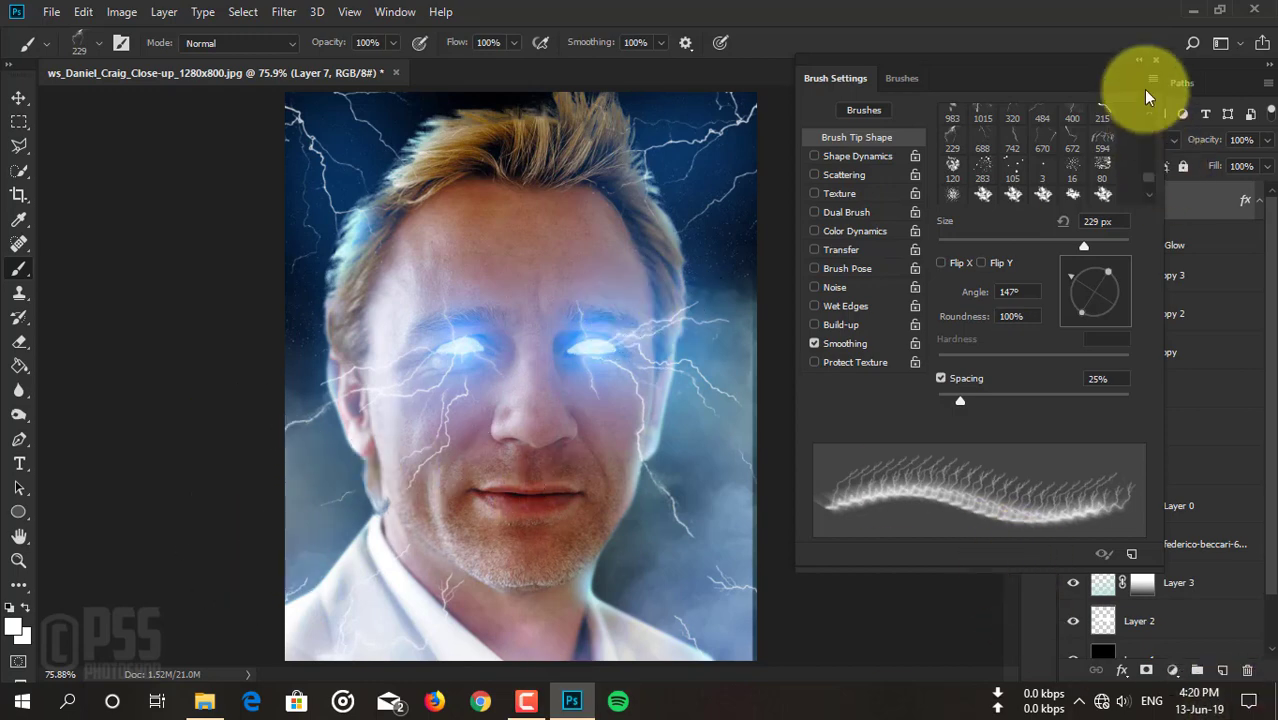
left_click(1152, 60)
left_click(1170, 316)
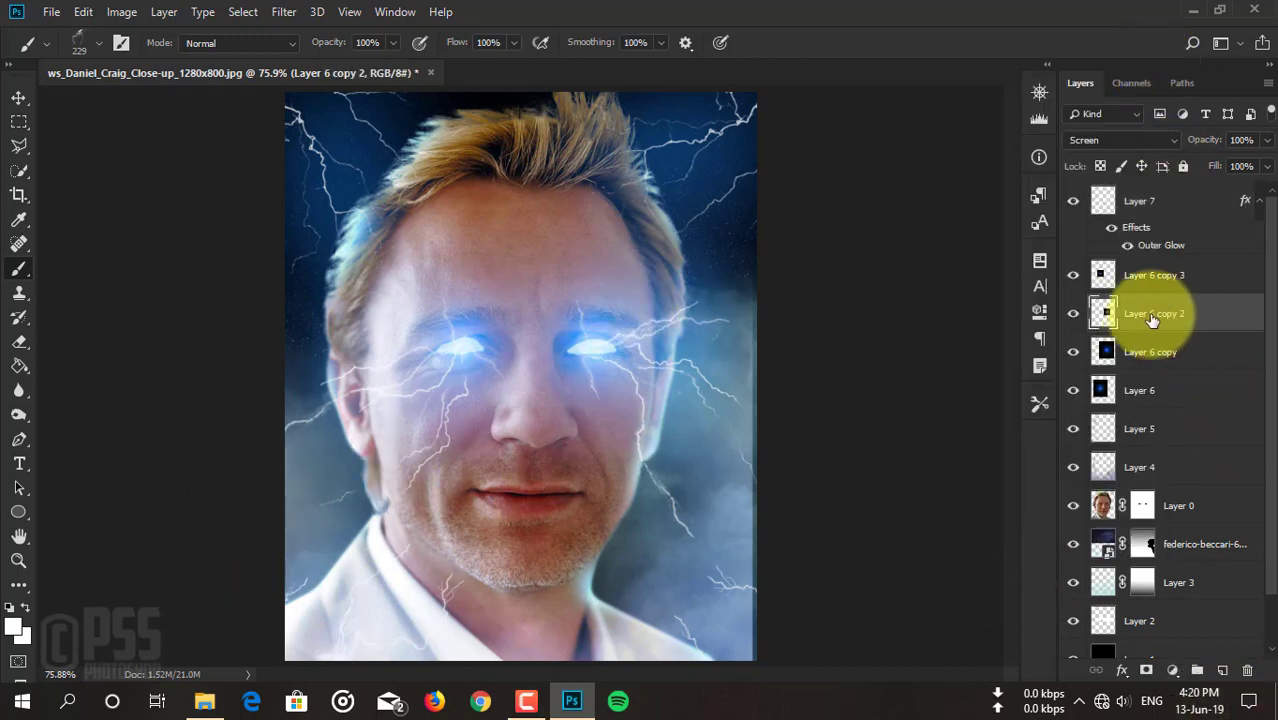
Duplicate Layer 6 copy 2 and copy 3 as copies 4 and 5 at the top, then select Layer 7.
key("ctrl+j")
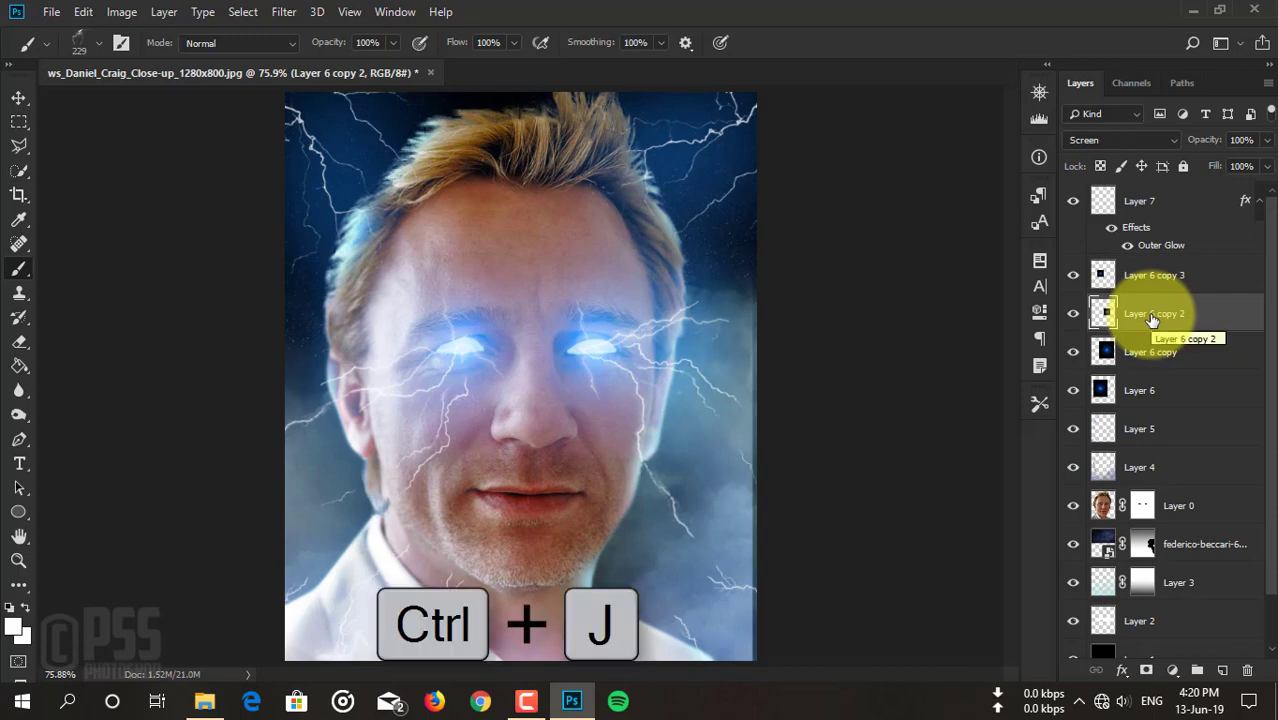
key("ctrl+j")
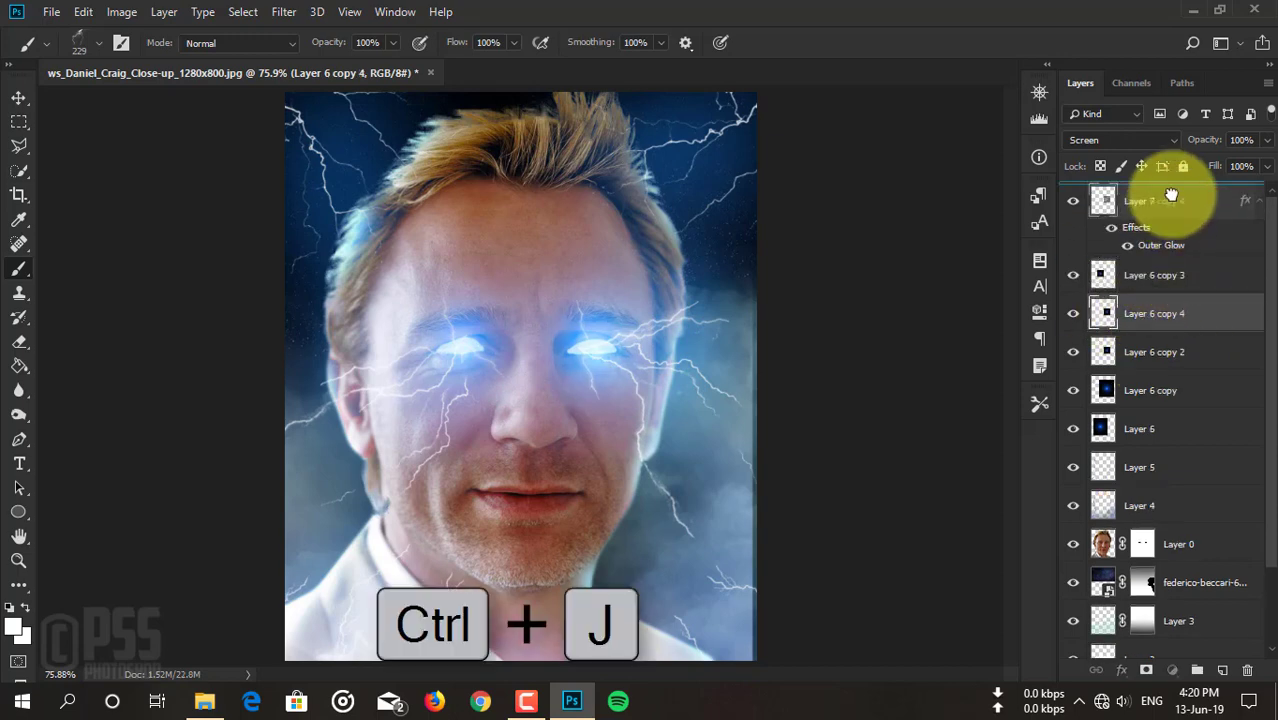
left_click_drag(1152, 318, 1172, 196)
left_click(1200, 313)
key("ctrl+j")
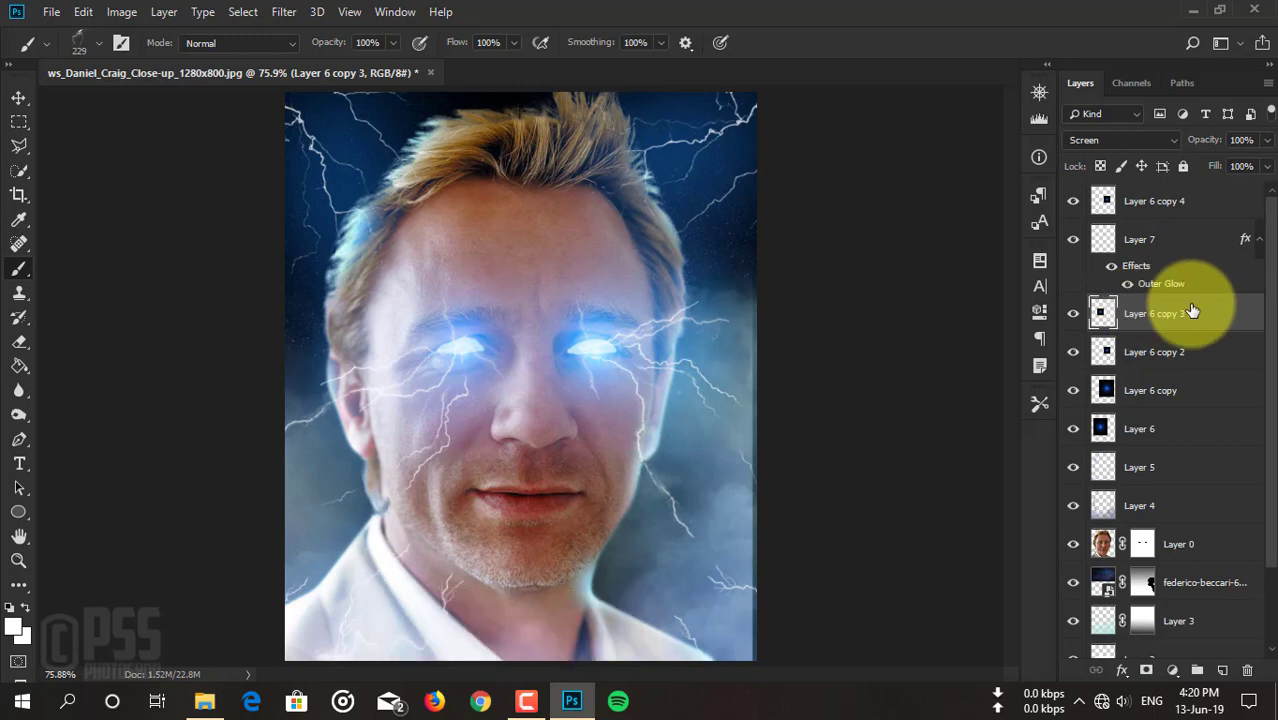
left_click_drag(1192, 311, 1166, 200)
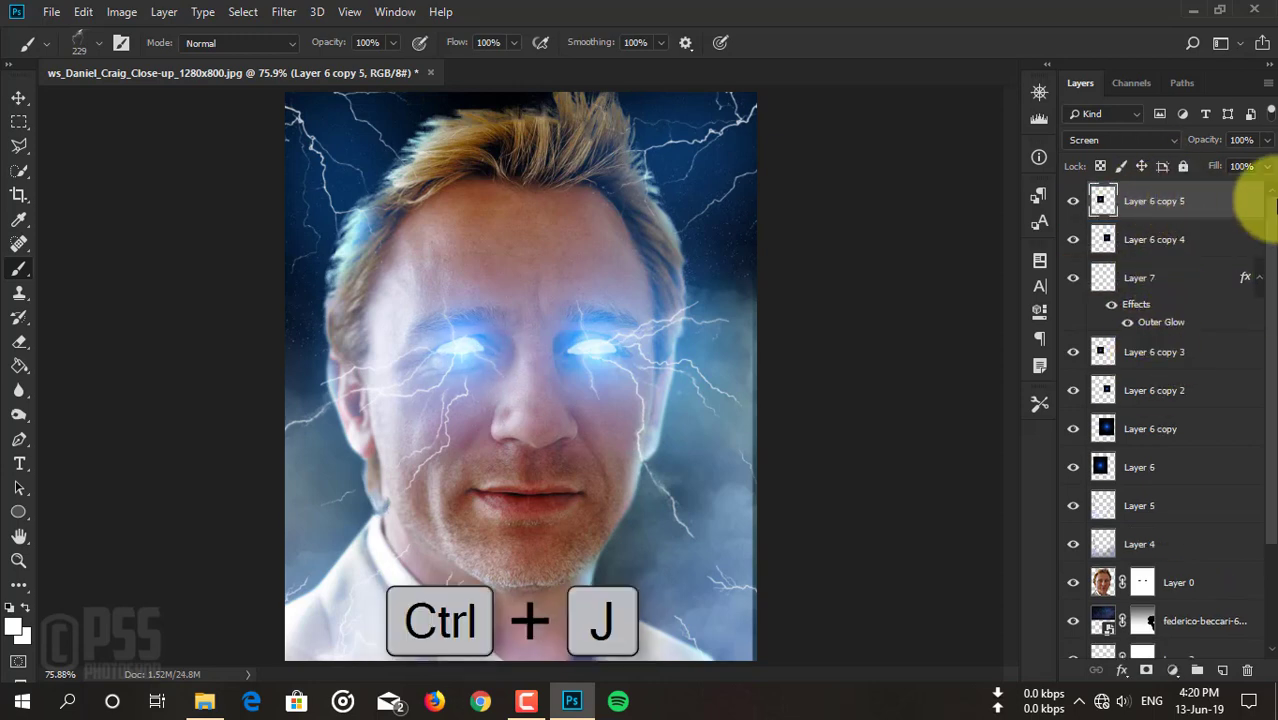
left_click(18, 97)
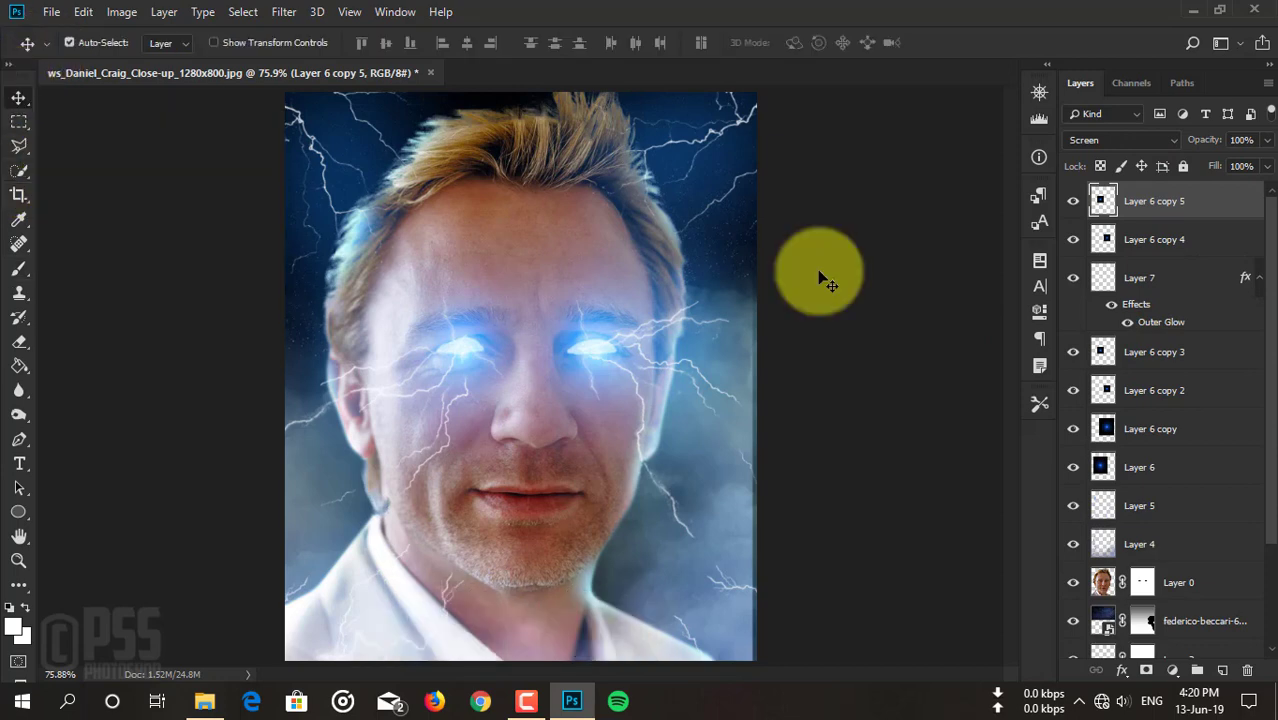
left_click(1180, 281)
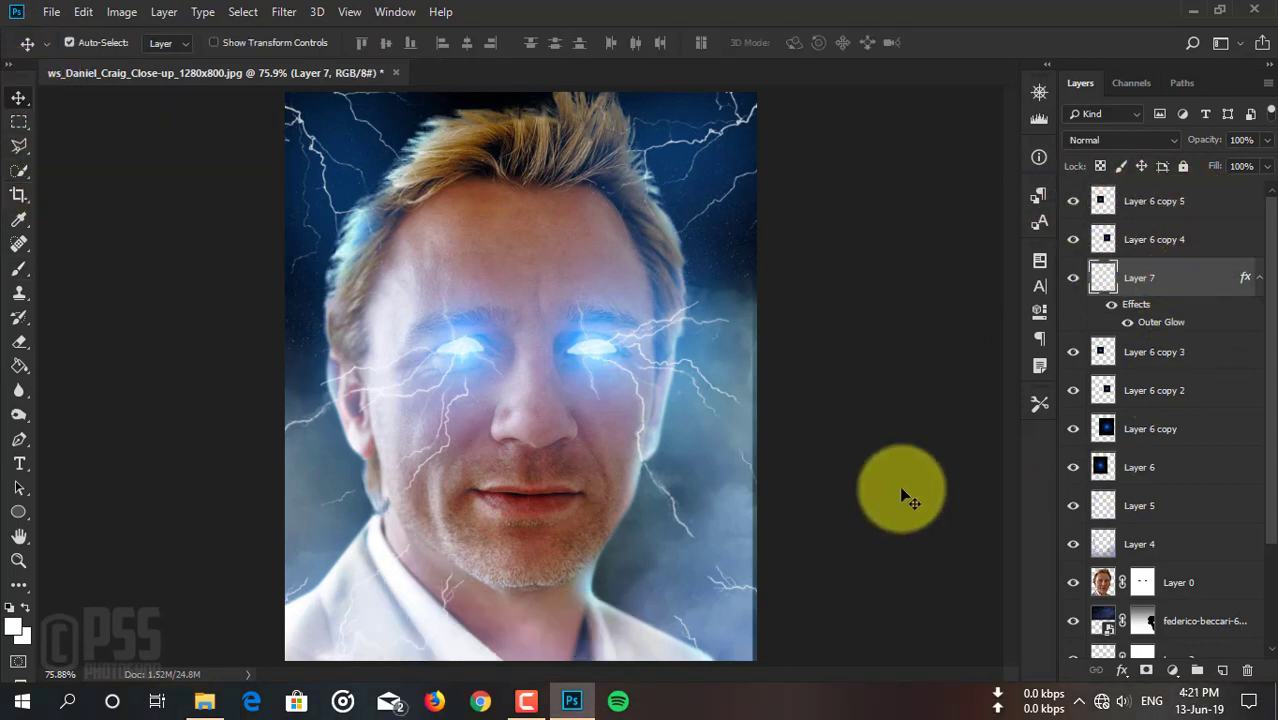
Add a Selective Color layer: Reds Cyan +100 with less Magenta, and less Cyan in the Yellows.
left_click(1172, 670)
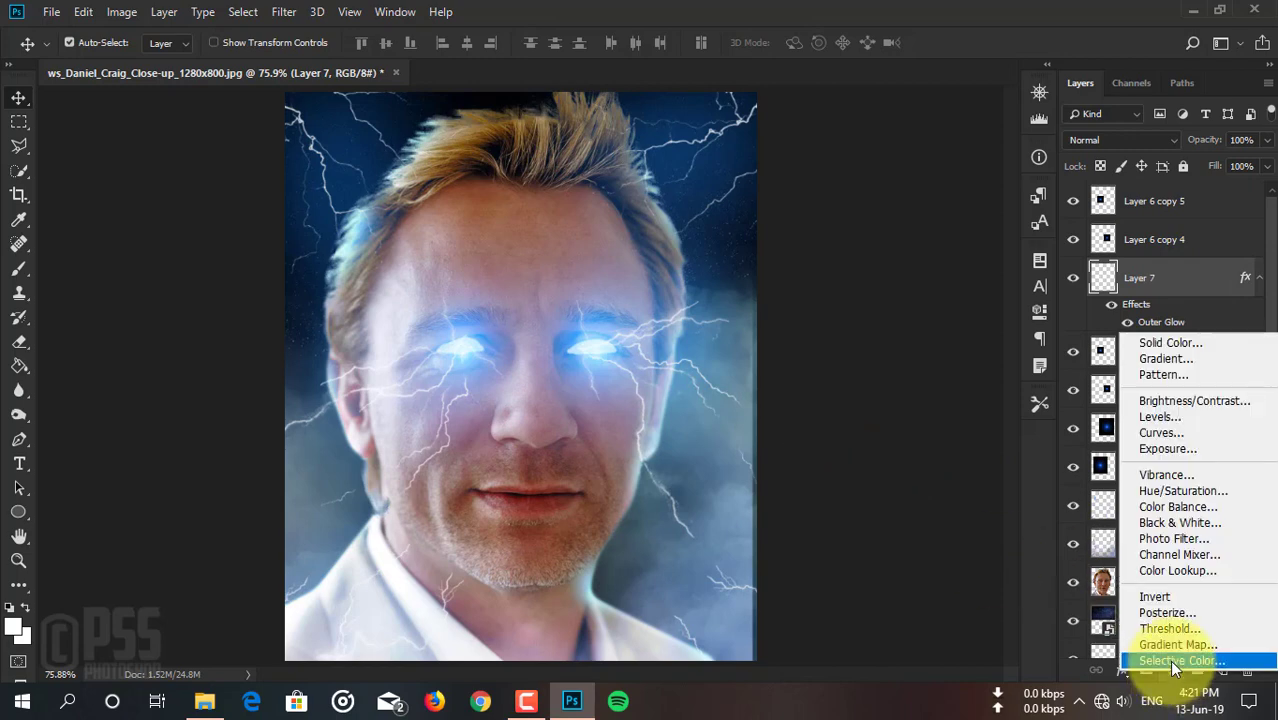
left_click(1169, 660)
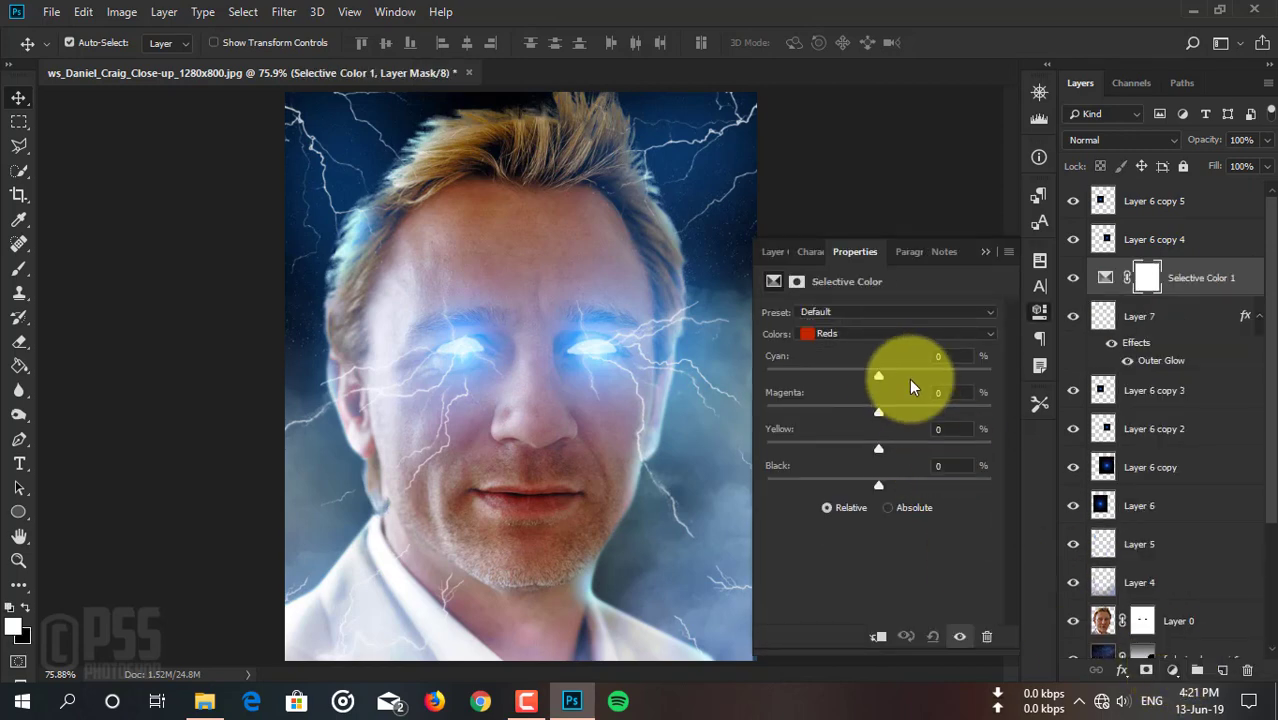
left_click_drag(959, 381, 982, 379)
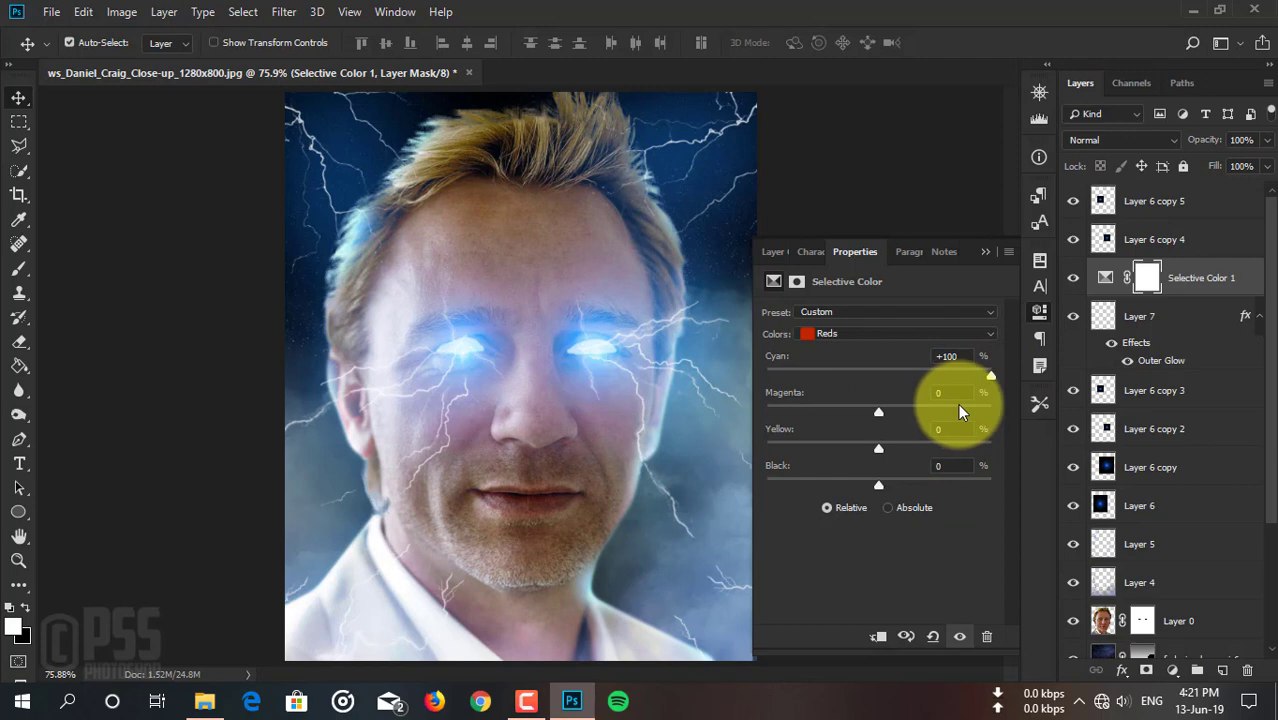
mouse_move(878, 412)
left_mouse_down()
mouse_move(855, 413)
mouse_move(897, 480)
left_mouse_up()
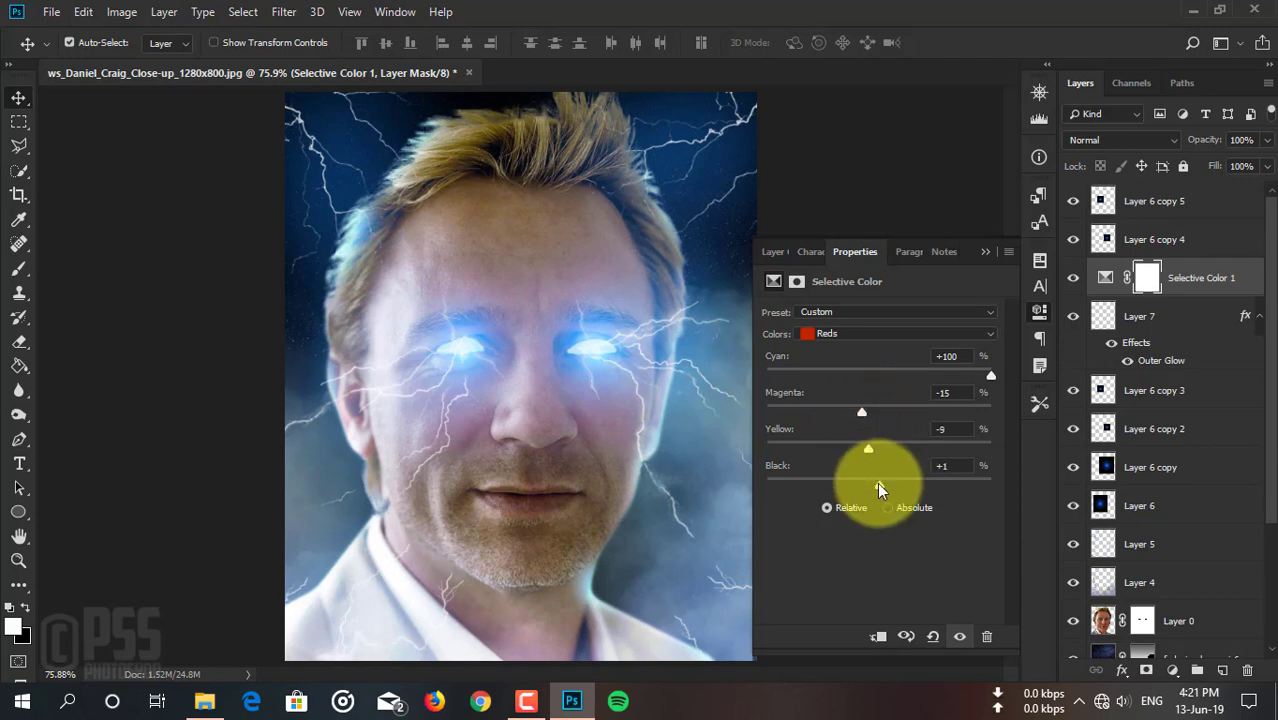
left_click(897, 333)
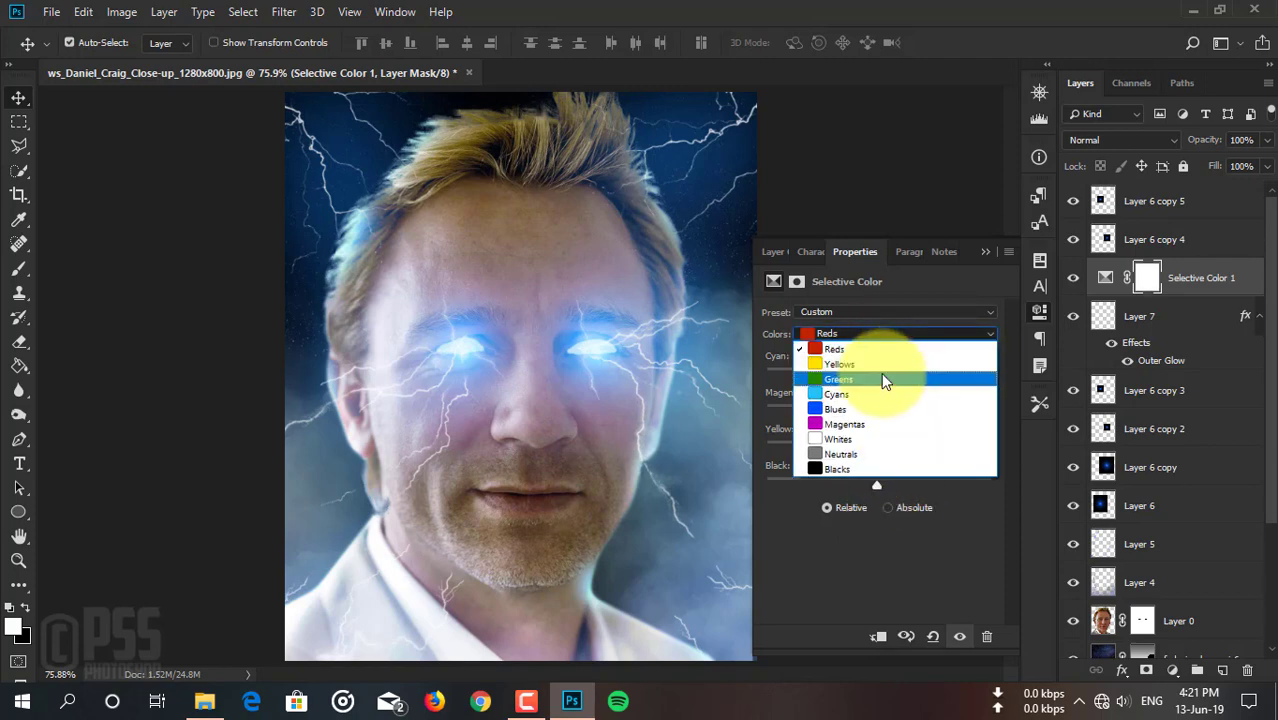
left_click(881, 368)
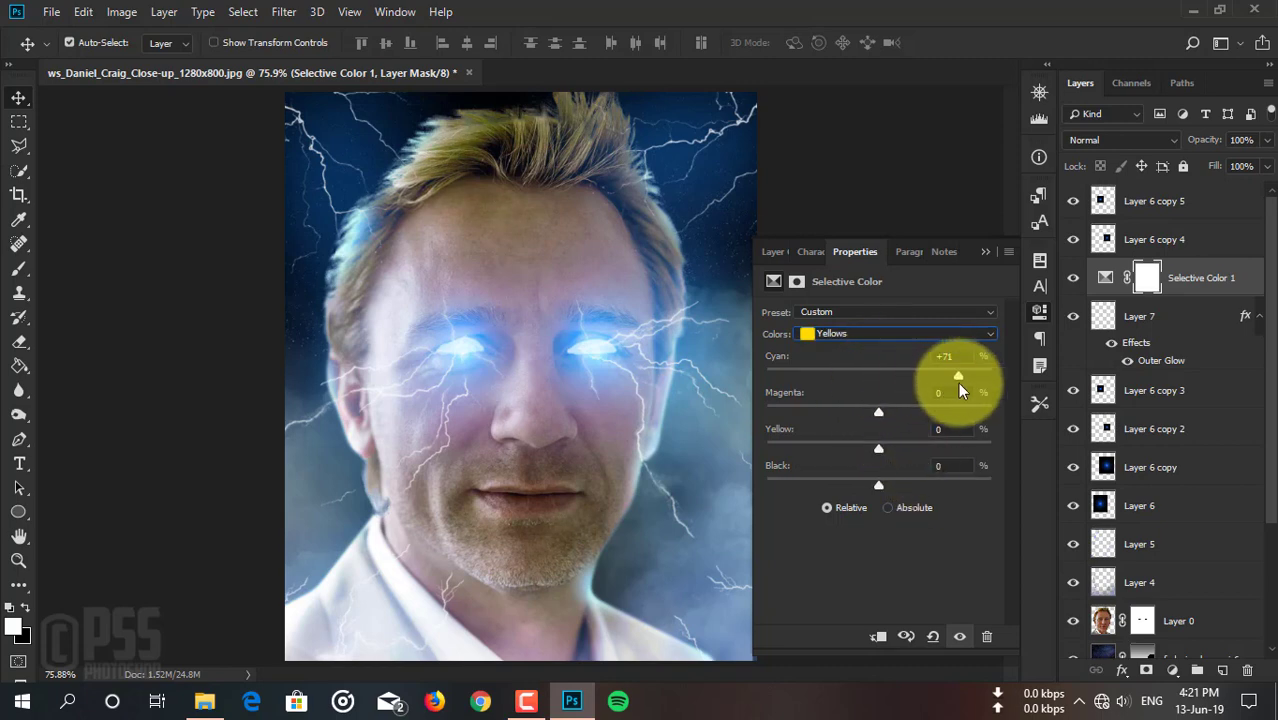
left_click_drag(958, 382, 870, 378)
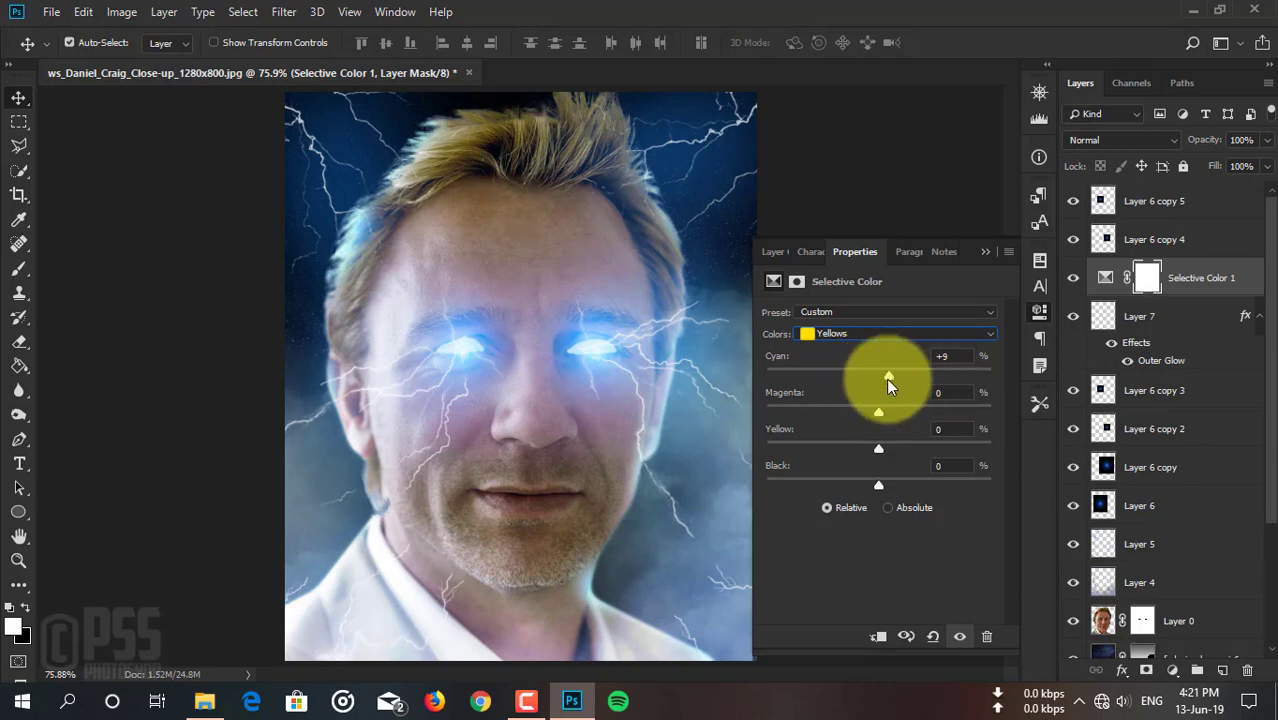
Shift the Neutrals to Cyan +12 and Yellow -2, then collapse the Properties panel.
left_click(891, 334)
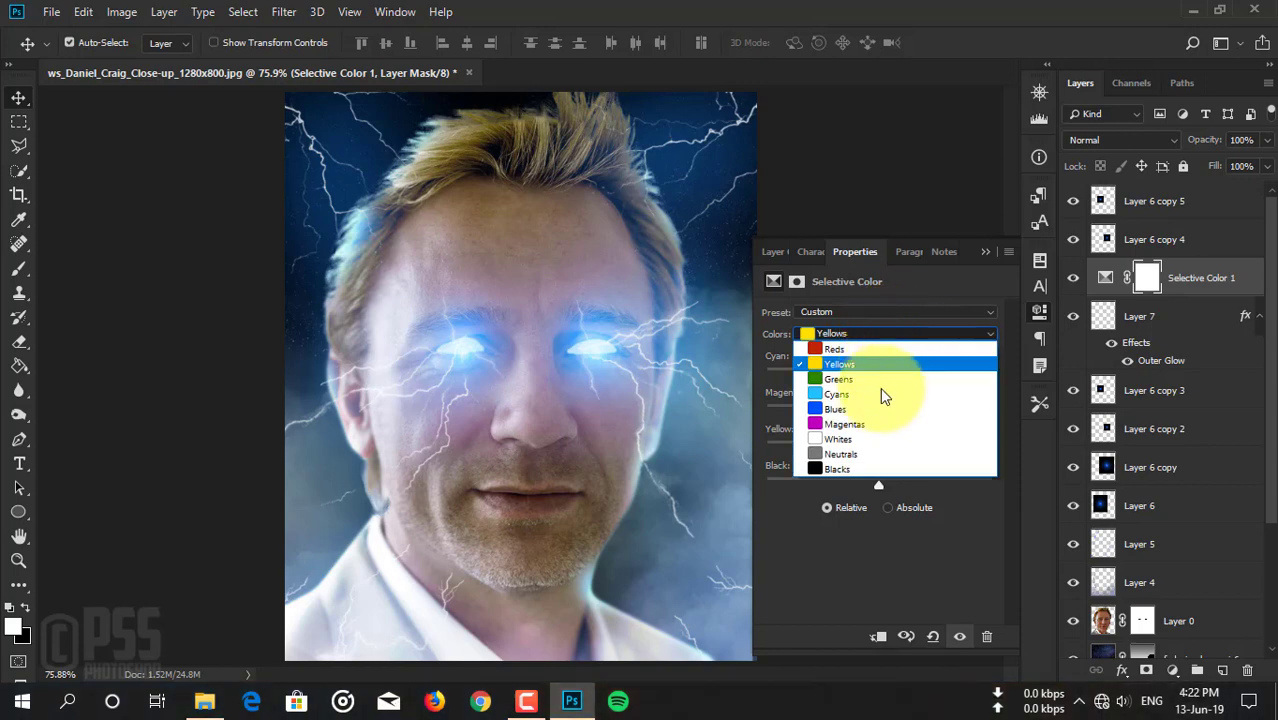
left_click(861, 454)
left_click_drag(879, 375, 891, 375)
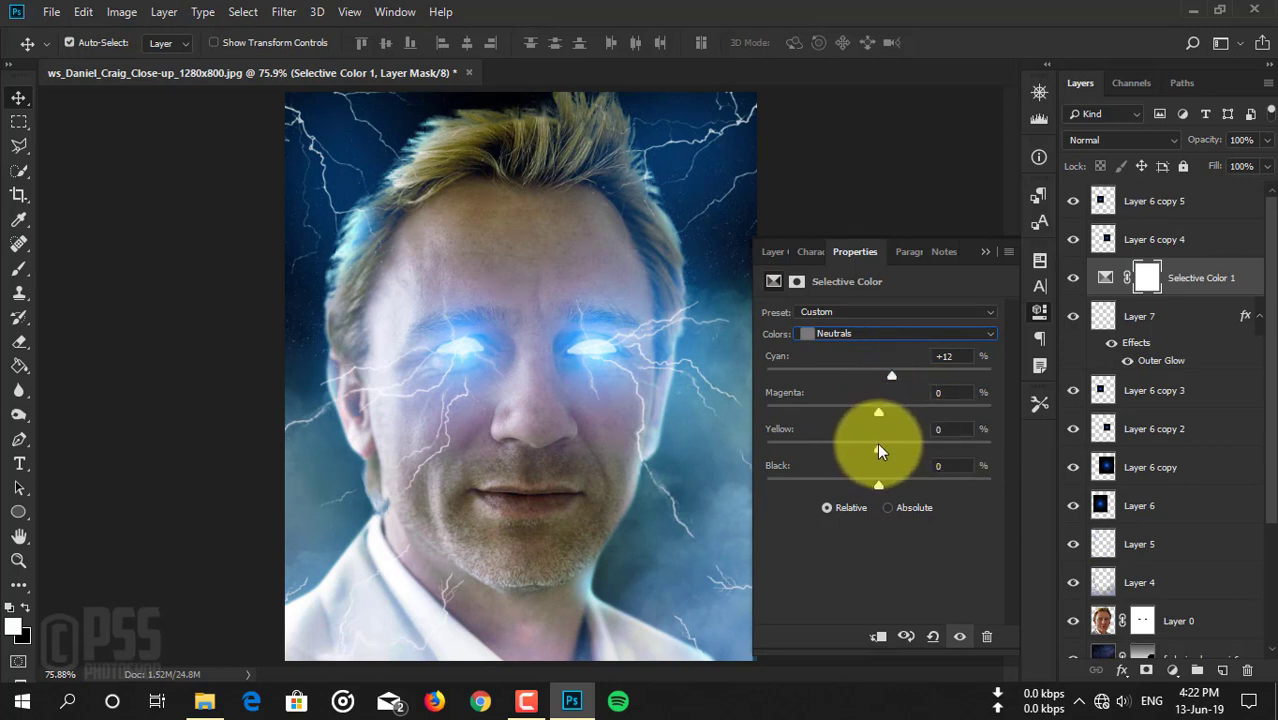
mouse_move(876, 455)
left_mouse_down()
mouse_move(856, 452)
mouse_move(881, 458)
mouse_move(890, 489)
mouse_move(879, 489)
mouse_move(902, 489)
left_mouse_up()
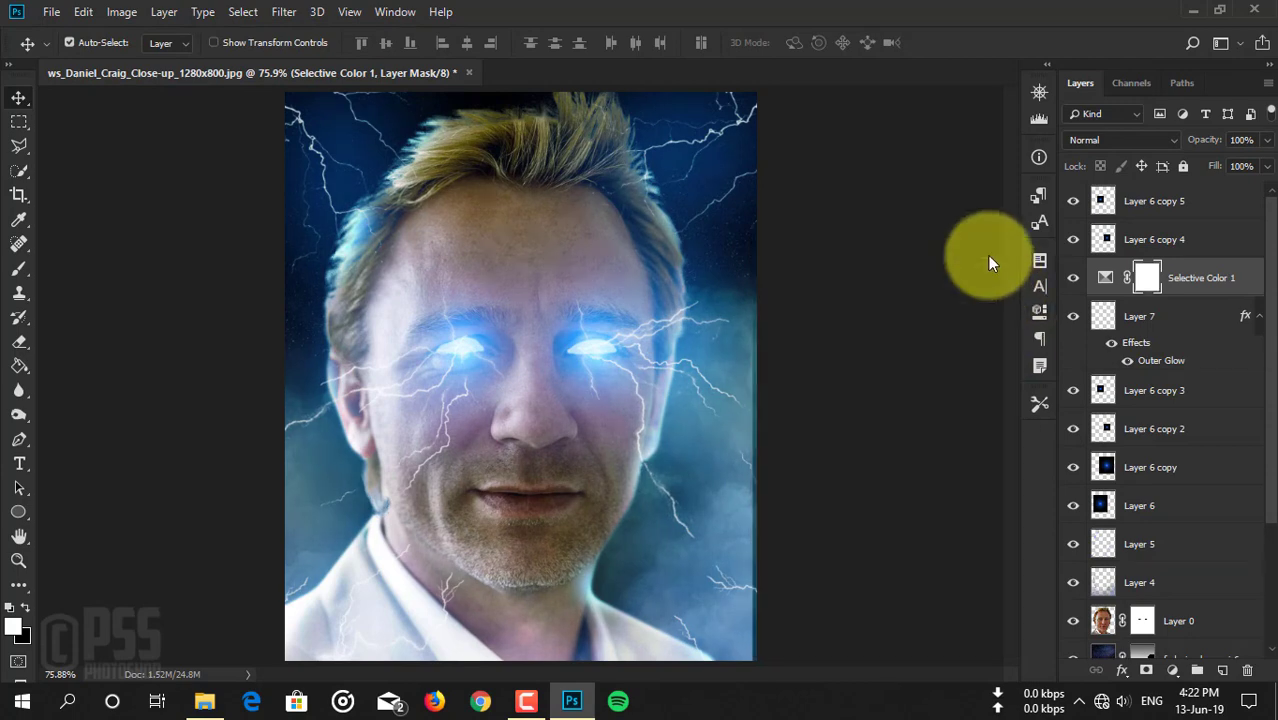
left_click(985, 252)
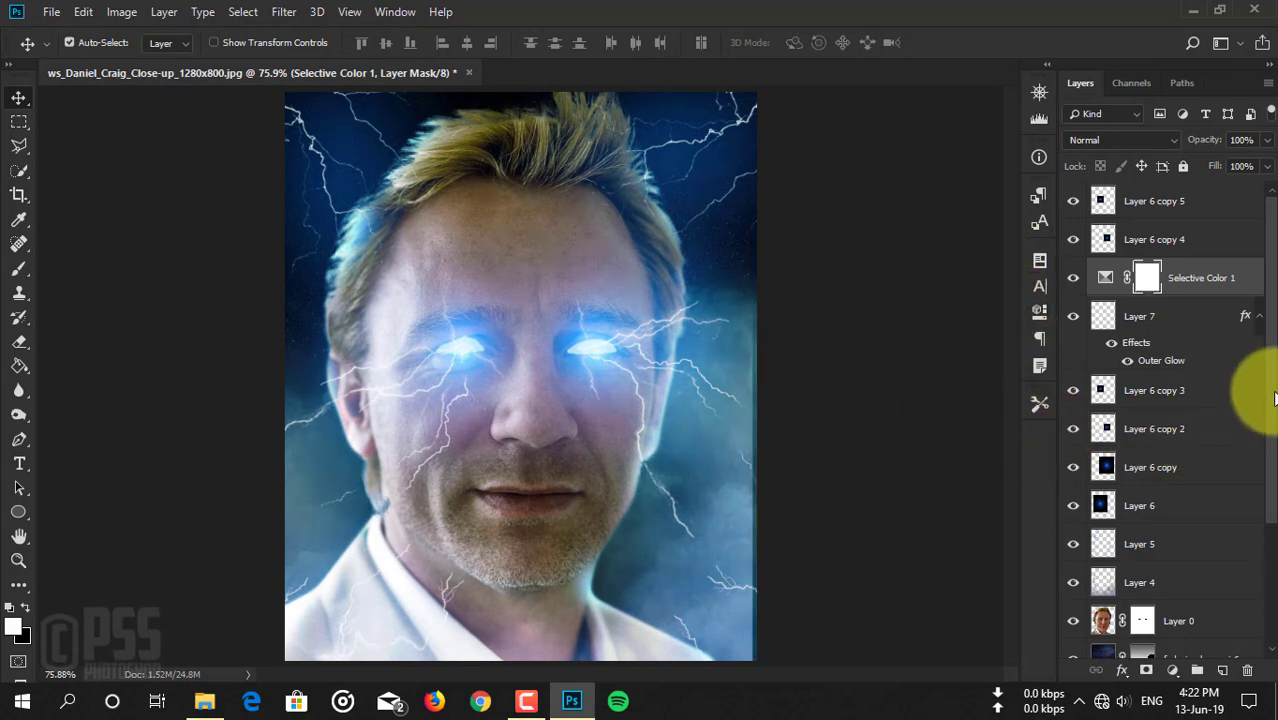
Stamp all visible layers into new Layer 8 and set up Motion Blur at a 90° angle.
left_click(1170, 203)
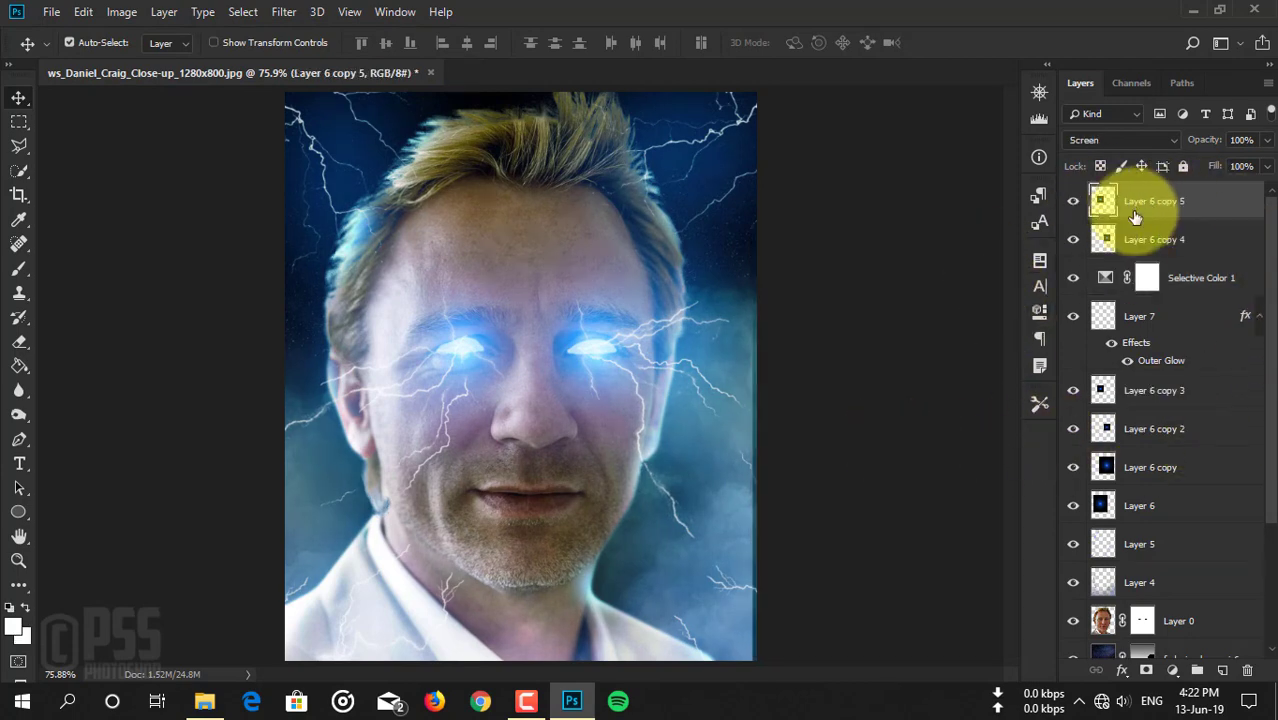
key("ctrl+shift+alt+e")
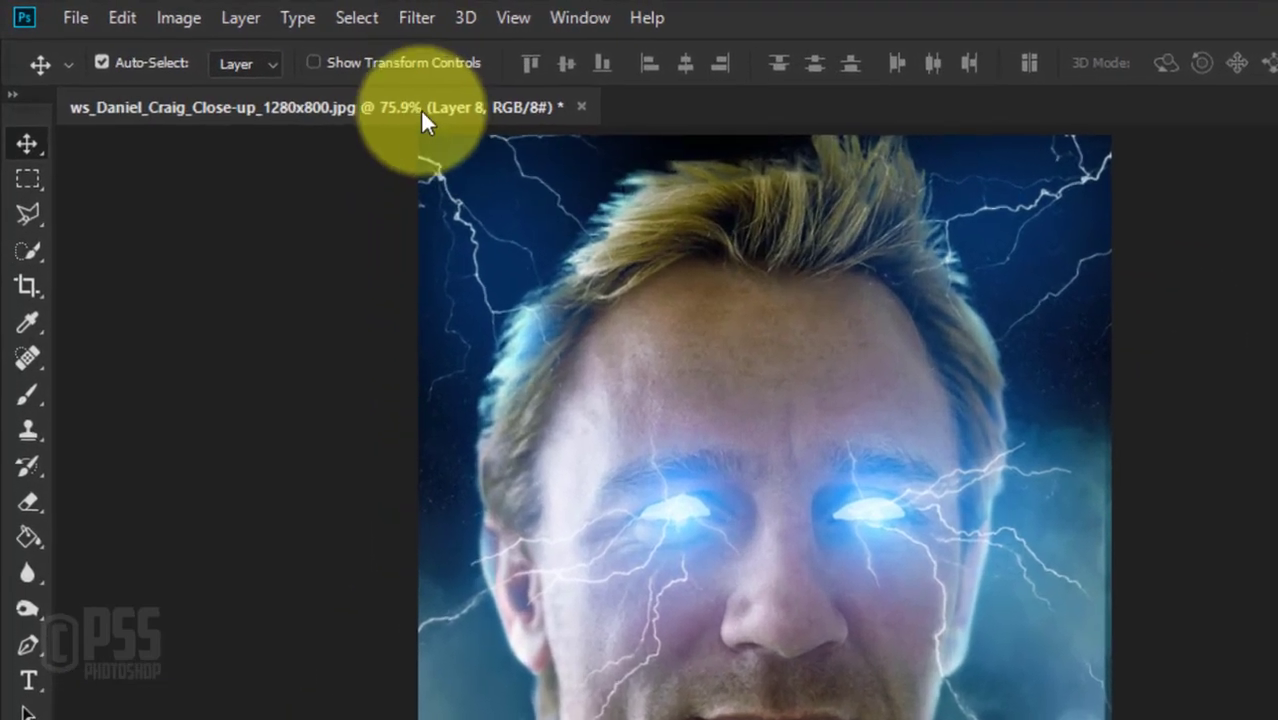
left_click(283, 11)
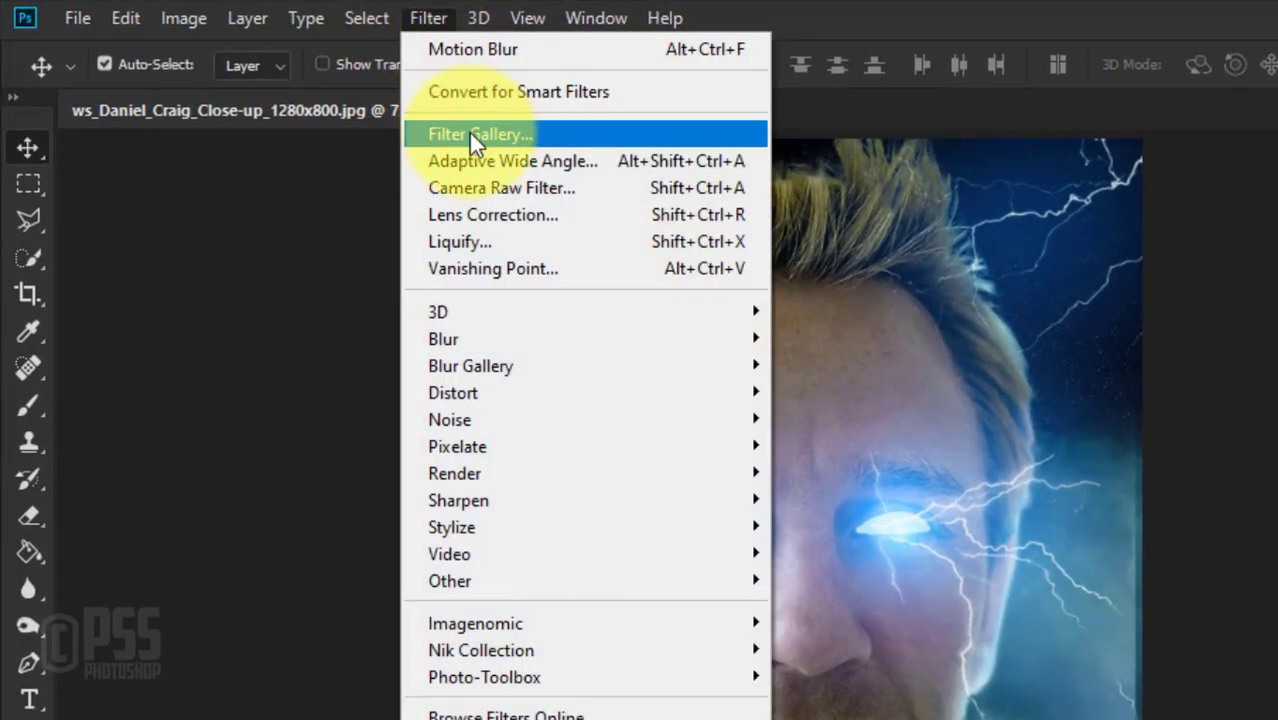
mouse_move(580, 338)
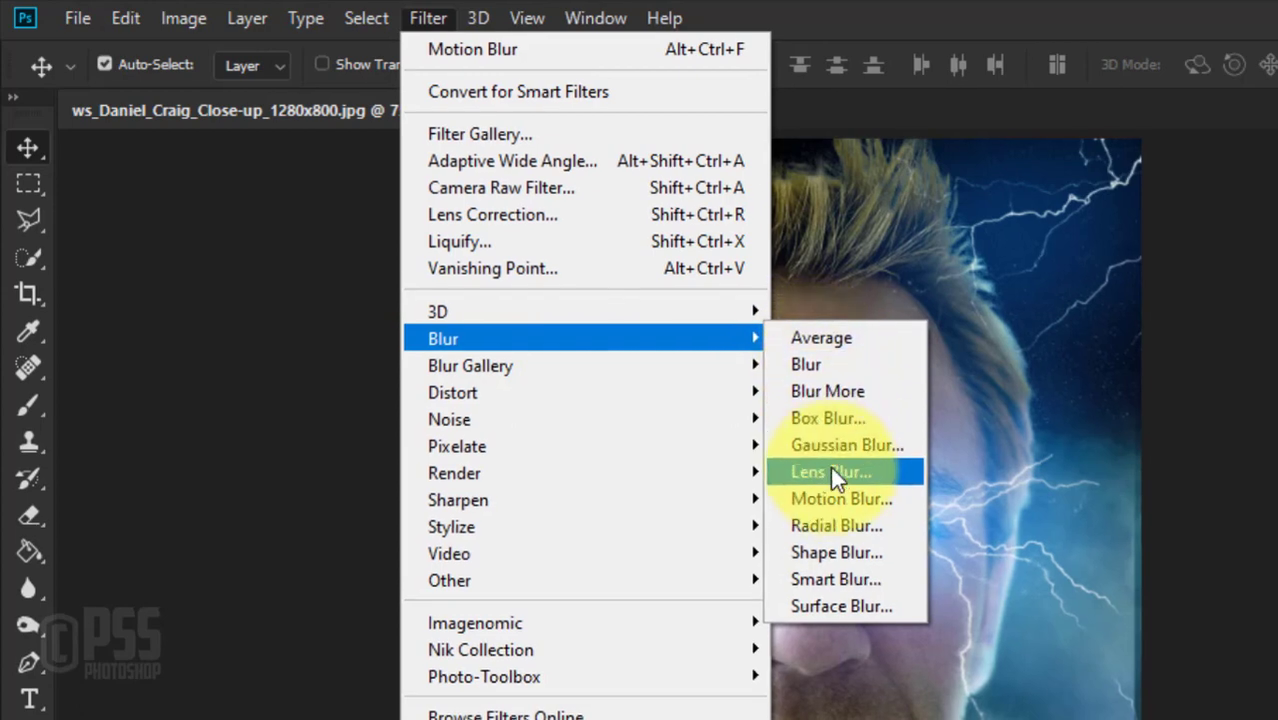
left_click(840, 498)
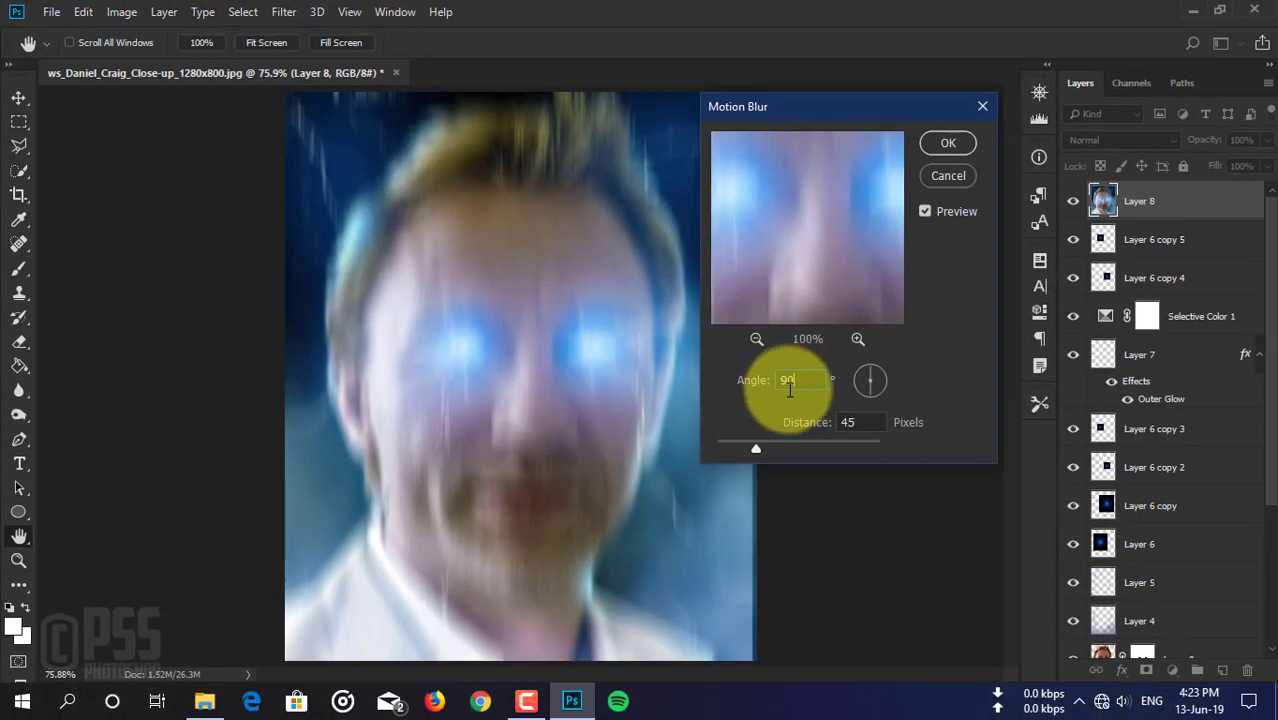
left_click(789, 388)
left_click_drag(743, 447, 716, 447)
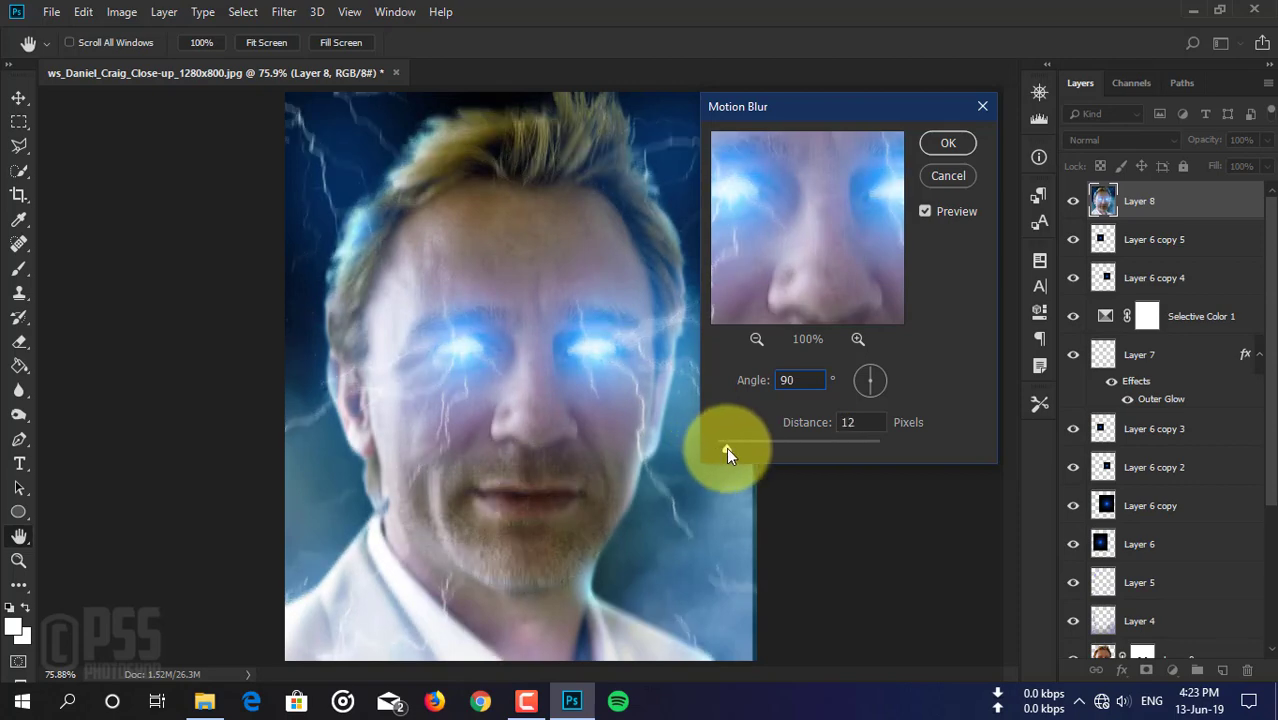
left_click_drag(724, 452, 716, 450)
type("2")
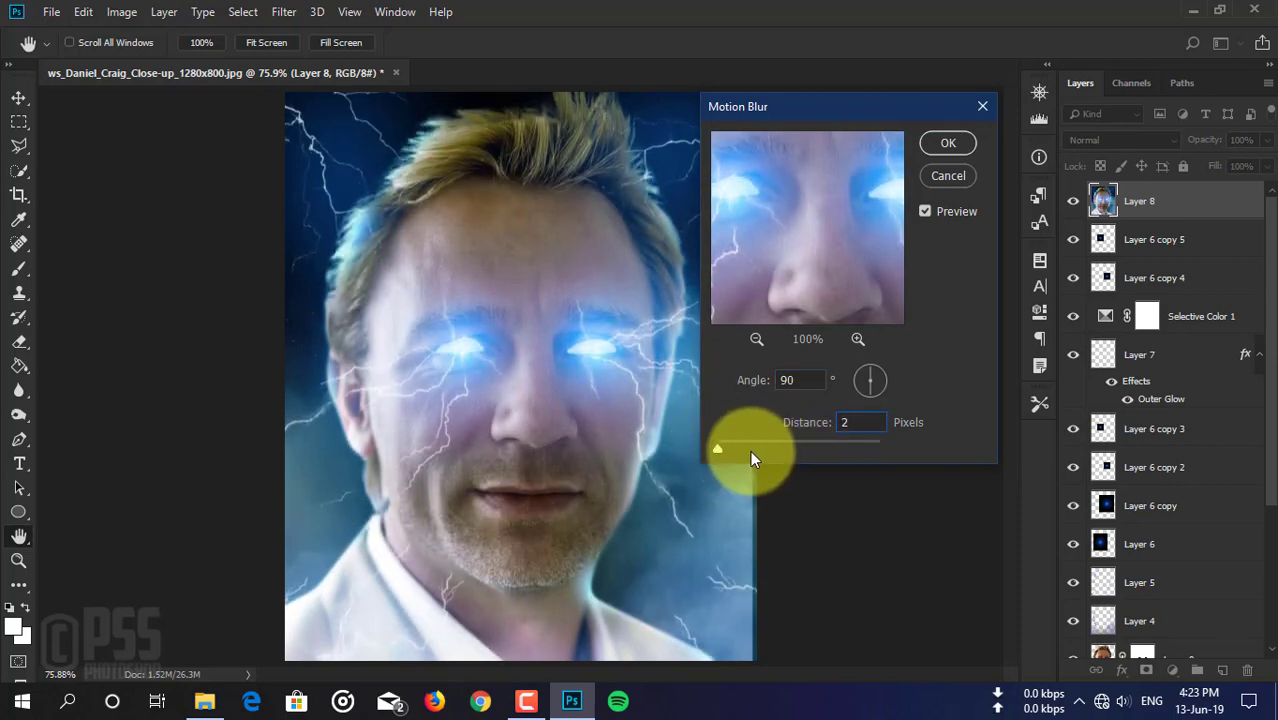
key("BackSpace")
Apply the Motion Blur at distance 5, add a layer mask to Layer 8, and set black as foreground.
type("5")
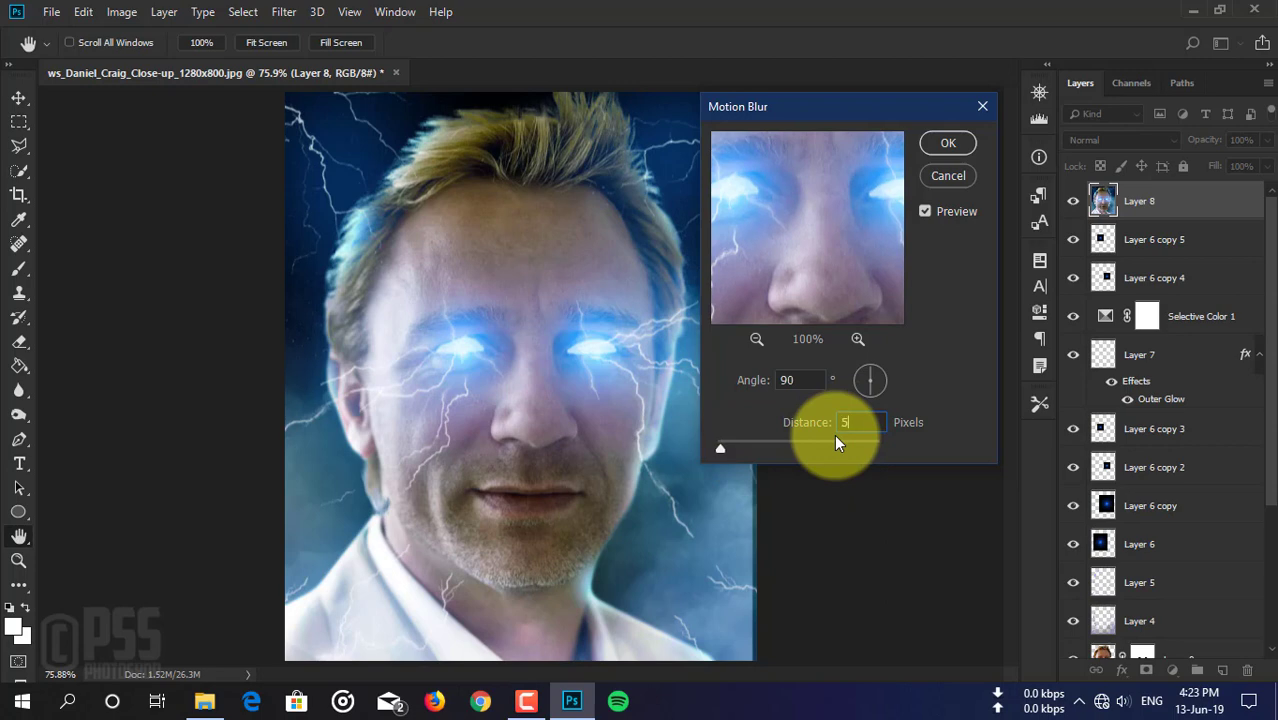
left_click(948, 147)
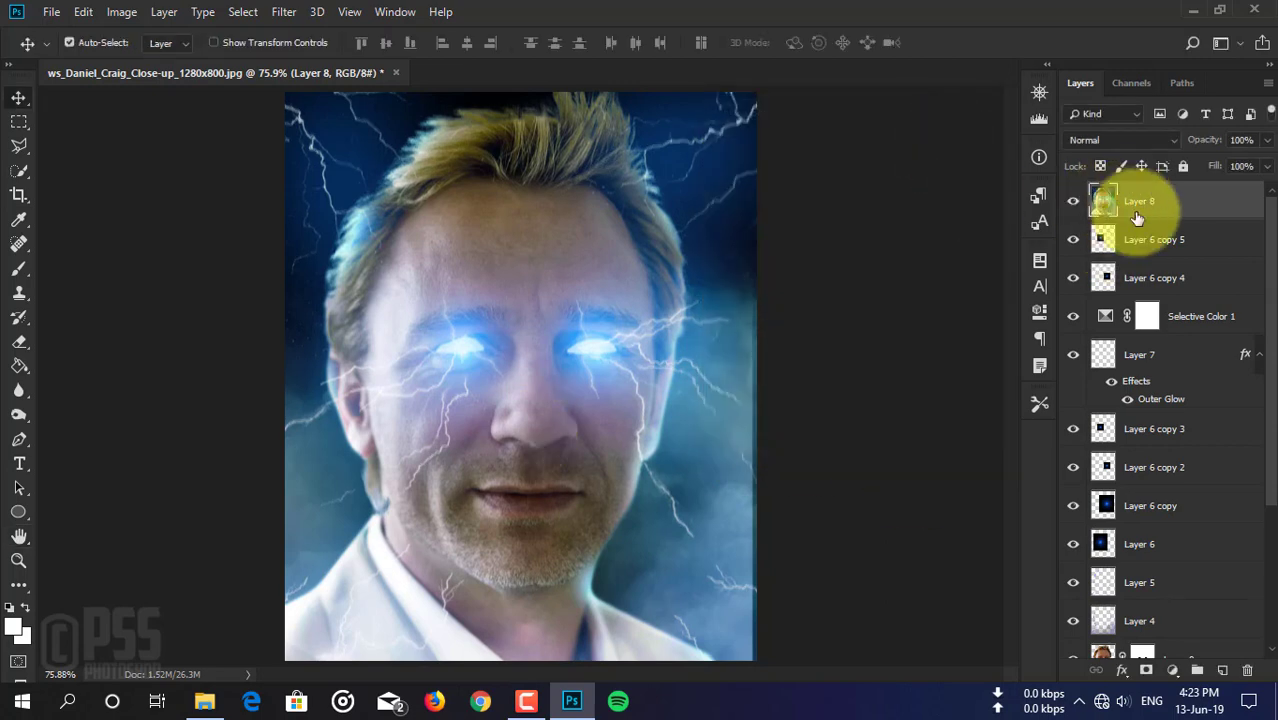
left_click(1146, 670)
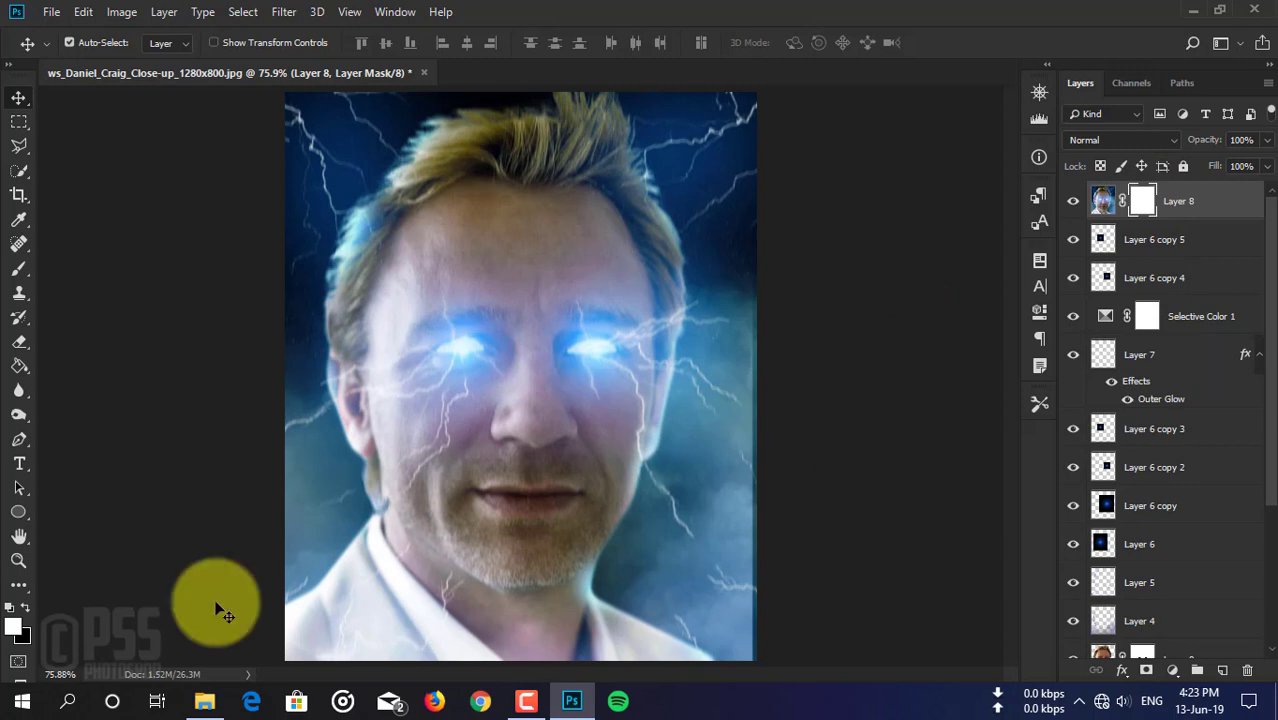
left_click(18, 611)
left_click(19, 270)
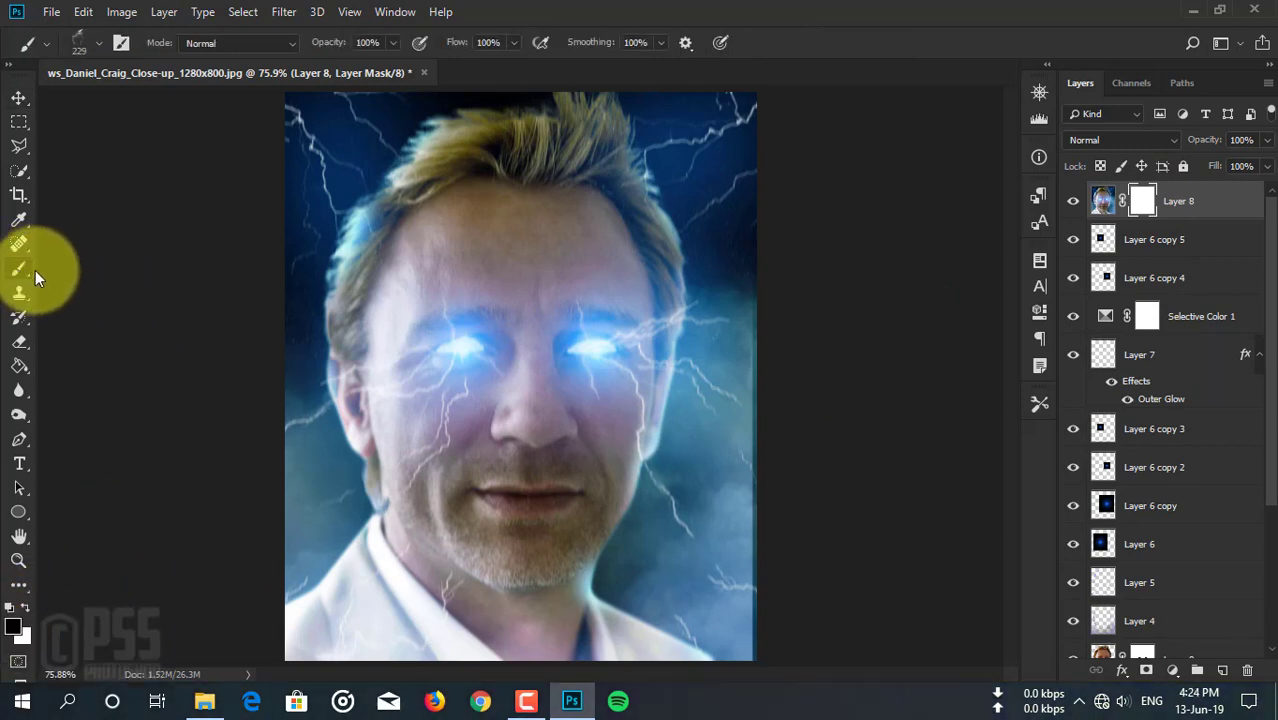
Choose the Soft Round brush from the General Brushes folder.
right_click(30, 270)
left_click(101, 271)
left_click(106, 40)
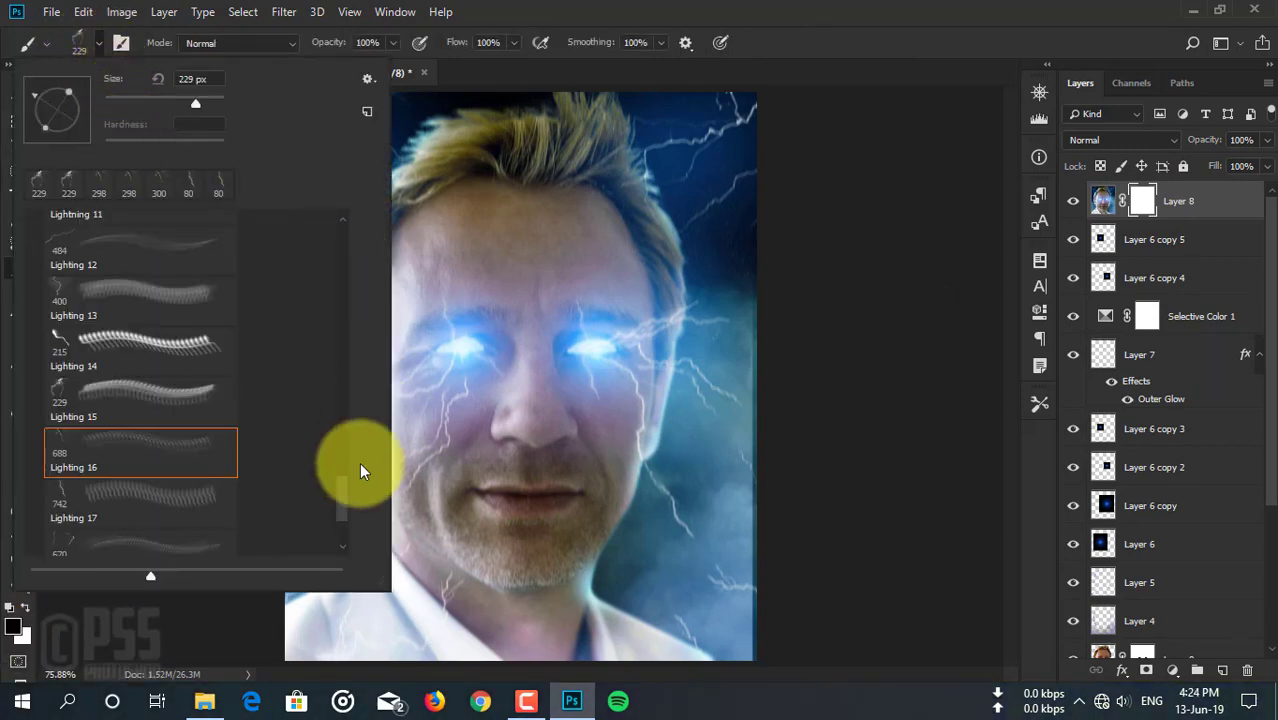
left_click_drag(343, 460, 333, 172)
left_click(35, 224)
left_click(63, 251)
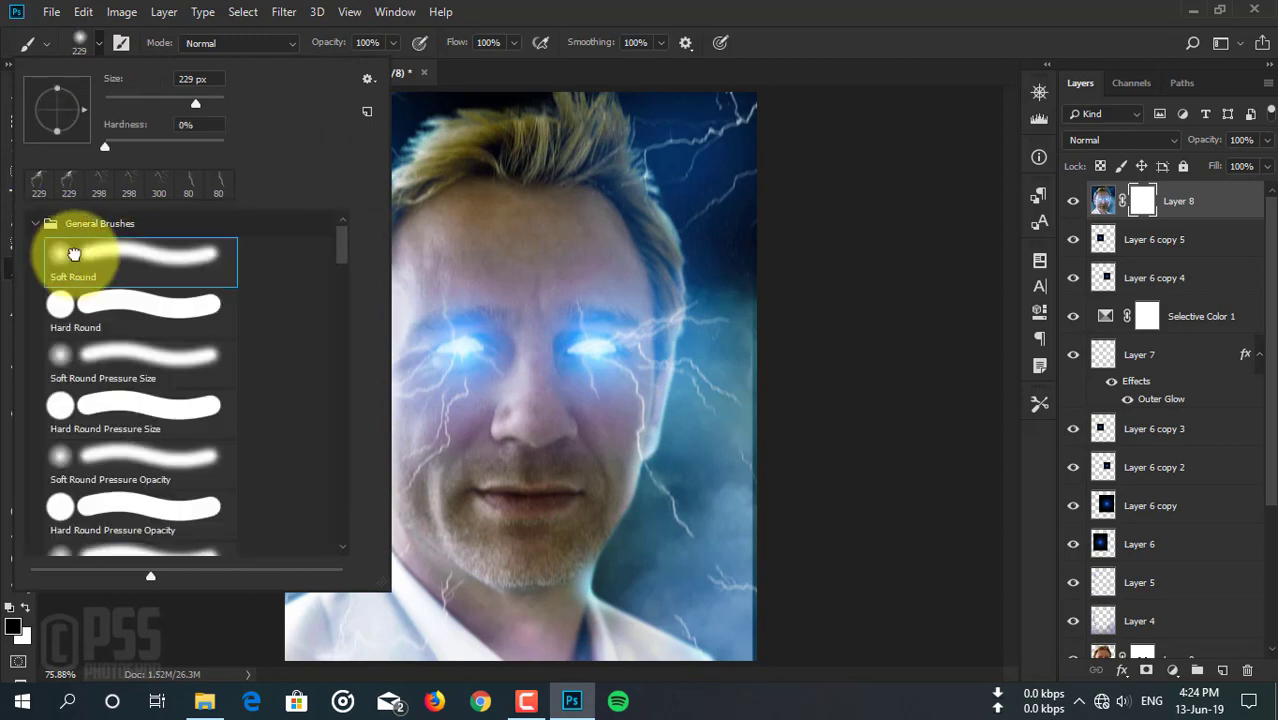
Paint the blur off the face and hair on the mask, then add an empty Layer 9.
mouse_move(499, 357)
left_mouse_down()
mouse_move(535, 412)
mouse_move(479, 514)
mouse_move(533, 528)
mouse_move(550, 262)
mouse_move(485, 342)
mouse_move(579, 485)
mouse_move(559, 522)
mouse_move(383, 563)
mouse_move(485, 365)
mouse_move(636, 405)
mouse_move(628, 385)
mouse_move(669, 531)
mouse_move(428, 622)
mouse_move(485, 565)
mouse_move(605, 322)
mouse_move(543, 163)
left_mouse_up()
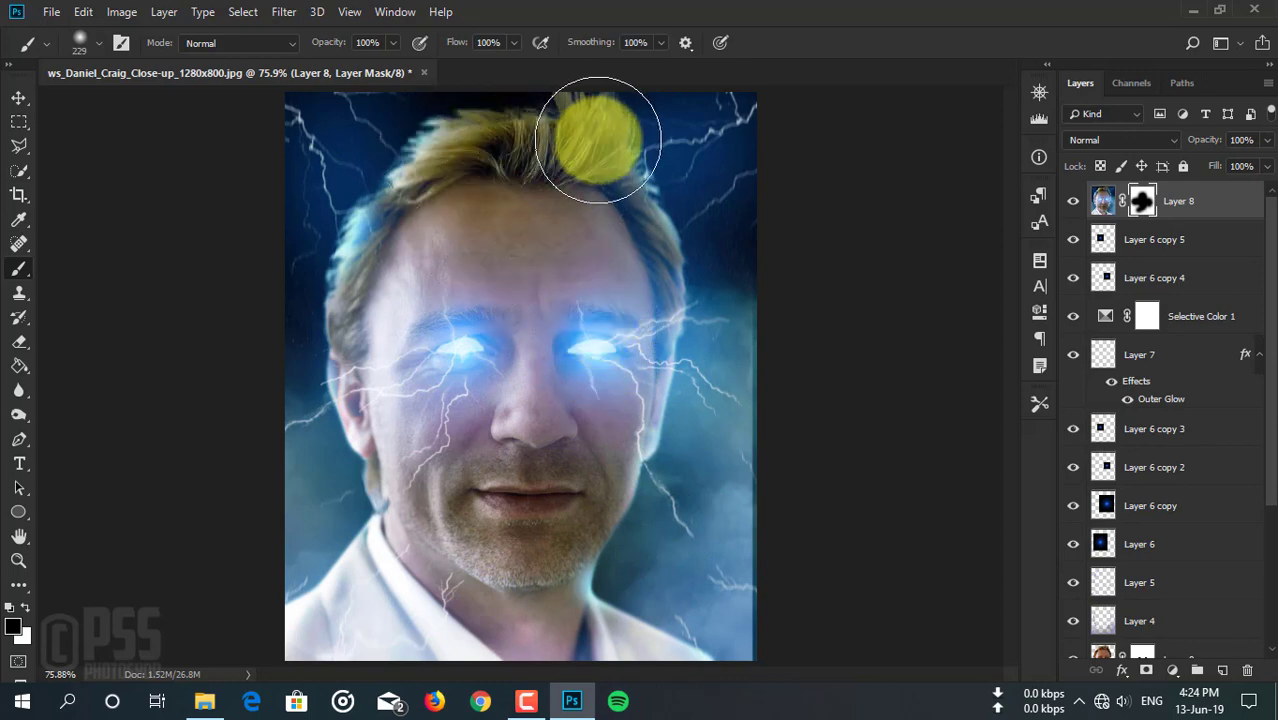
mouse_move(735, 575)
left_mouse_down()
mouse_move(399, 285)
mouse_move(633, 442)
mouse_move(507, 450)
mouse_move(456, 320)
mouse_move(579, 556)
mouse_move(556, 222)
mouse_move(570, 283)
mouse_move(536, 330)
left_mouse_up()
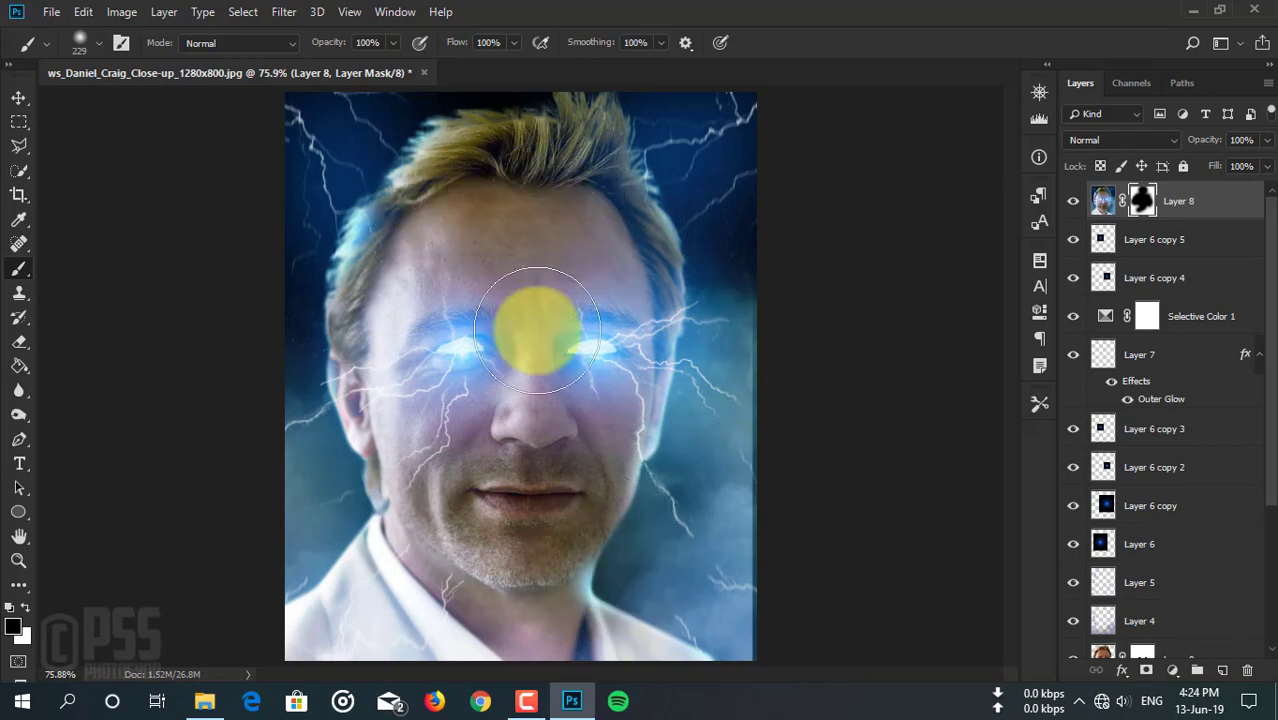
left_click(1143, 202)
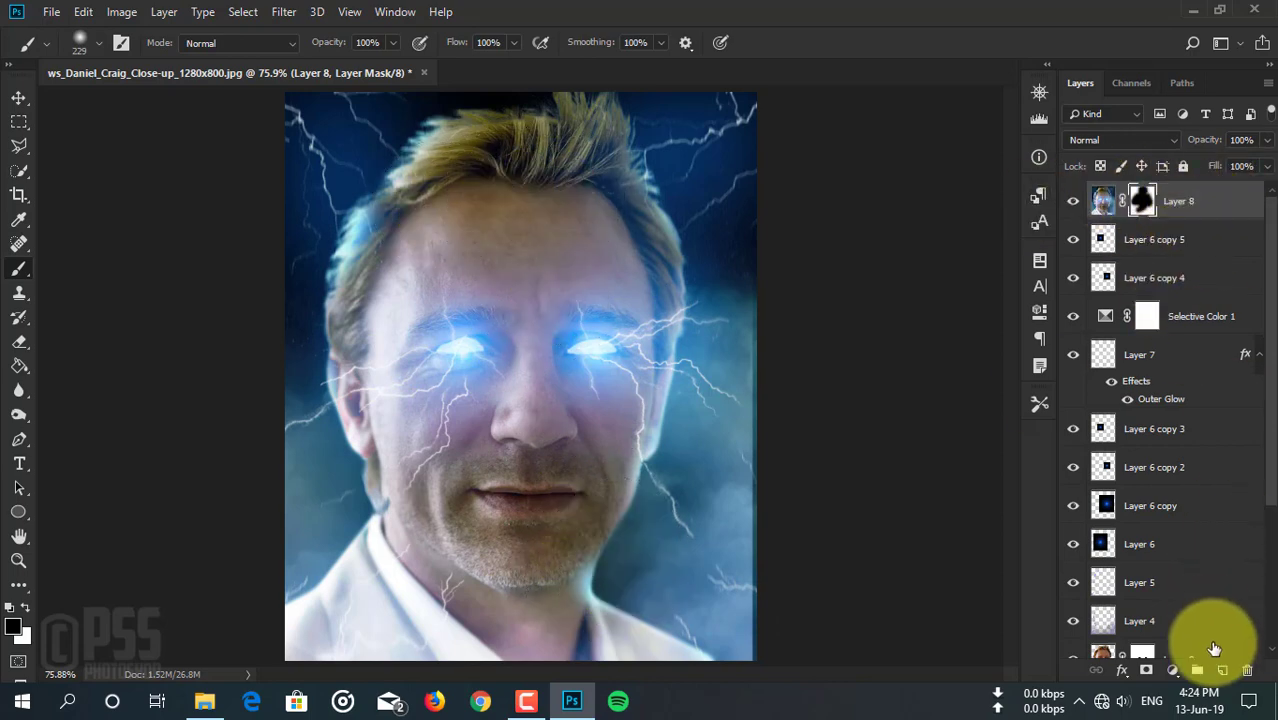
left_click(1222, 670)
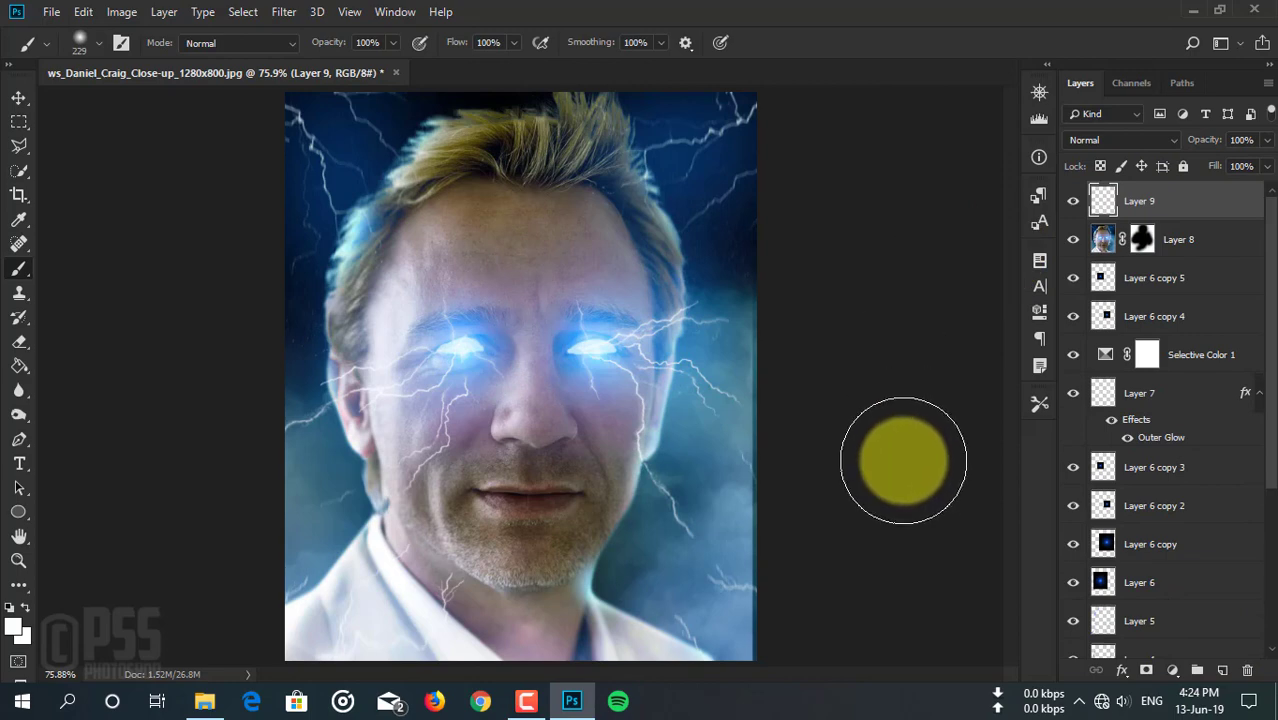
Stamp all visible layers into Layer 9 and launch the Camera Raw Filter.
key("ctrl+shift+alt+e")
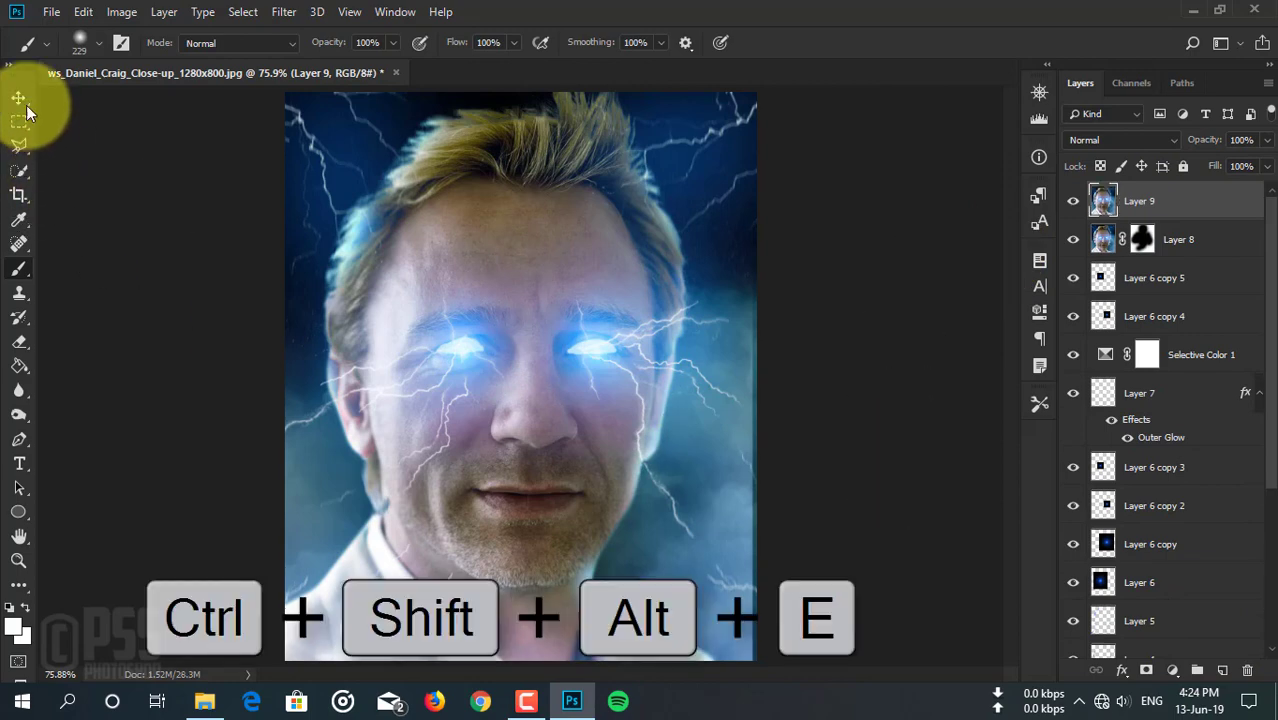
left_click(18, 97)
left_click(284, 12)
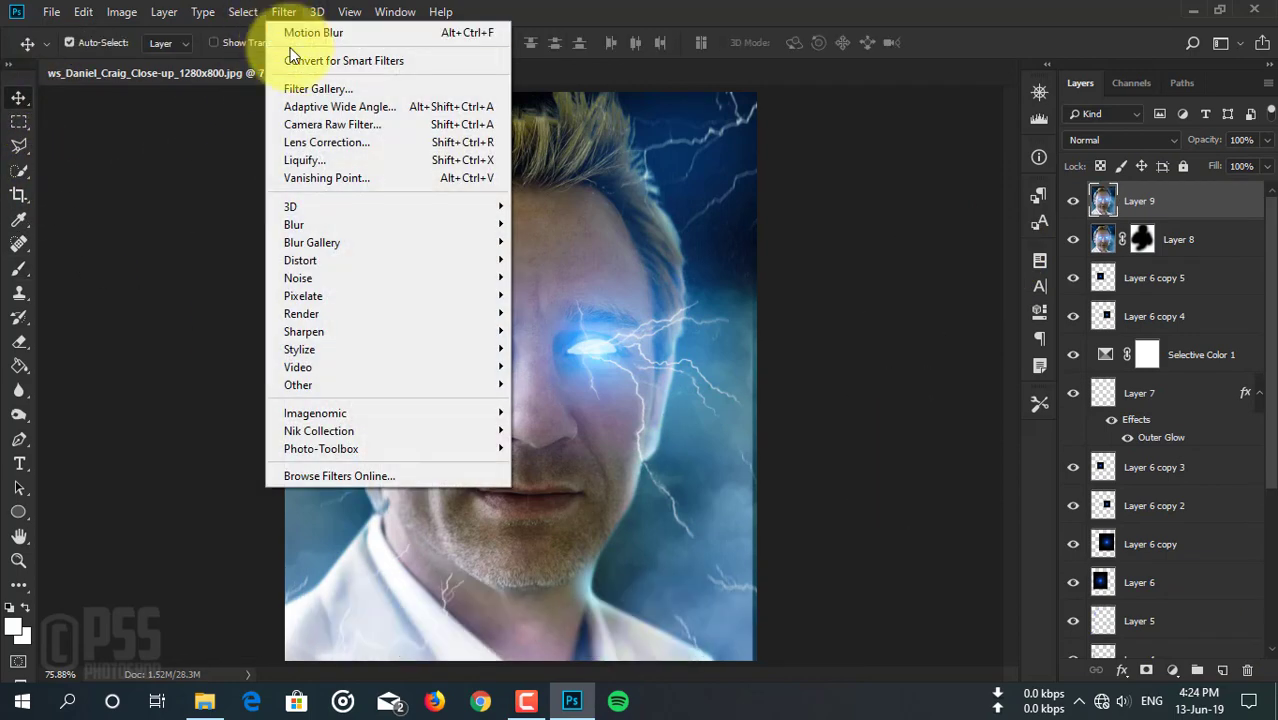
left_click(340, 124)
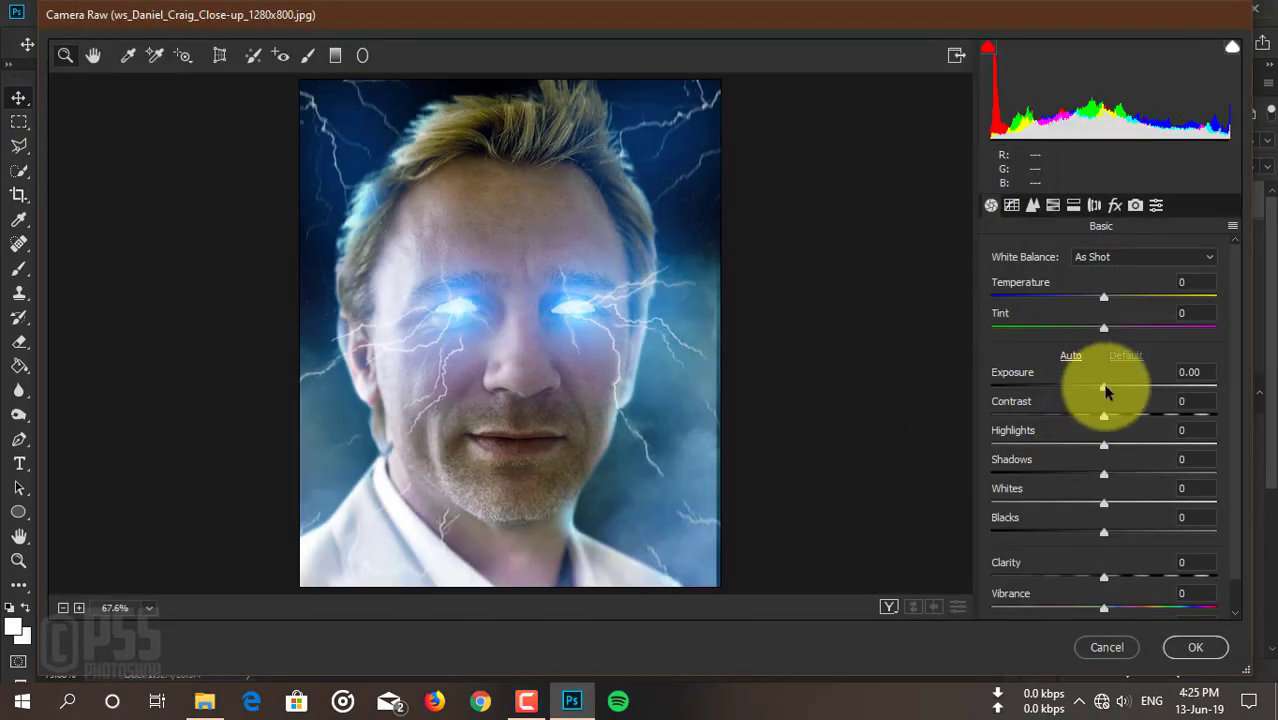
Grade with Exposure +0.50, Contrast +2, Highlights +5, Shadows +3, Whites -26, Blacks -31, Clarity +7, and apply.
mouse_move(1104, 388)
left_mouse_down()
mouse_move(1122, 393)
mouse_move(1110, 423)
left_mouse_up()
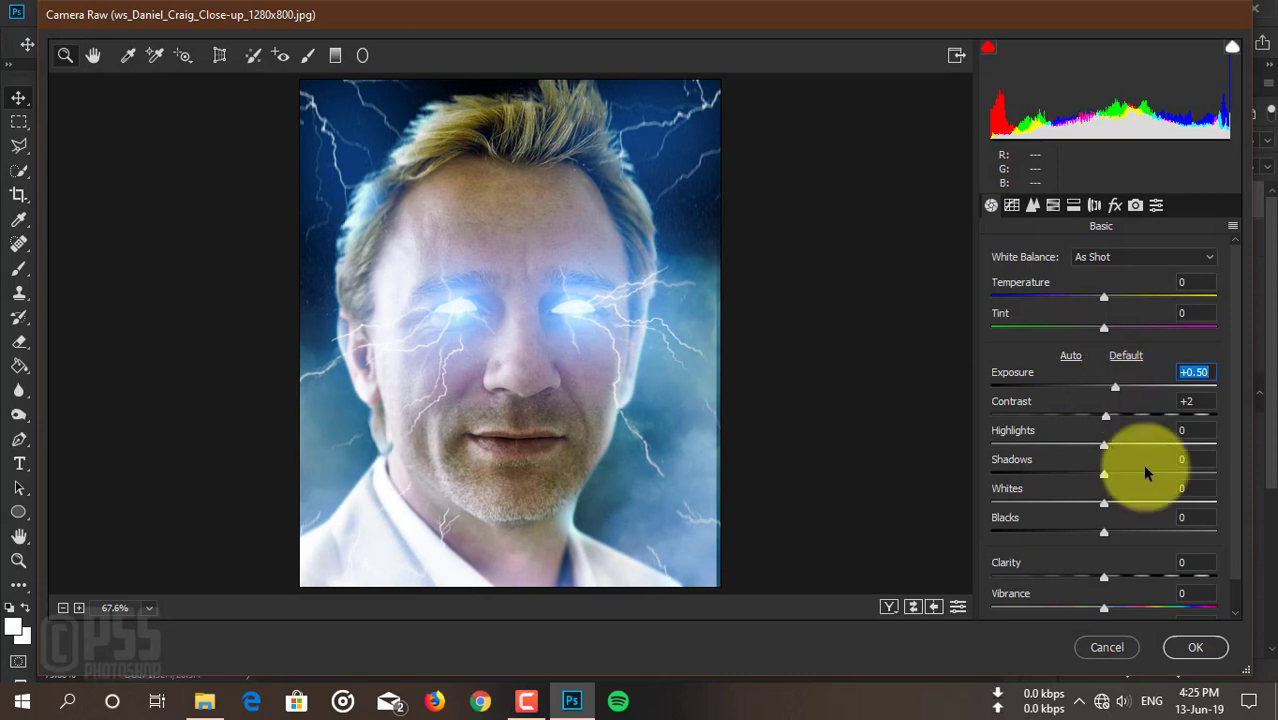
left_click_drag(1233, 443, 1235, 486)
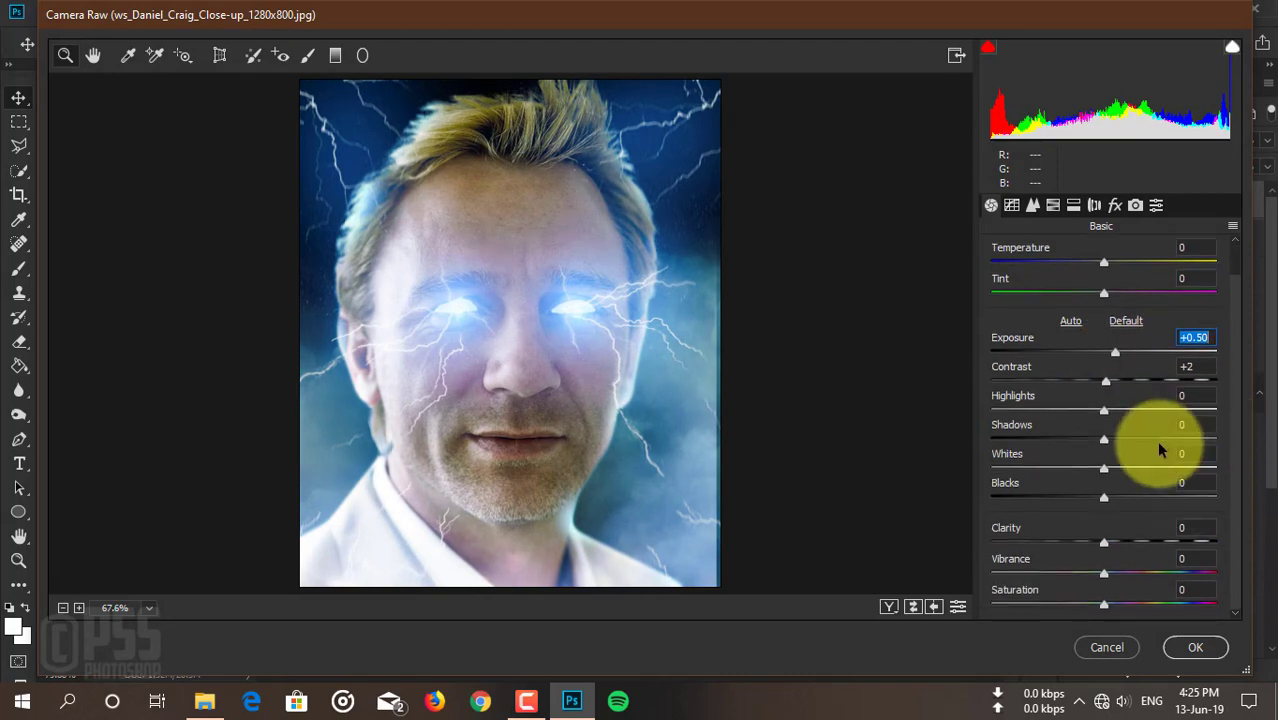
left_click_drag(1120, 418, 1110, 412)
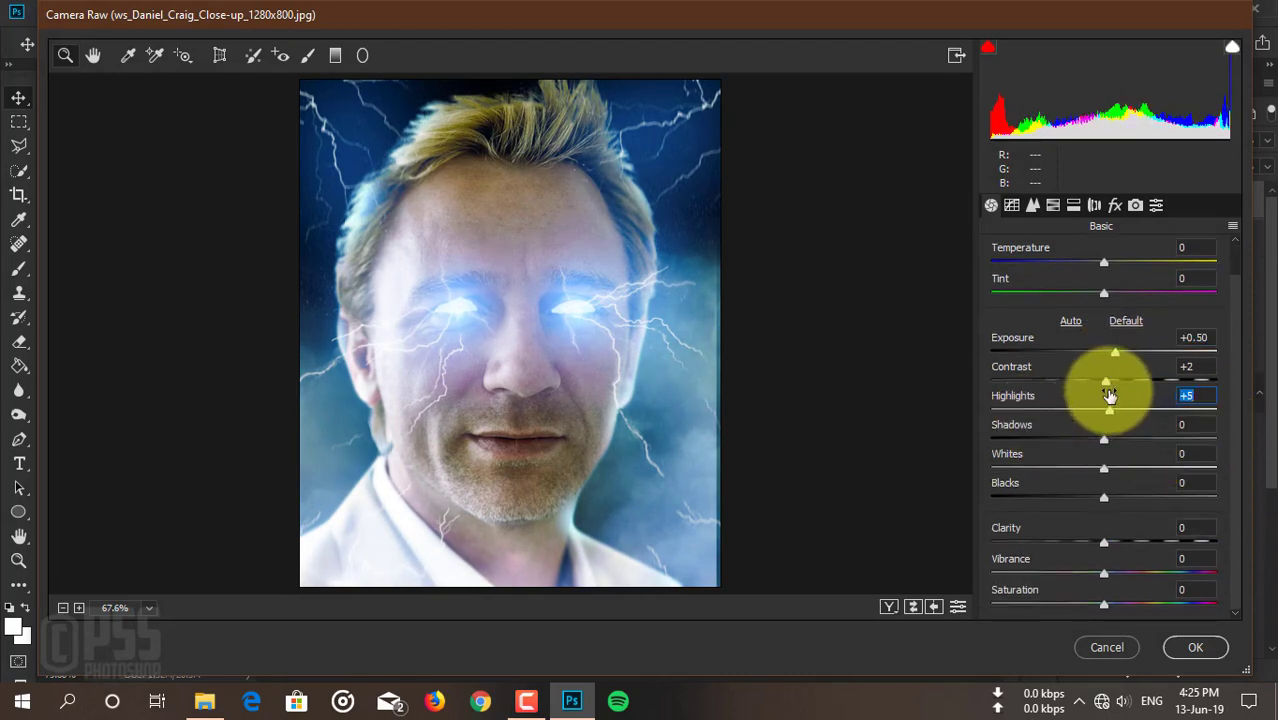
mouse_move(1104, 466)
left_mouse_down()
mouse_move(1061, 473)
mouse_move(1135, 442)
mouse_move(1061, 449)
mouse_move(1107, 449)
left_mouse_up()
left_click_drag(1106, 498, 1066, 500)
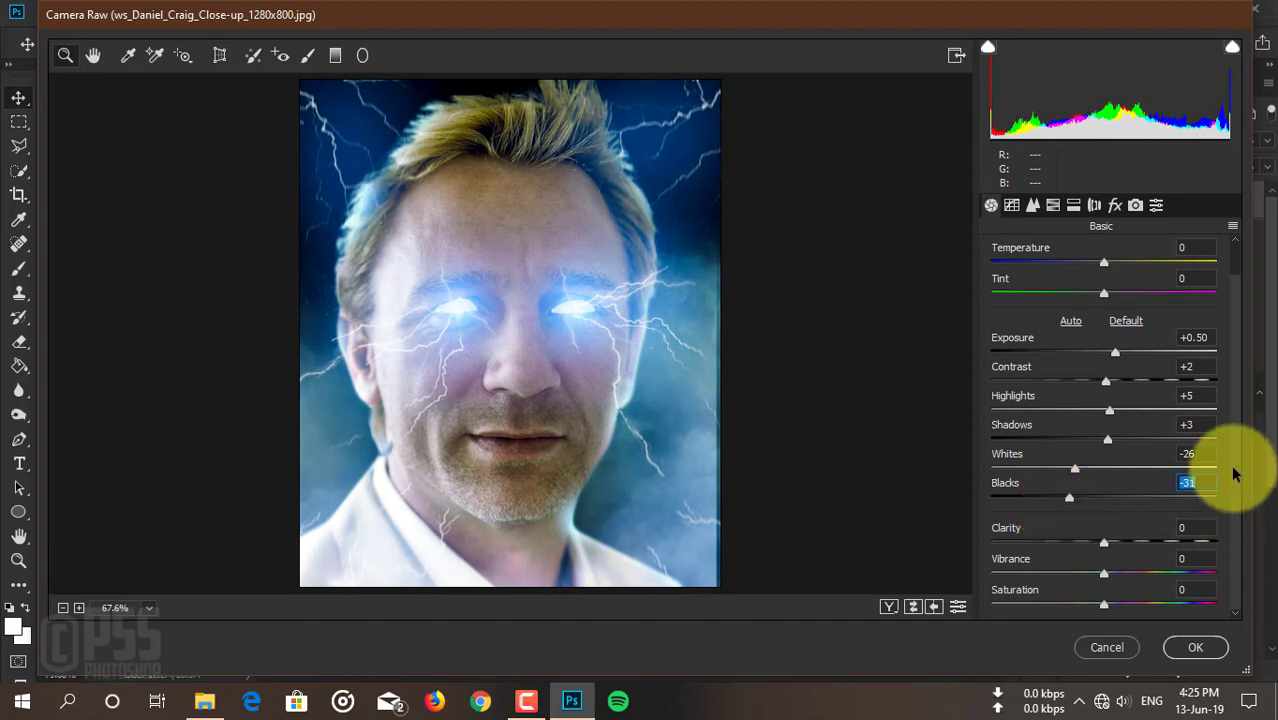
left_click_drag(1103, 542, 1111, 543)
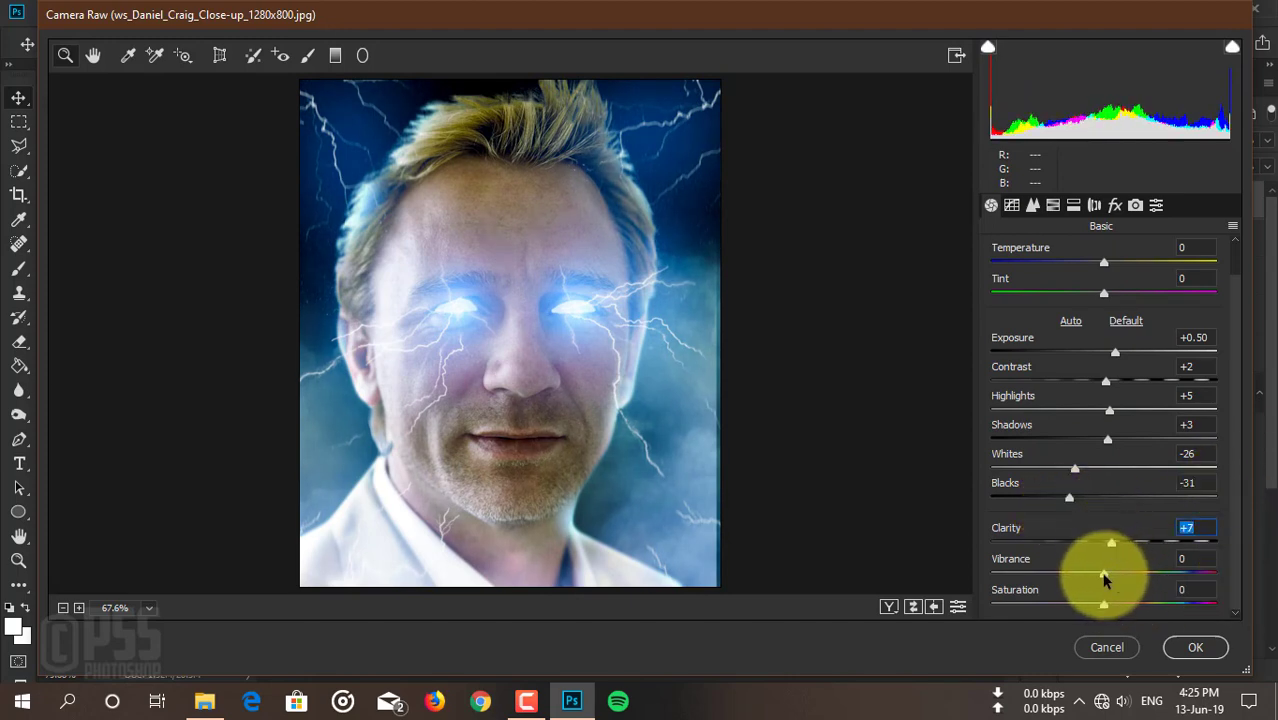
left_click(1186, 653)
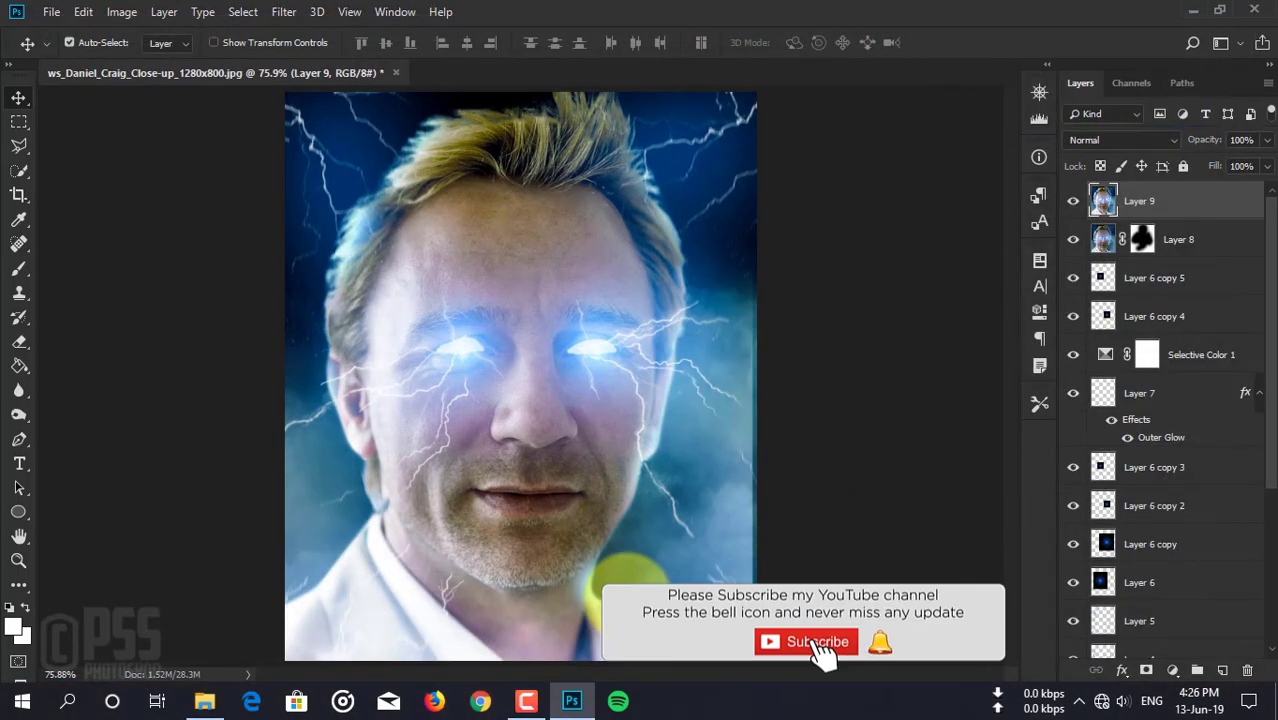
left_click(1073, 201)
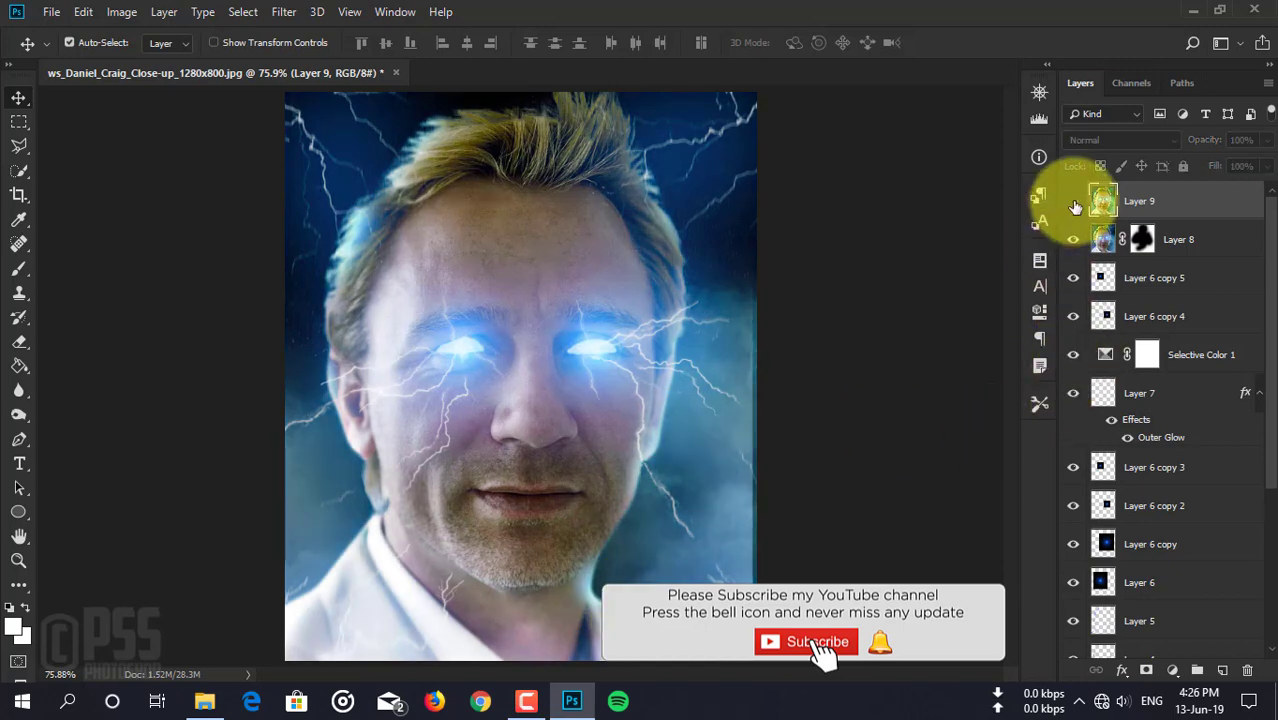